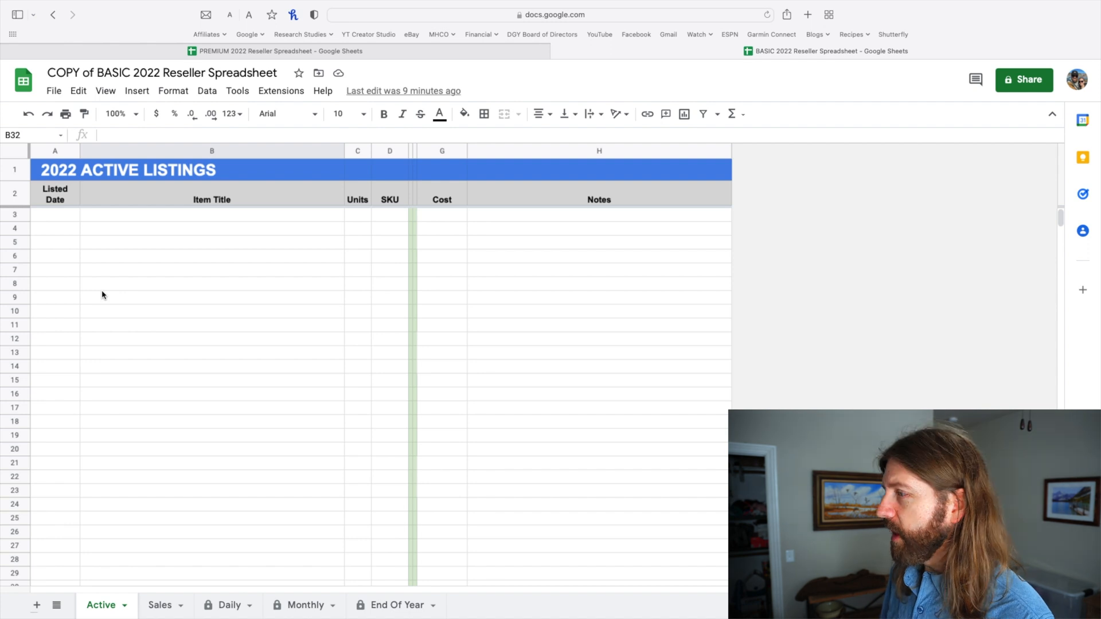
# Step: Start the first active listing in row 3 with listed date 1/1/21 and item title "M LLB Red BD Shirt Med"
pyautogui.click(57, 216)
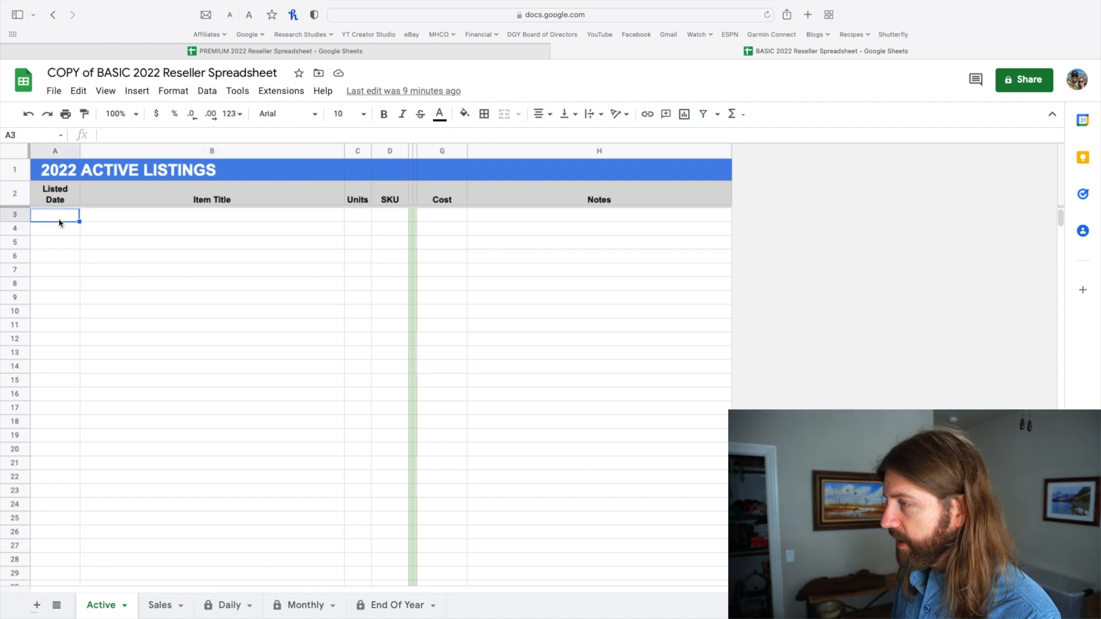
pyautogui.write('1/1/21')
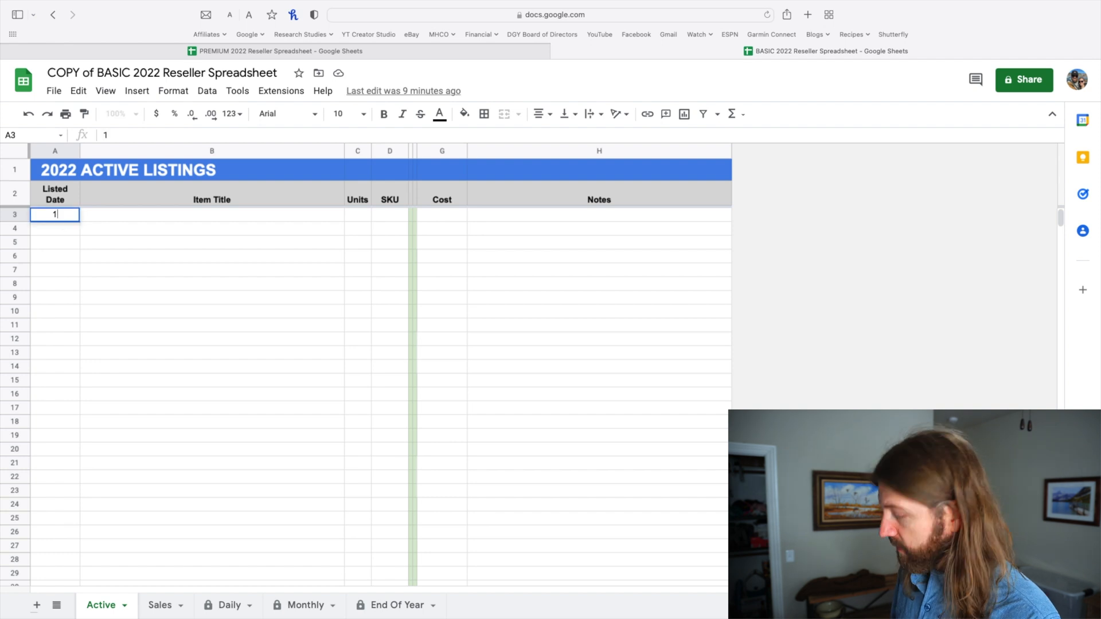
pyautogui.press('Tab')
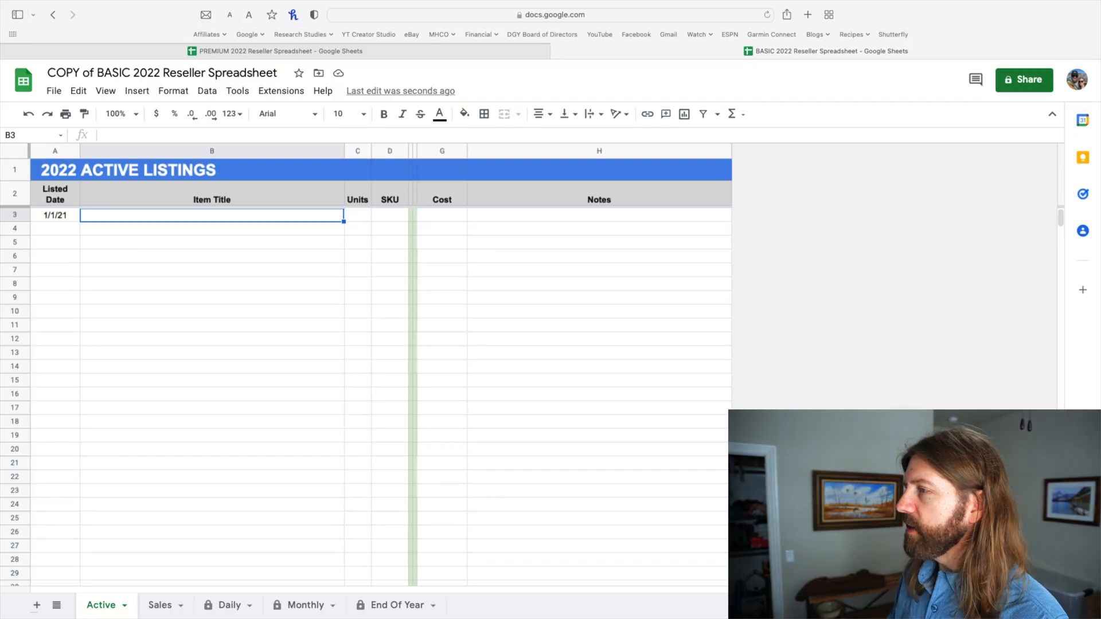
pyautogui.write('M')
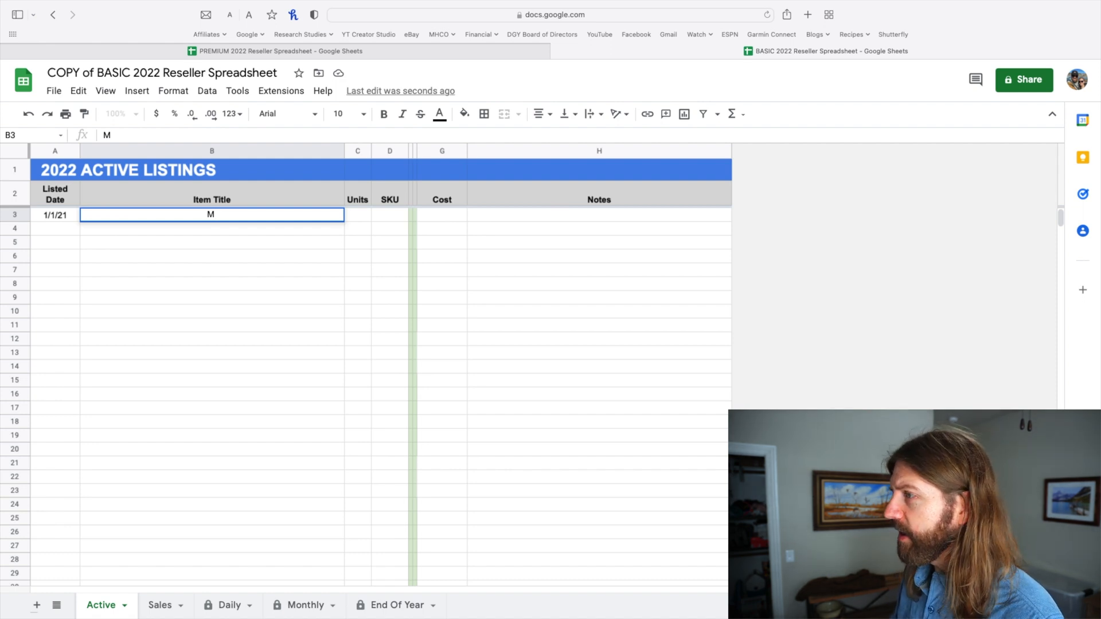
pyautogui.write(' LLB')
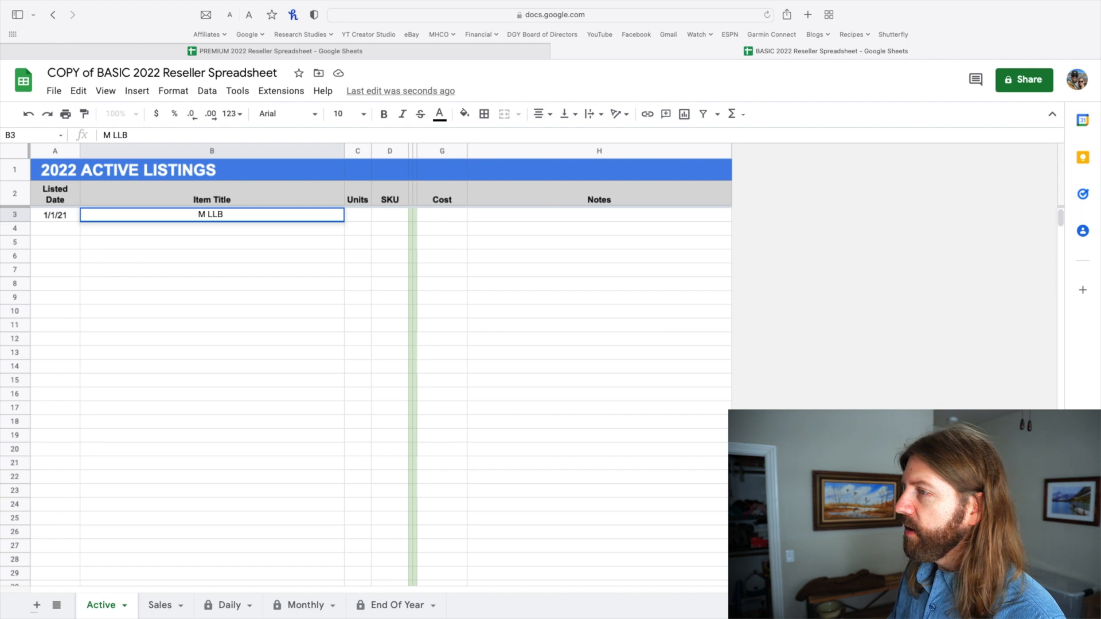
pyautogui.write(' Red C')
pyautogui.press('BackSpace')
pyautogui.write('Bu')
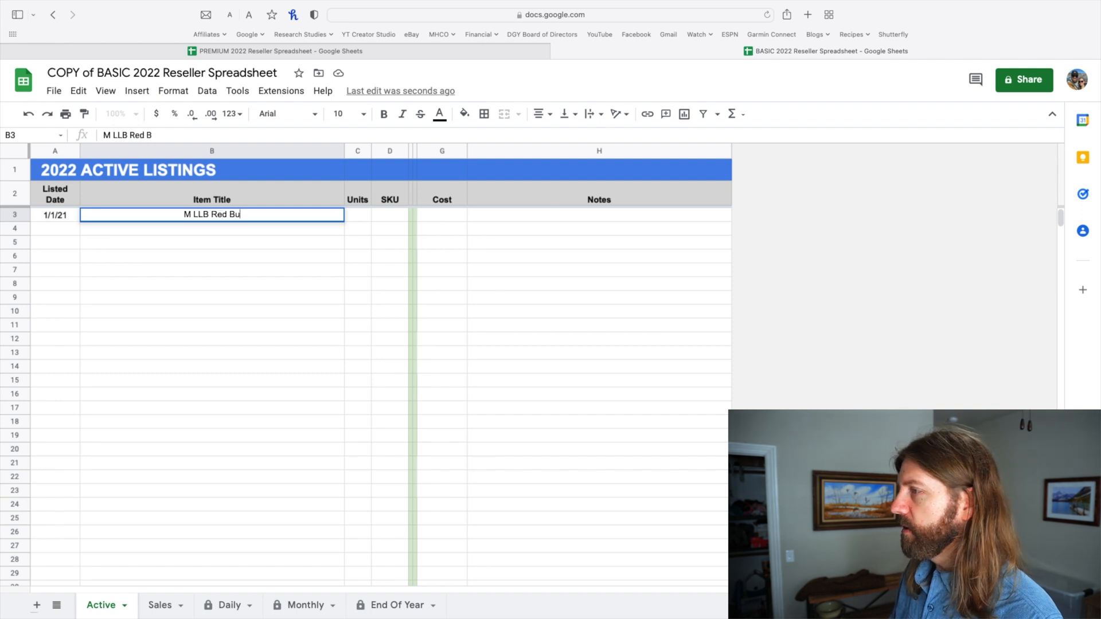
pyautogui.write('D Shirt Me')
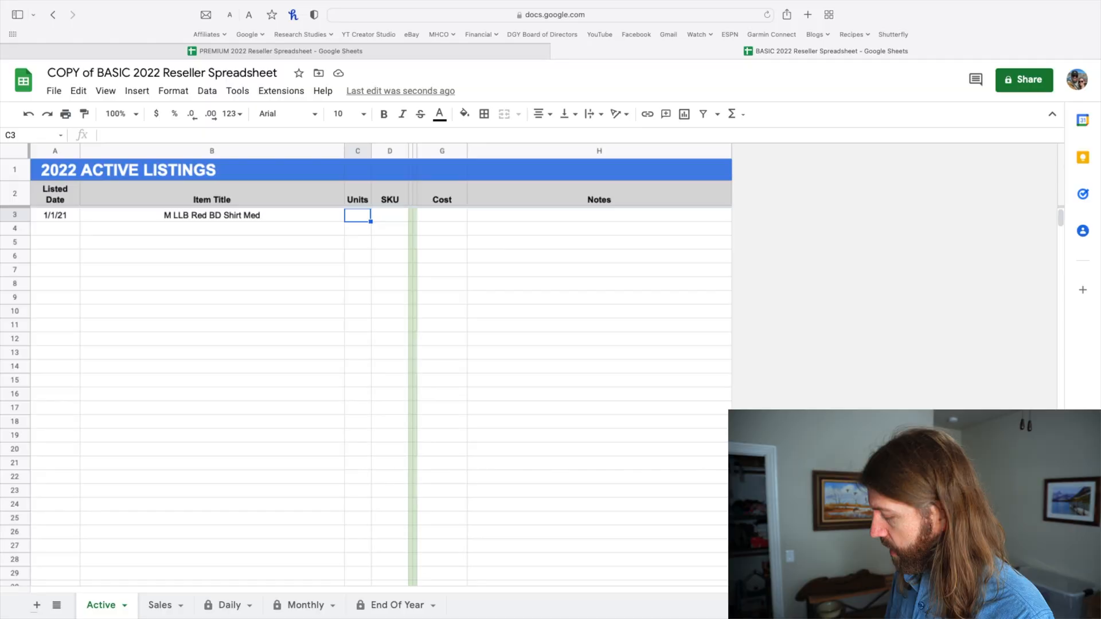
# Step: Complete the red shirt's listing with 1 unit, SKU B4 and a cost of $4, leaving its notes empty
pyautogui.write('1')
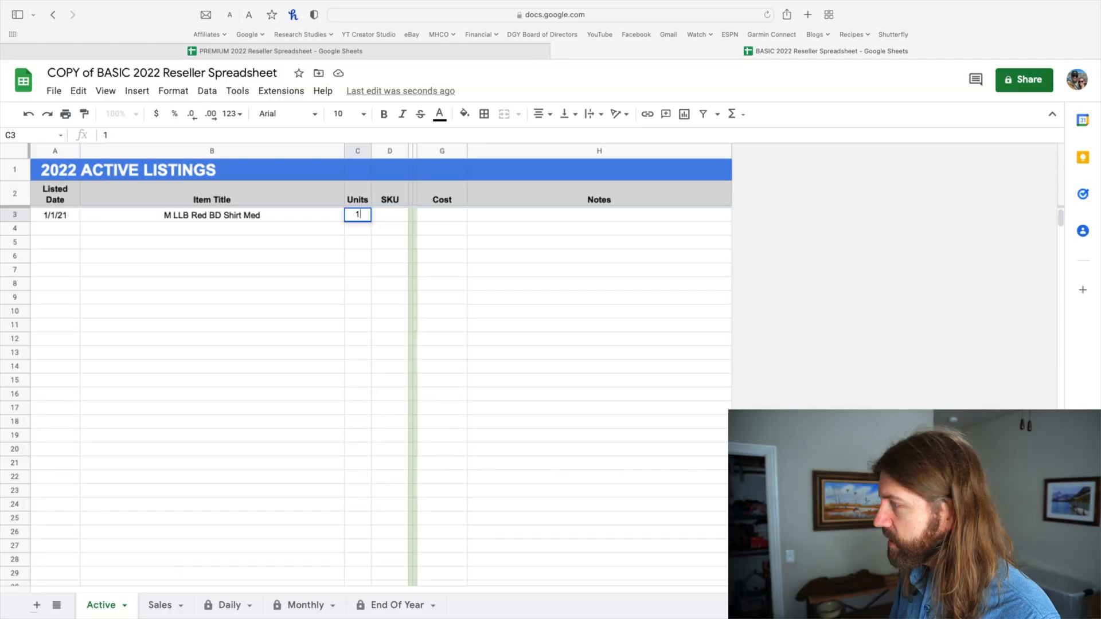
pyautogui.press('Tab')
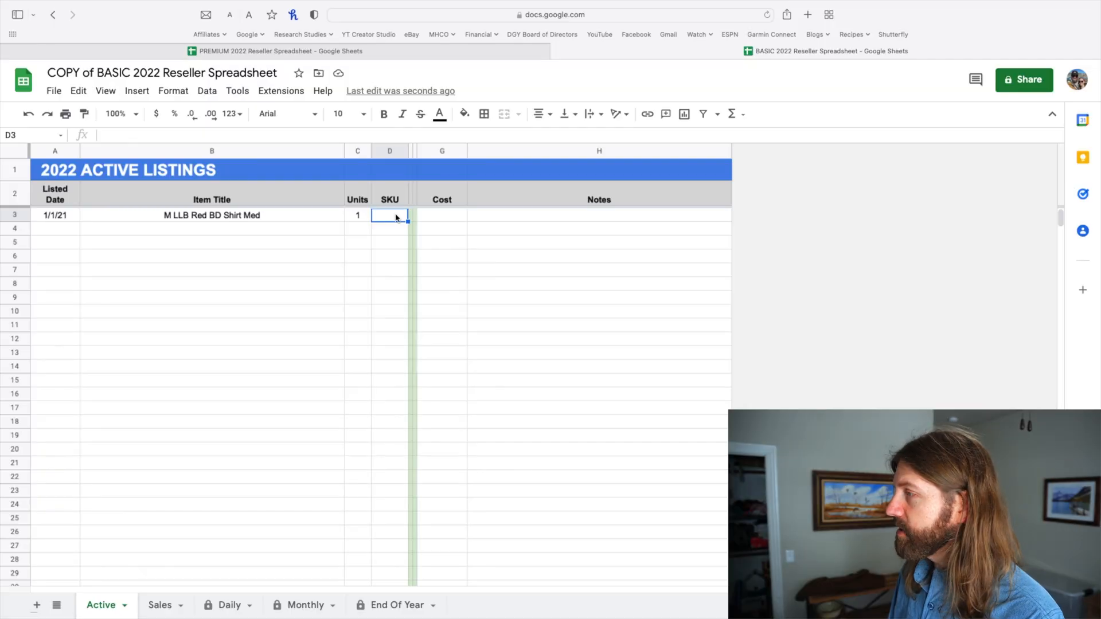
pyautogui.write('B4')
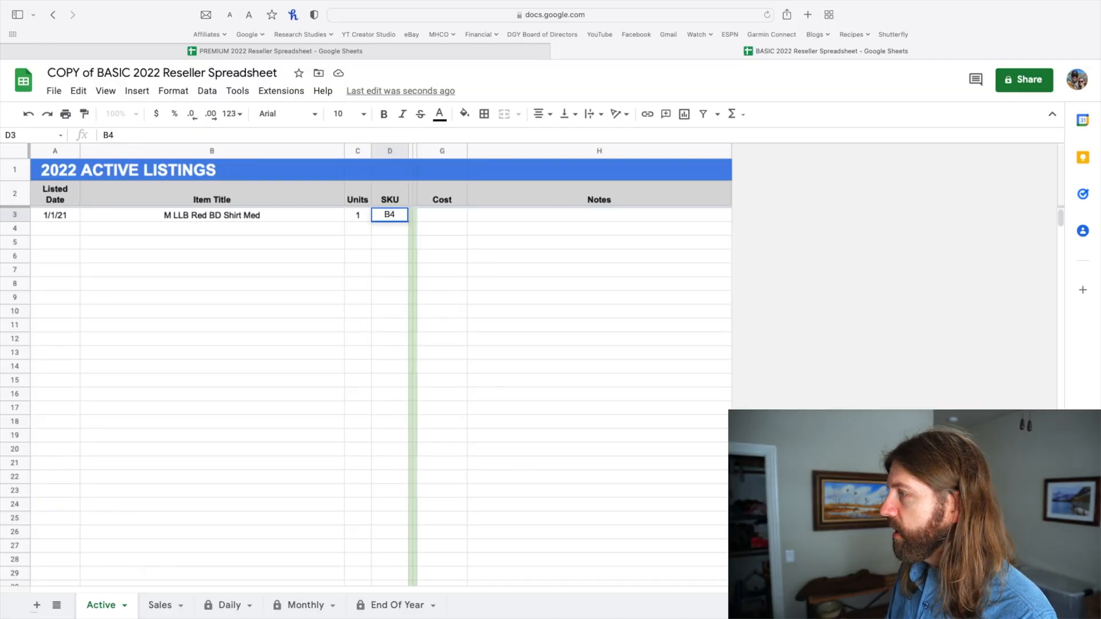
pyautogui.press('Tab')
pyautogui.press('Tab')
pyautogui.press('Tab')
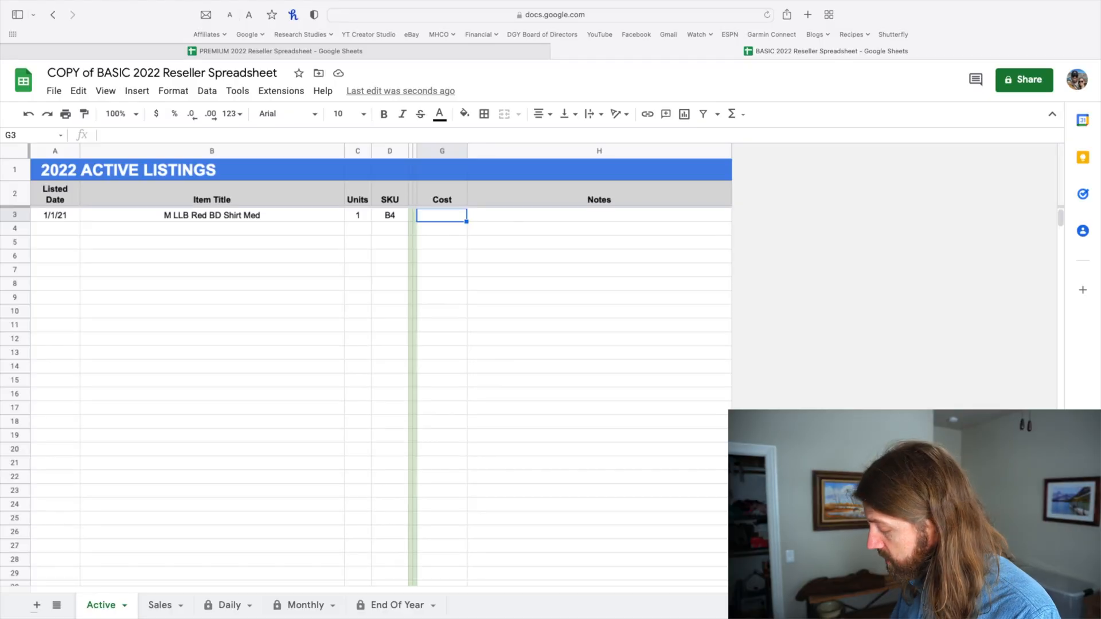
pyautogui.write('4')
pyautogui.press('Return')
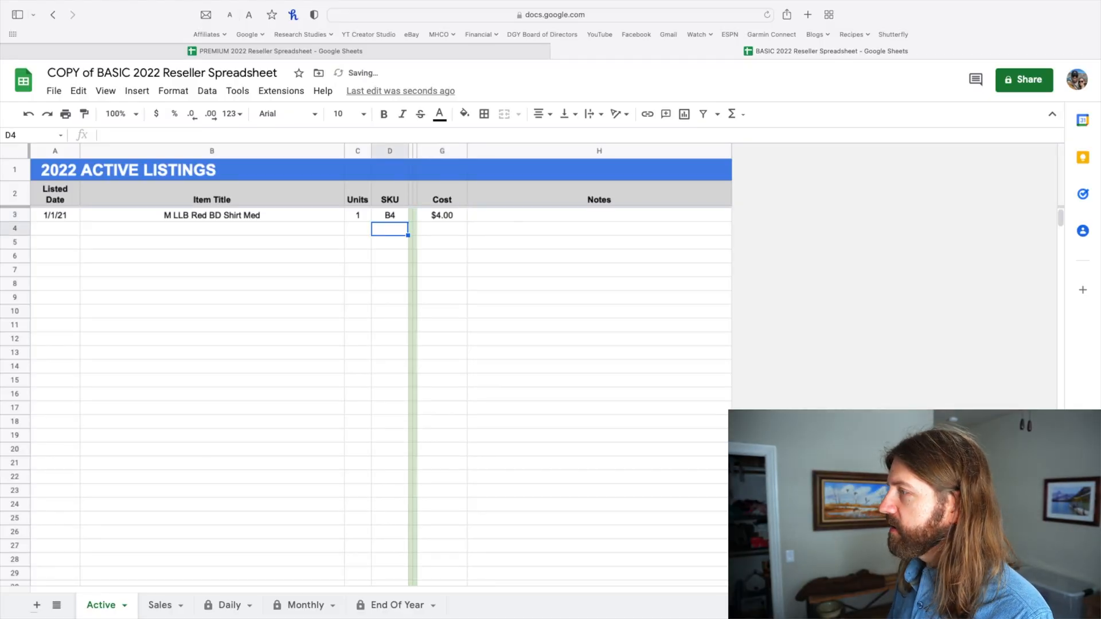
pyautogui.click(562, 222)
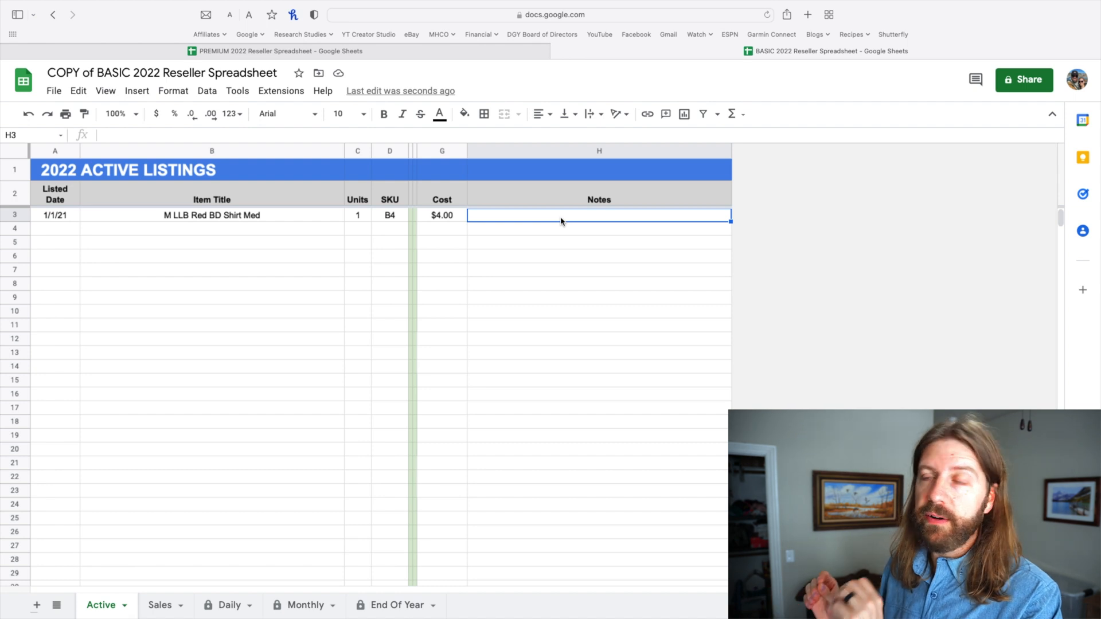
pyautogui.press('Return')
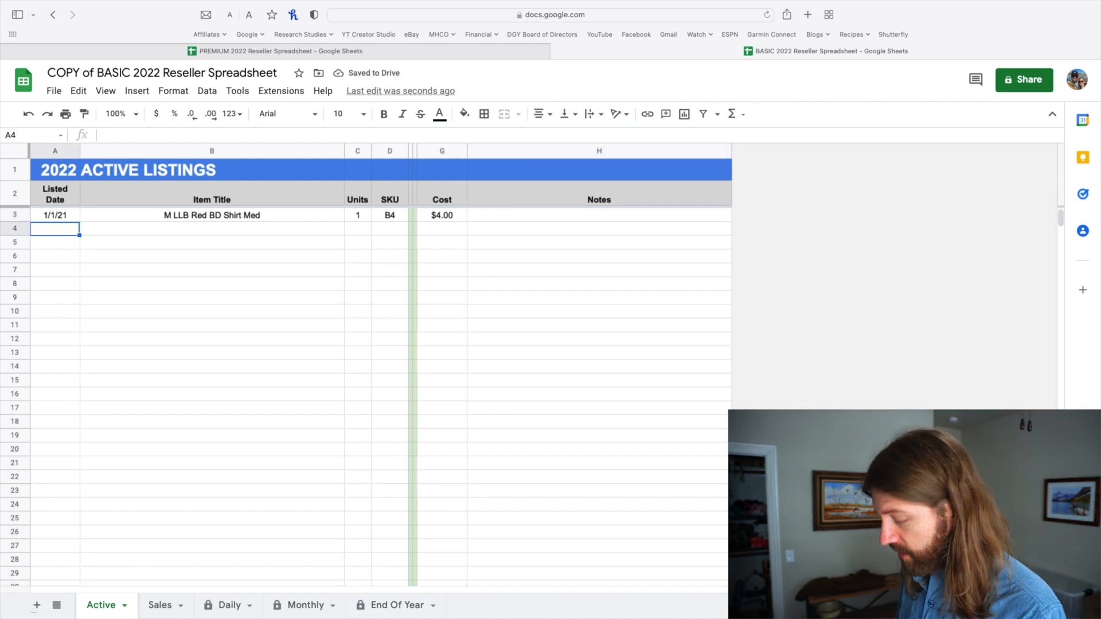
# Step: Start a second listing in row 4 with listed date 1/1/21 and item title "W EB Cardigan Sweater Brown L"
pyautogui.write('1/1/21')
pyautogui.press('Tab')
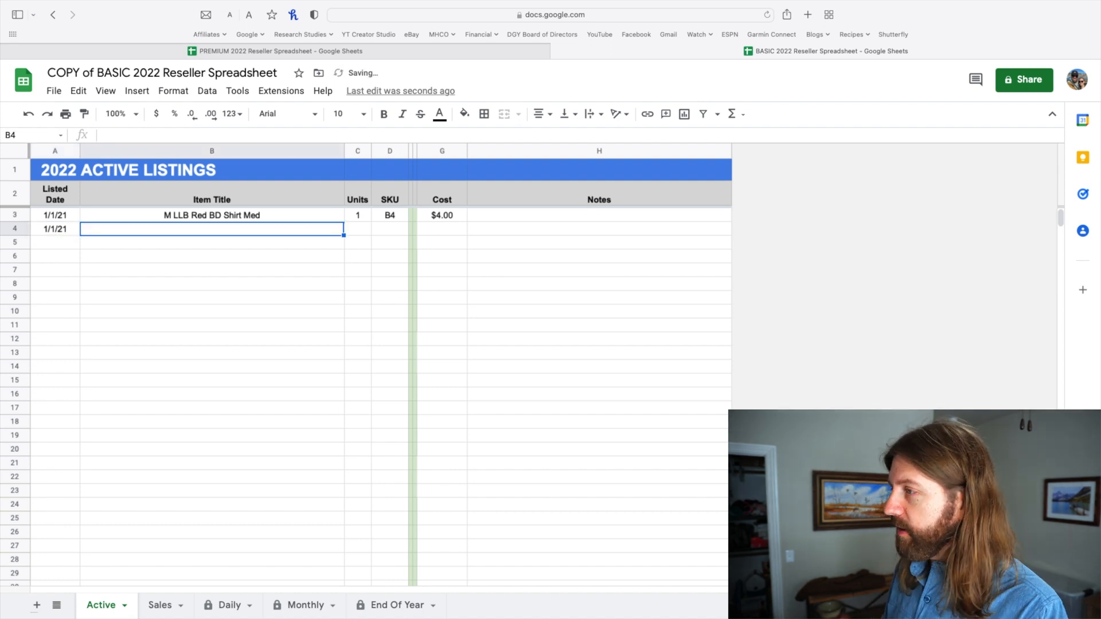
pyautogui.write('W EB Carid')
pyautogui.press('BackSpace')
pyautogui.press('BackSpace')
pyautogui.write('digan Sweater Brown L')
pyautogui.press('Tab')
# Step: Complete the cardigan's listing with 1 unit, SKU C2 and a cost of $7.75
pyautogui.write('1')
pyautogui.press('Tab')
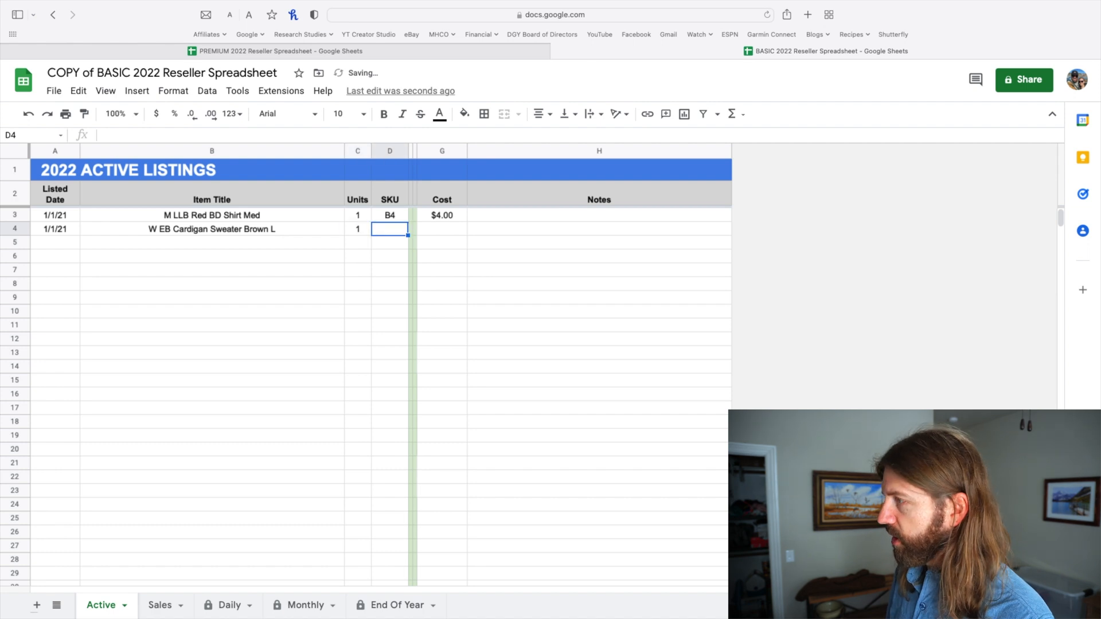
pyautogui.write('C2')
pyautogui.press('Tab')
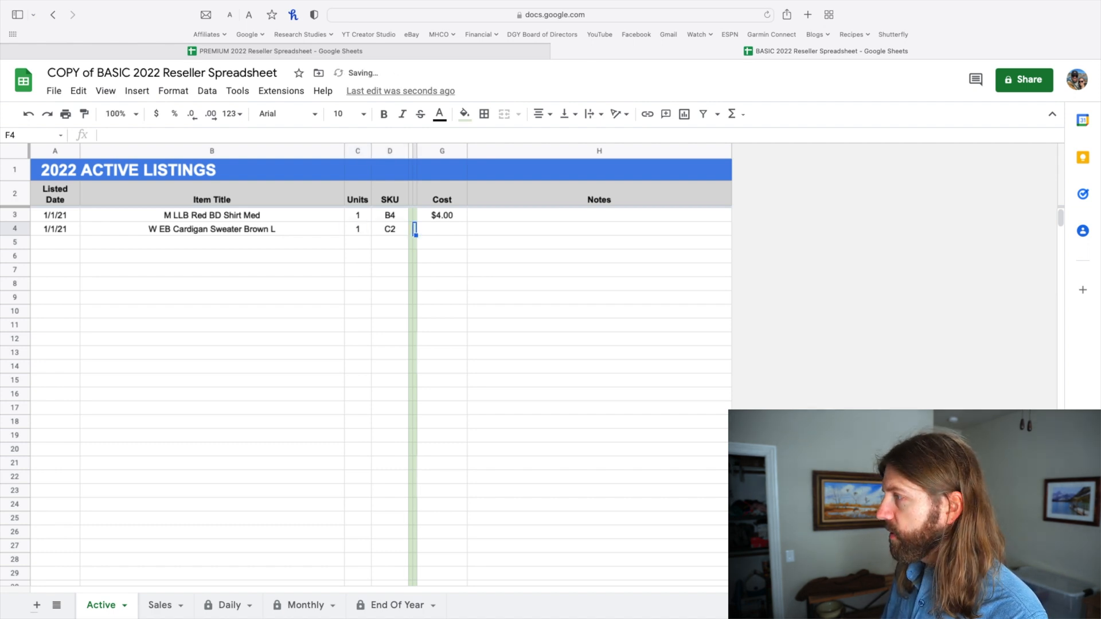
pyautogui.write('7.75')
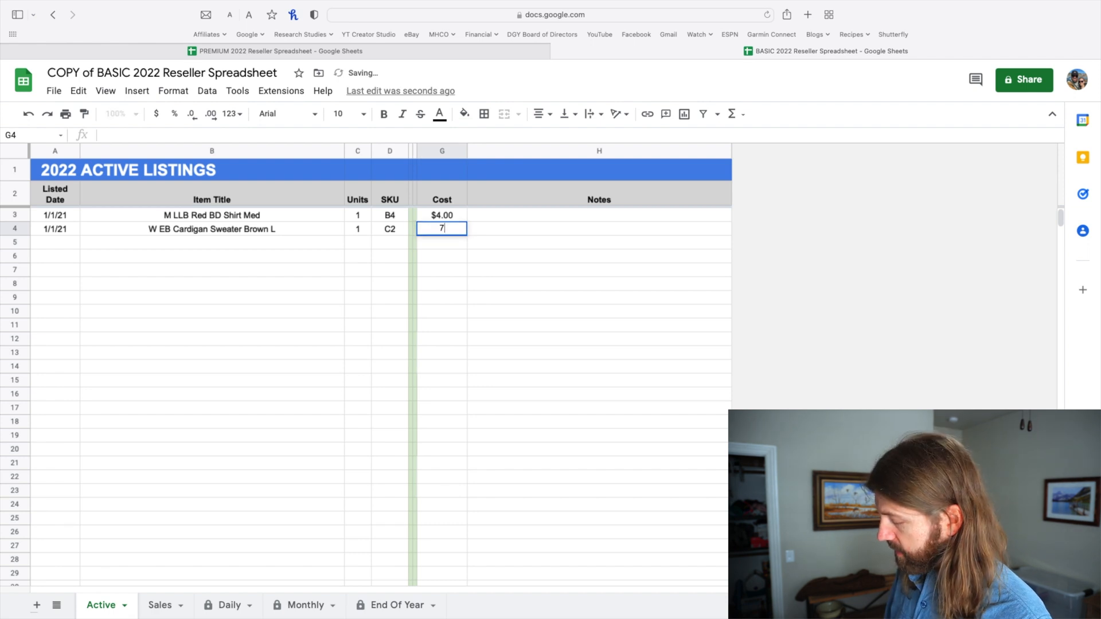
pyautogui.press('Return')
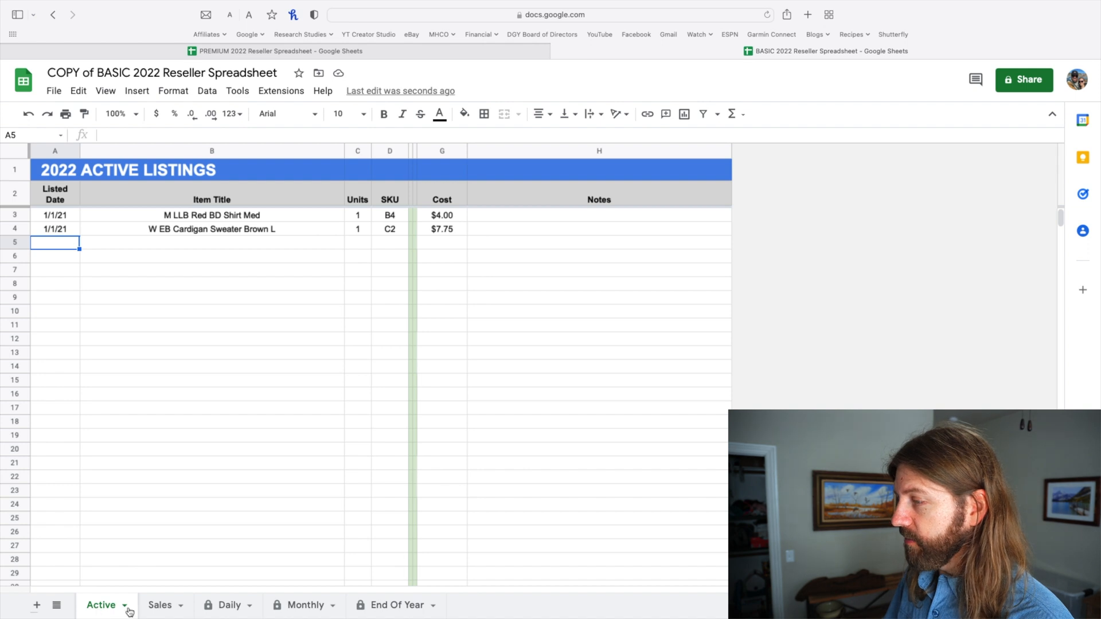
# Step: Copy the cardigan's listing, from listed date through cost, into the first row of the Sales sheet, starting at Date Listed
pyautogui.click(160, 606)
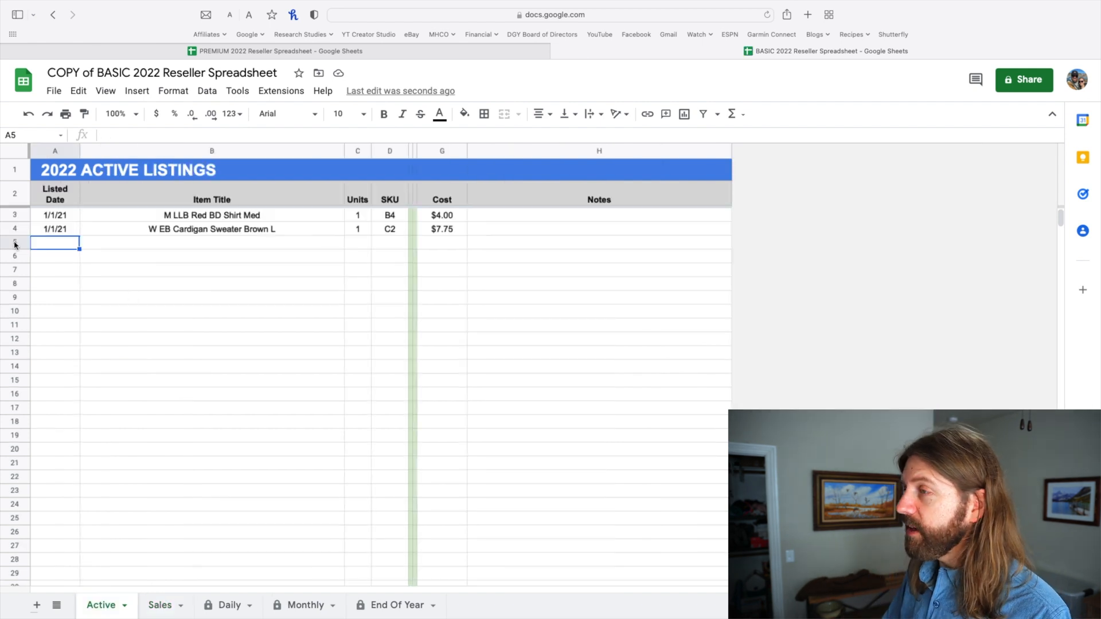
pyautogui.moveTo(55, 230); pyautogui.dragTo(450, 230)
pyautogui.press('super+c')
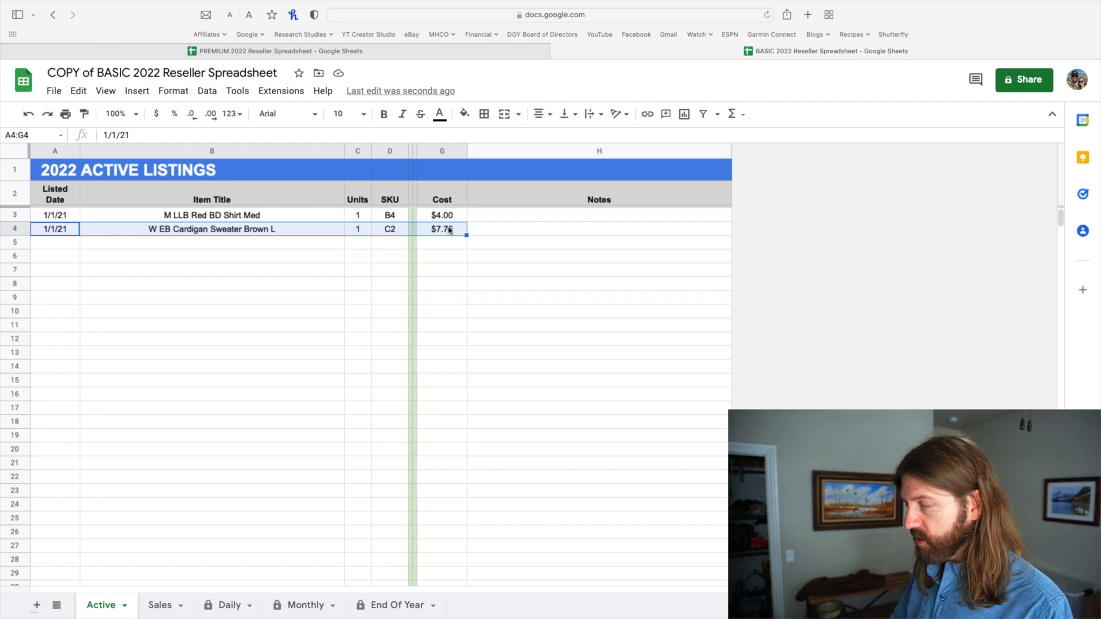
pyautogui.click(201, 273)
pyautogui.moveTo(57, 229); pyautogui.dragTo(451, 234)
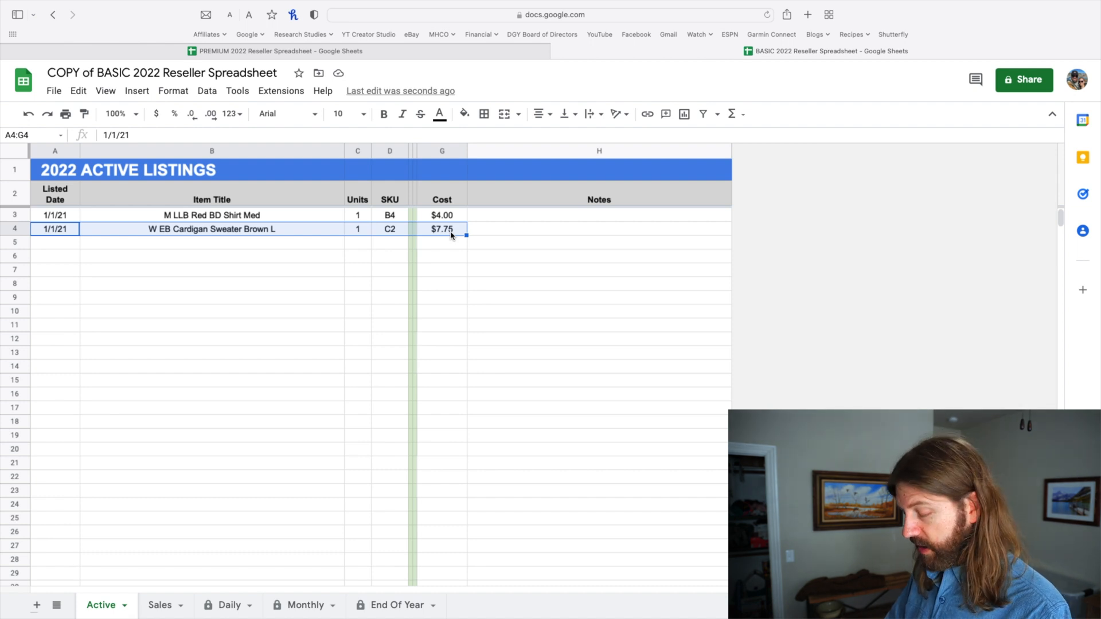
pyautogui.click(160, 606)
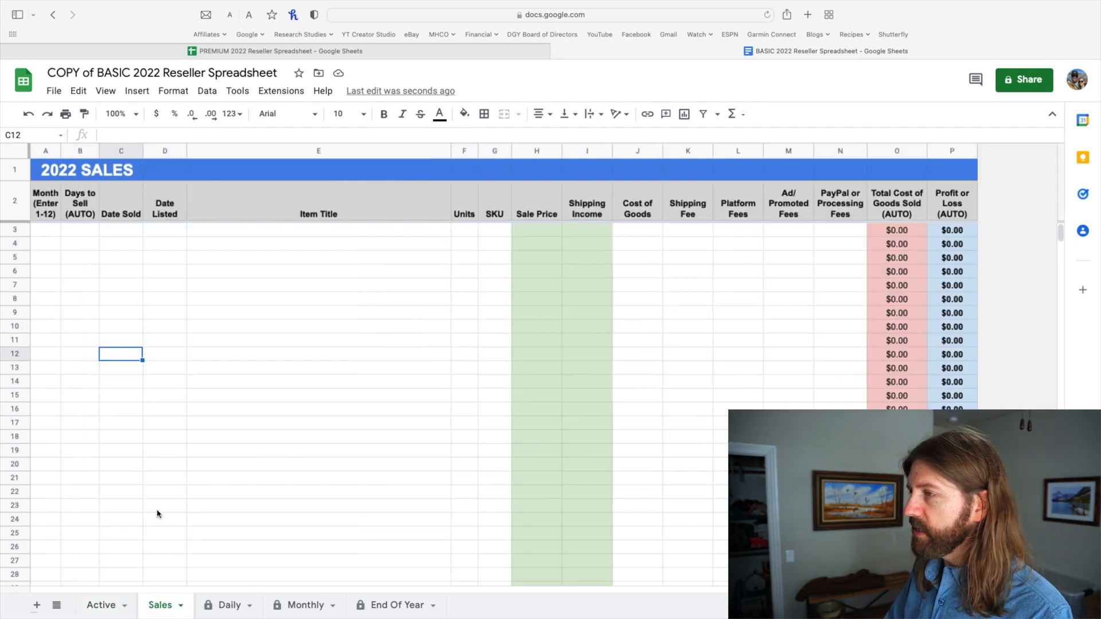
pyautogui.click(168, 234)
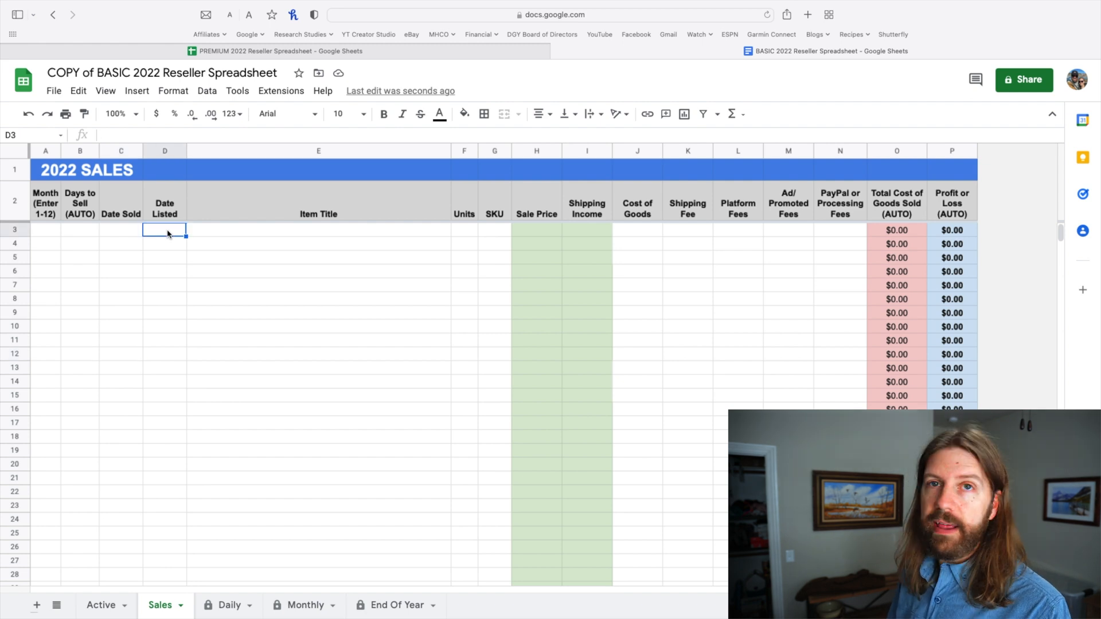
pyautogui.press('super+v')
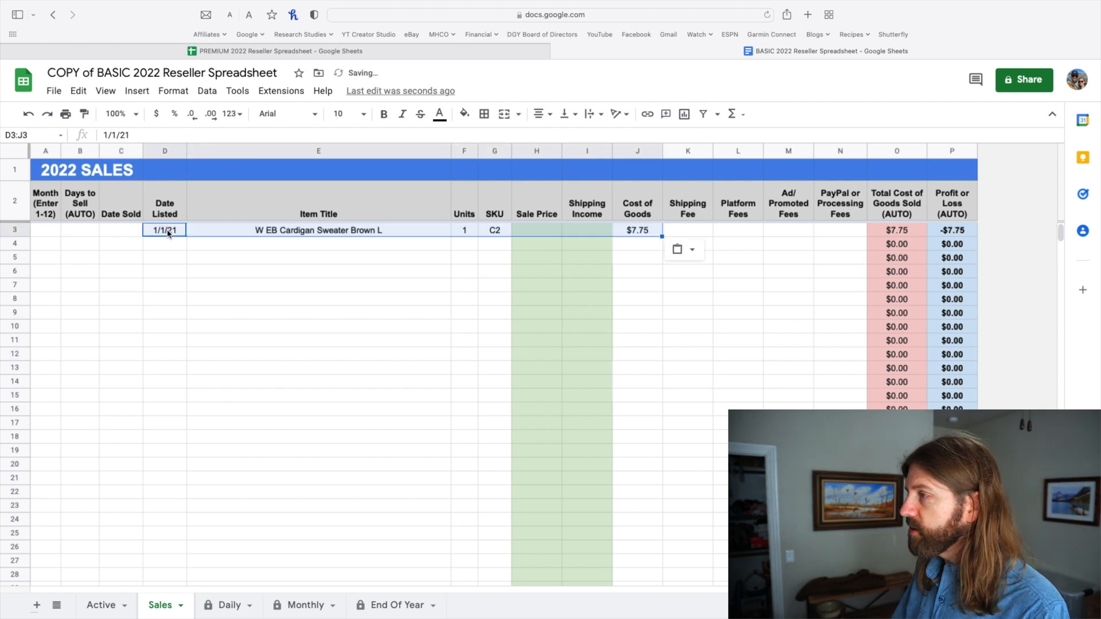
pyautogui.click(247, 275)
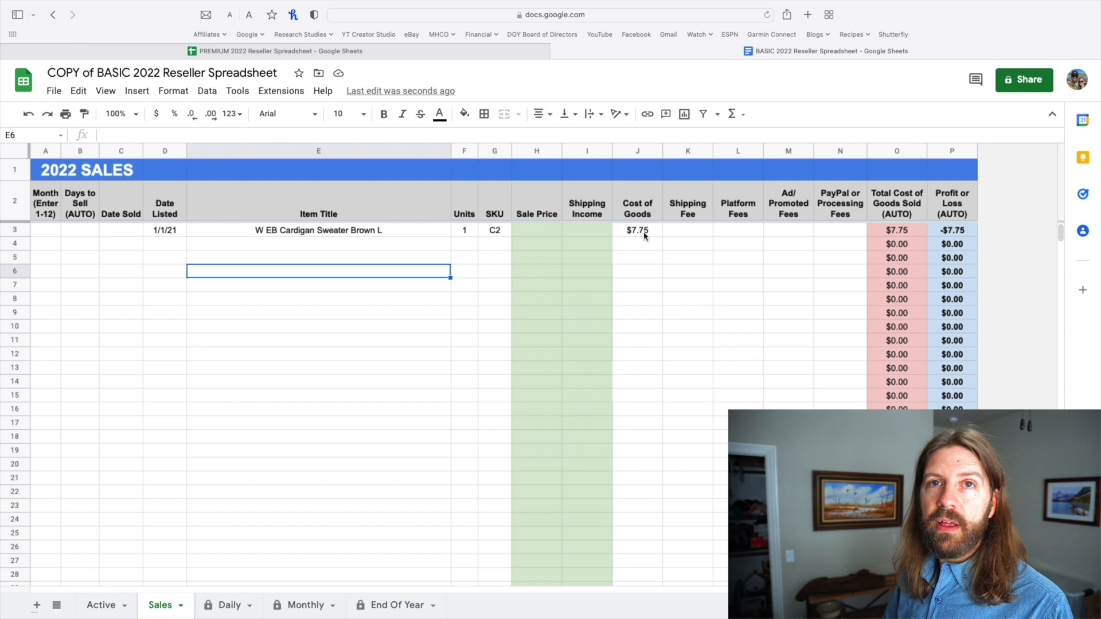
# Step: Enter 3/17 as the cardigan's date sold on the Sales sheet
pyautogui.moveTo(542, 233); pyautogui.dragTo(585, 233)
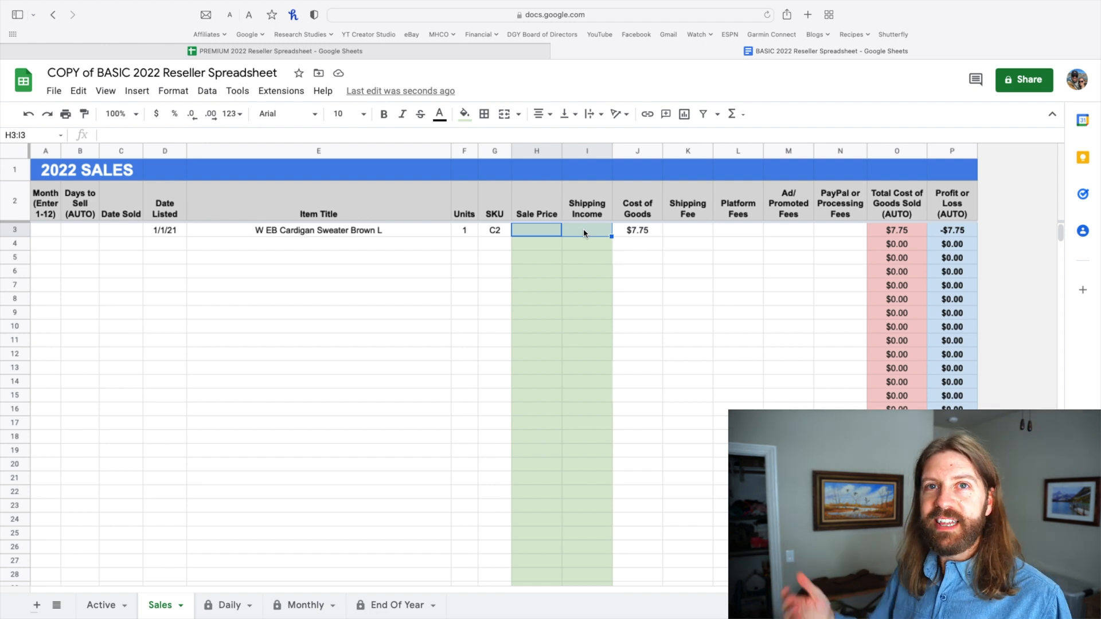
pyautogui.click(46, 234)
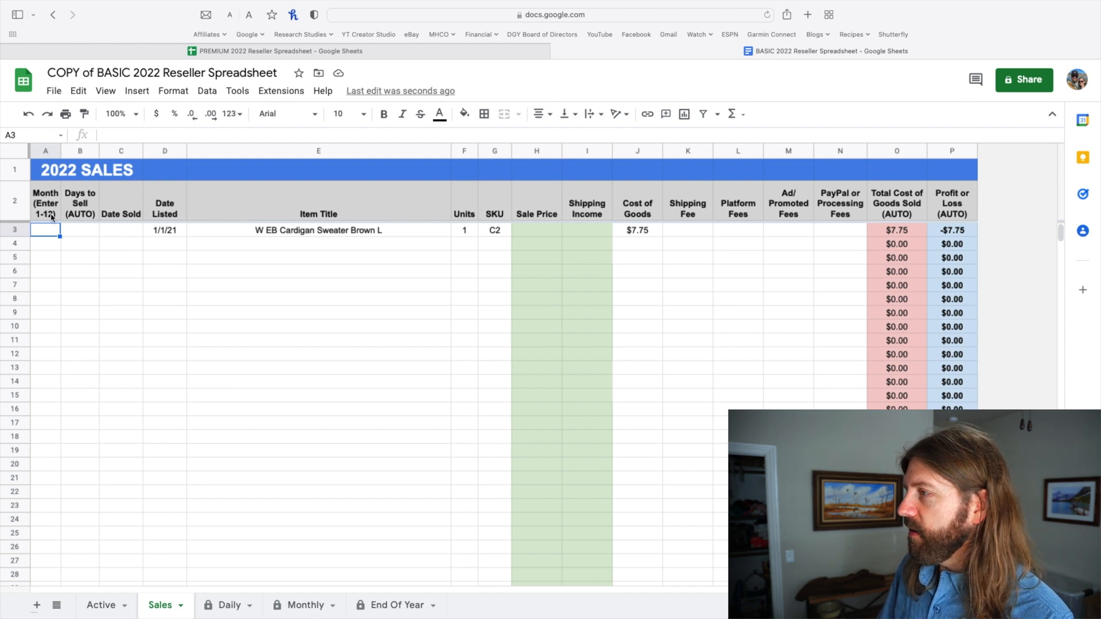
pyautogui.click(47, 217)
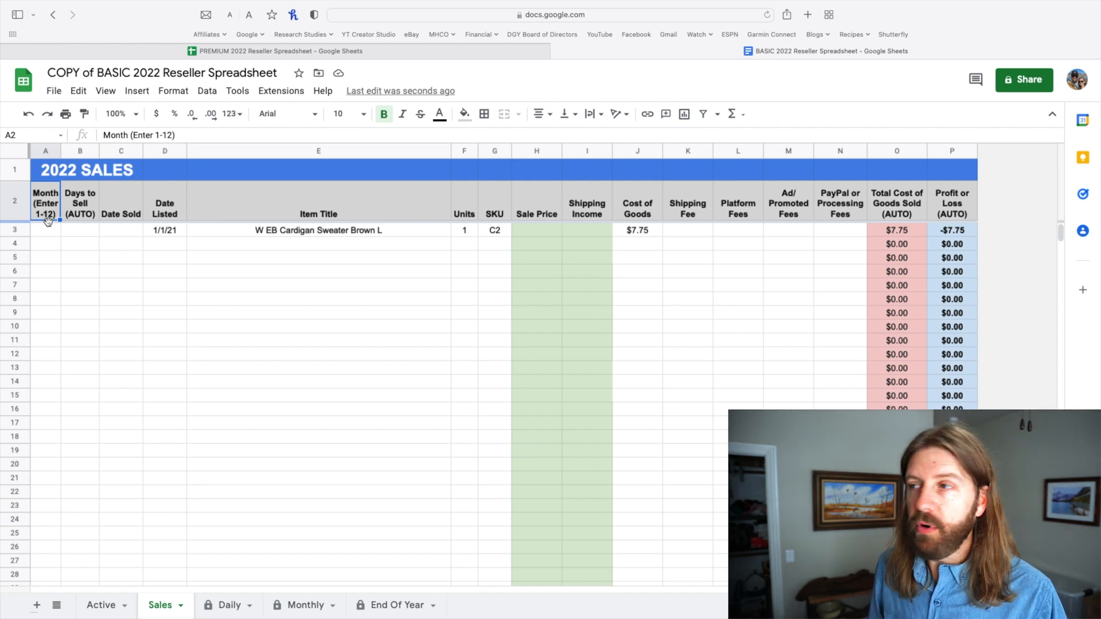
pyautogui.click(48, 232)
pyautogui.click(130, 233)
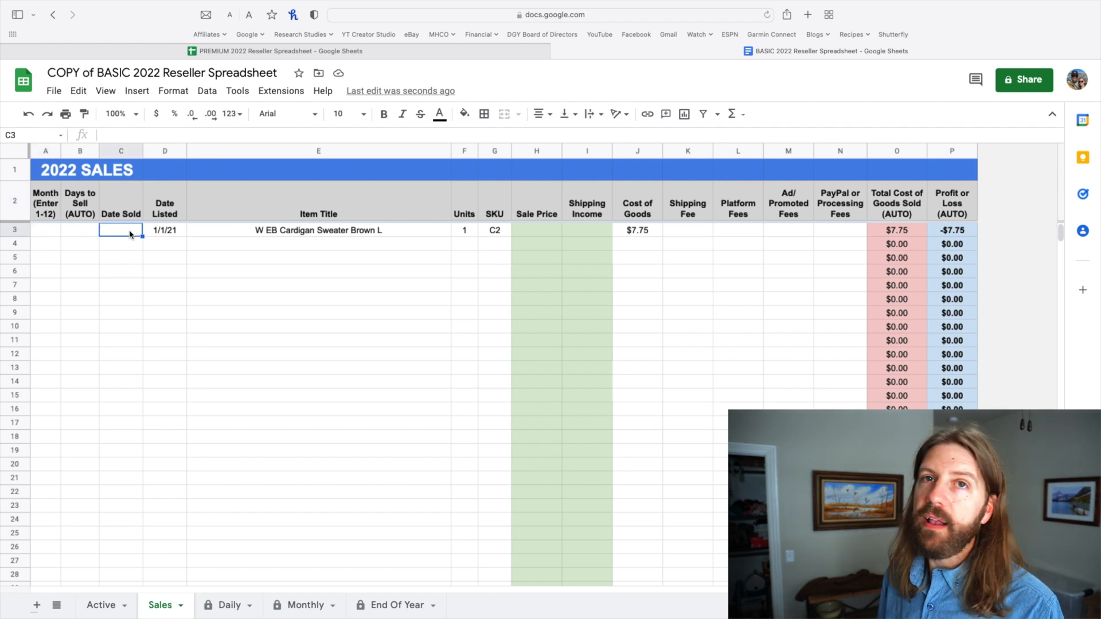
pyautogui.write('3/17')
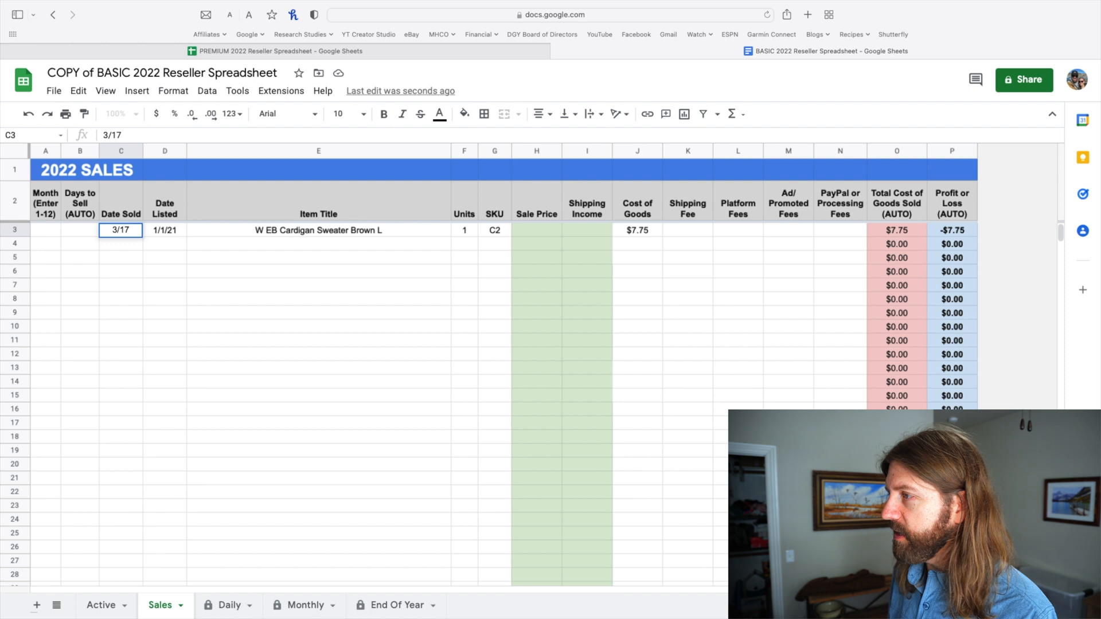
pyautogui.press('Return')
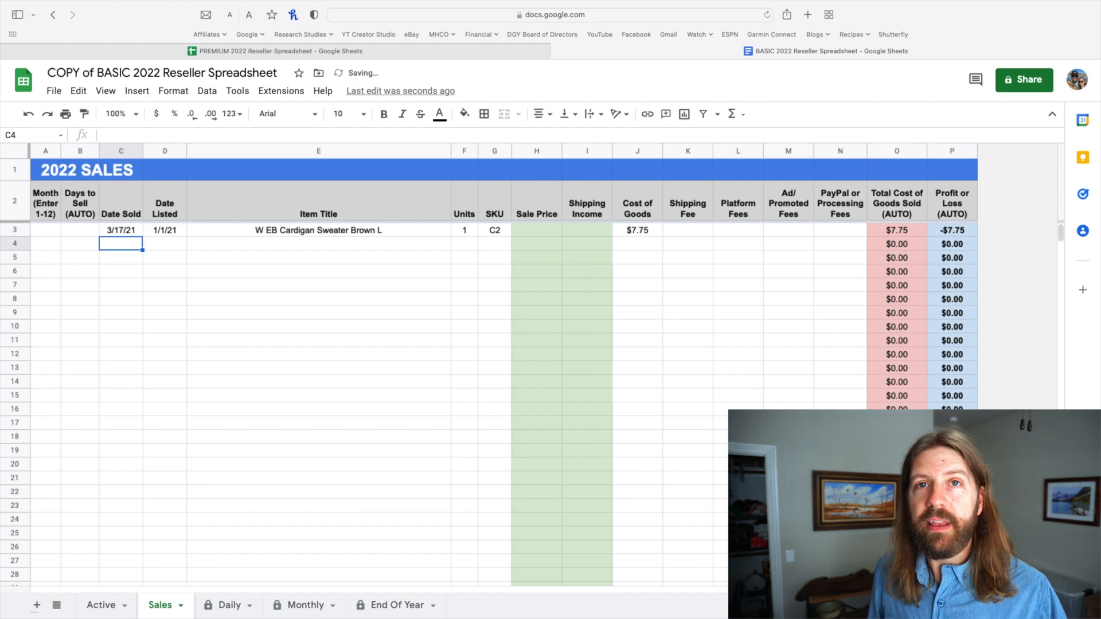
# Step: Set the cardigan sale's month to 3 and inspect the automatic Days to Sell formula
pyautogui.click(51, 232)
pyautogui.write('3')
pyautogui.press('Return')
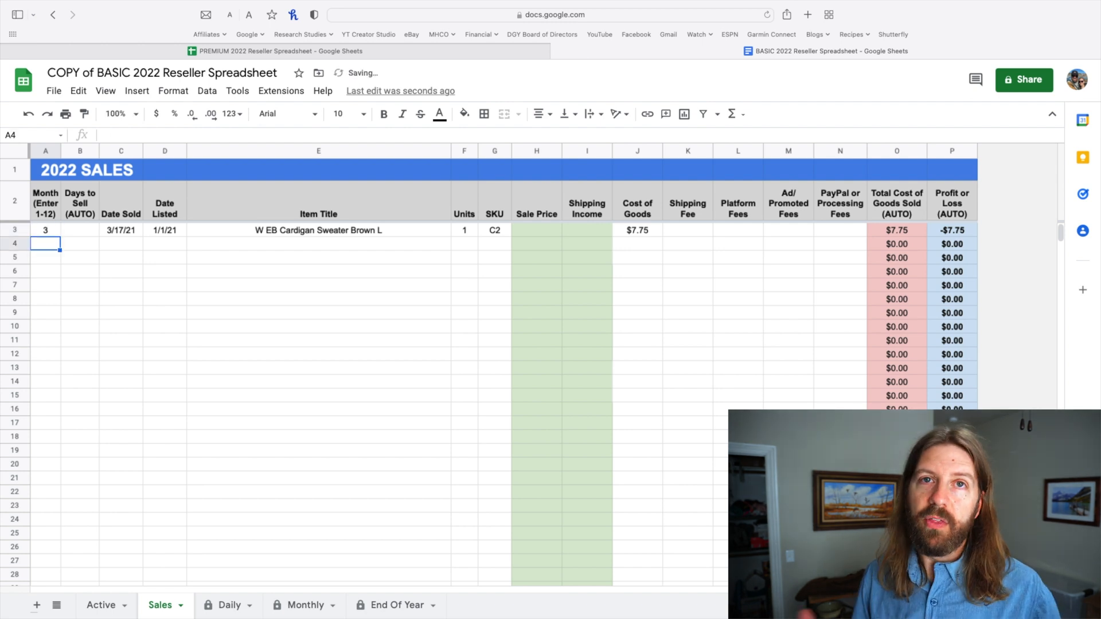
pyautogui.click(80, 230)
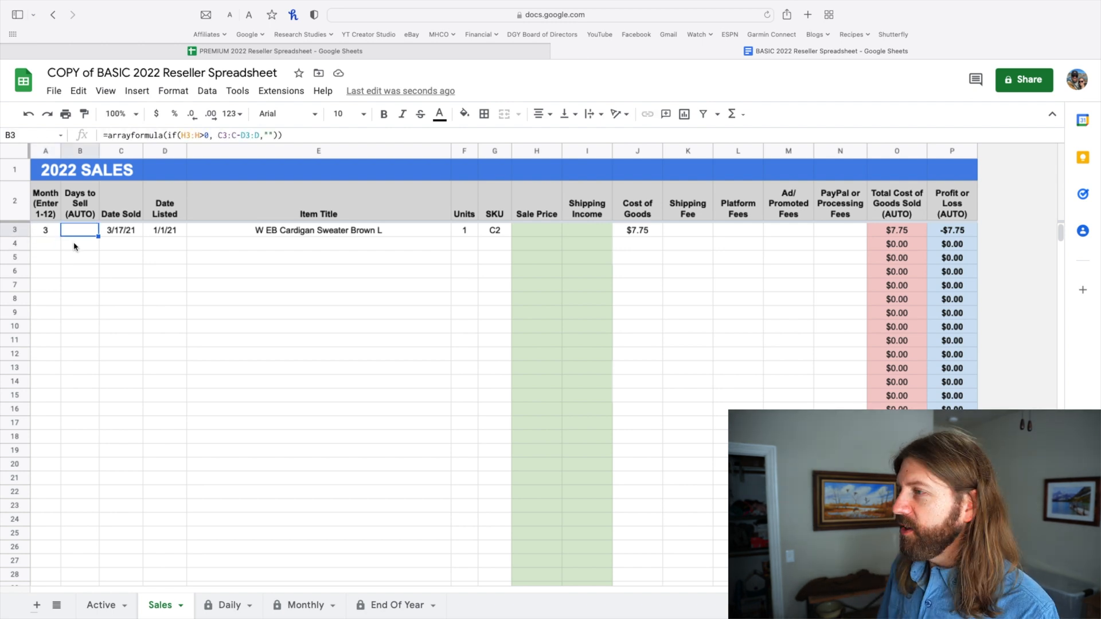
pyautogui.click(78, 198)
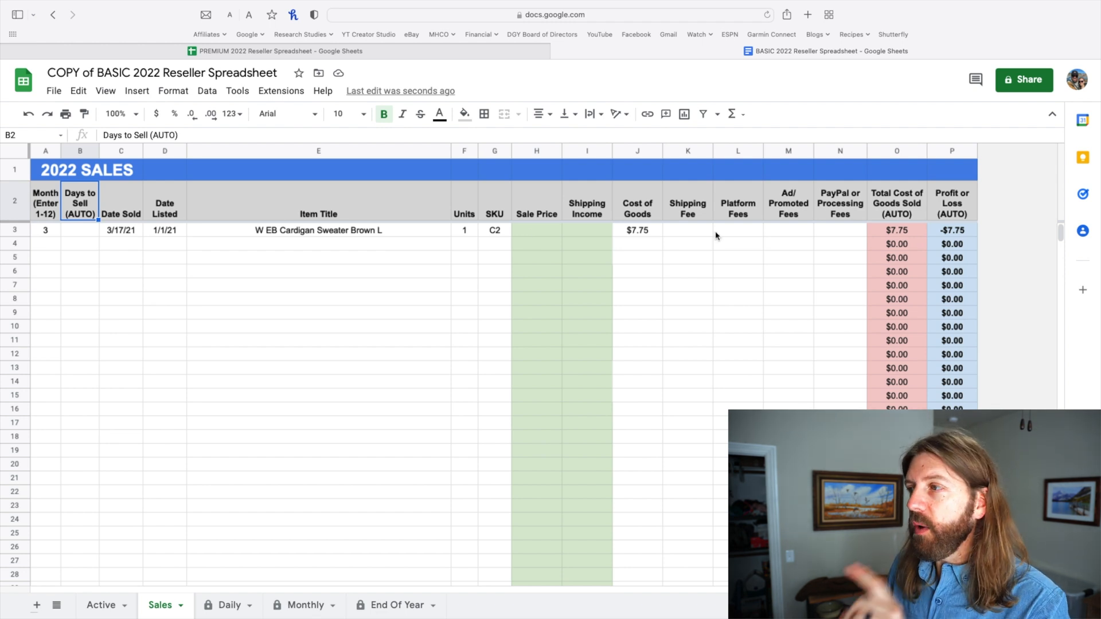
# Step: Enter a sale price of $30.00 and shipping income of $12.00 for the cardigan on the Sales sheet
pyautogui.click(87, 236)
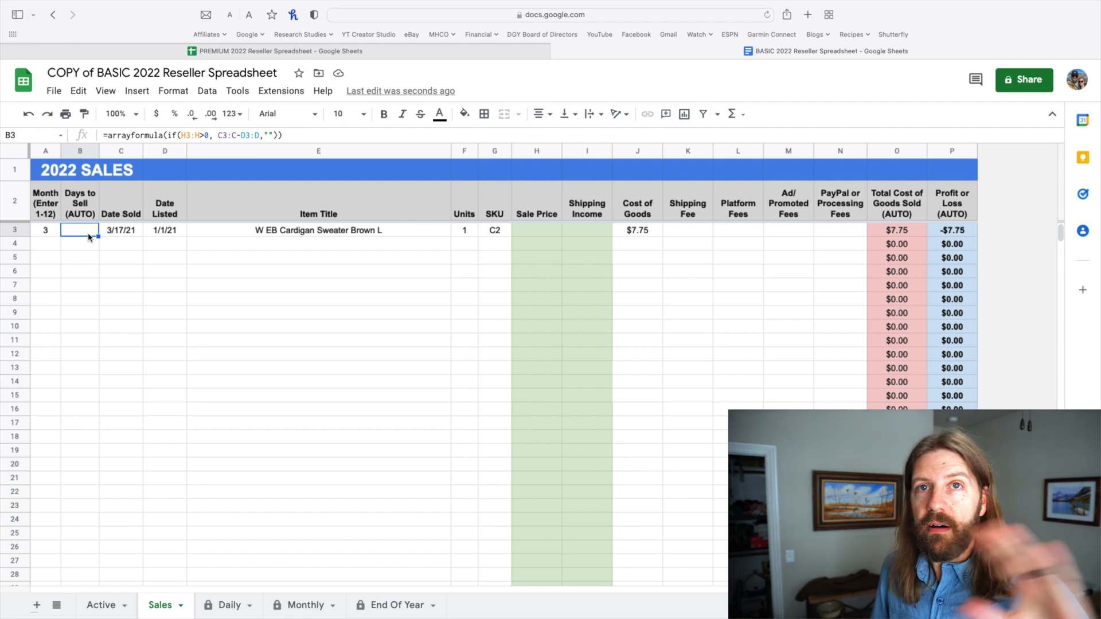
pyautogui.click(533, 235)
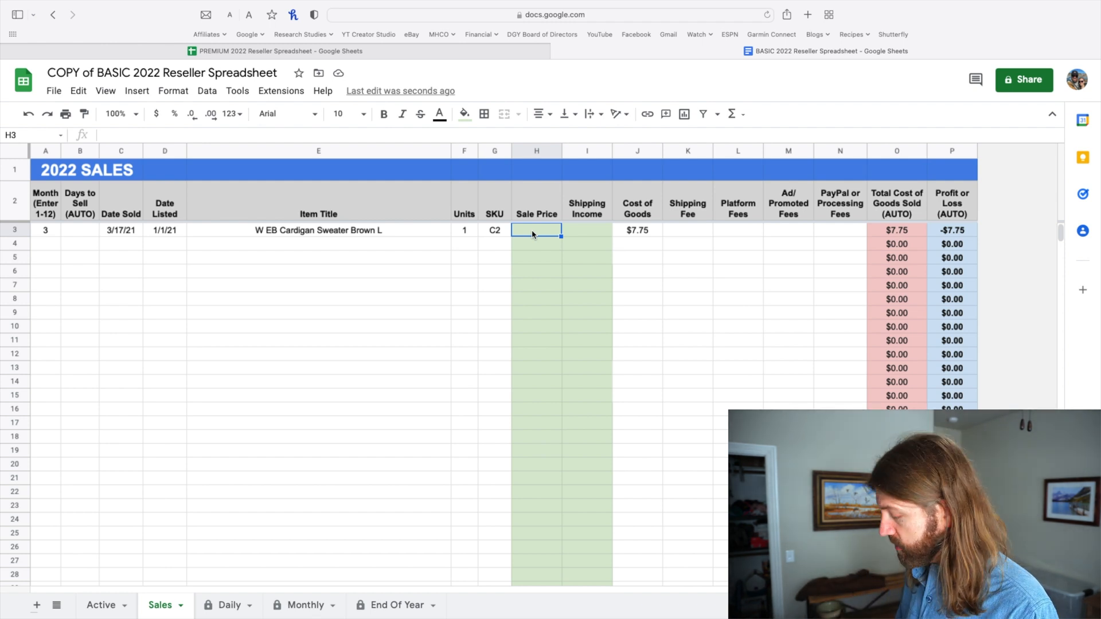
pyautogui.write('30')
pyautogui.press('Tab')
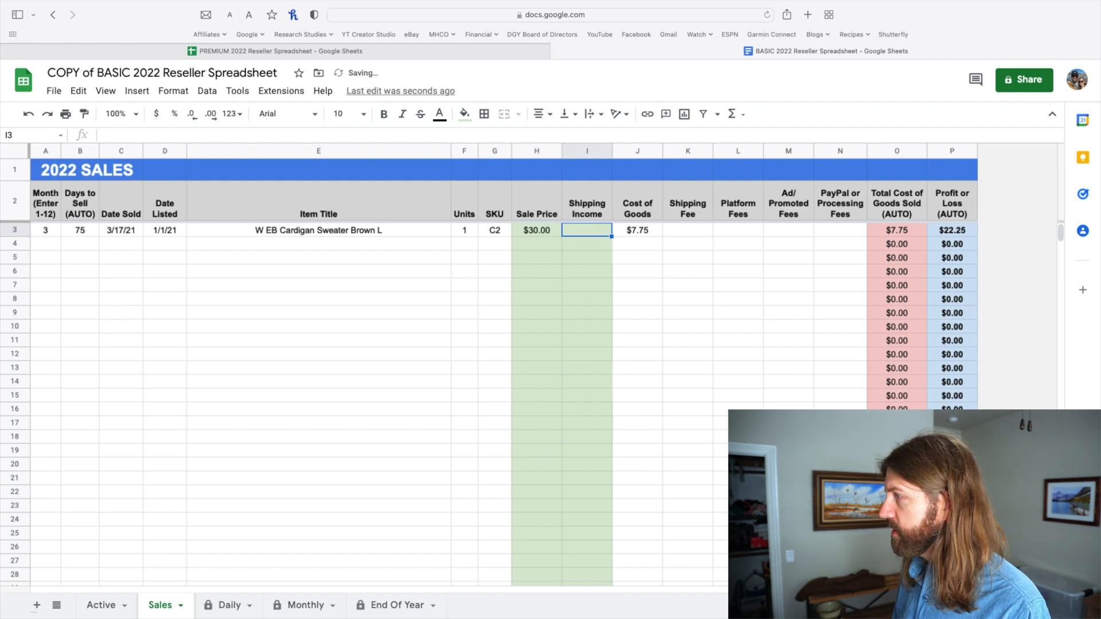
pyautogui.write('12')
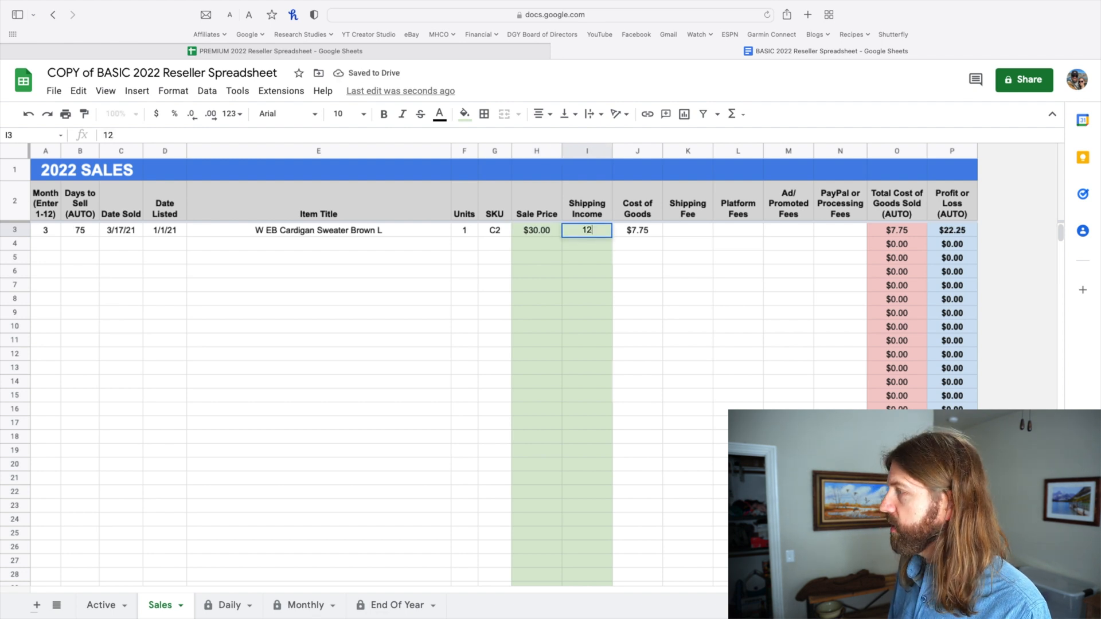
pyautogui.press('Return')
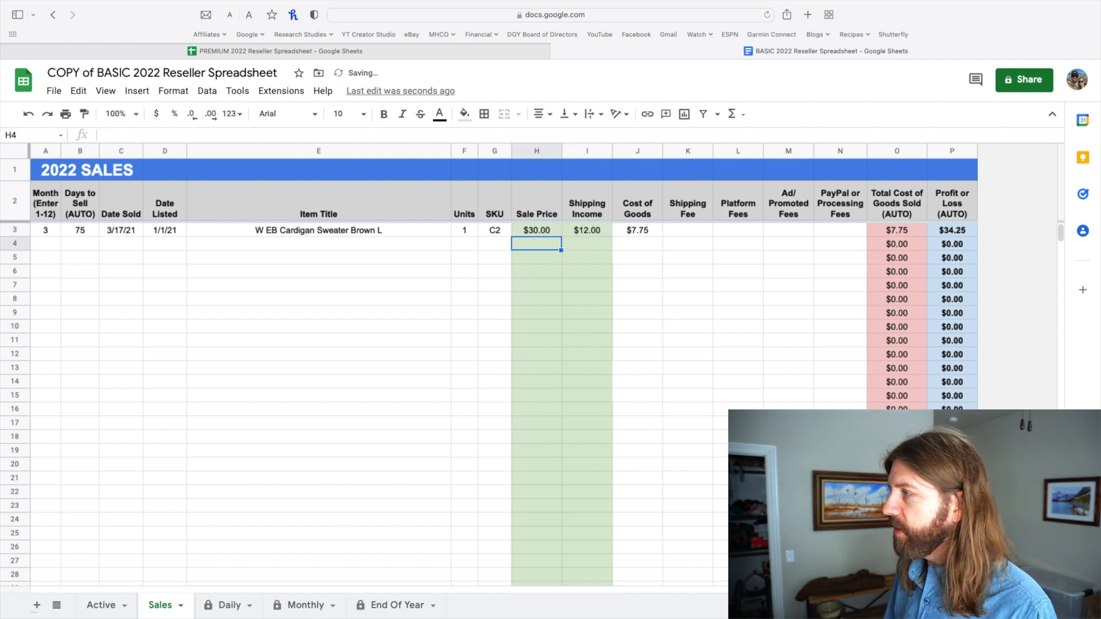
# Step: Review the cardigan's sale price and shipping income, and inspect its automatic Days to Sell result and formula
pyautogui.moveTo(539, 232); pyautogui.dragTo(581, 231)
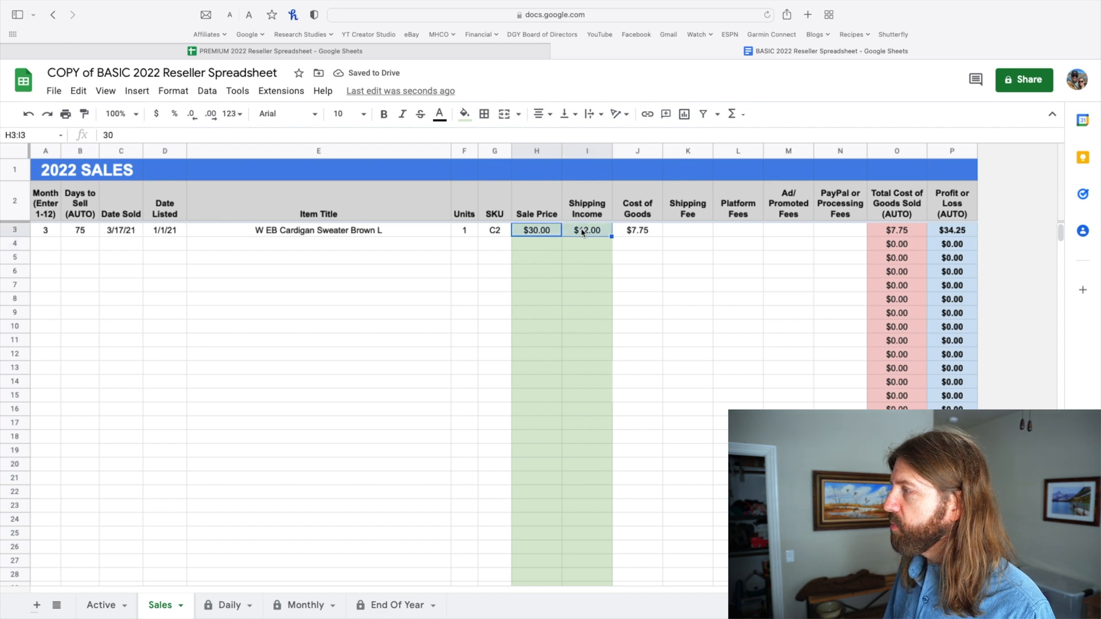
pyautogui.click(544, 233)
pyautogui.click(76, 240)
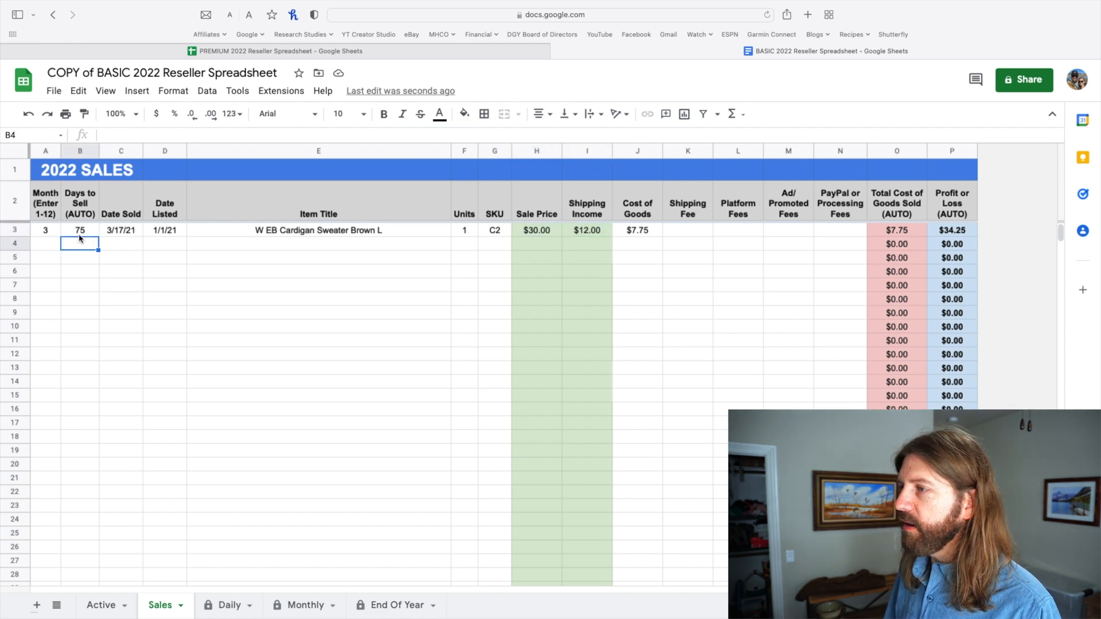
pyautogui.click(79, 234)
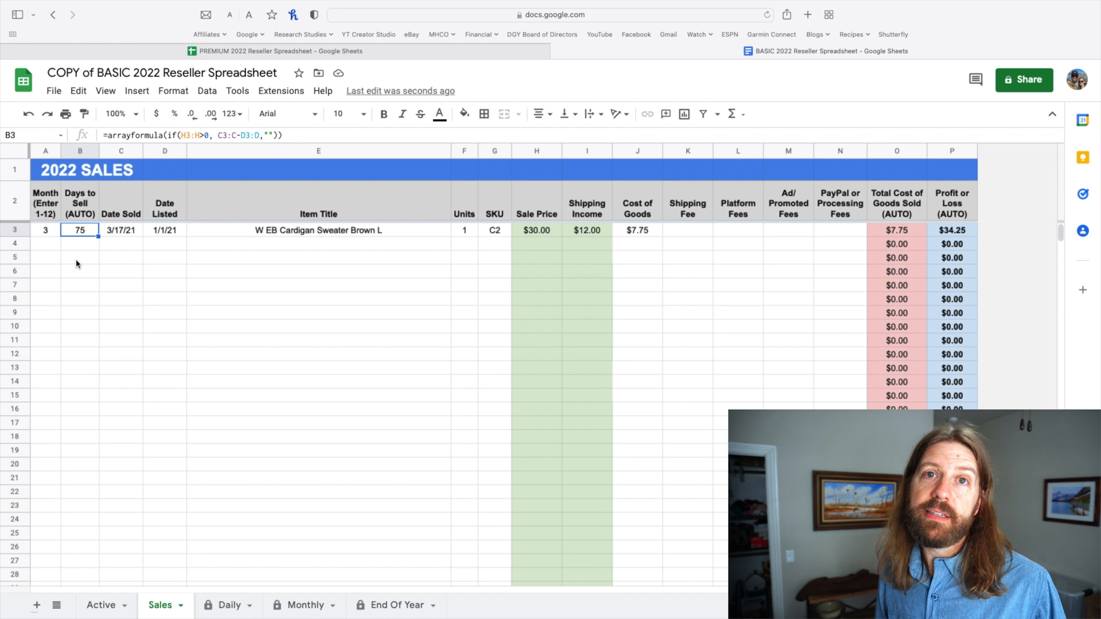
pyautogui.click(114, 261)
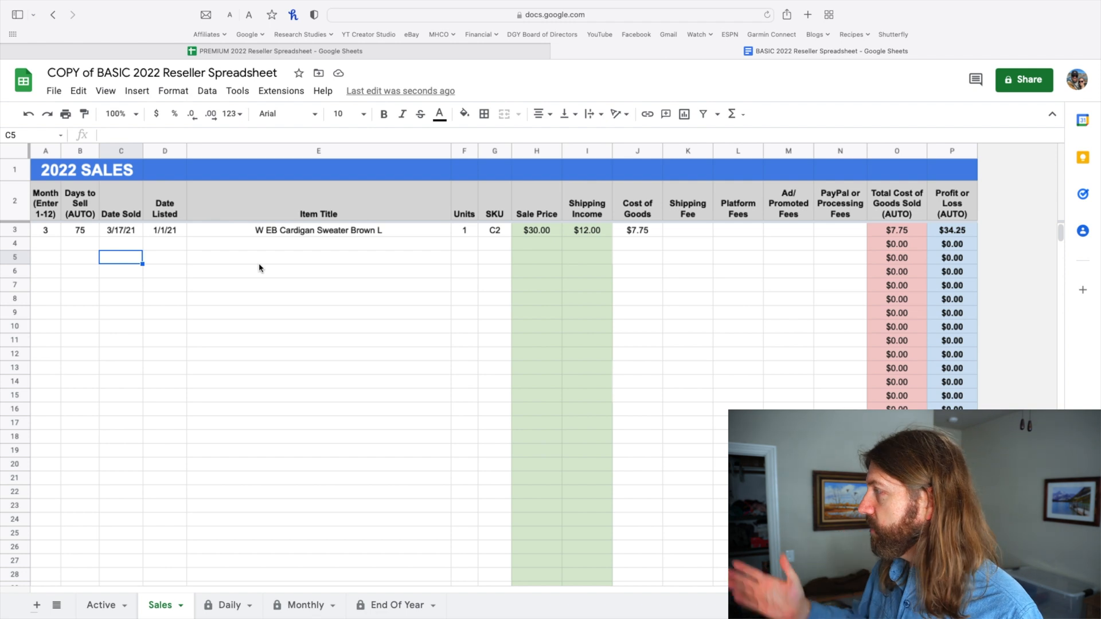
# Step: Examine the Shipping Income, Cost of Goods, Shipping Fee, Platform Fees, Ad/Promoted Fees and PayPal or Processing Fees columns
pyautogui.click(682, 230)
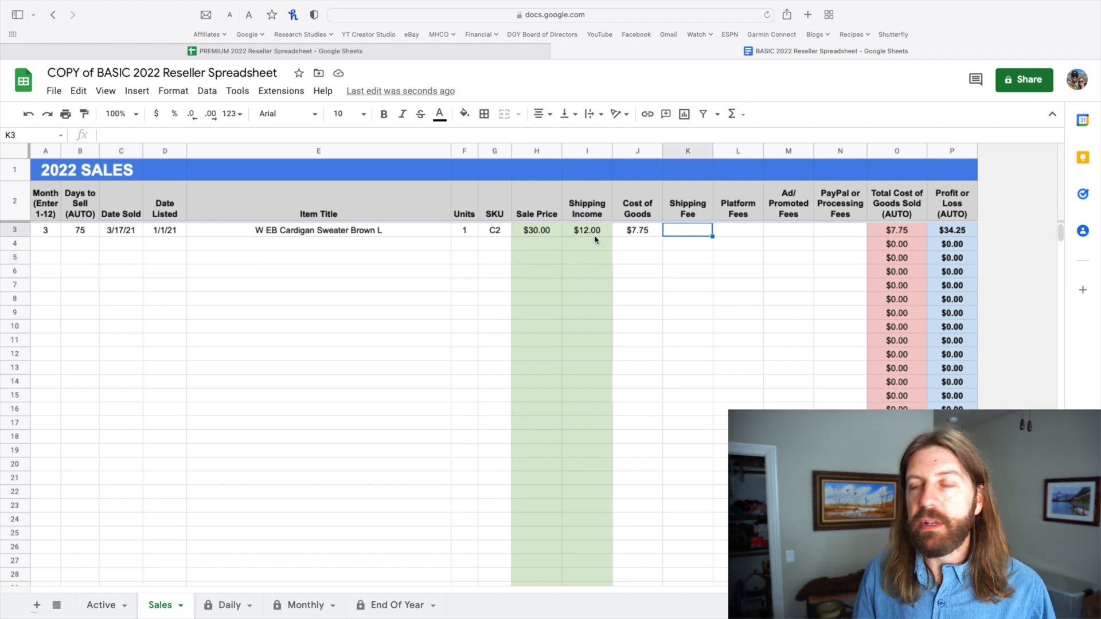
pyautogui.click(592, 233)
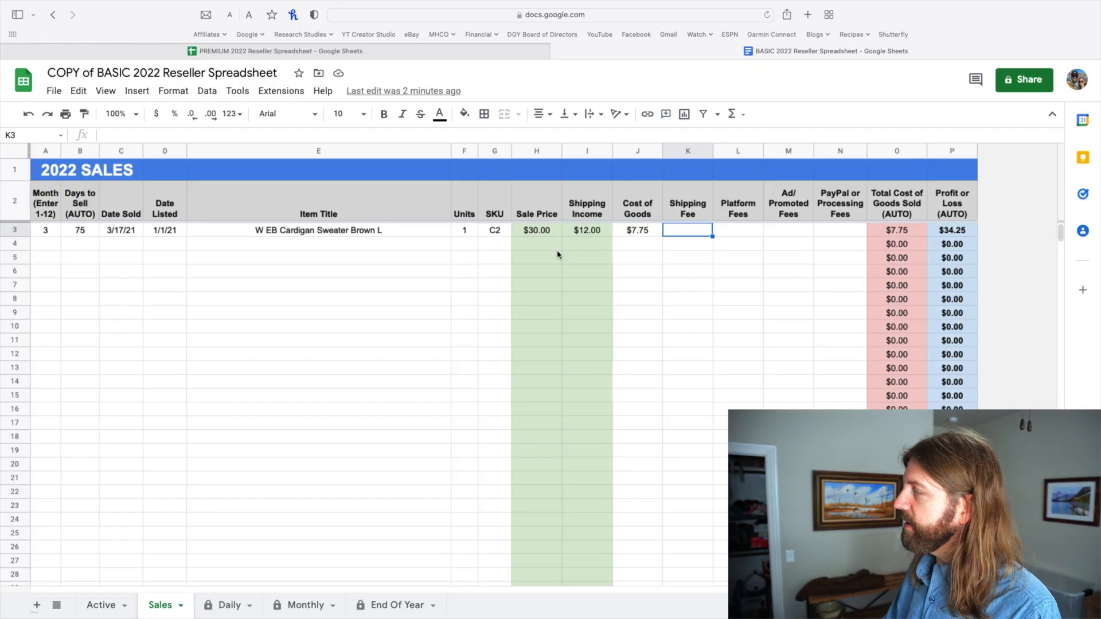
pyautogui.click(629, 204)
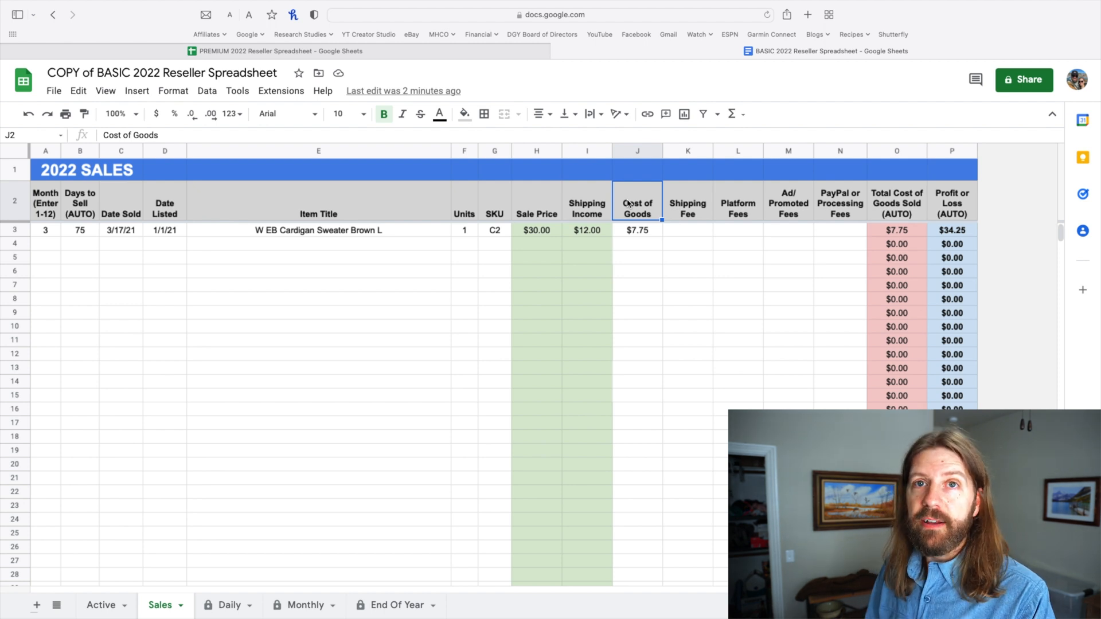
pyautogui.click(633, 235)
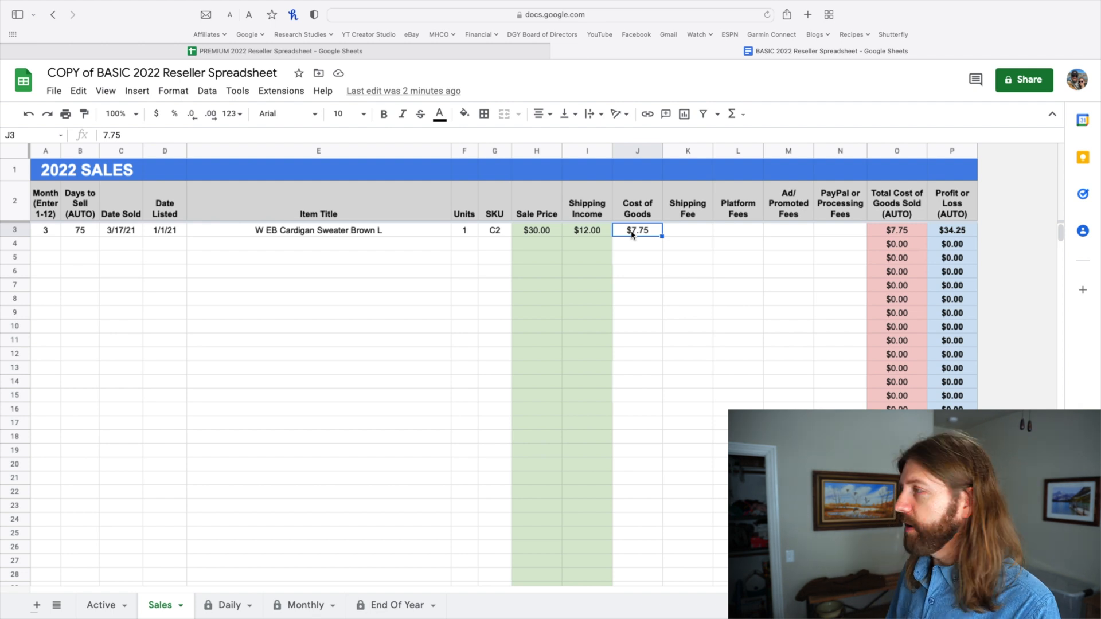
pyautogui.click(684, 212)
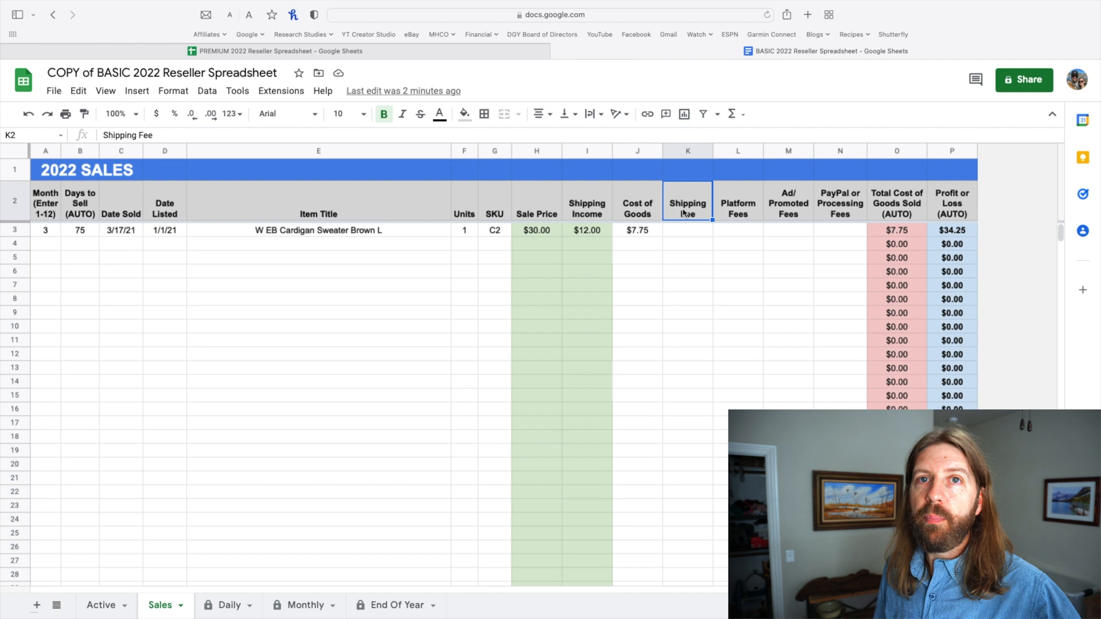
pyautogui.click(757, 213)
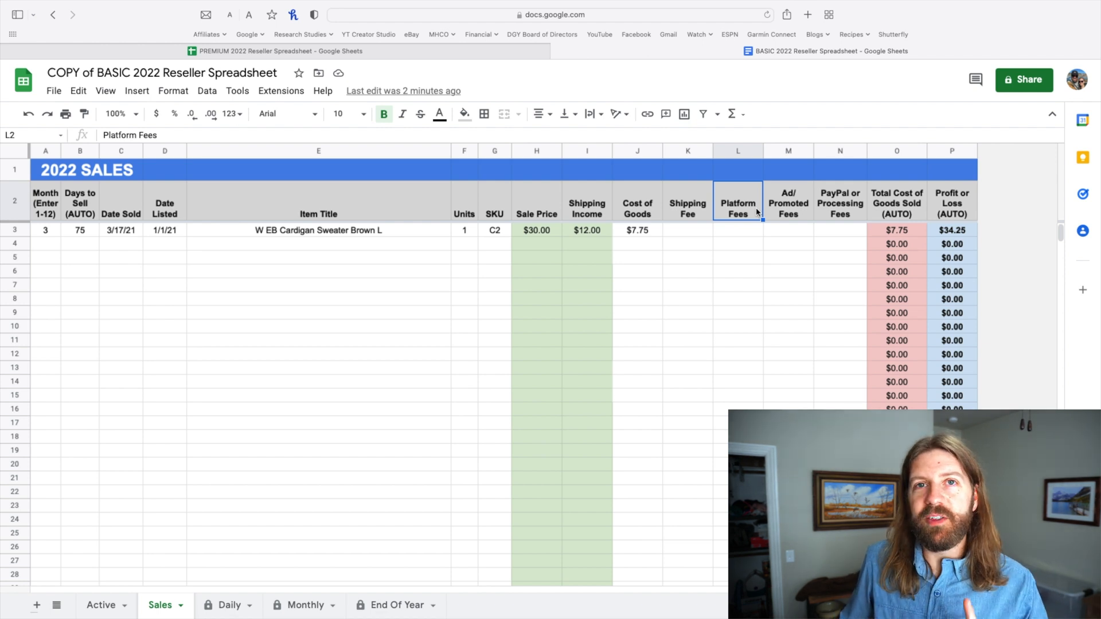
pyautogui.click(781, 210)
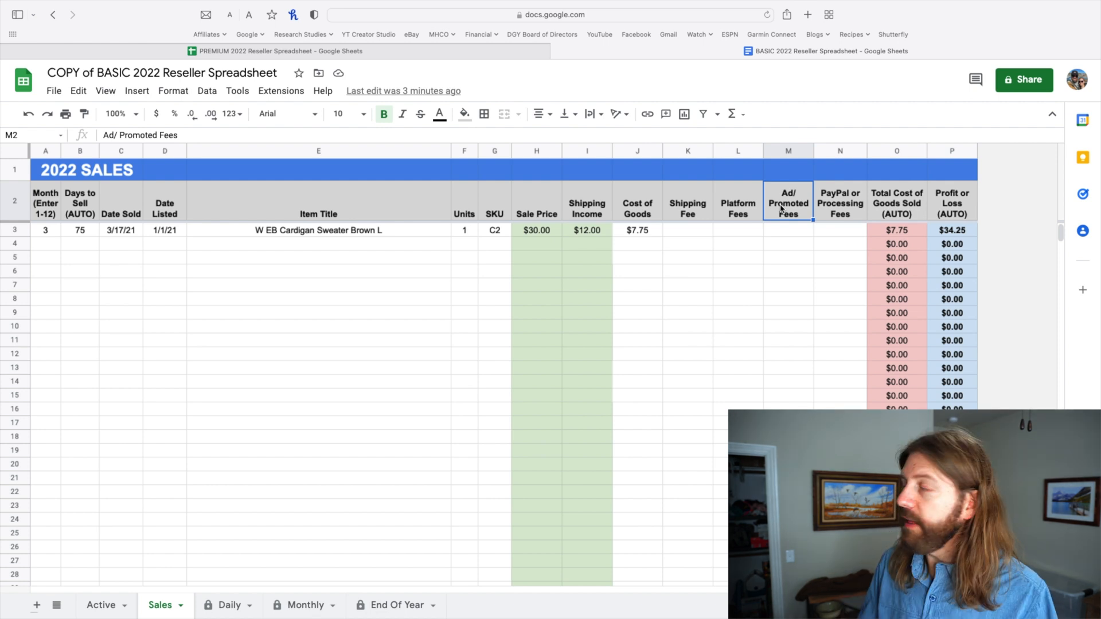
pyautogui.click(838, 208)
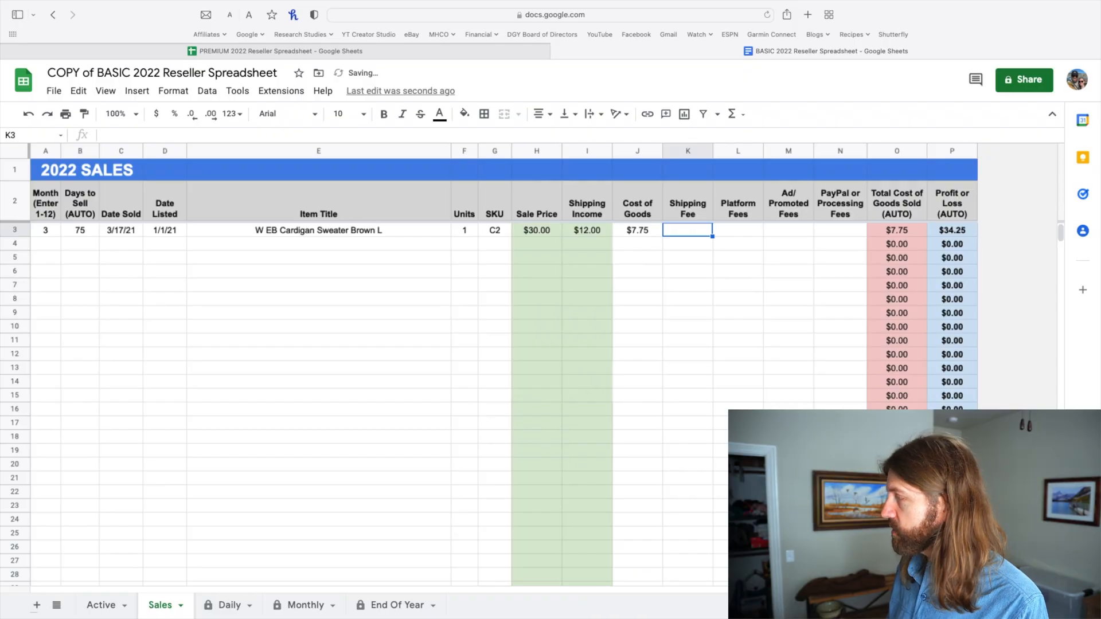
# Step: Enter a shipping fee of $10.86 for the cardigan sale and inspect its Total Cost of Goods Sold formula
pyautogui.write('10.86')
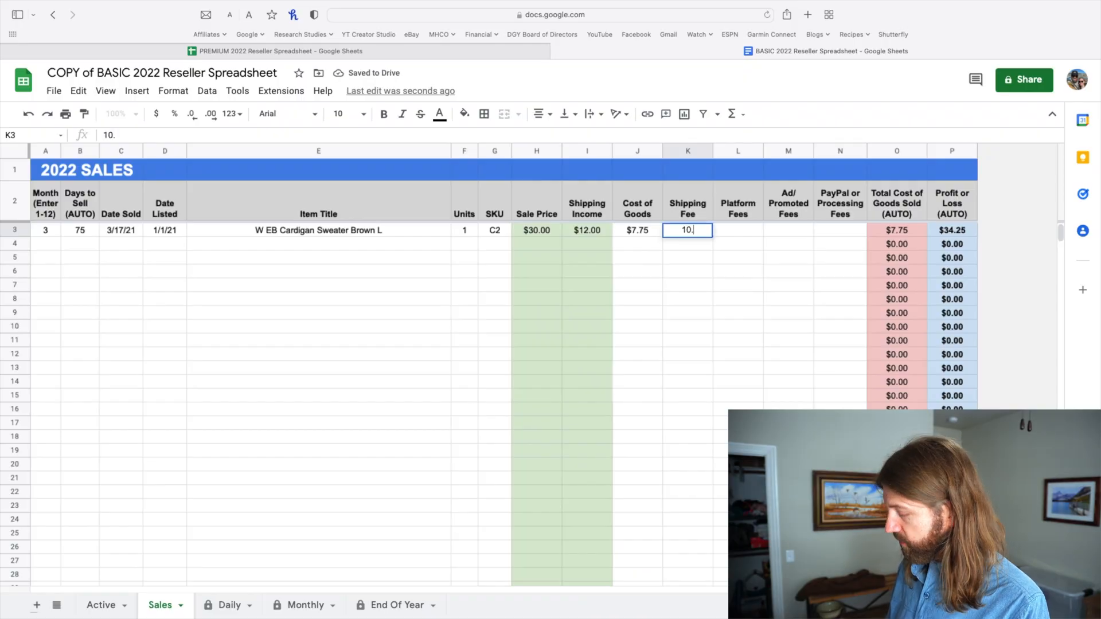
pyautogui.press('Tab')
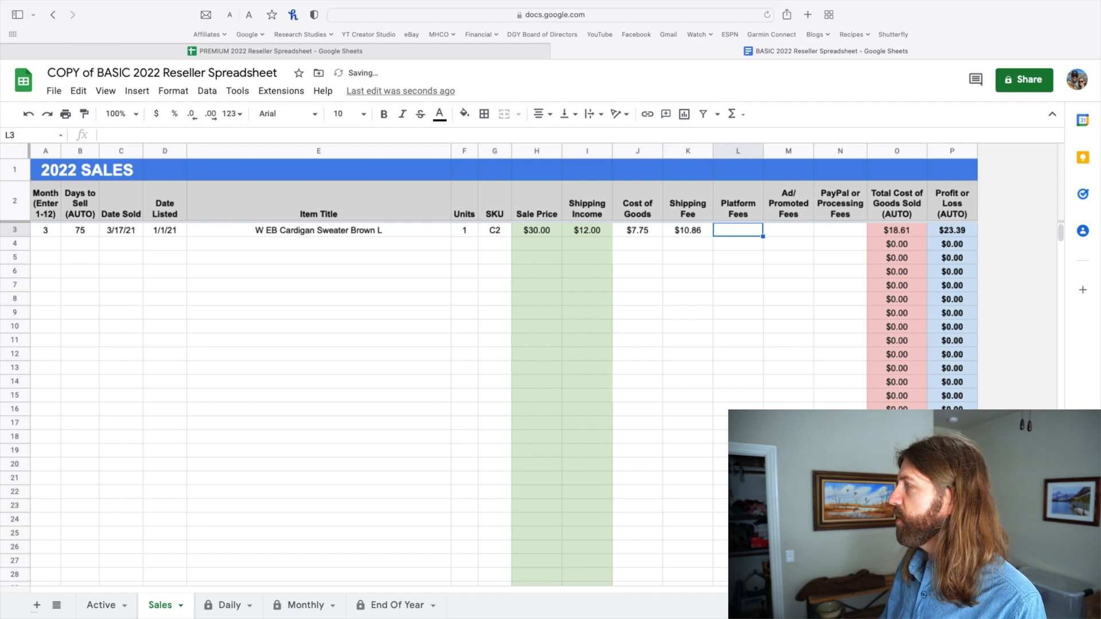
pyautogui.click(901, 233)
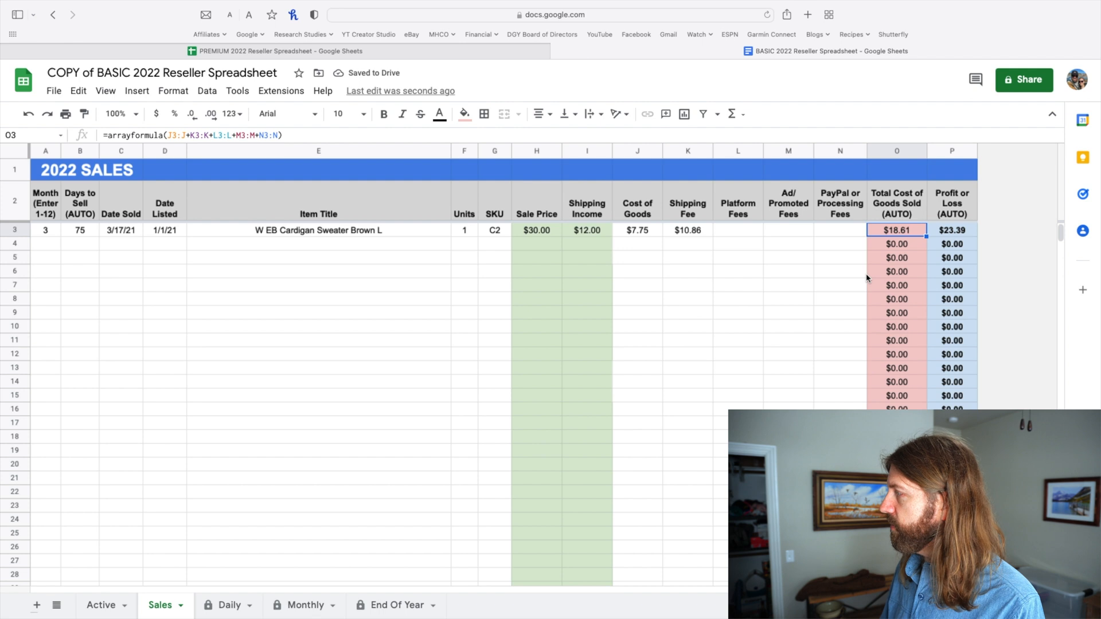
# Step: Enter platform fees of $5.75 and ad/promoted fees of $1.33 for the cardigan sale
pyautogui.click(737, 233)
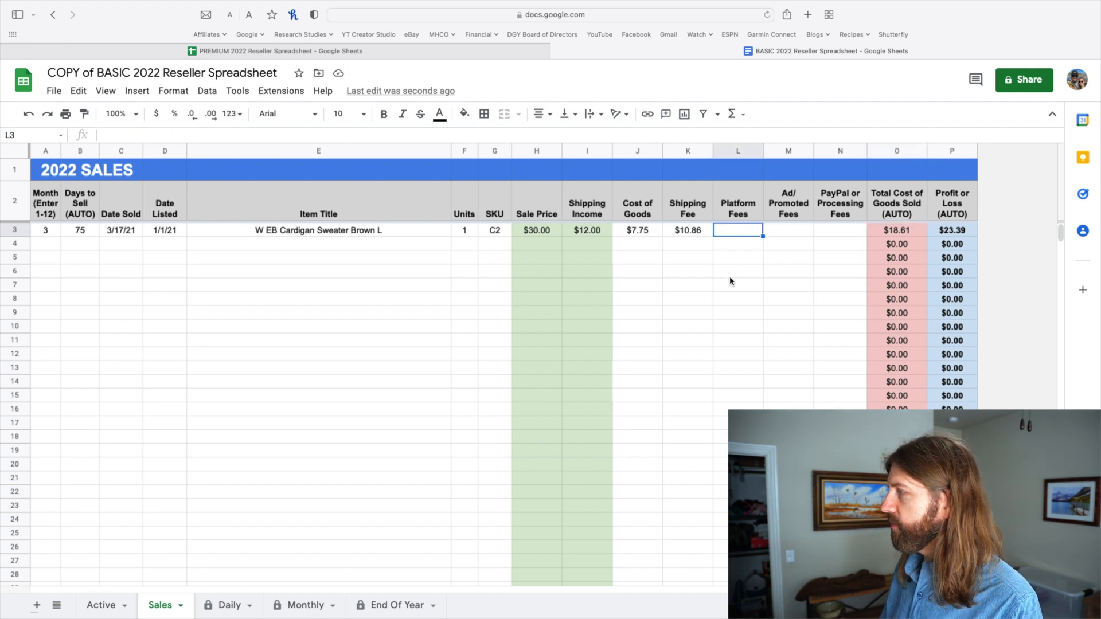
pyautogui.write('5.75`')
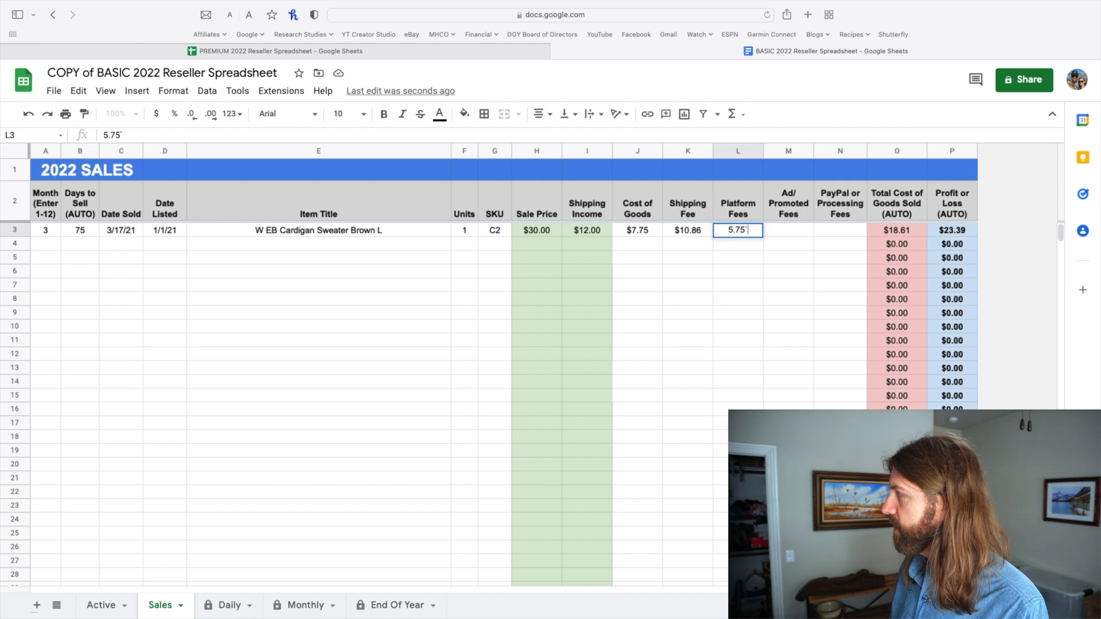
pyautogui.press('Tab')
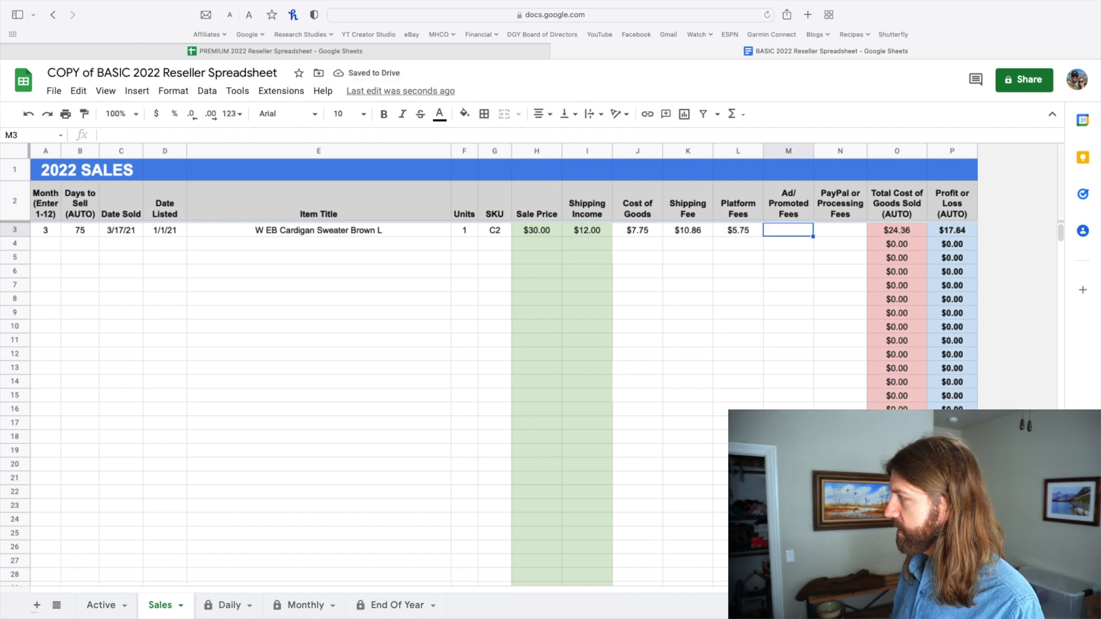
pyautogui.write('1.33')
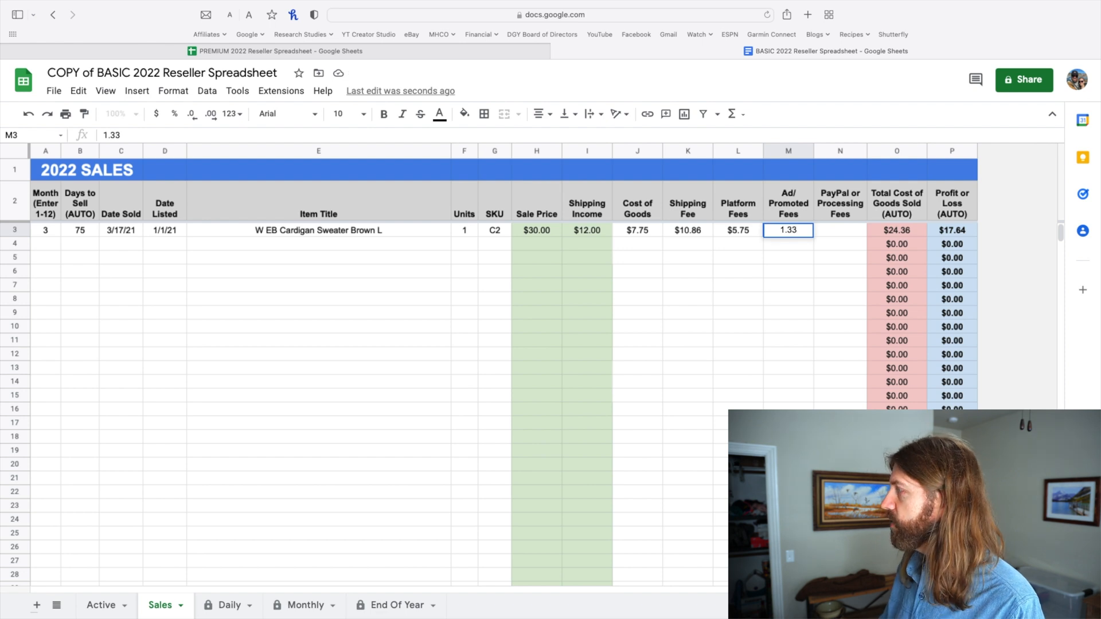
pyautogui.press('Tab')
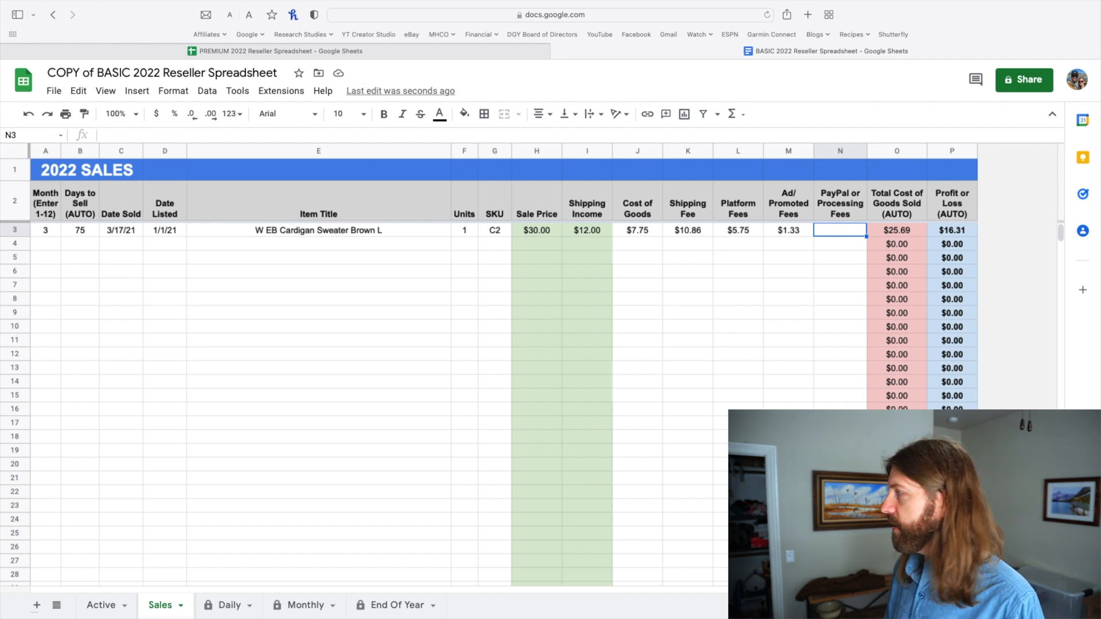
# Step: Inspect the cardigan's automatic total cost and profit formulas, together with the cost and income cells that feed them
pyautogui.click(892, 234)
pyautogui.moveTo(824, 232); pyautogui.dragTo(642, 234)
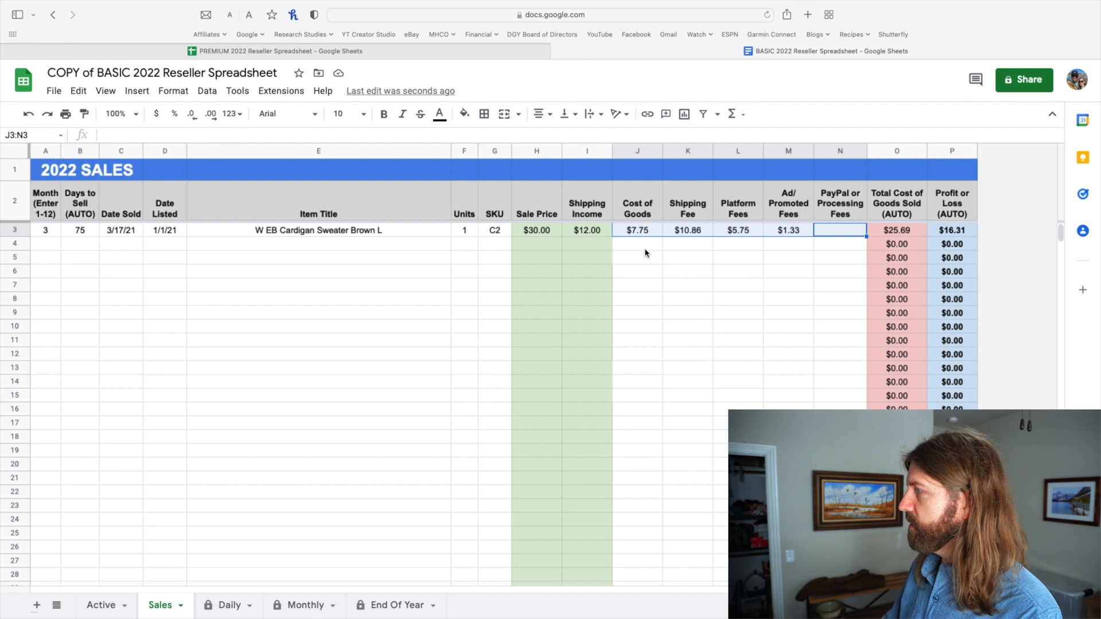
pyautogui.click(891, 235)
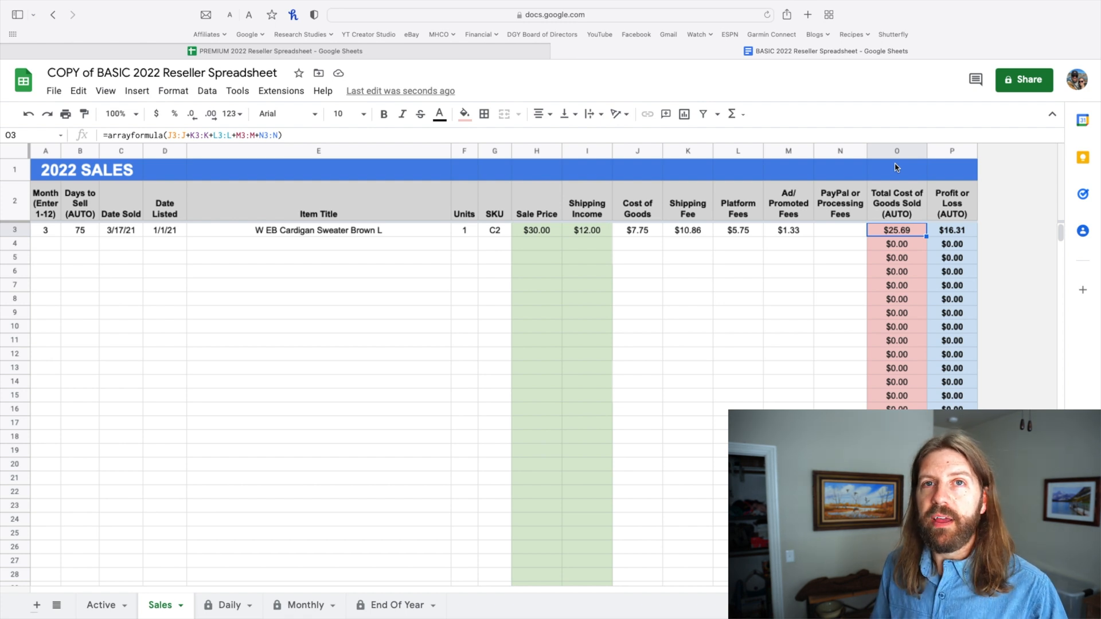
pyautogui.click(953, 152)
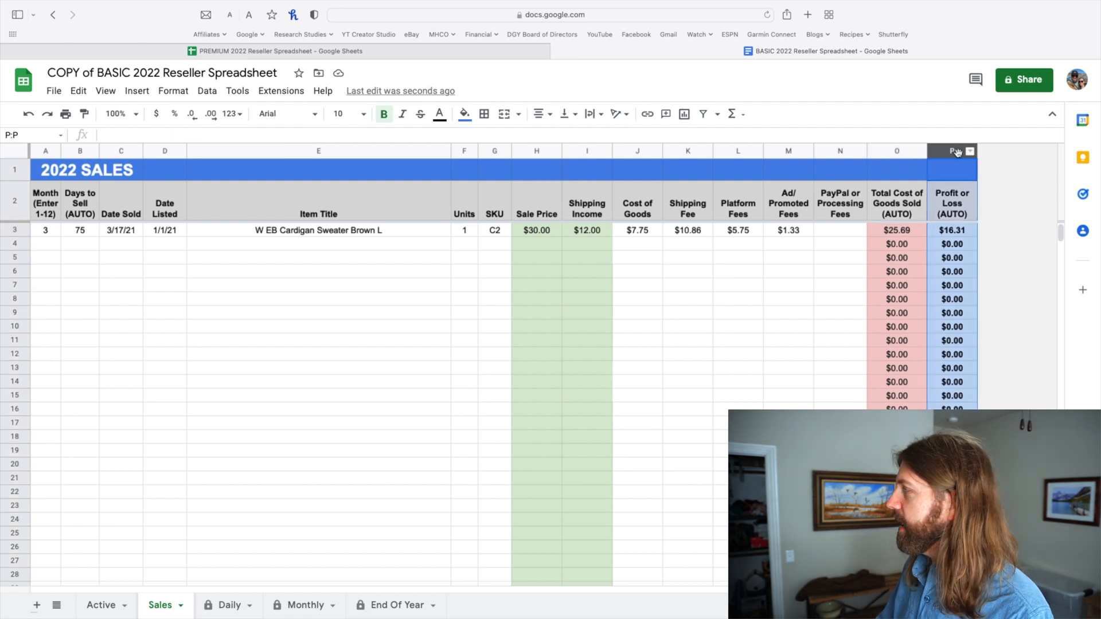
pyautogui.click(955, 231)
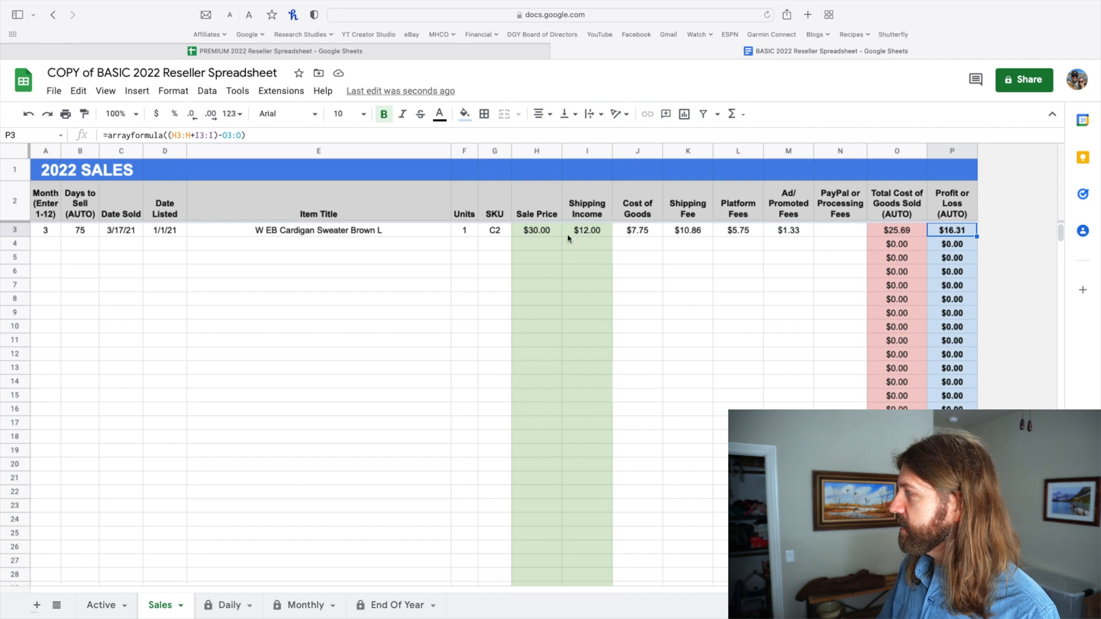
pyautogui.moveTo(542, 235); pyautogui.dragTo(587, 232)
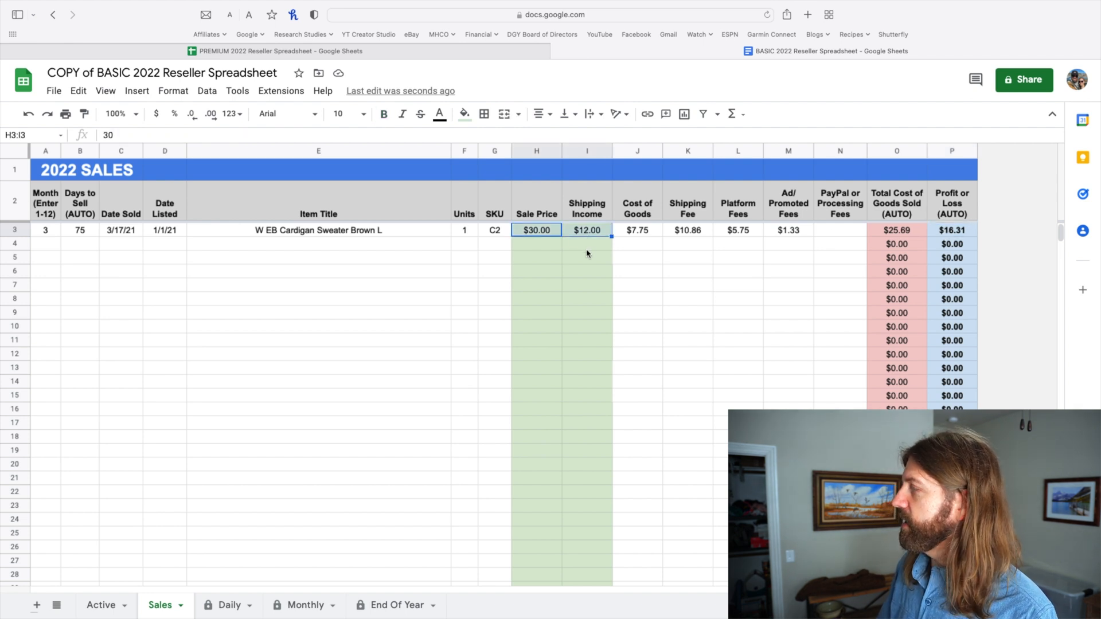
pyautogui.click(881, 231)
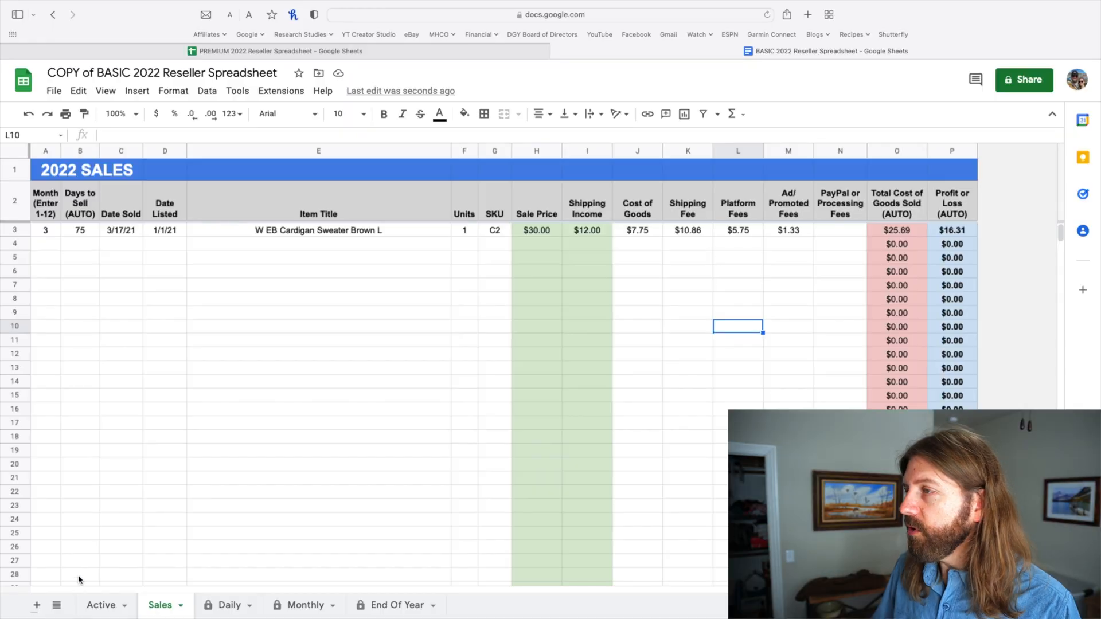
# Step: Delete the sold cardigan's entire row from the Active listings sheet
pyautogui.click(107, 605)
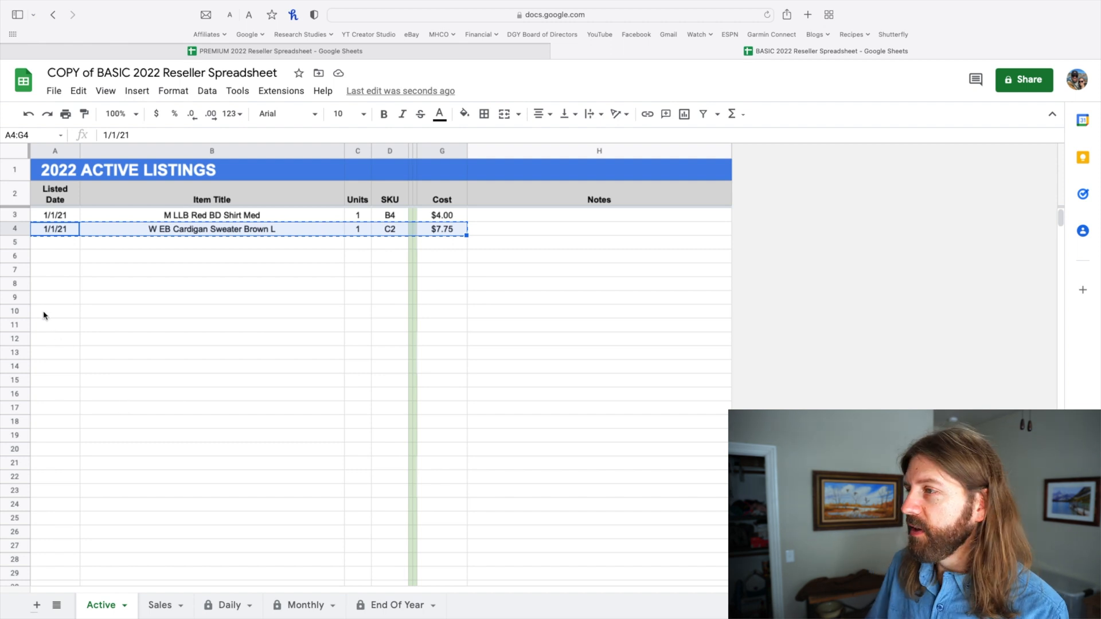
pyautogui.click(19, 230)
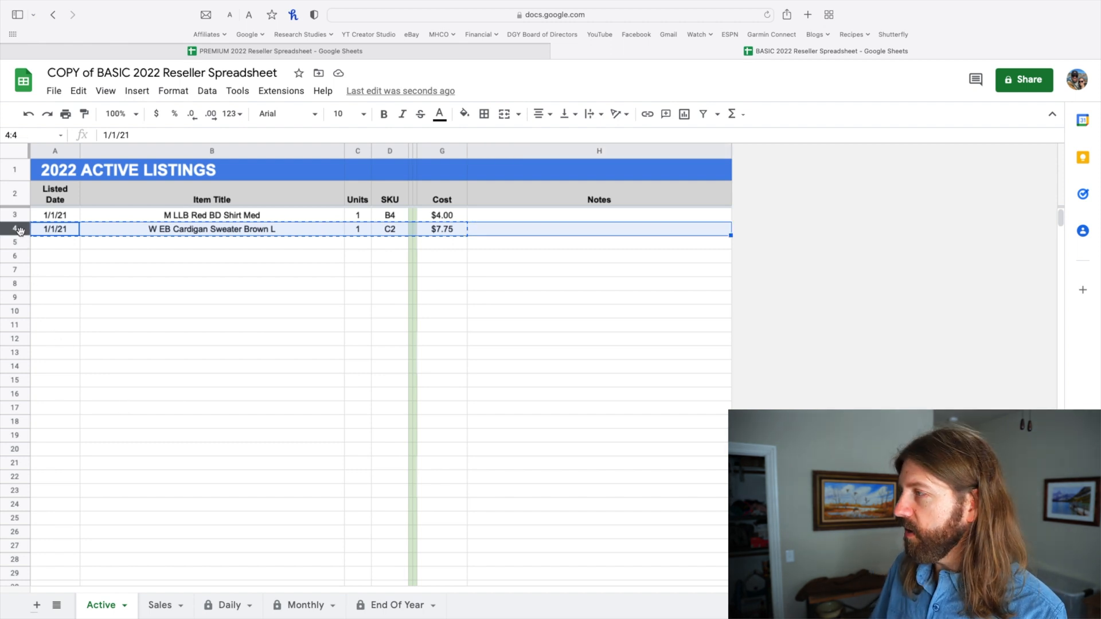
pyautogui.rightClick(19, 229)
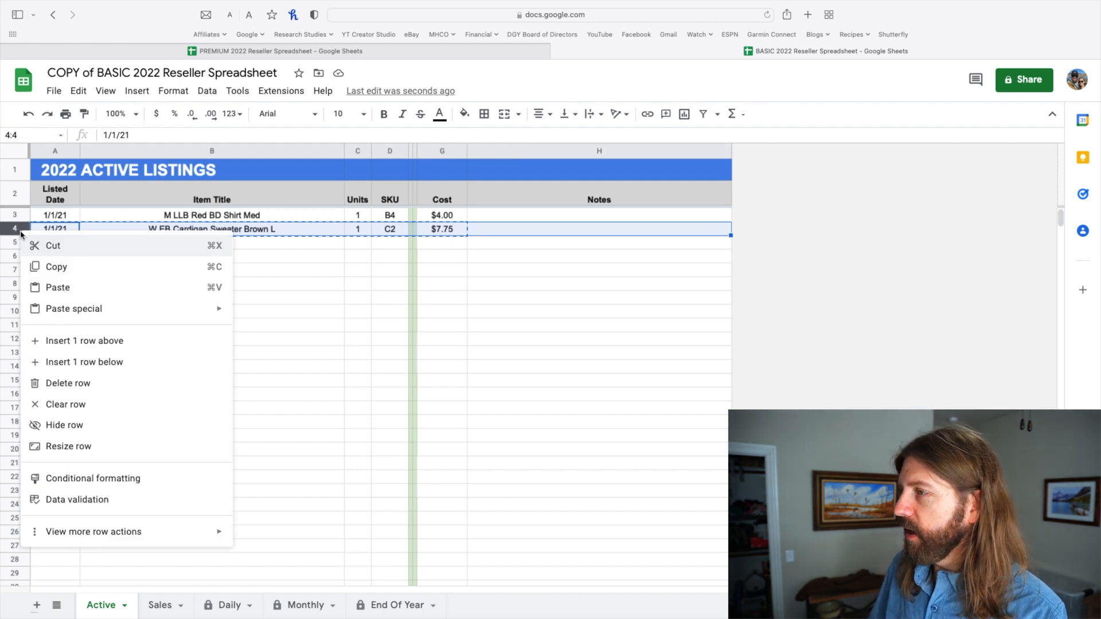
pyautogui.click(80, 383)
pyautogui.click(175, 343)
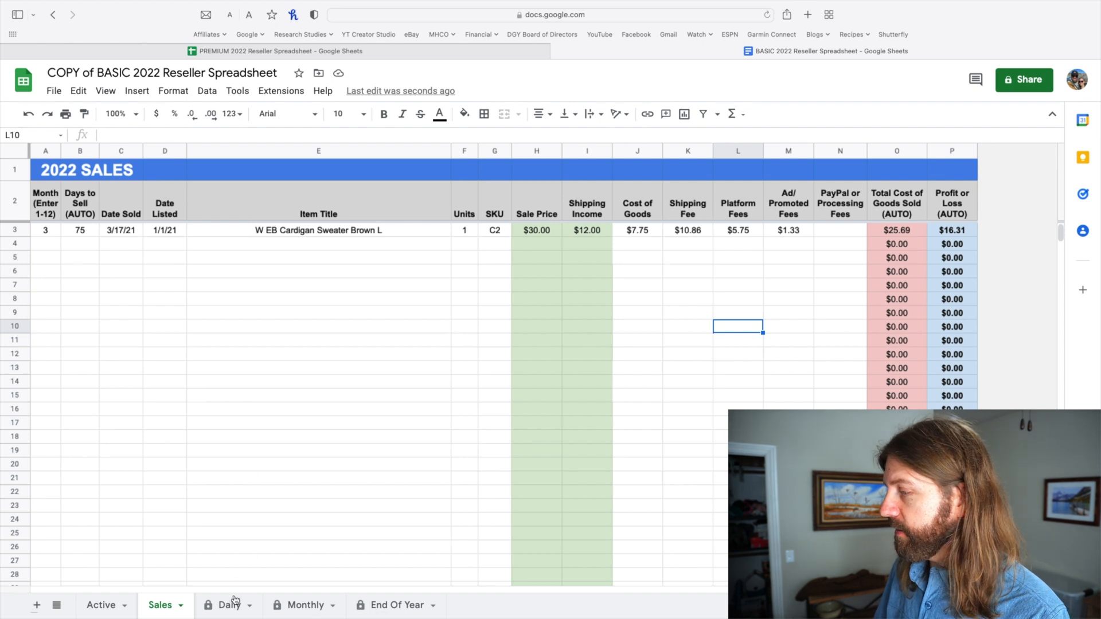
# Step: Examine the March 17 total on the Daily sheet and the formula that calculates it
pyautogui.click(232, 603)
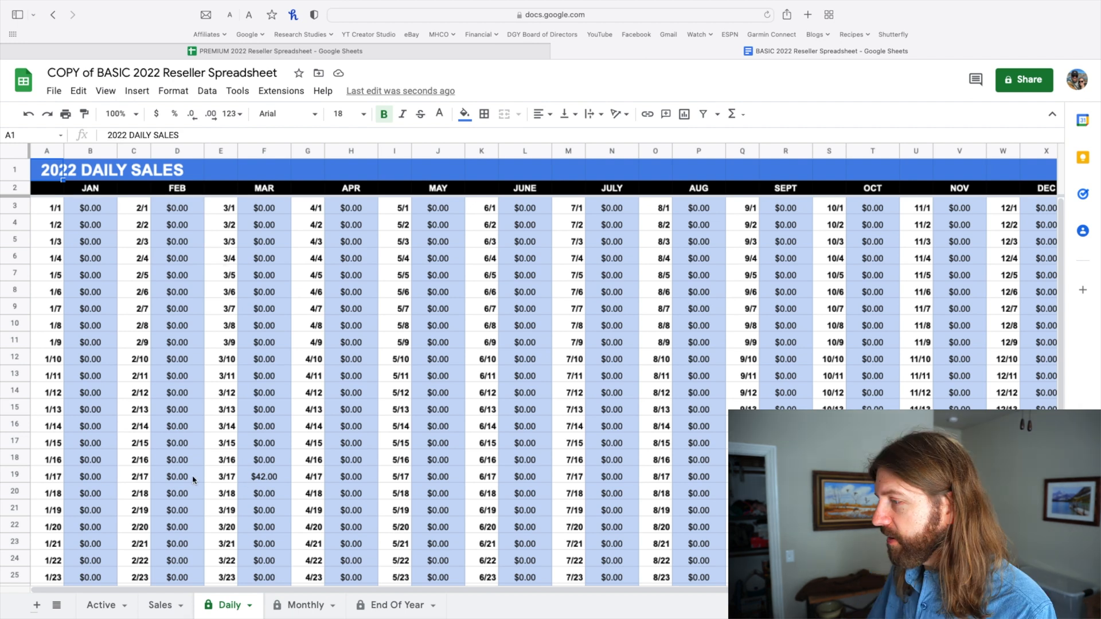
pyautogui.moveTo(221, 479); pyautogui.dragTo(286, 481)
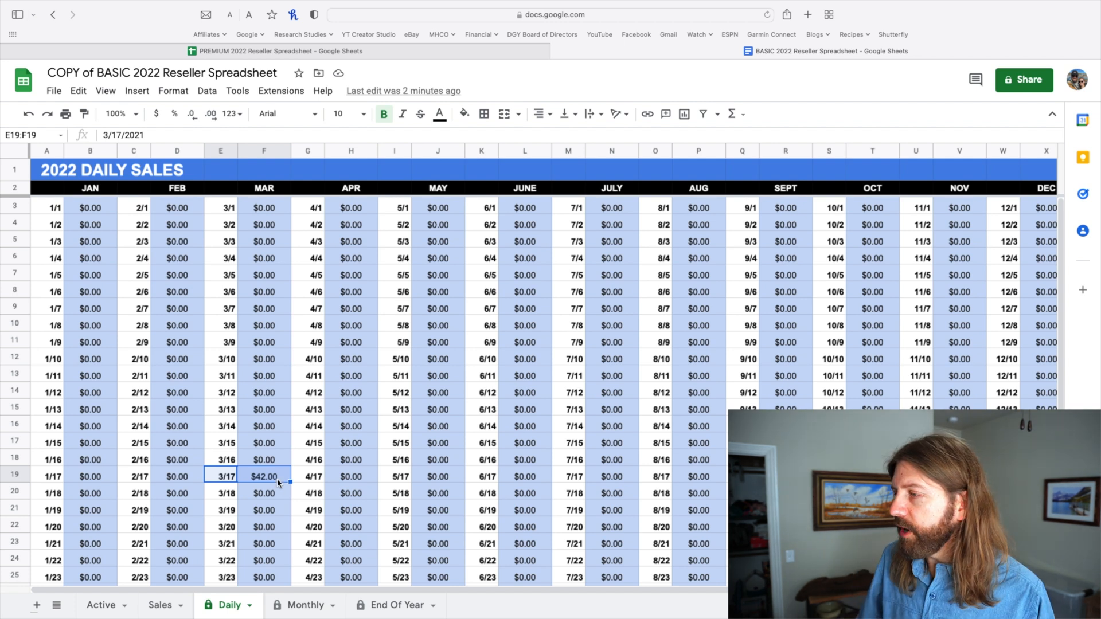
pyautogui.click(277, 480)
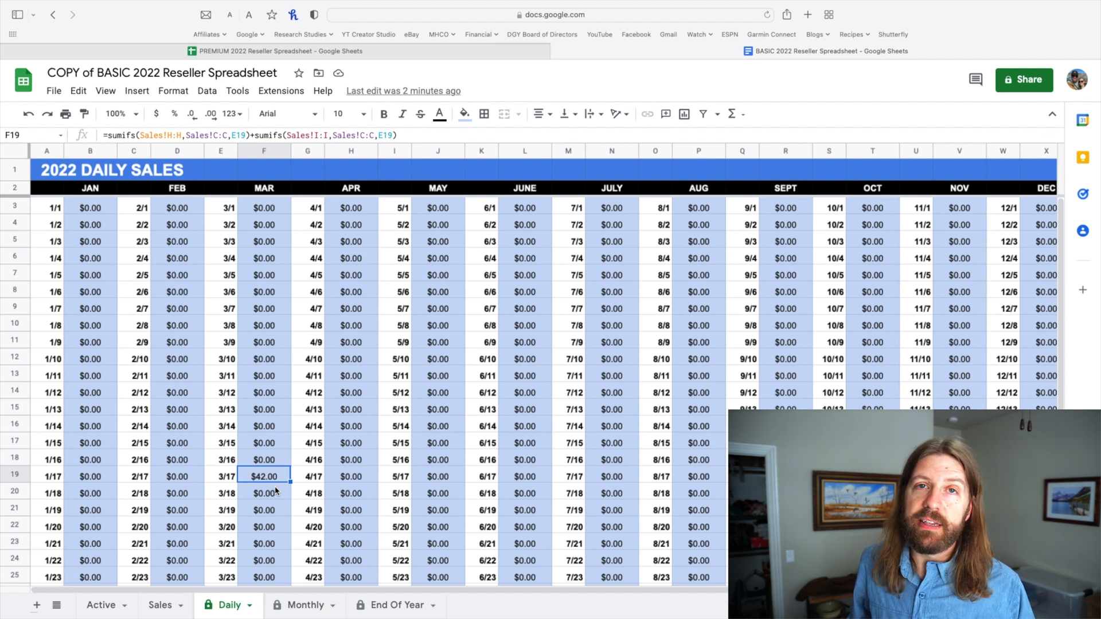
# Step: Copy the M LLB Red BD Shirt Med listing from the Active sheet into row 4 of the Sales sheet, starting at Date Listed
pyautogui.click(163, 606)
pyautogui.click(101, 606)
pyautogui.moveTo(60, 217); pyautogui.dragTo(464, 225)
pyautogui.press('super+c')
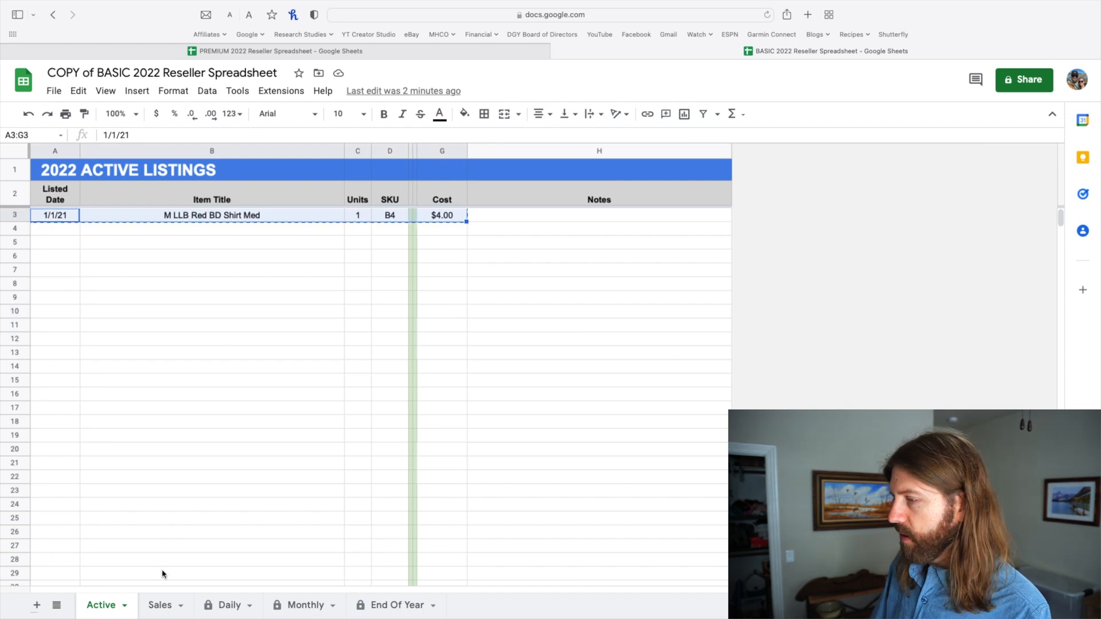
pyautogui.click(161, 606)
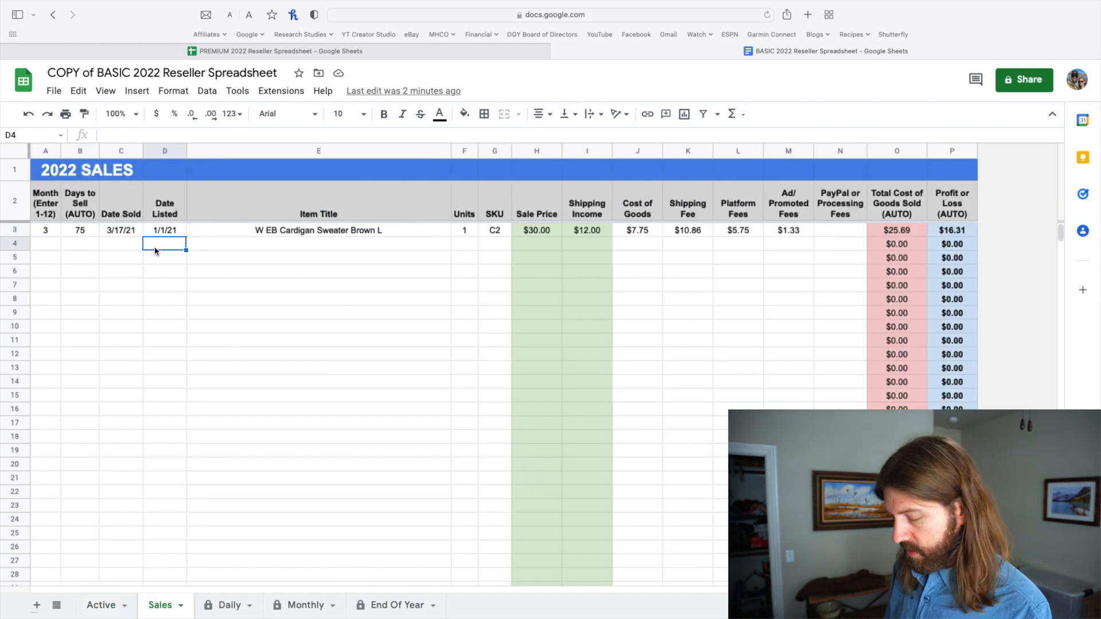
pyautogui.press('super+v')
pyautogui.click(191, 284)
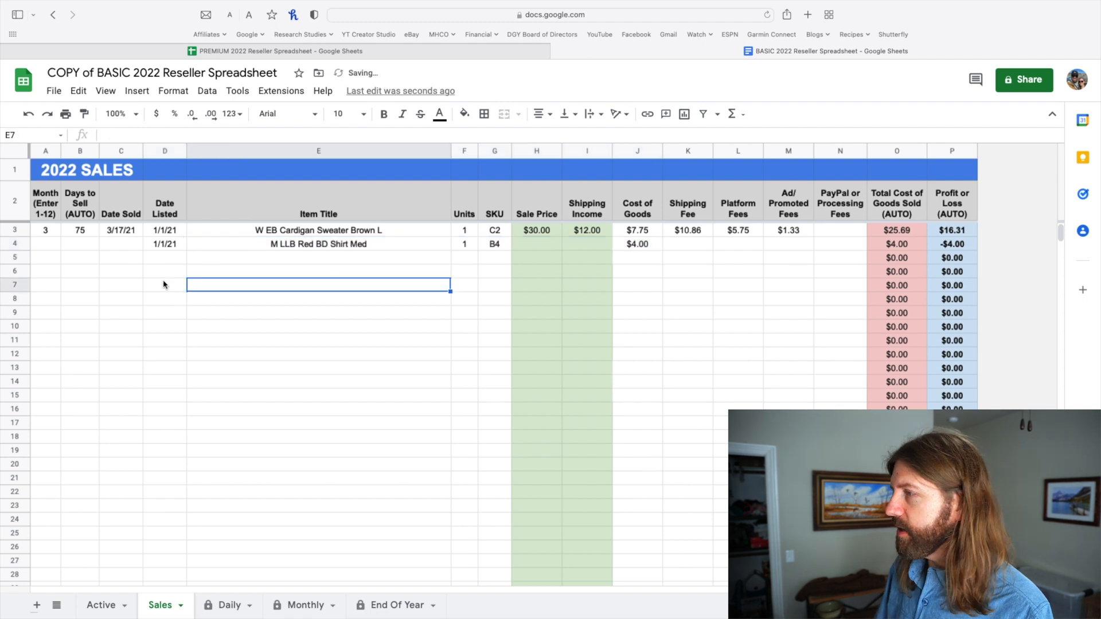
# Step: Enter month 3 and a sold date of 3/17/21 for the red shirt sale
pyautogui.click(49, 248)
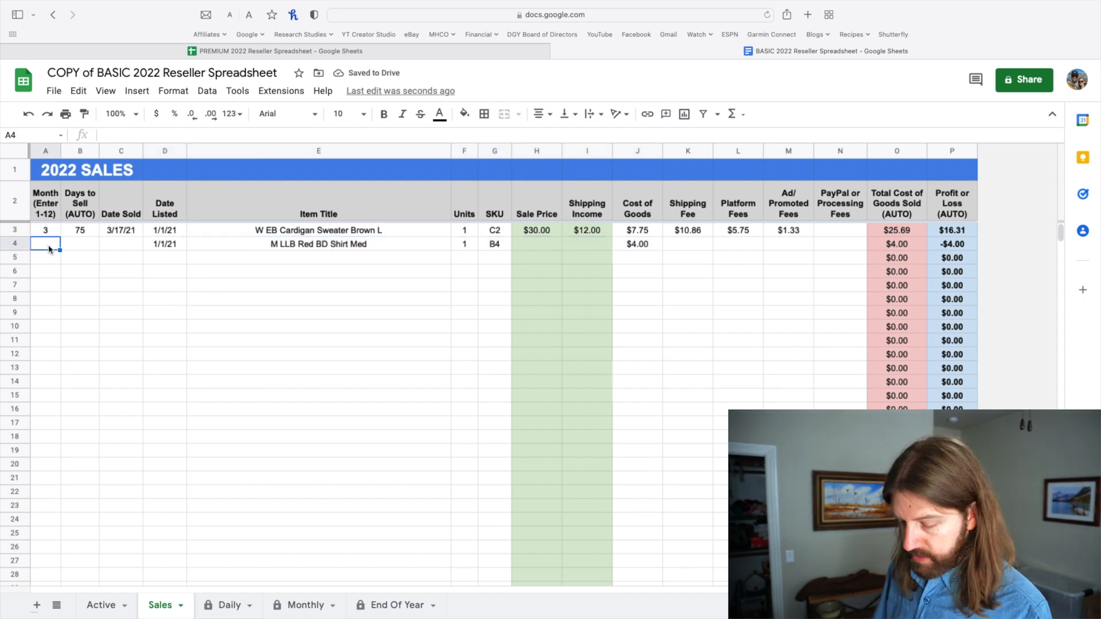
pyautogui.write('3')
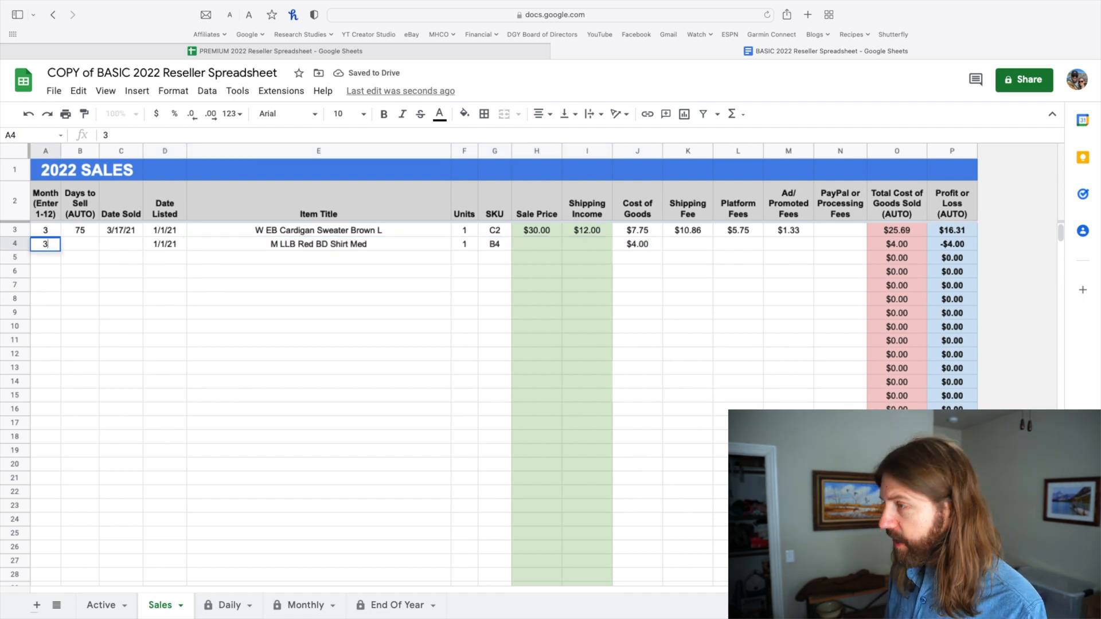
pyautogui.press('Tab')
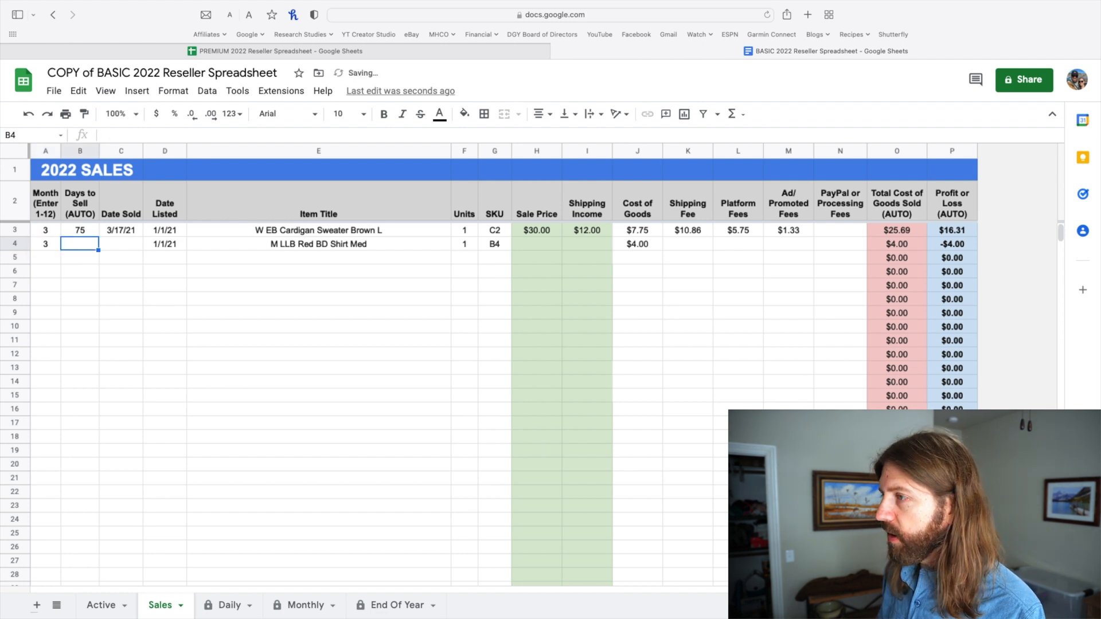
pyautogui.press('Tab')
pyautogui.write('3/17/21')
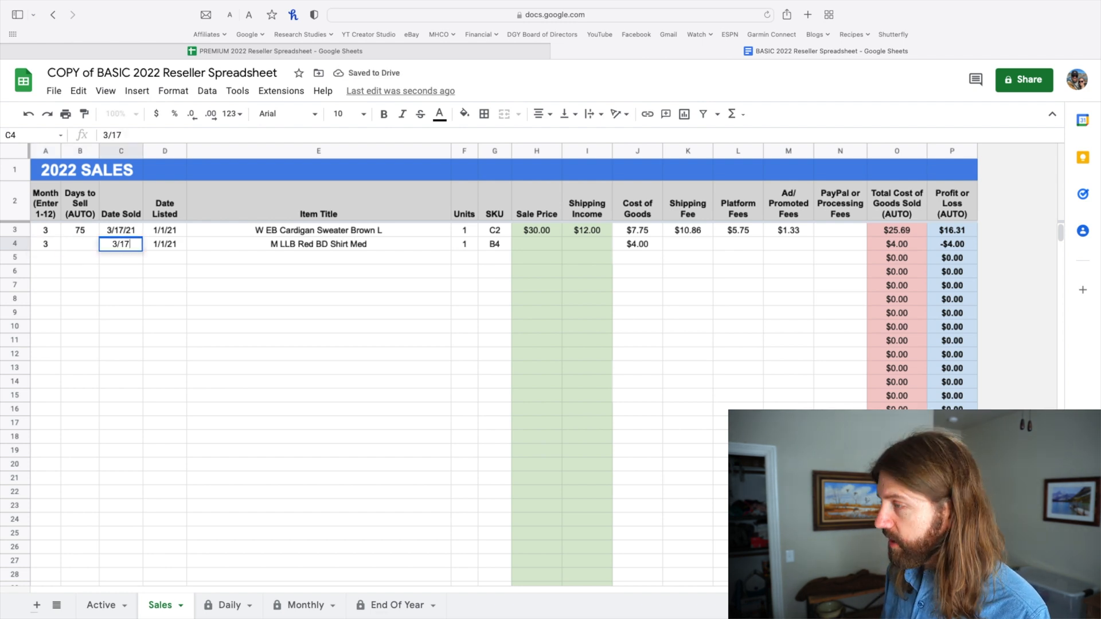
# Step: Enter a sale price of $20.00 and shipping income of $6.00 for the red shirt
pyautogui.press('Tab')
pyautogui.press('Tab')
pyautogui.press('Tab')
pyautogui.press('Tab')
pyautogui.press('Tab')
pyautogui.write('20')
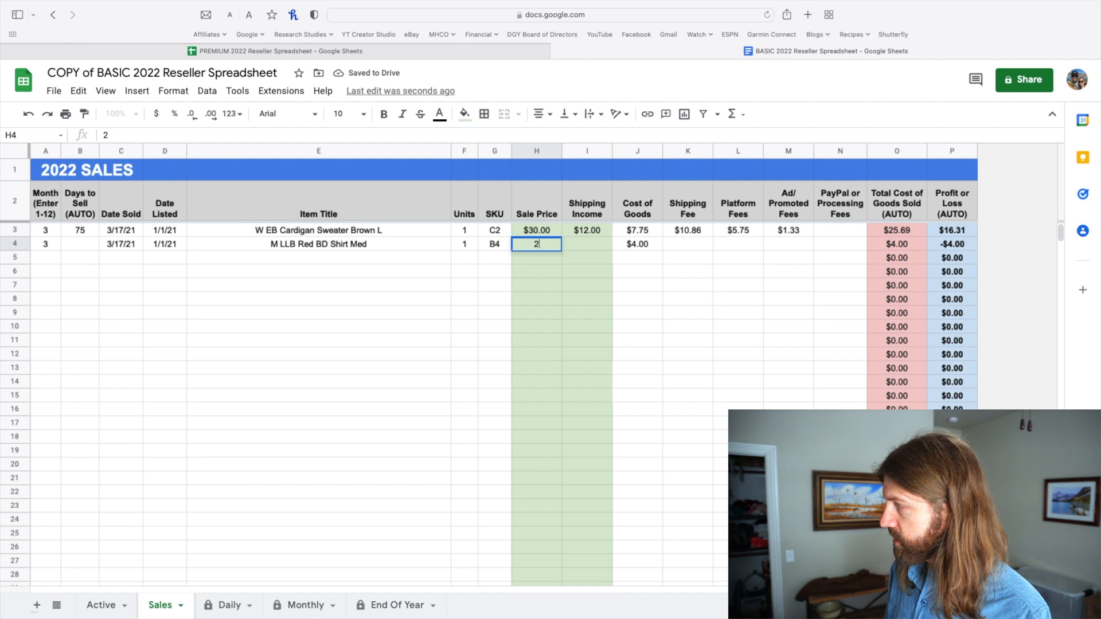
pyautogui.press('Tab')
pyautogui.write('6')
pyautogui.press('Tab')
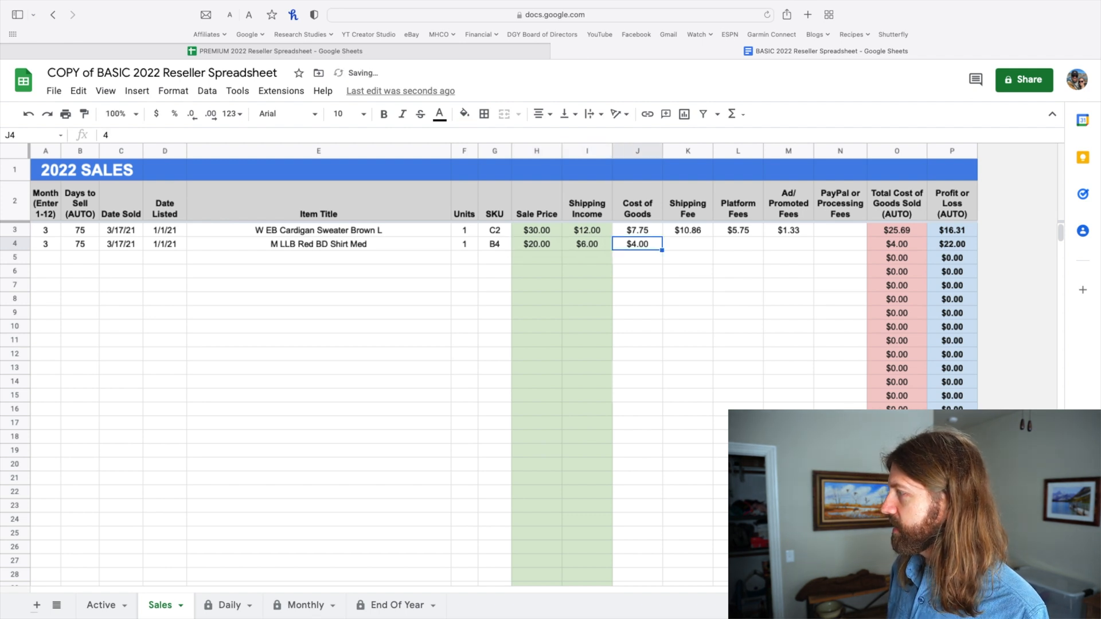
# Step: Enter a shipping fee of $5.96 and platform fees of $2.25 for the red shirt, and check its total cost and profit
pyautogui.press('Tab')
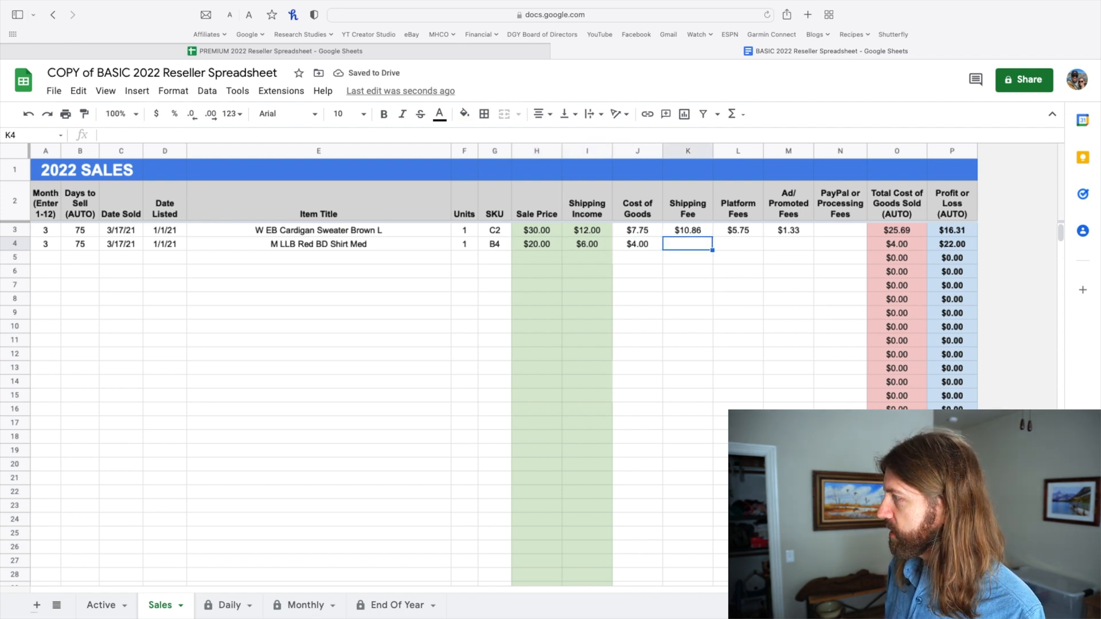
pyautogui.write('5.96')
pyautogui.press('Tab')
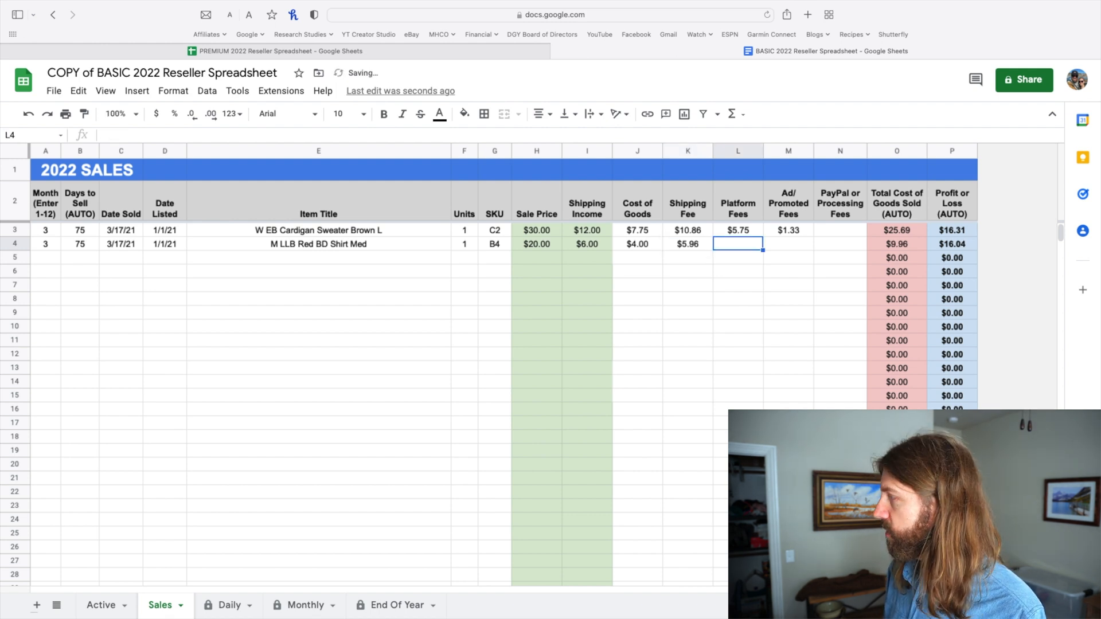
pyautogui.write('2.25')
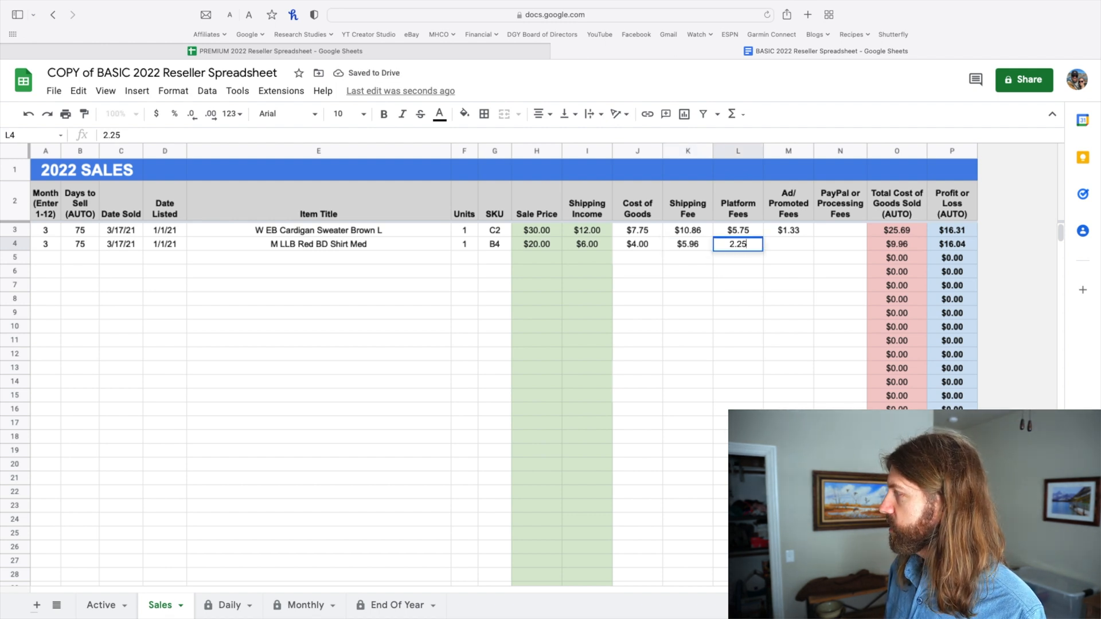
pyautogui.press('Tab')
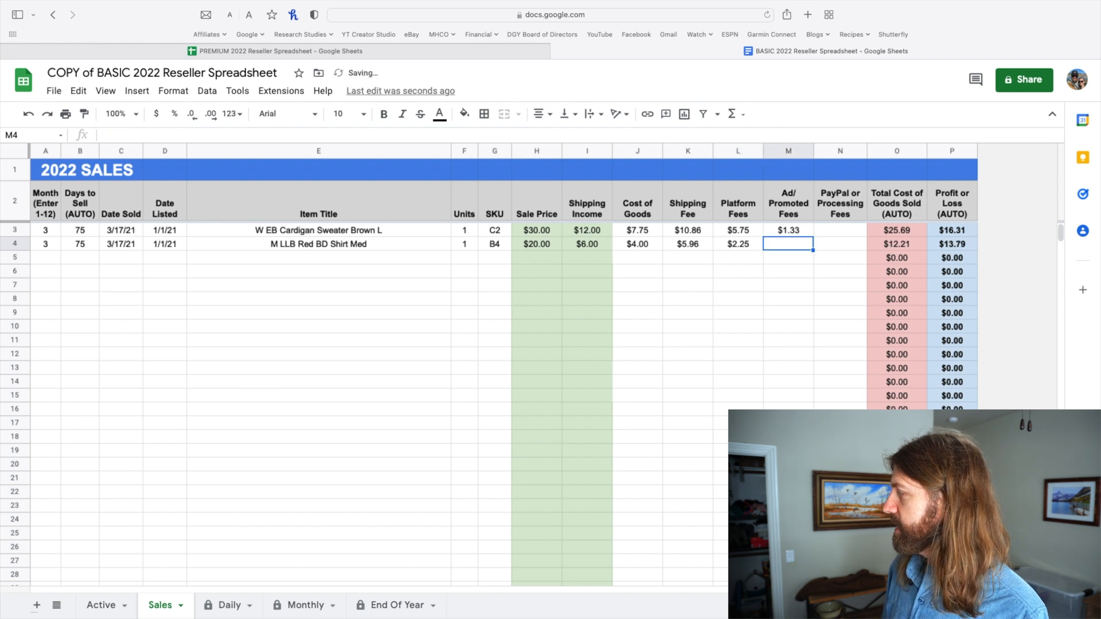
pyautogui.press('Tab')
pyautogui.press('Tab')
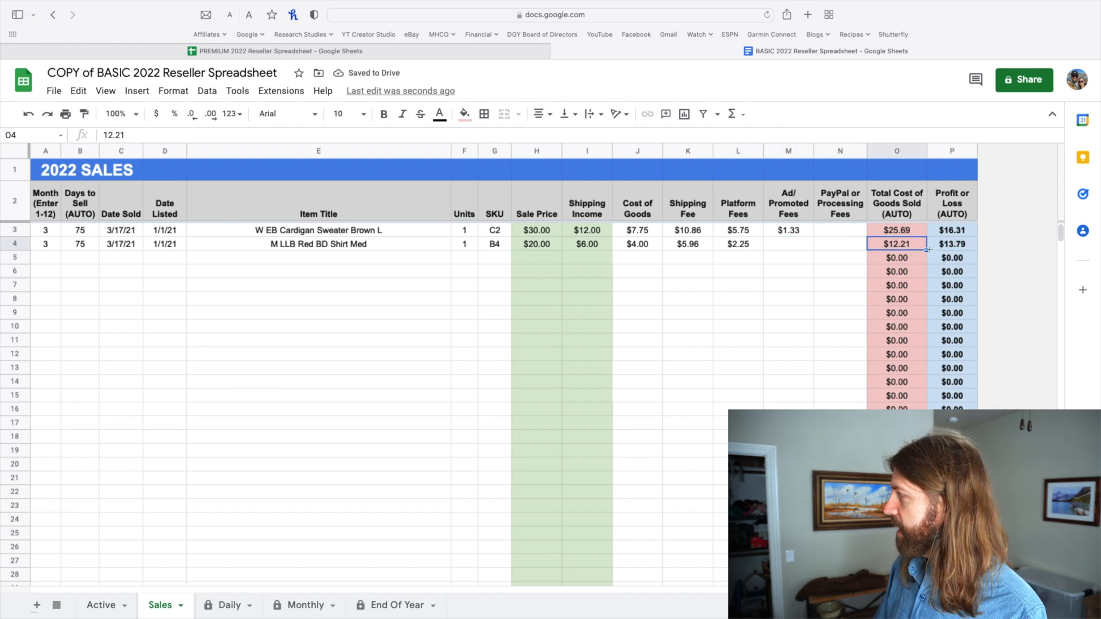
pyautogui.click(957, 248)
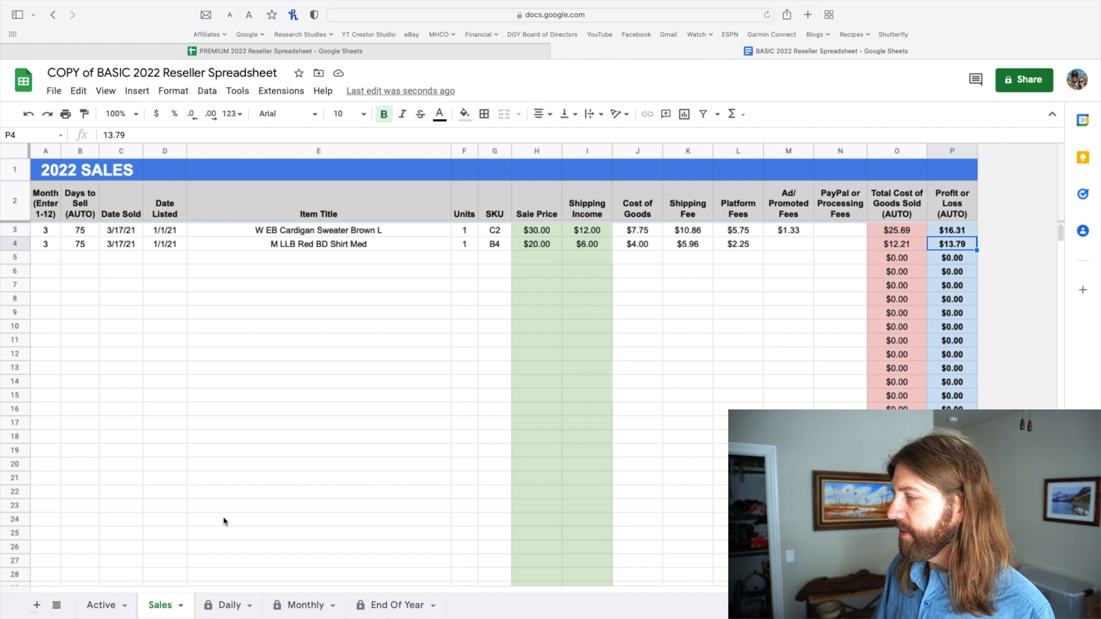
# Step: Delete the sold red shirt's entire row from the Active listings sheet
pyautogui.click(103, 604)
pyautogui.click(13, 215)
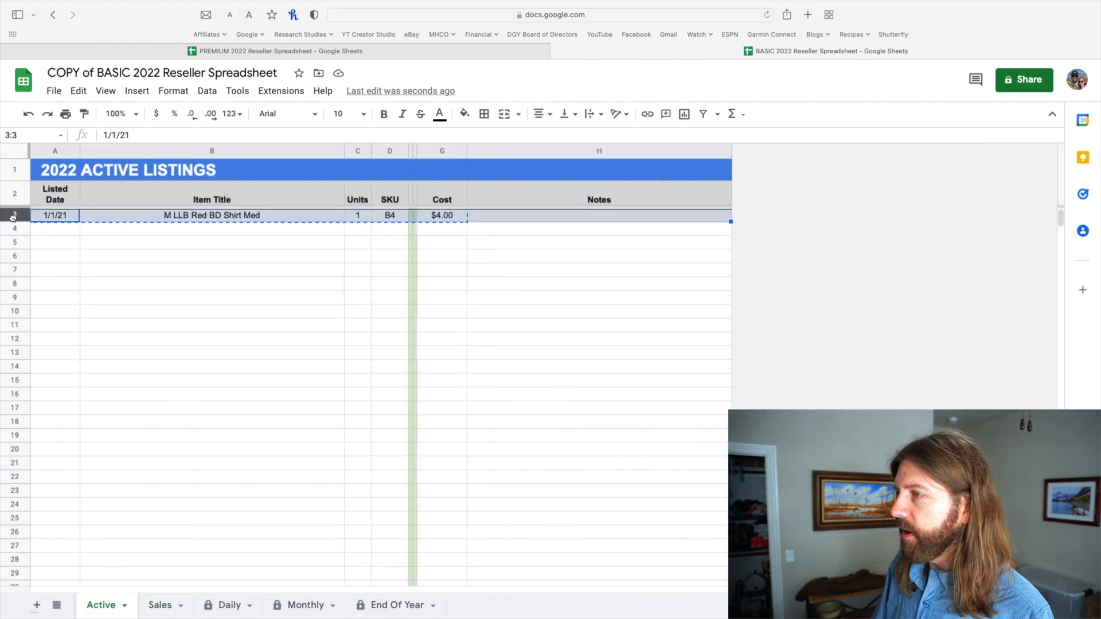
pyautogui.rightClick(13, 216)
# Step: Review the two recorded sales and check the March 17 total on the Daily sheet
pyautogui.click(182, 606)
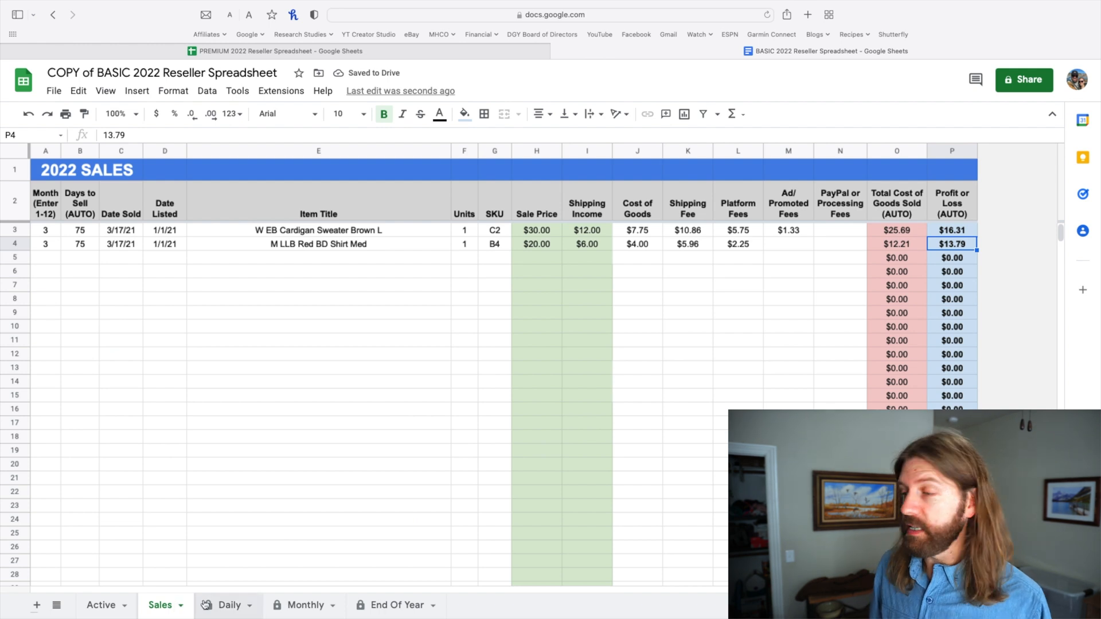
pyautogui.click(229, 605)
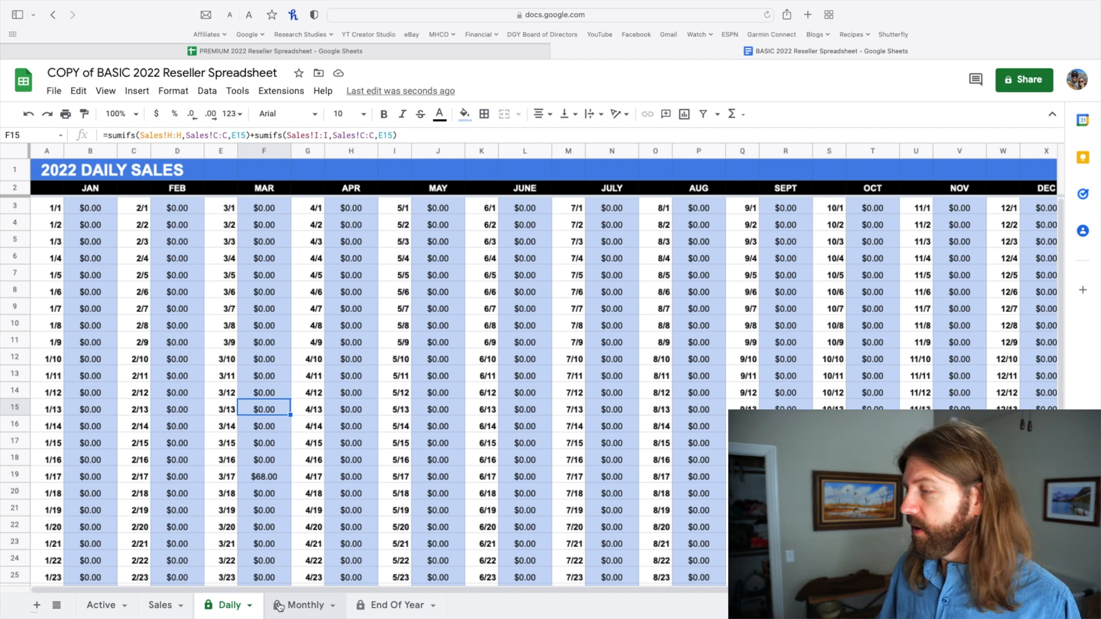
# Step: Examine the Days and Sales columns on the Monthly sheet, including the formula for March's sales
pyautogui.click(302, 605)
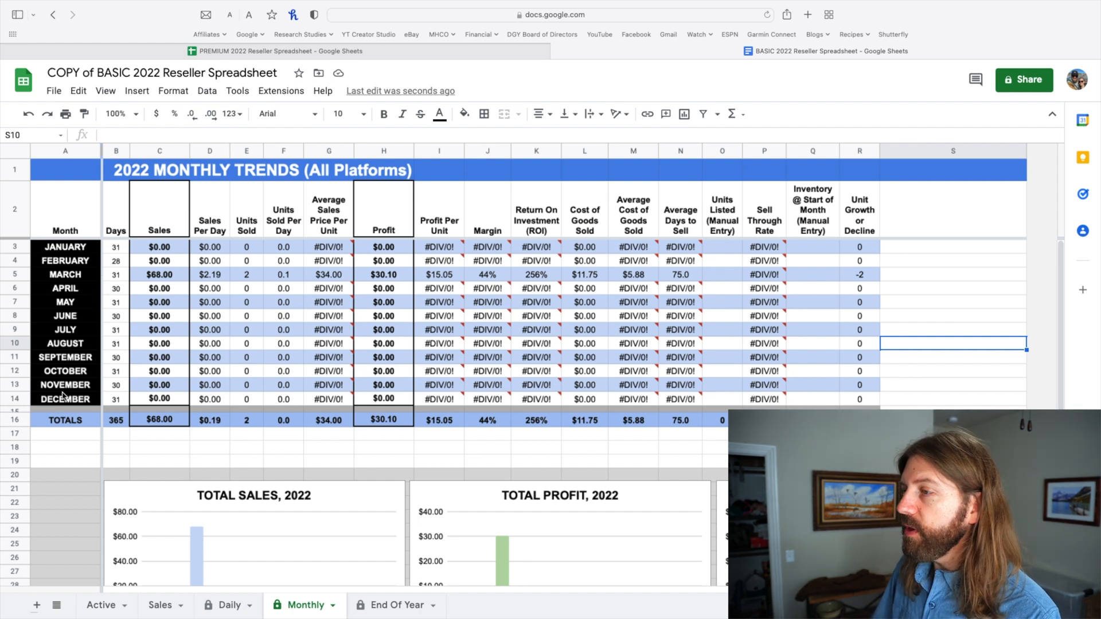
pyautogui.moveTo(116, 248); pyautogui.dragTo(121, 397)
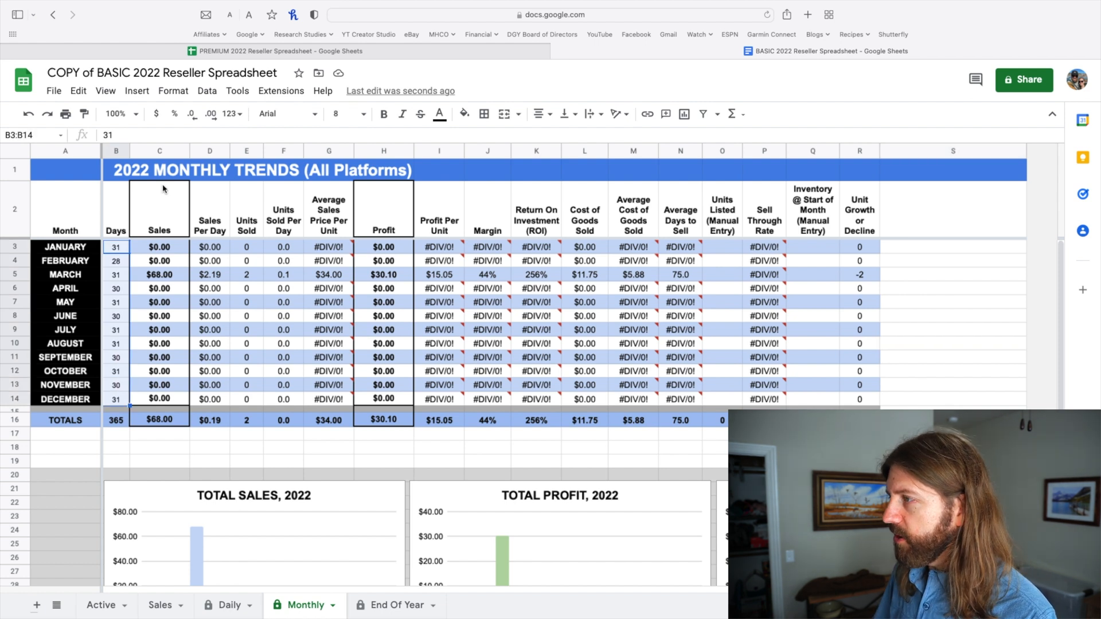
pyautogui.click(152, 151)
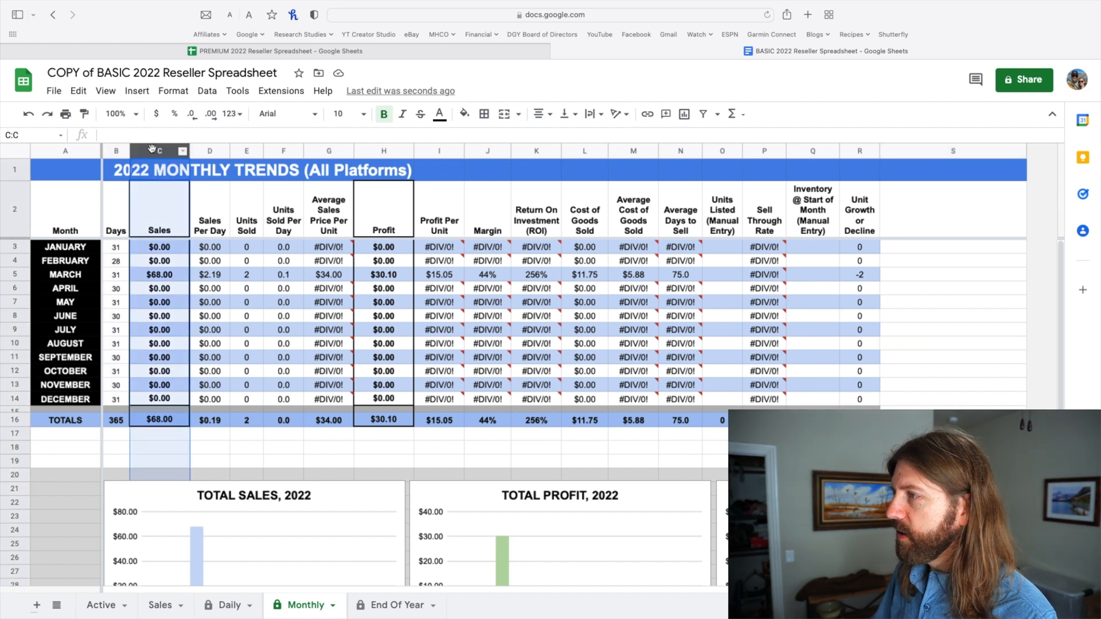
pyautogui.click(163, 279)
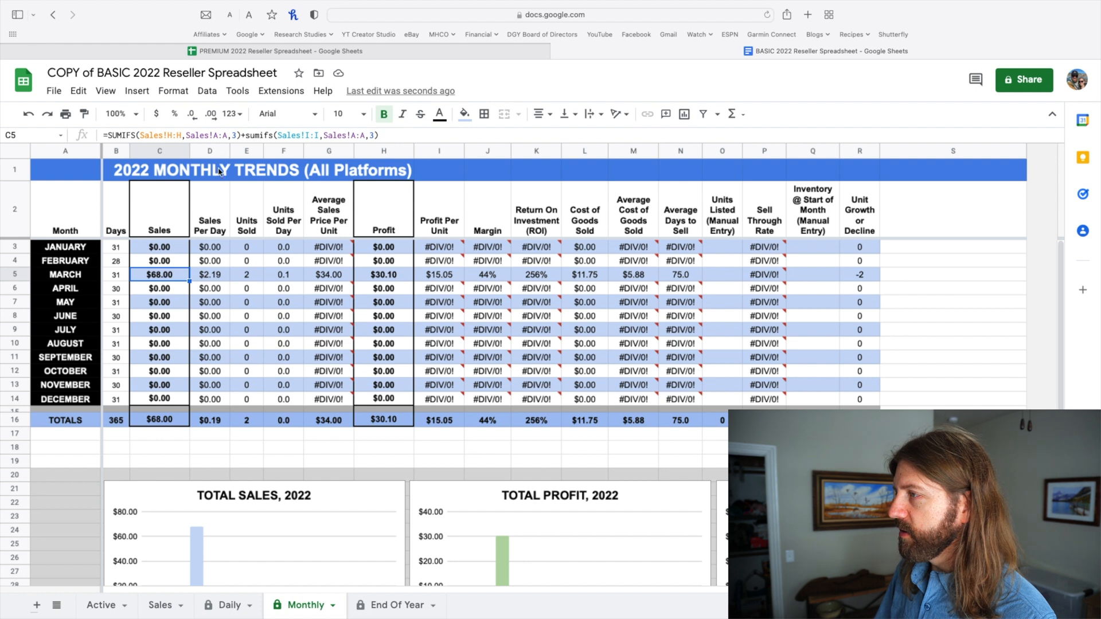
# Step: Inspect the Sales Per Day column and how March's value derives from its sales and number of days
pyautogui.click(211, 153)
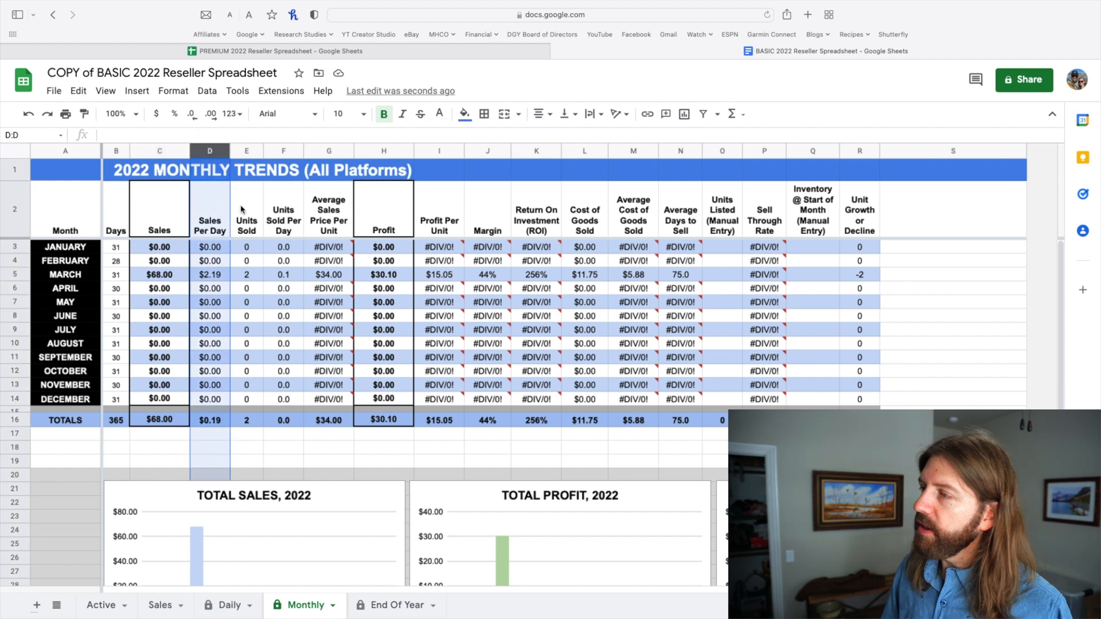
pyautogui.click(156, 275)
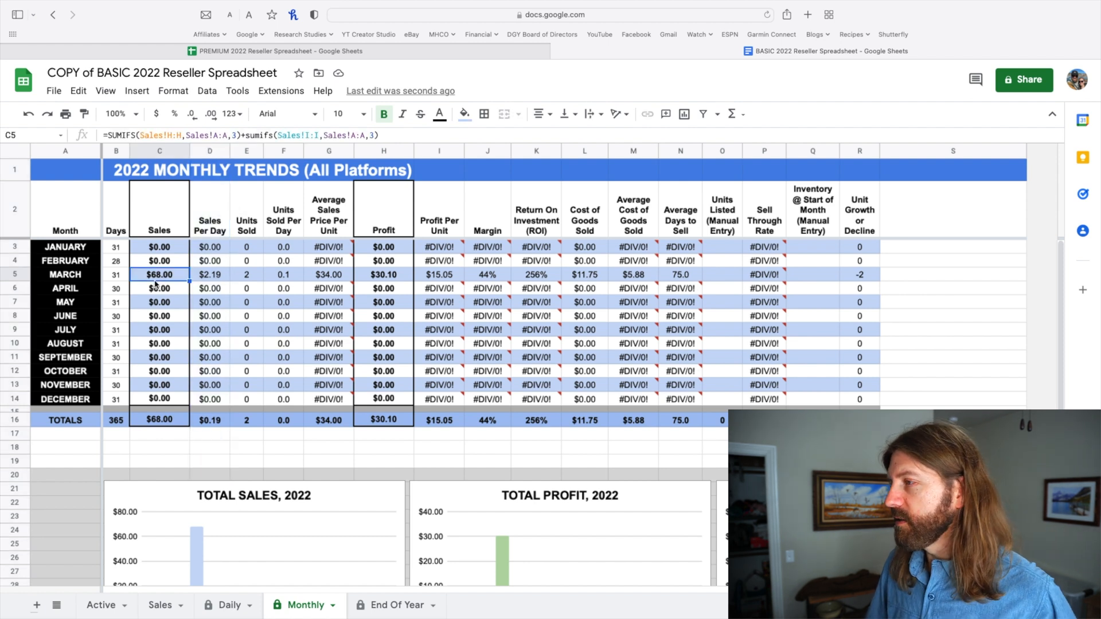
pyautogui.click(110, 277)
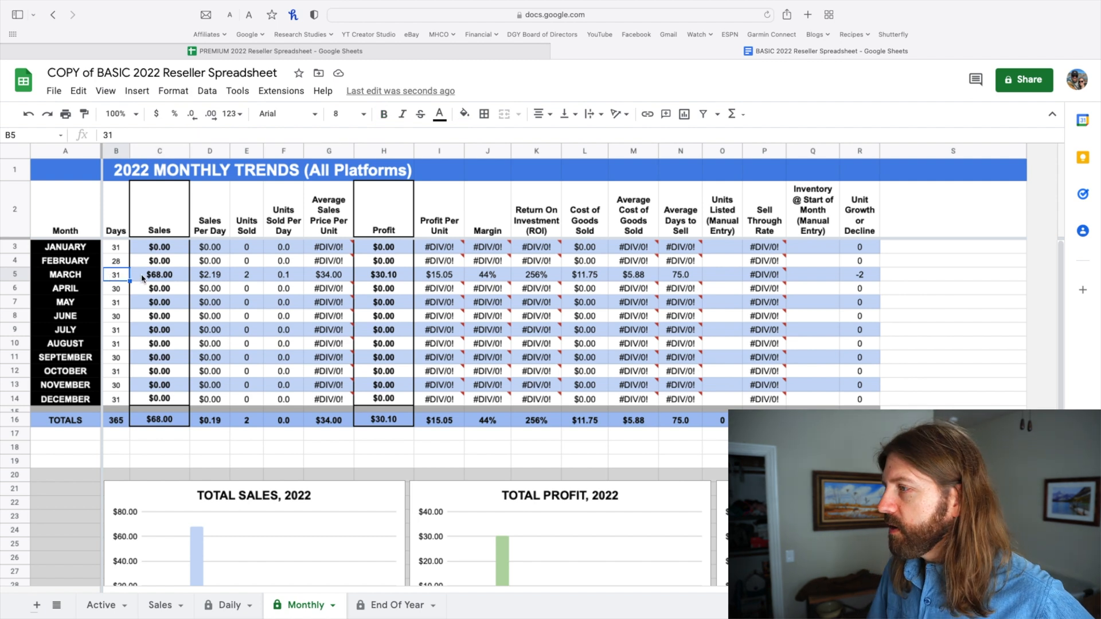
pyautogui.click(166, 280)
pyautogui.click(120, 281)
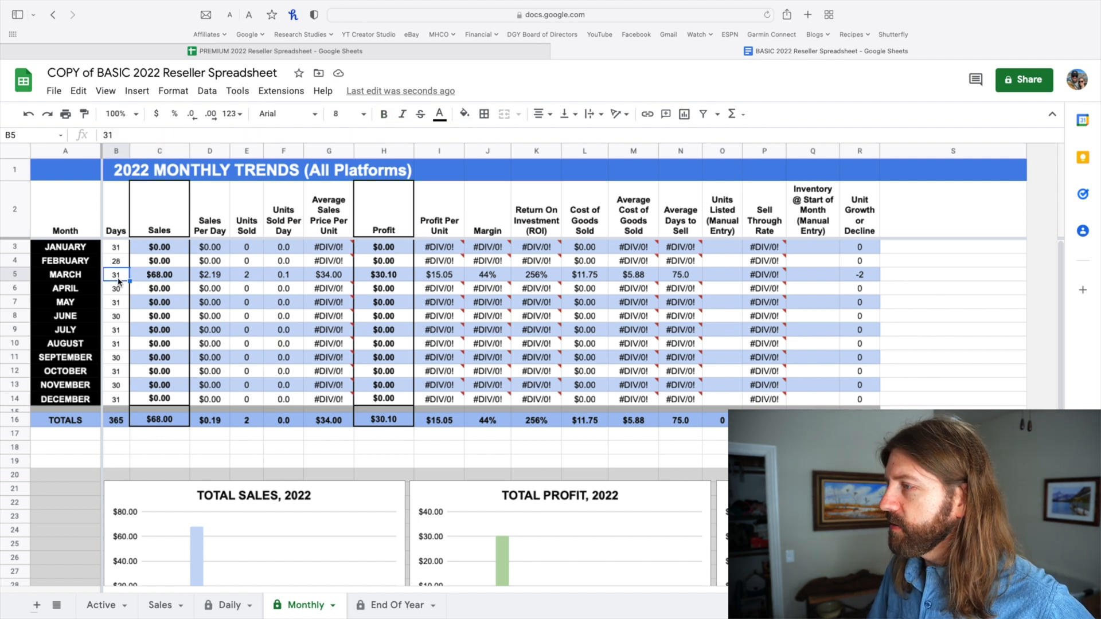
pyautogui.click(218, 279)
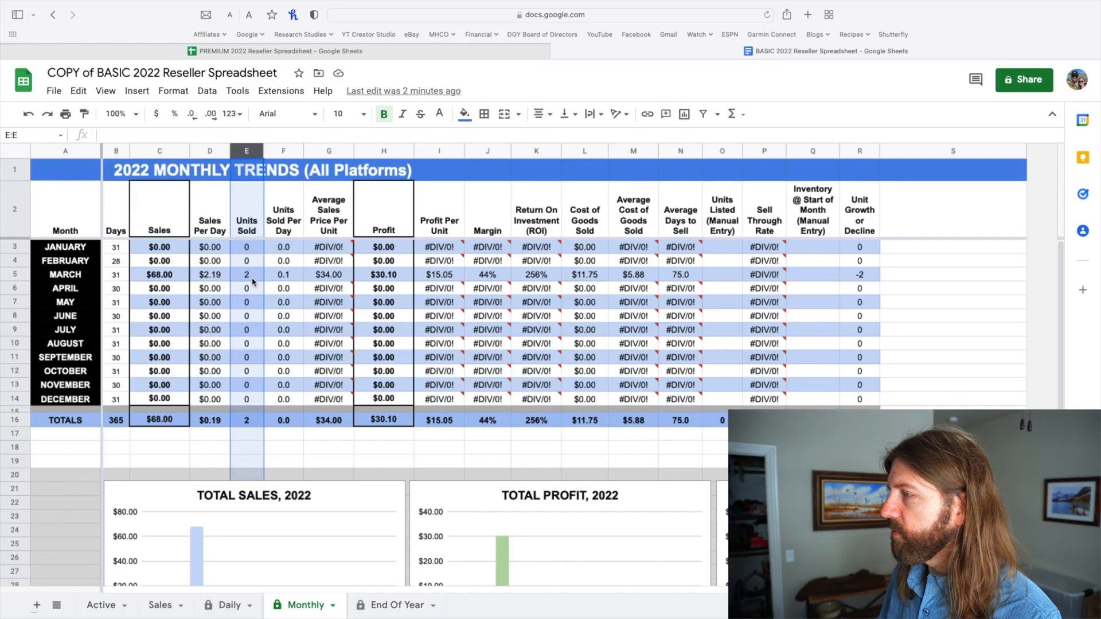
# Step: Inspect March's Units Sold and Units Sold Per Day formulas, together with the days cell that feeds them
pyautogui.click(248, 275)
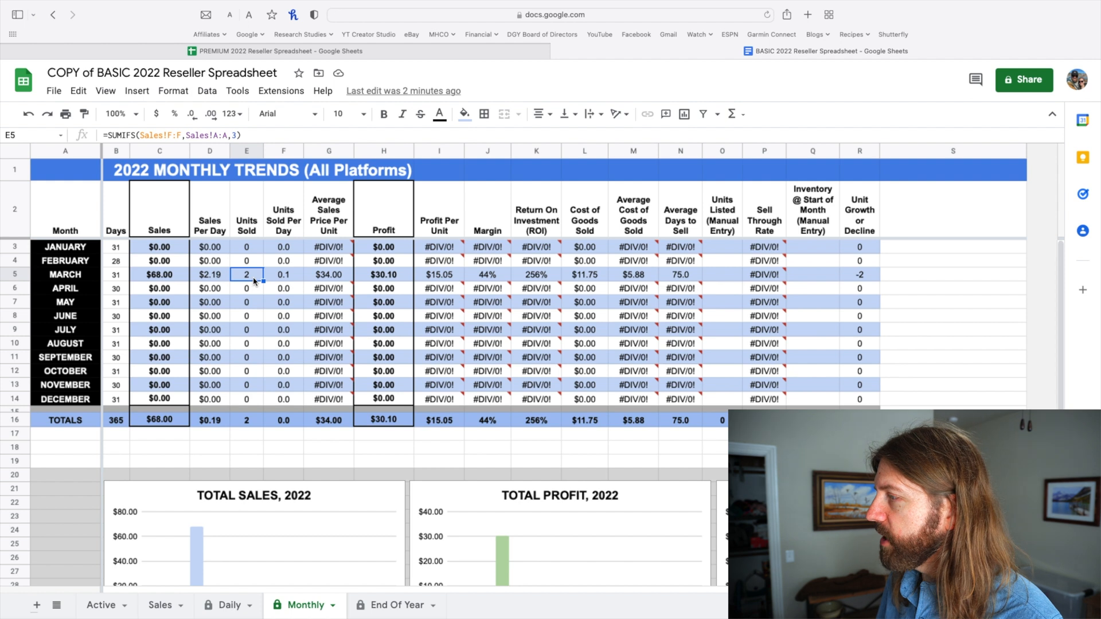
pyautogui.click(291, 278)
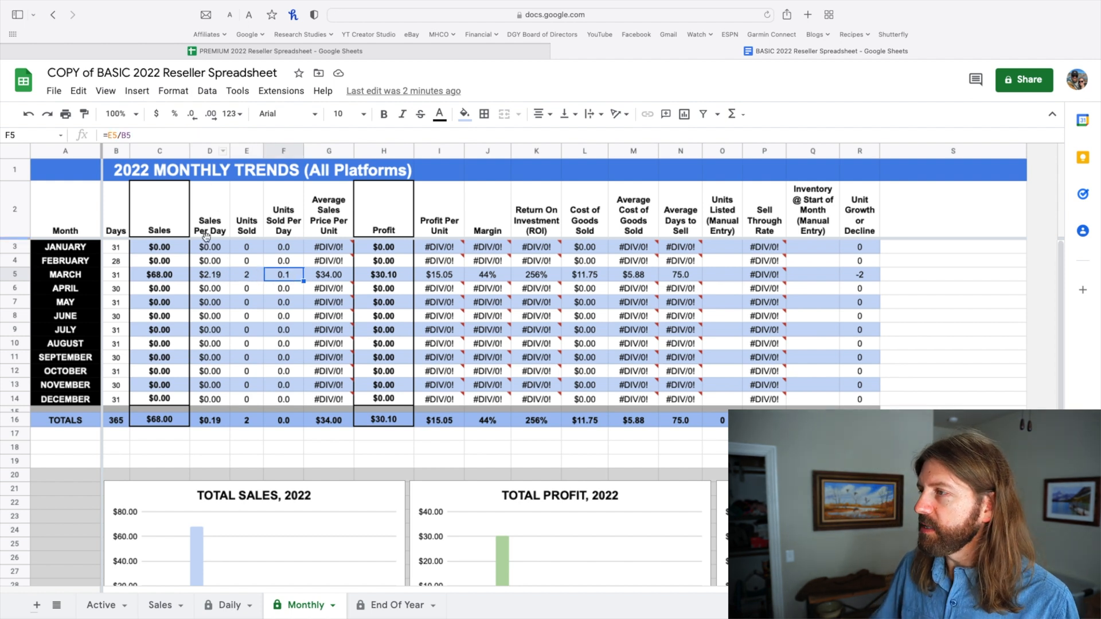
pyautogui.click(251, 279)
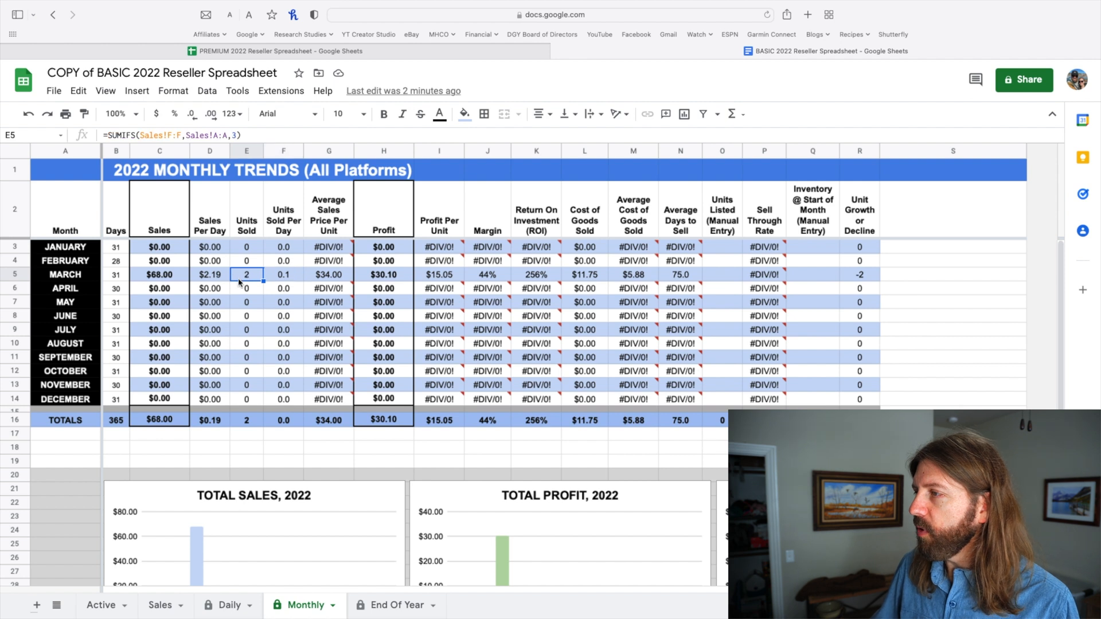
pyautogui.click(119, 279)
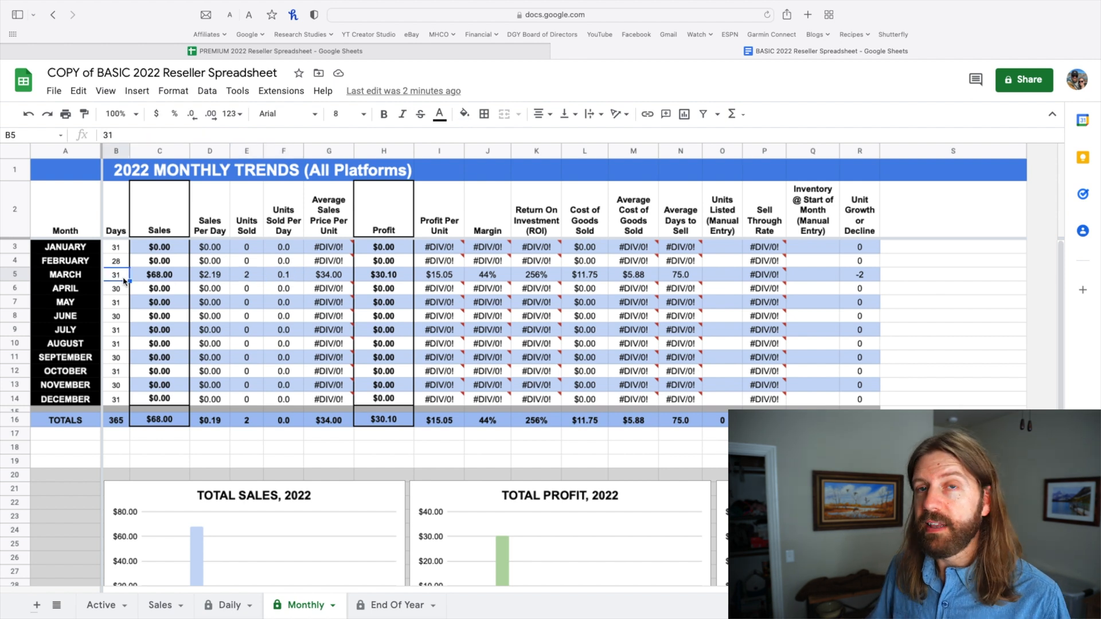
pyautogui.click(273, 276)
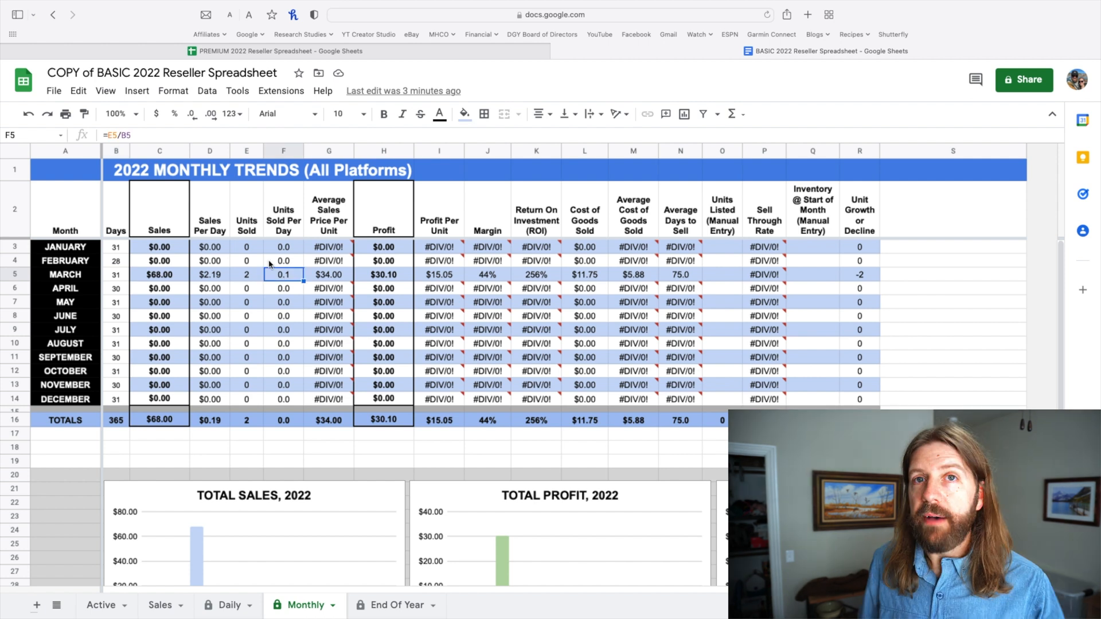
# Step: Inspect the Units Sold Per Day and Average Sales Price Per Unit columns, tracing March's average price to its sales and units sold
pyautogui.click(280, 152)
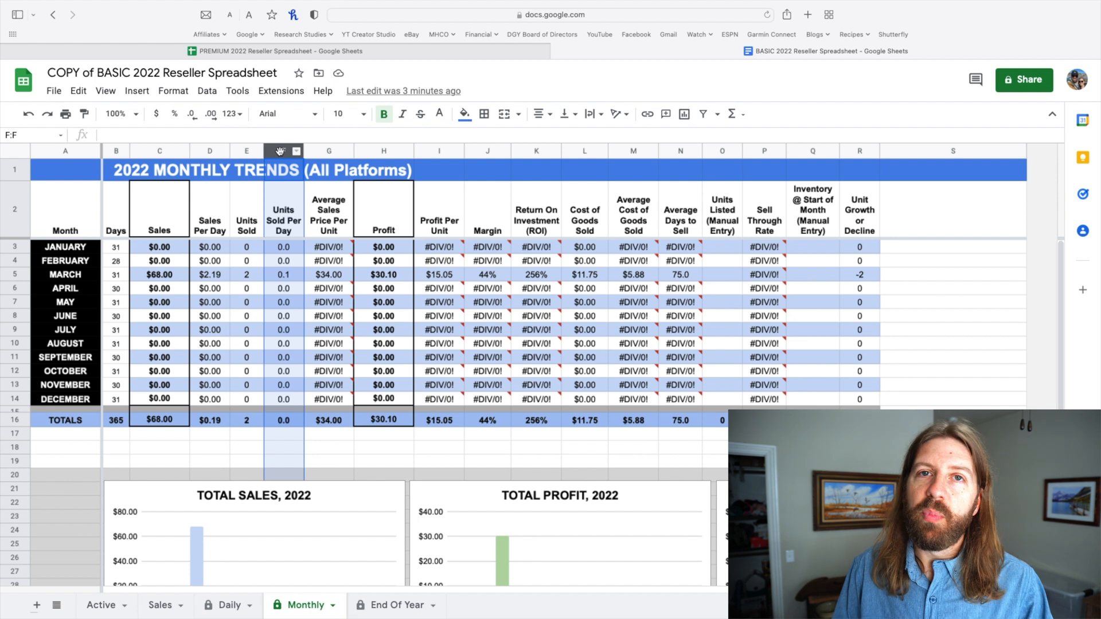
pyautogui.click(331, 150)
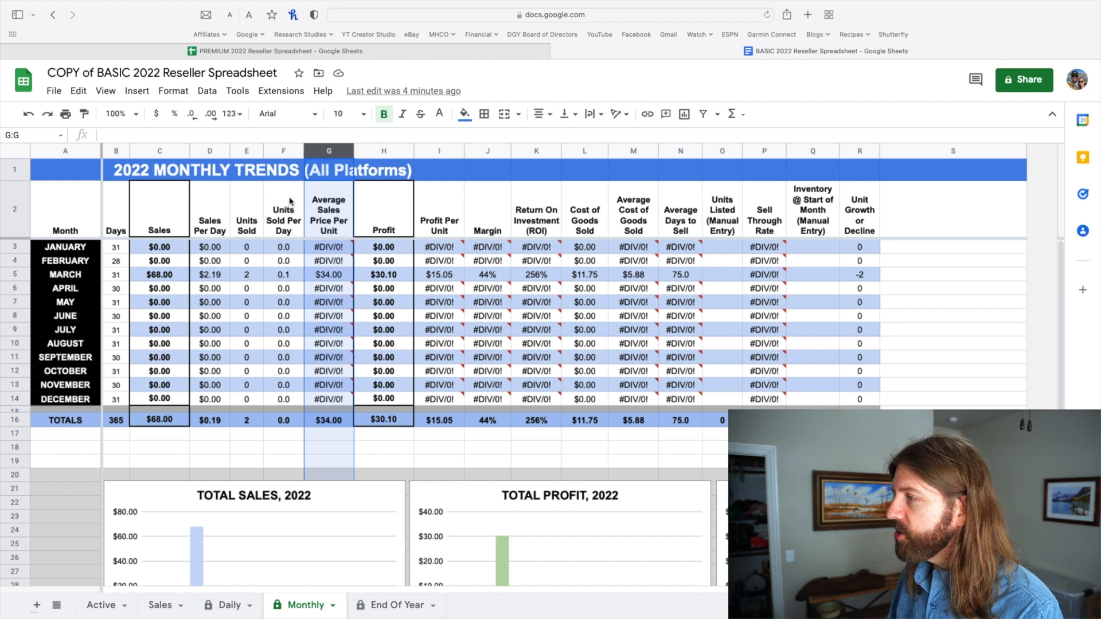
pyautogui.click(336, 277)
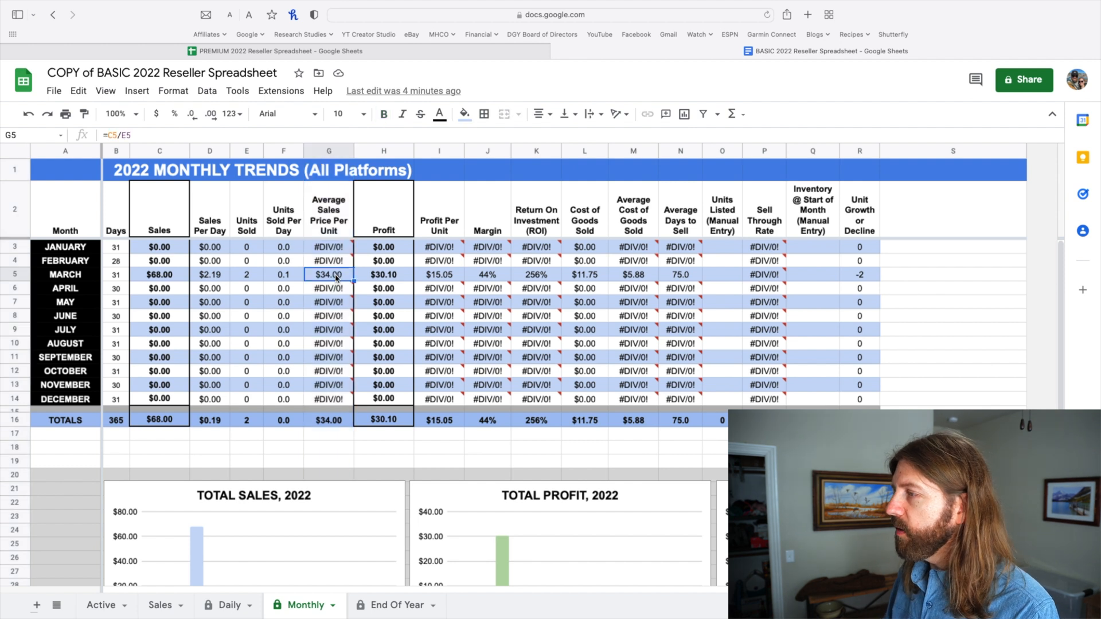
pyautogui.click(156, 279)
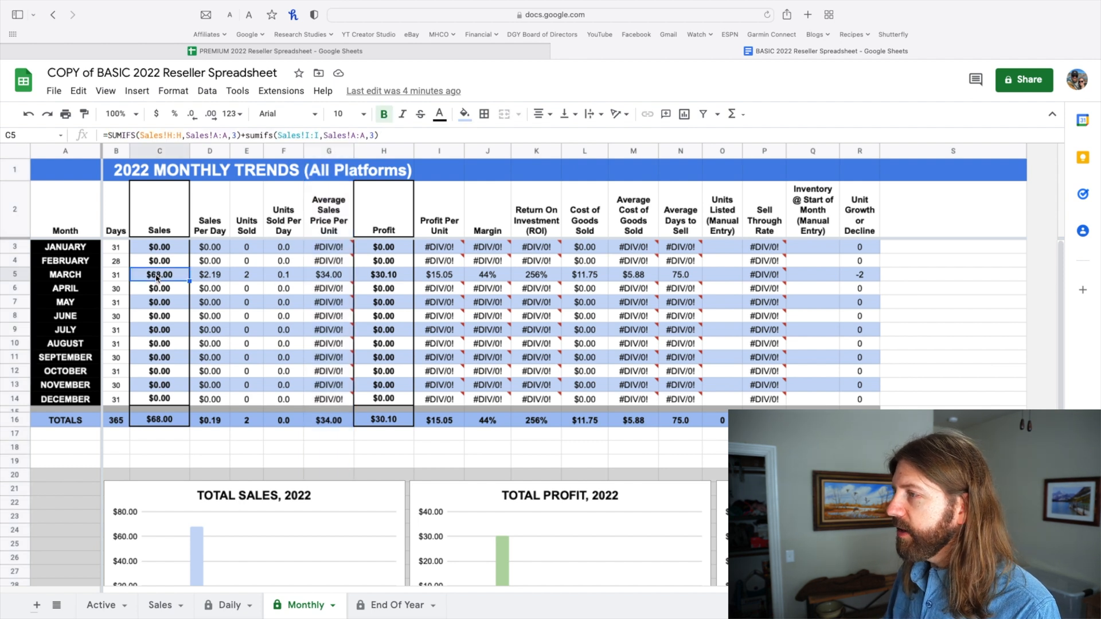
pyautogui.click(253, 279)
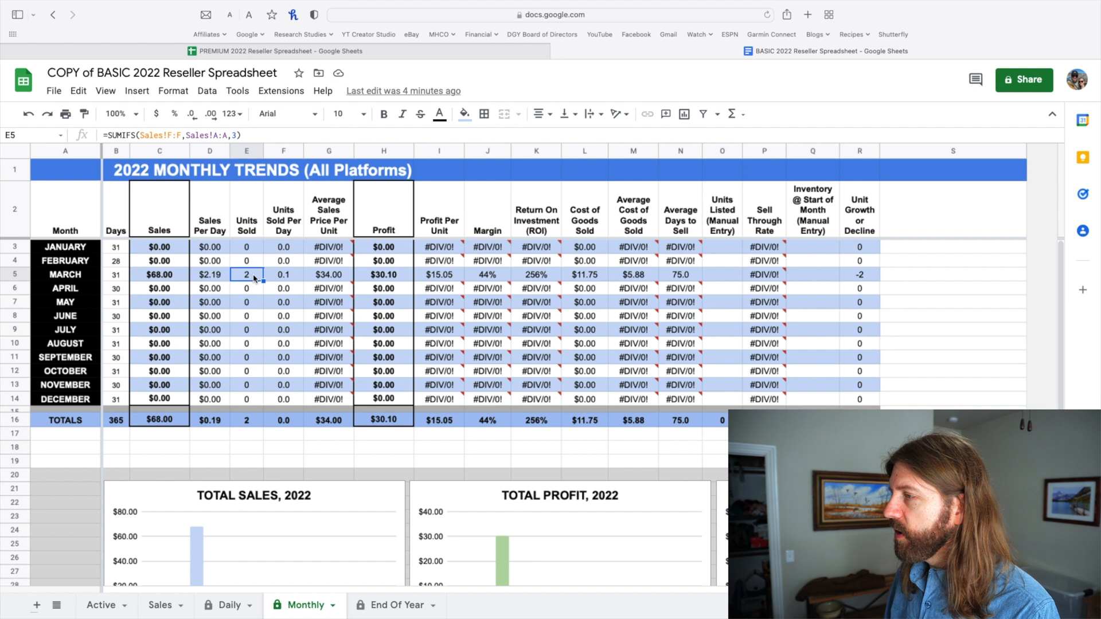
pyautogui.click(331, 280)
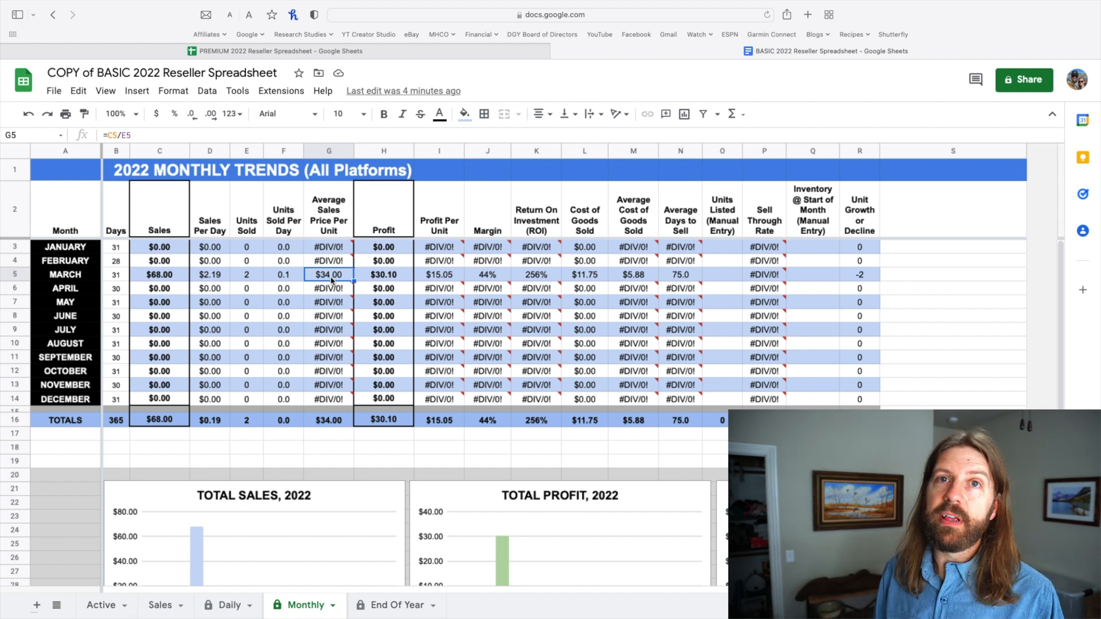
# Step: Compare March's Profit on the Monthly sheet with the profit and month entries of both items on the Sales sheet
pyautogui.click(395, 280)
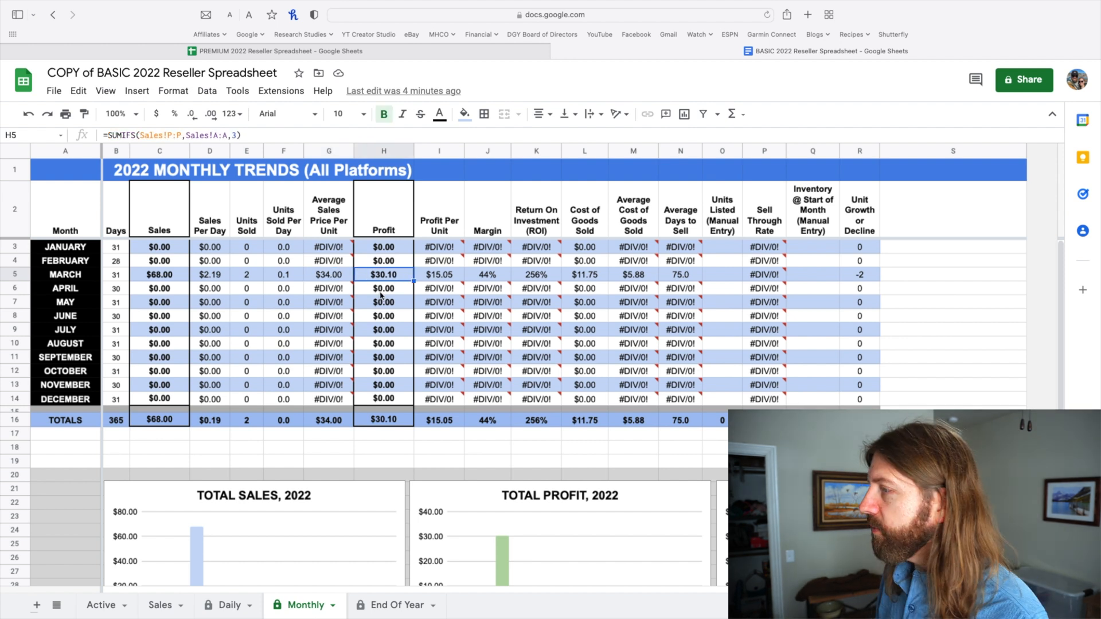
pyautogui.click(161, 608)
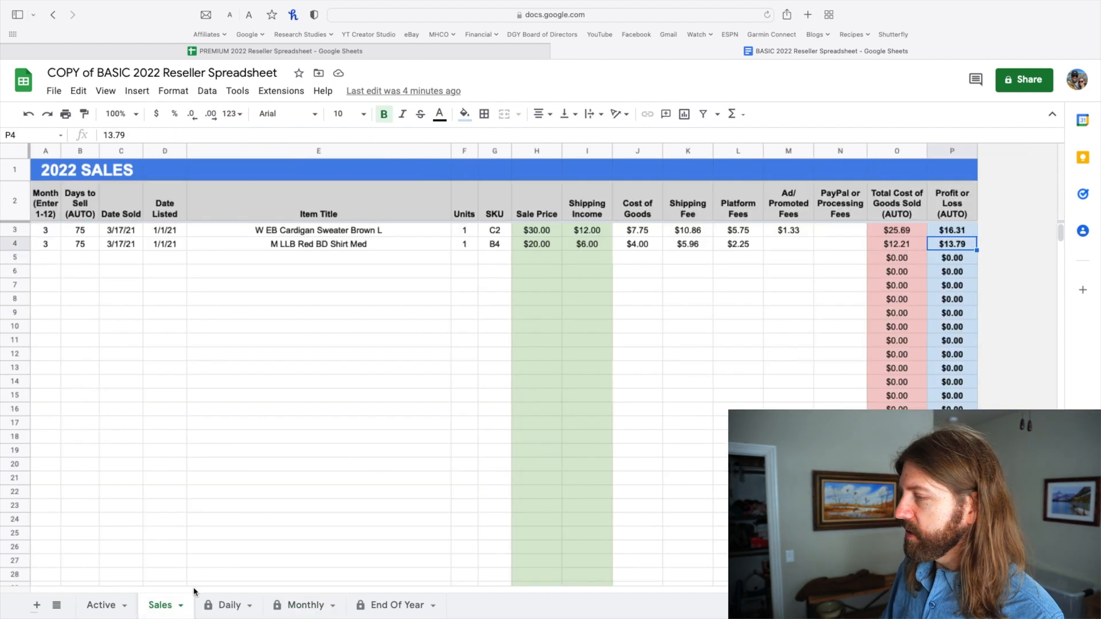
pyautogui.click(950, 232)
pyautogui.moveTo(950, 232); pyautogui.dragTo(951, 246)
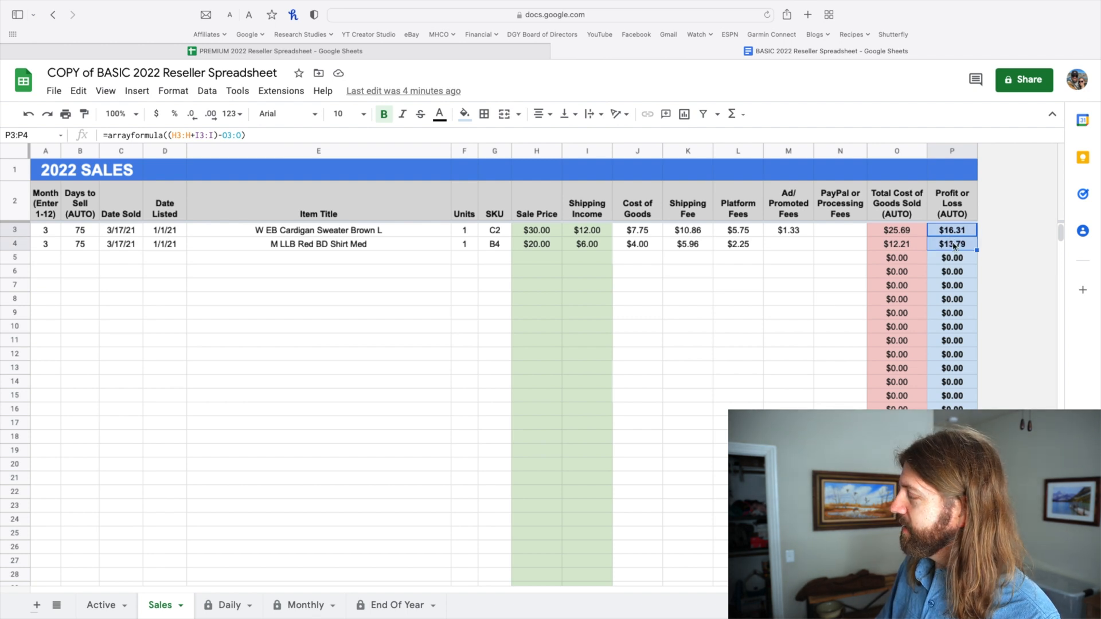
pyautogui.moveTo(46, 234); pyautogui.dragTo(47, 248)
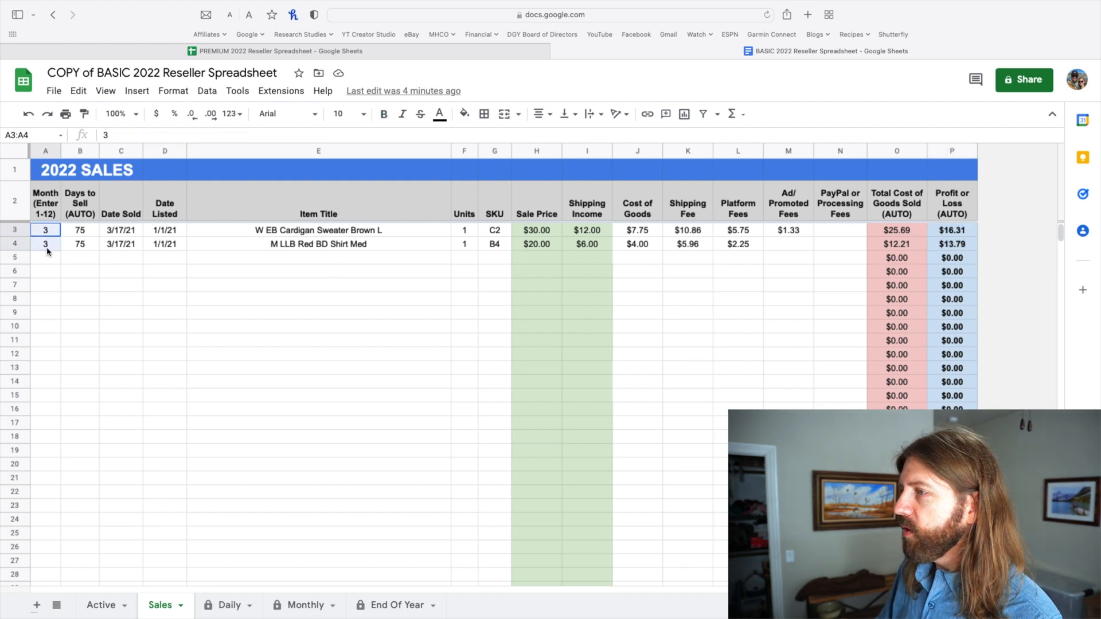
pyautogui.click(304, 606)
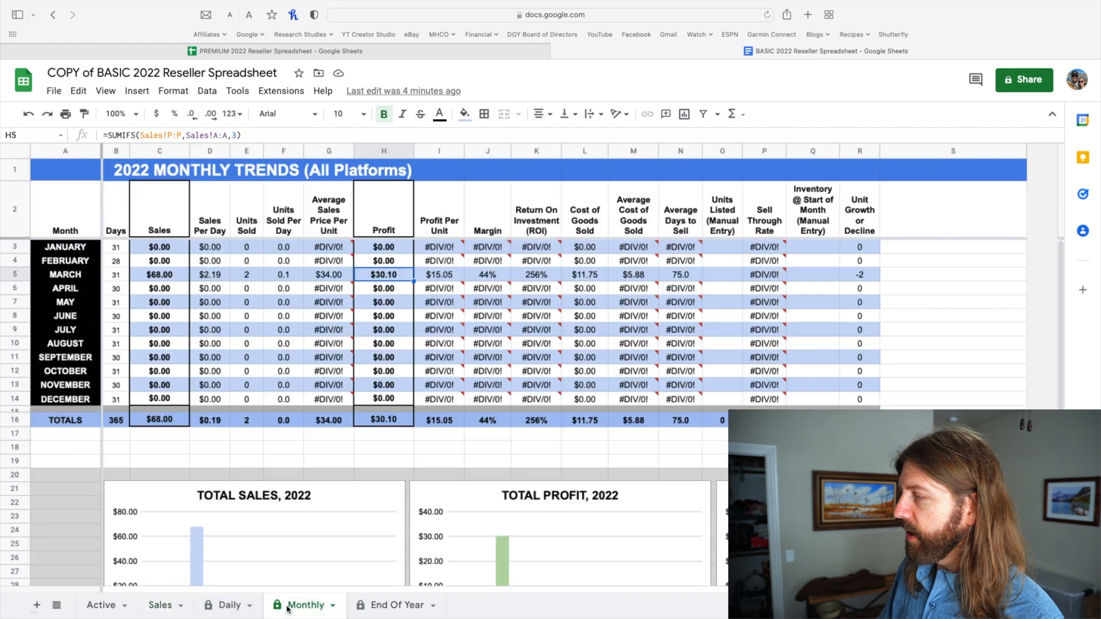
pyautogui.click(389, 291)
pyautogui.click(389, 278)
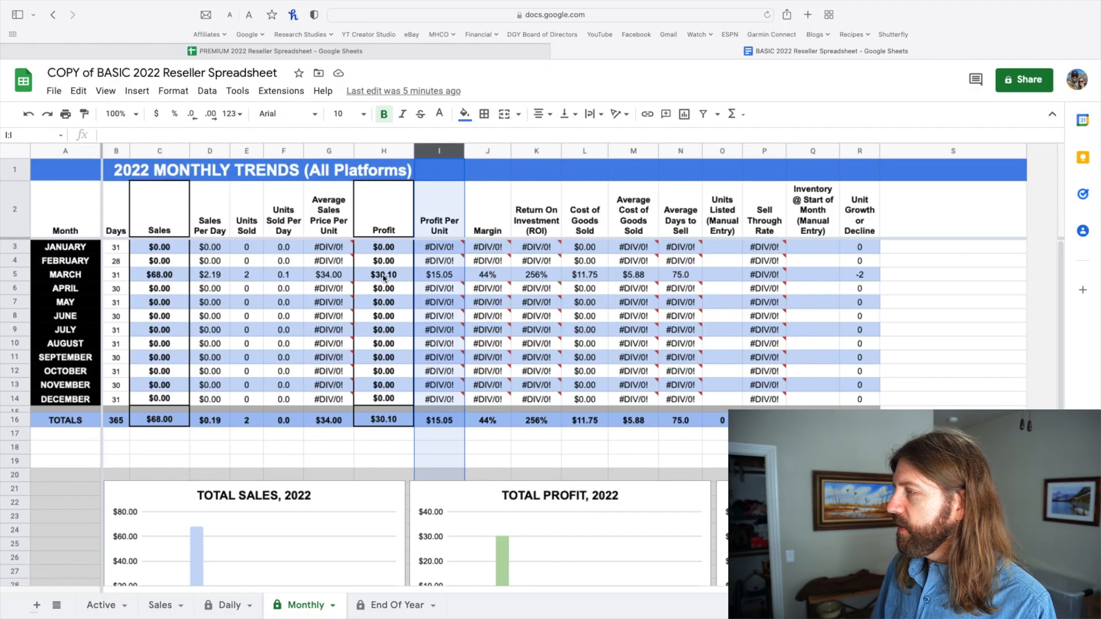
# Step: Inspect how March's Profit Per Unit draws on units sold, and view March's Margin formula
pyautogui.click(246, 277)
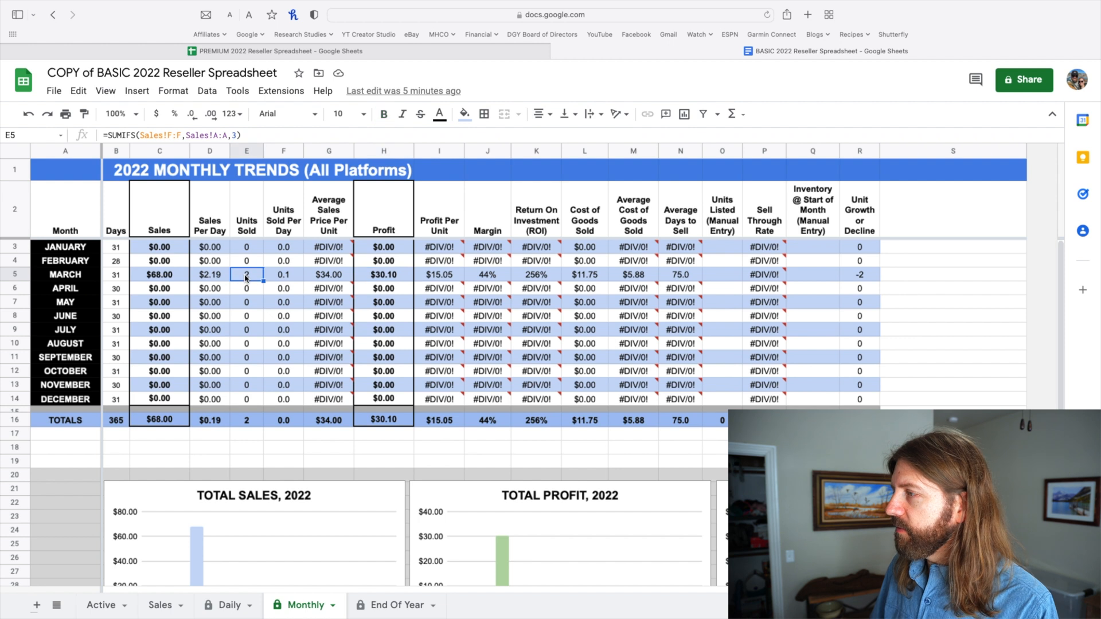
pyautogui.click(437, 279)
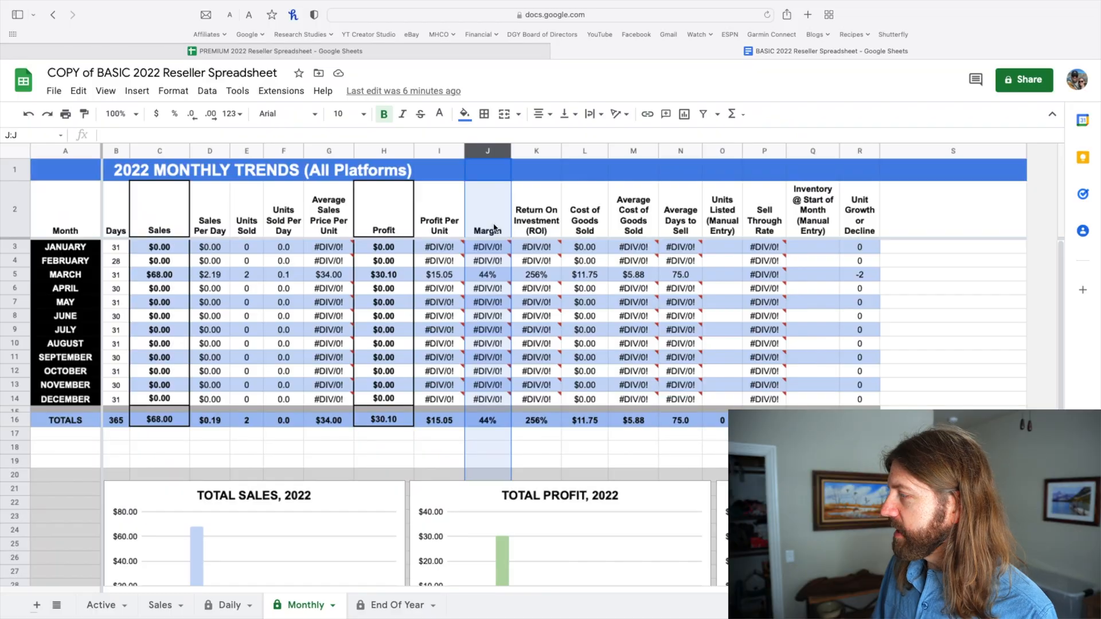
pyautogui.click(487, 278)
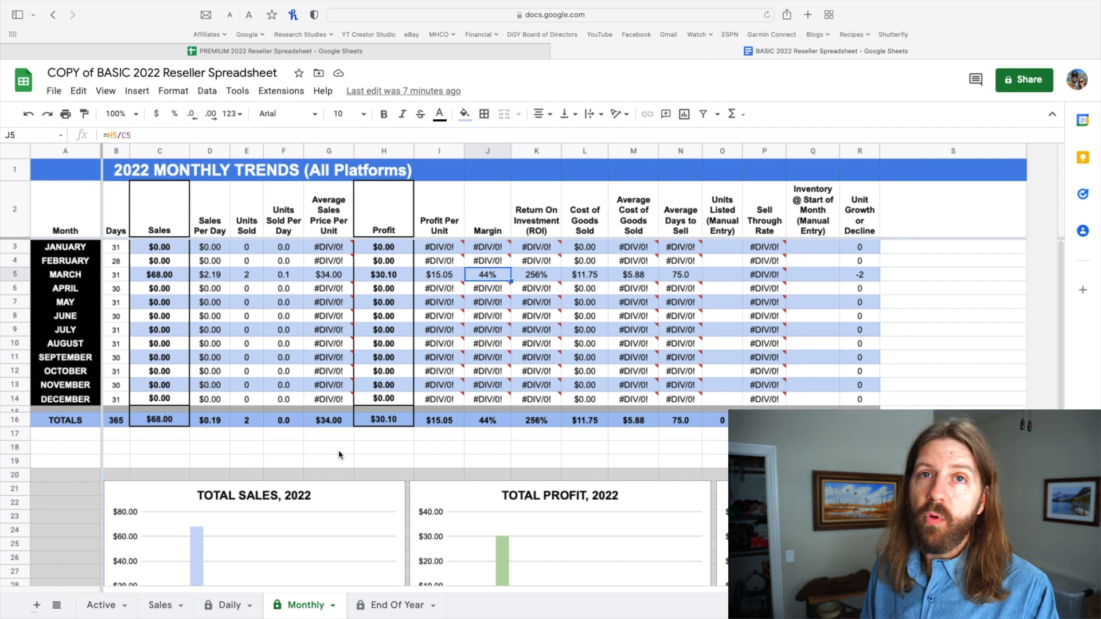
# Step: Examine the Return On Investment (ROI) column and March's ROI formula
pyautogui.click(538, 152)
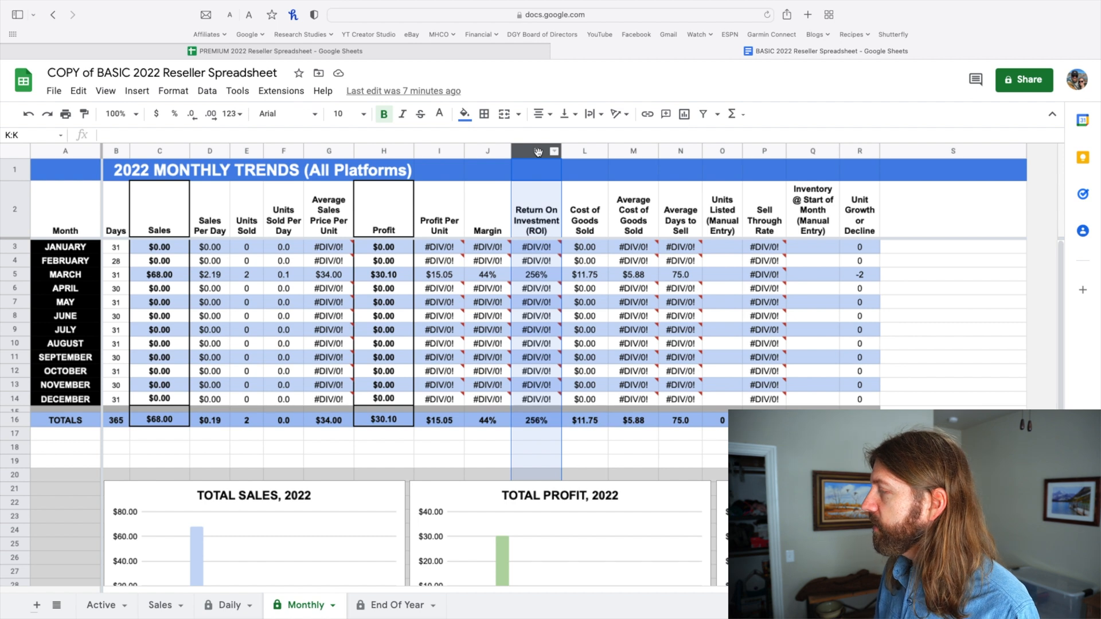
pyautogui.click(536, 275)
pyautogui.moveTo(542, 298)
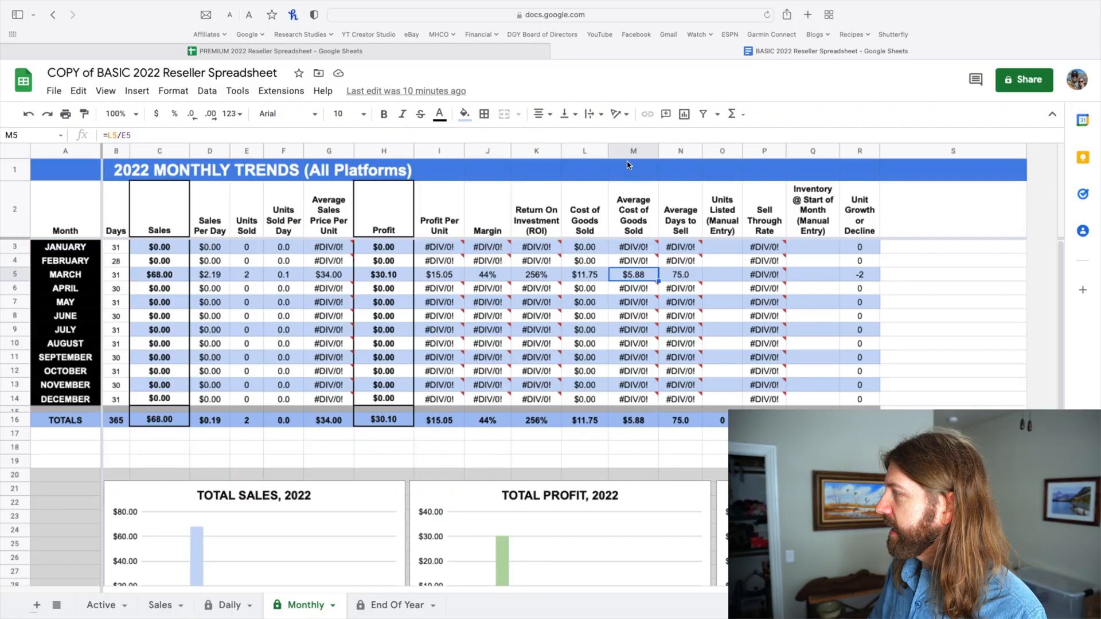
# Step: Inspect how March's Average Cost of Goods Sold derives from its Cost of Goods Sold and Units Sold
pyautogui.click(631, 150)
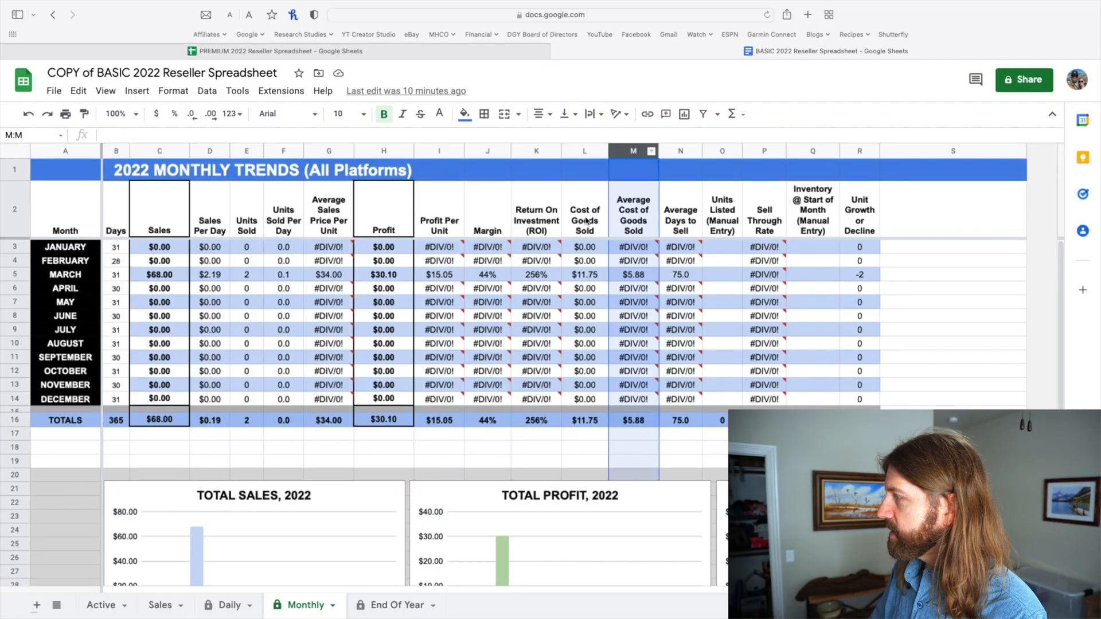
pyautogui.click(586, 154)
pyautogui.click(588, 277)
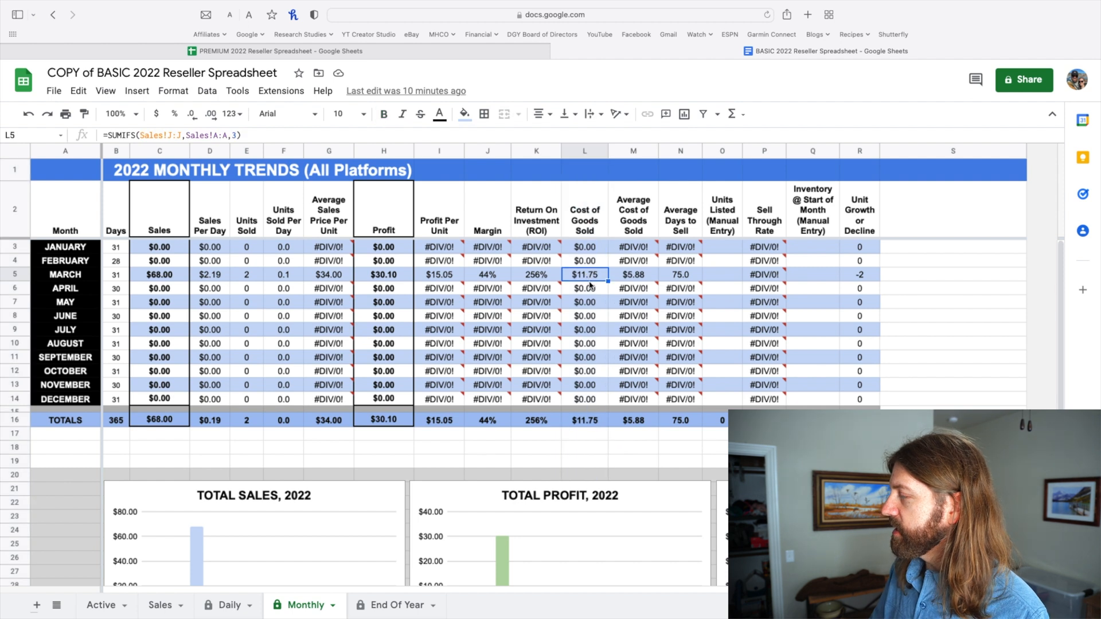
pyautogui.click(252, 282)
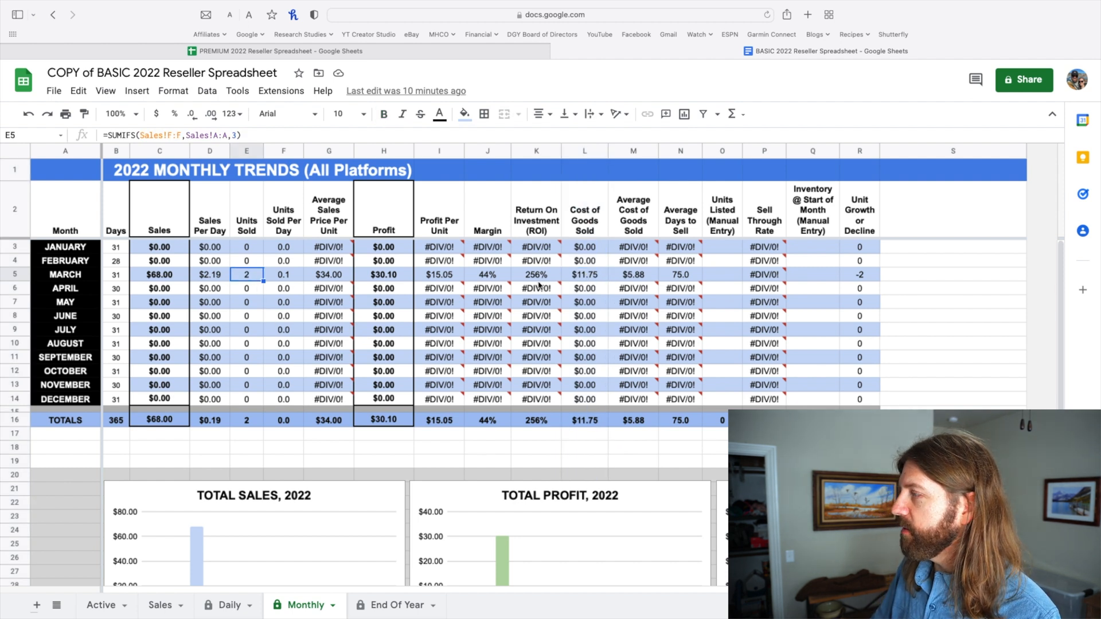
pyautogui.click(629, 279)
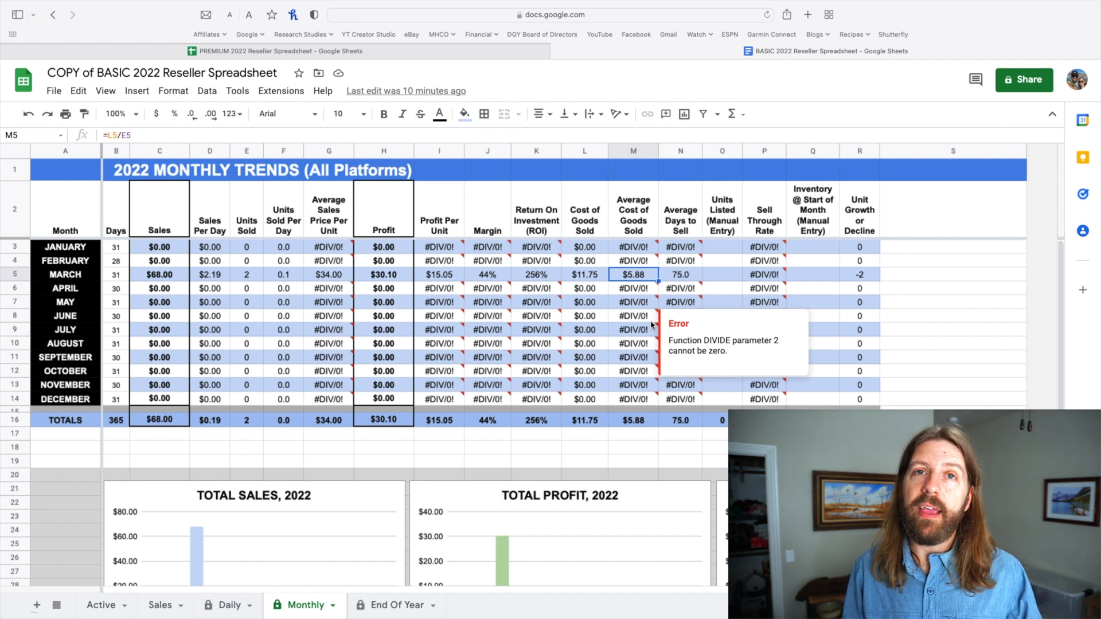
# Step: Examine the Average Days to Sell column and the formula behind March's value
pyautogui.click(678, 152)
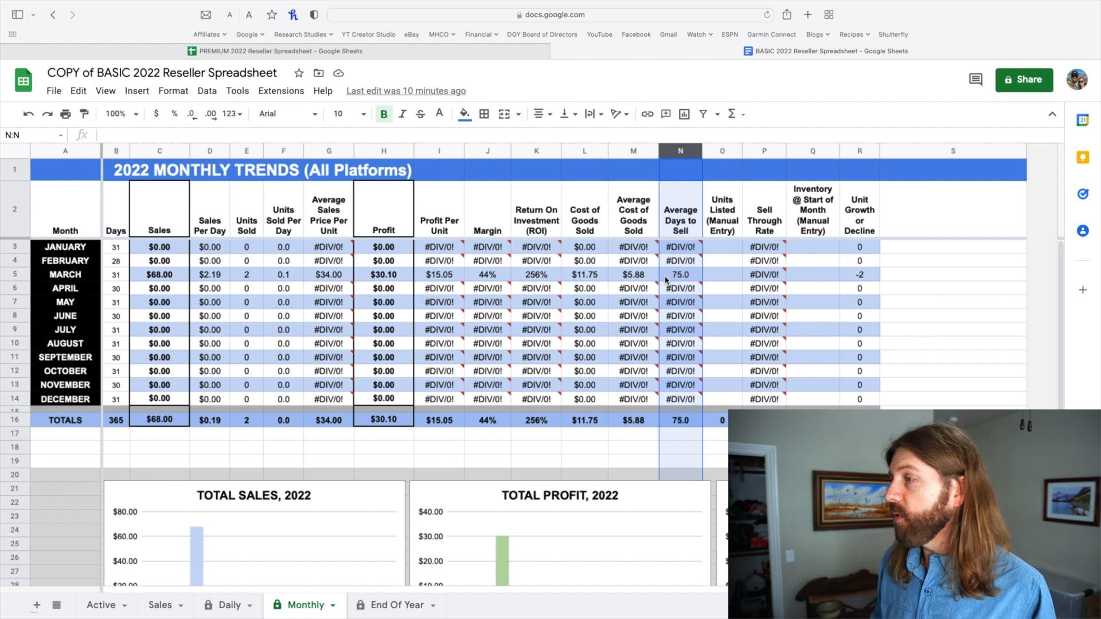
pyautogui.click(666, 279)
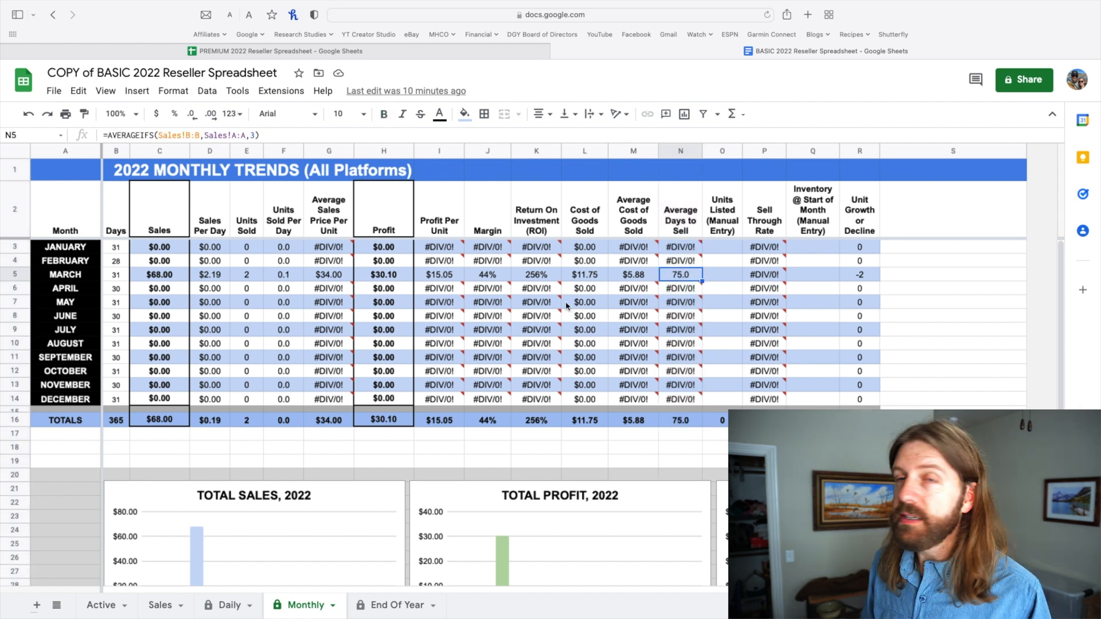
pyautogui.moveTo(668, 341)
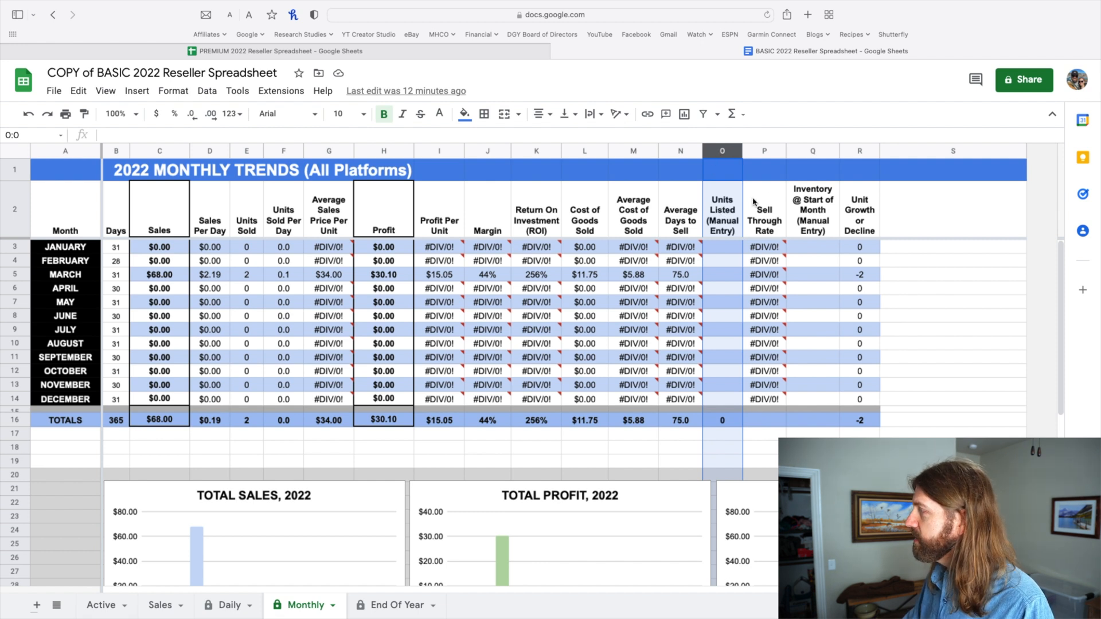
# Step: Review the manual-entry columns for Units Listed and Inventory at Start of Month, along with Sell Through Rate and Unit Growth or Decline
pyautogui.click(815, 151)
pyautogui.click(723, 151)
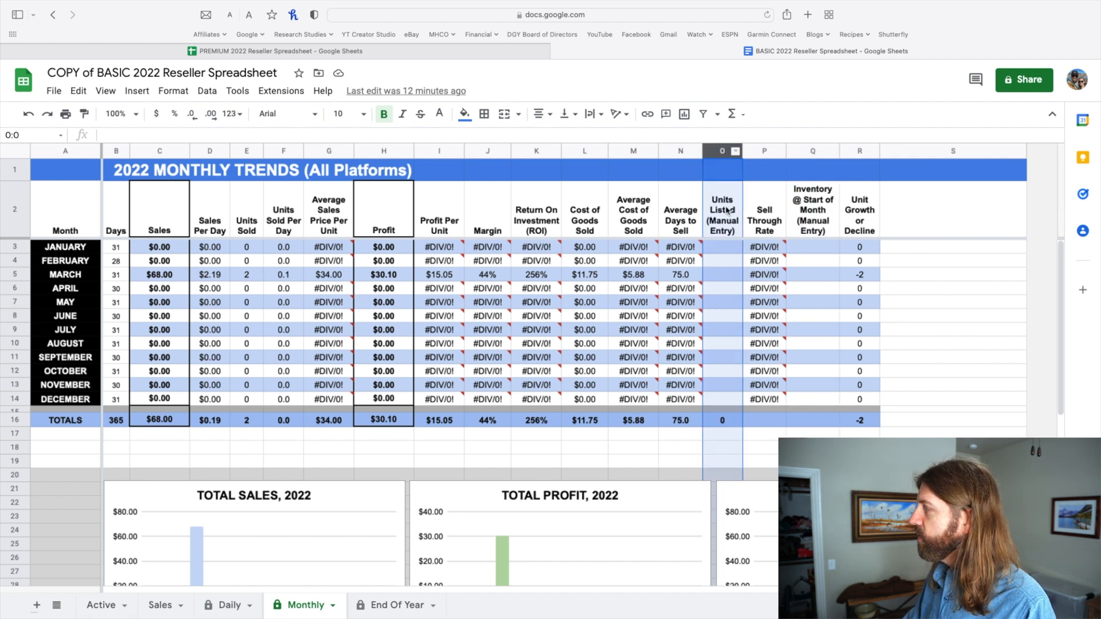
pyautogui.click(731, 210)
pyautogui.click(815, 151)
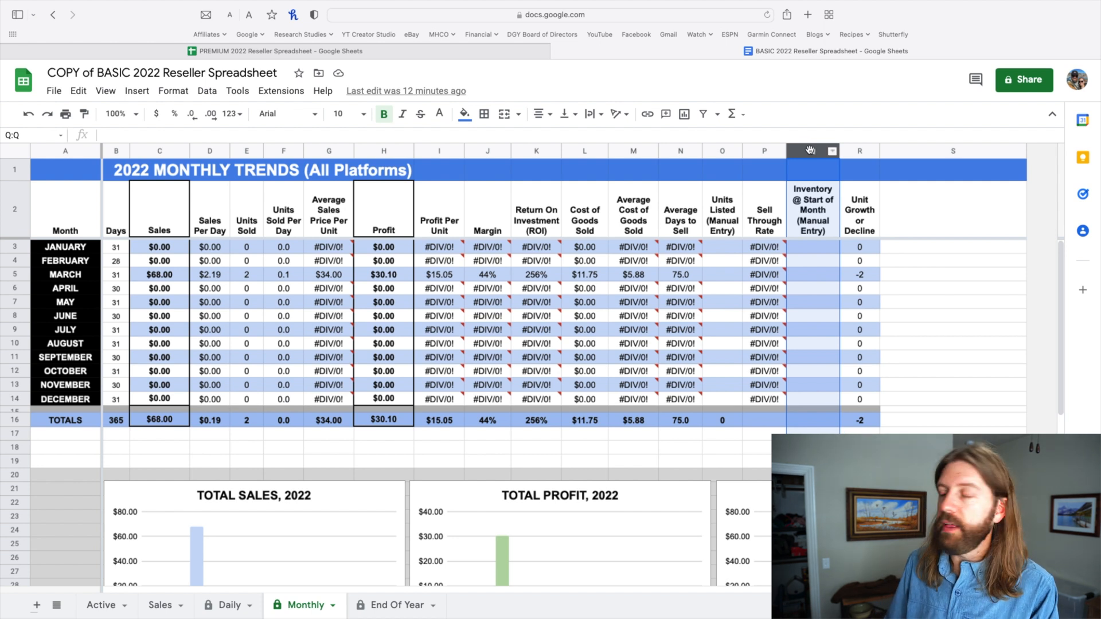
pyautogui.click(780, 150)
pyautogui.click(853, 151)
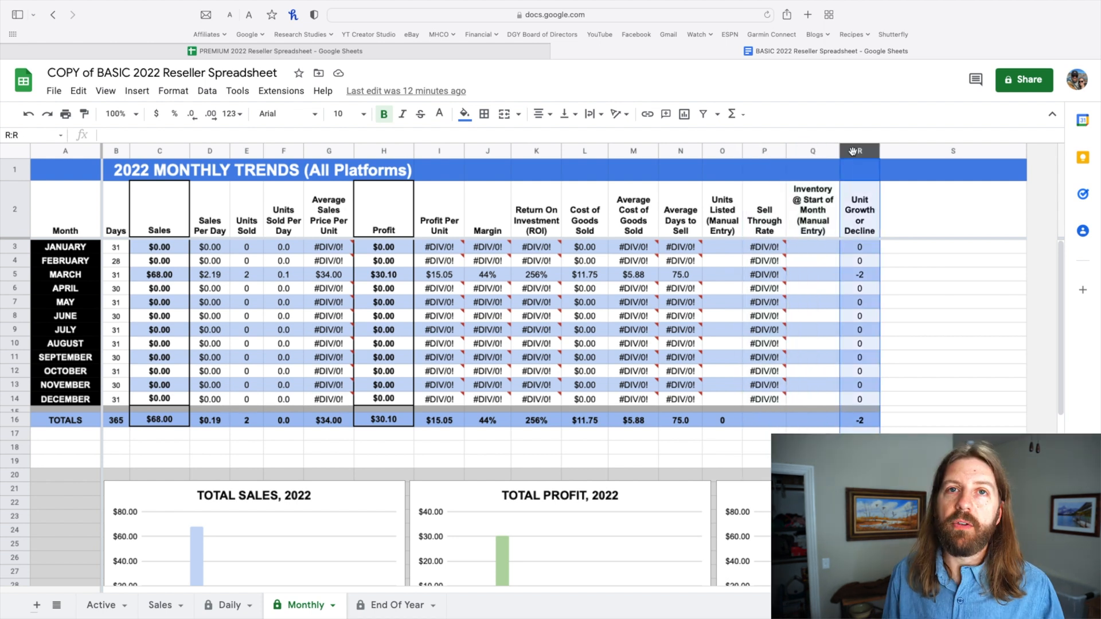
pyautogui.click(730, 248)
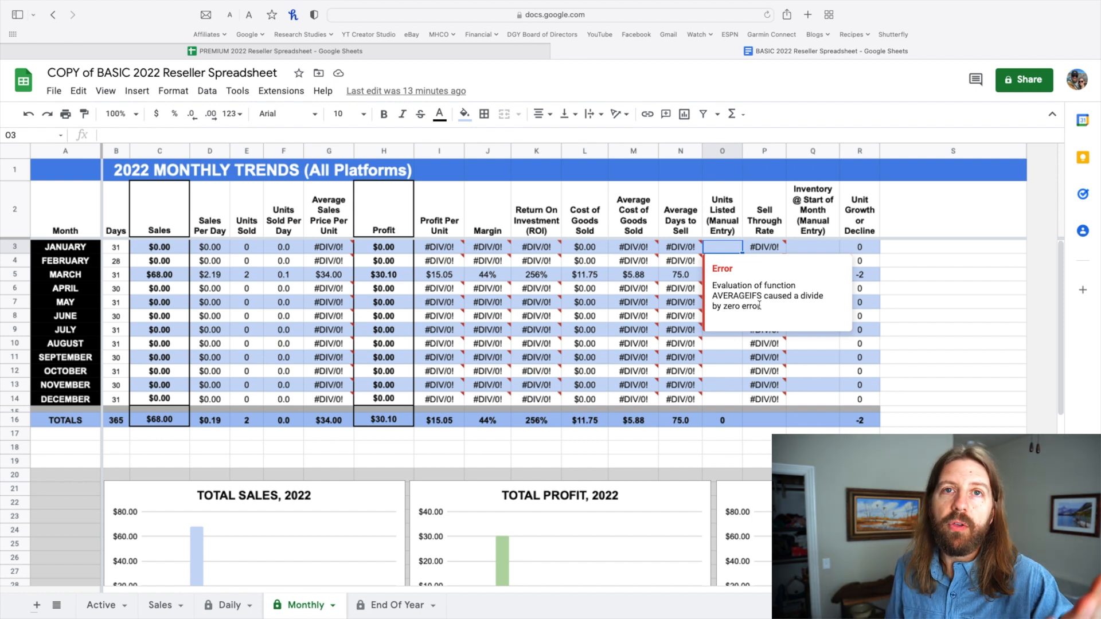
pyautogui.click(815, 277)
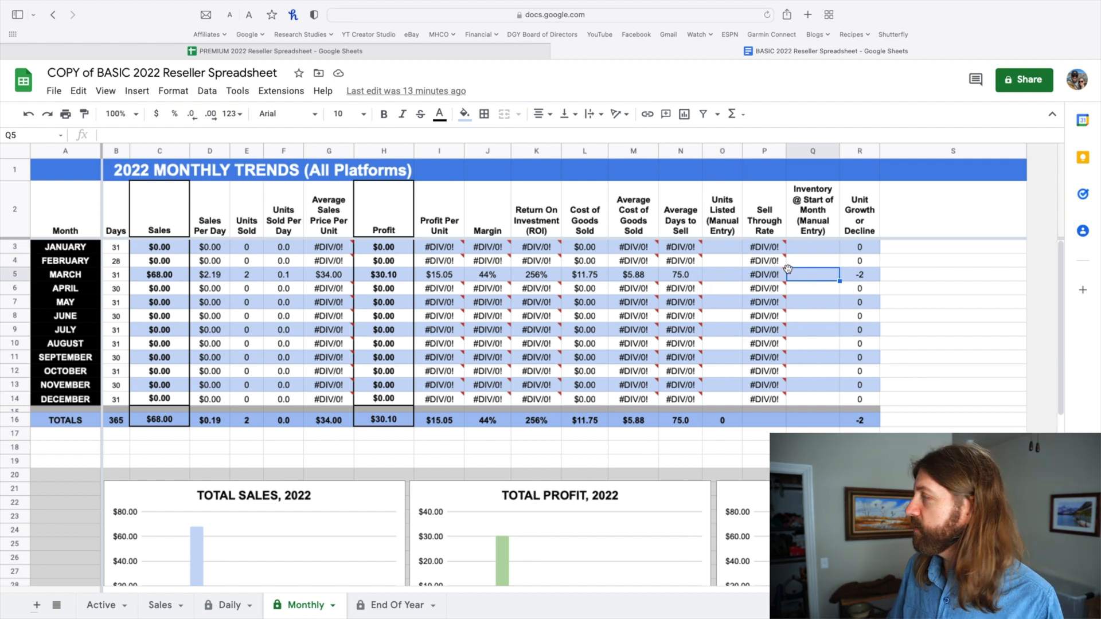
# Step: Enter 2 as January's Units Listed and check January's Unit Growth or Decline formula
pyautogui.click(726, 250)
pyautogui.write('2')
pyautogui.press('Return')
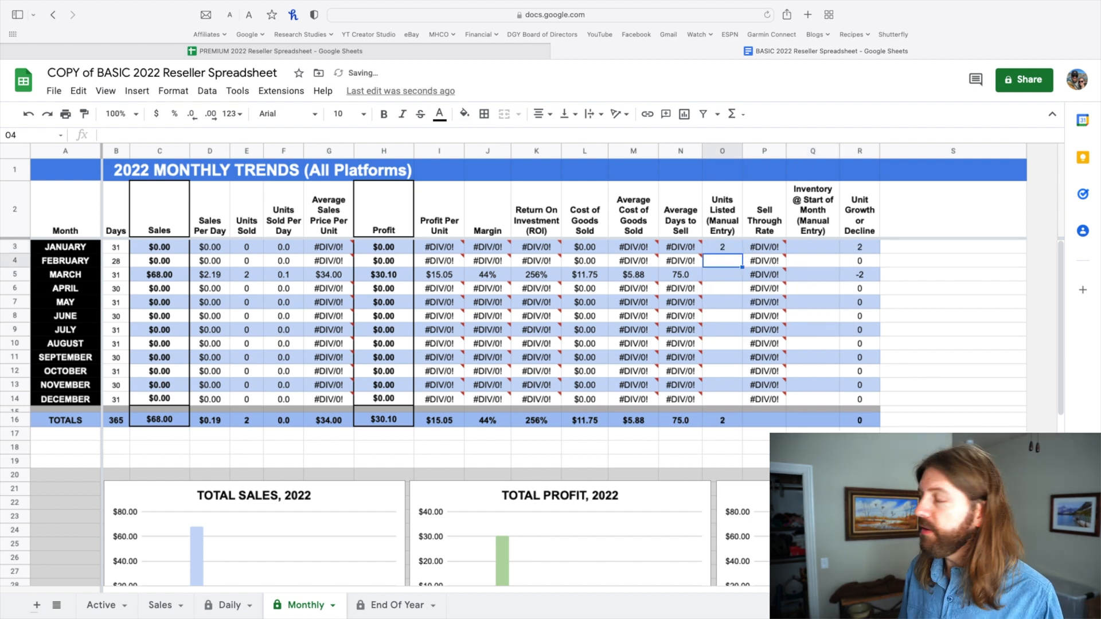
pyautogui.click(869, 253)
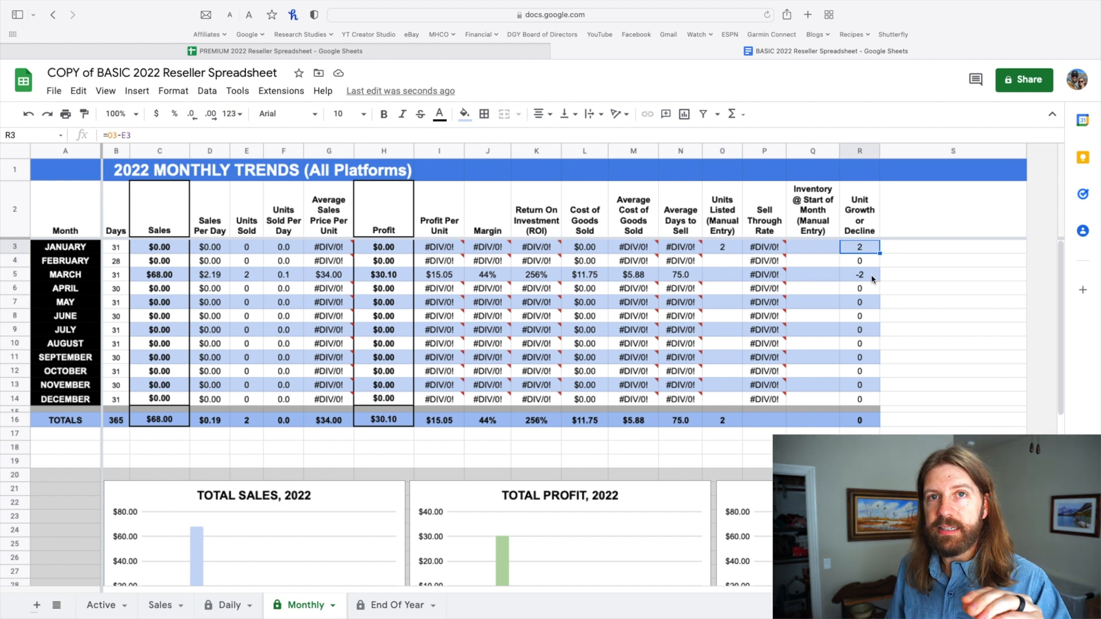
# Step: Enter 100 as January's Inventory at Start of Month
pyautogui.click(819, 250)
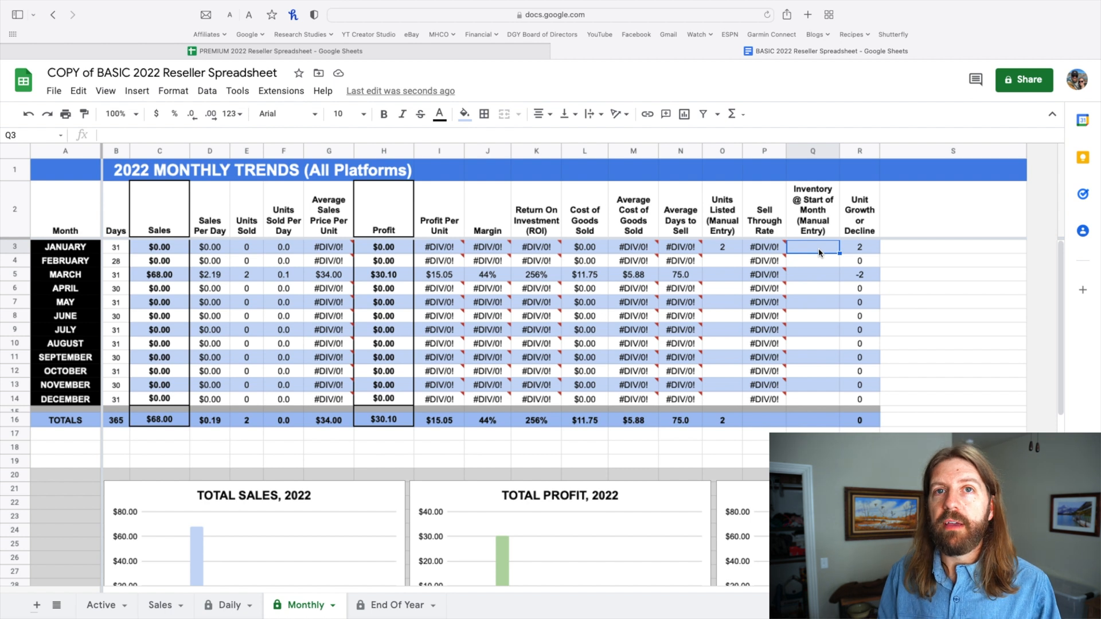
pyautogui.write('100')
pyautogui.press('Return')
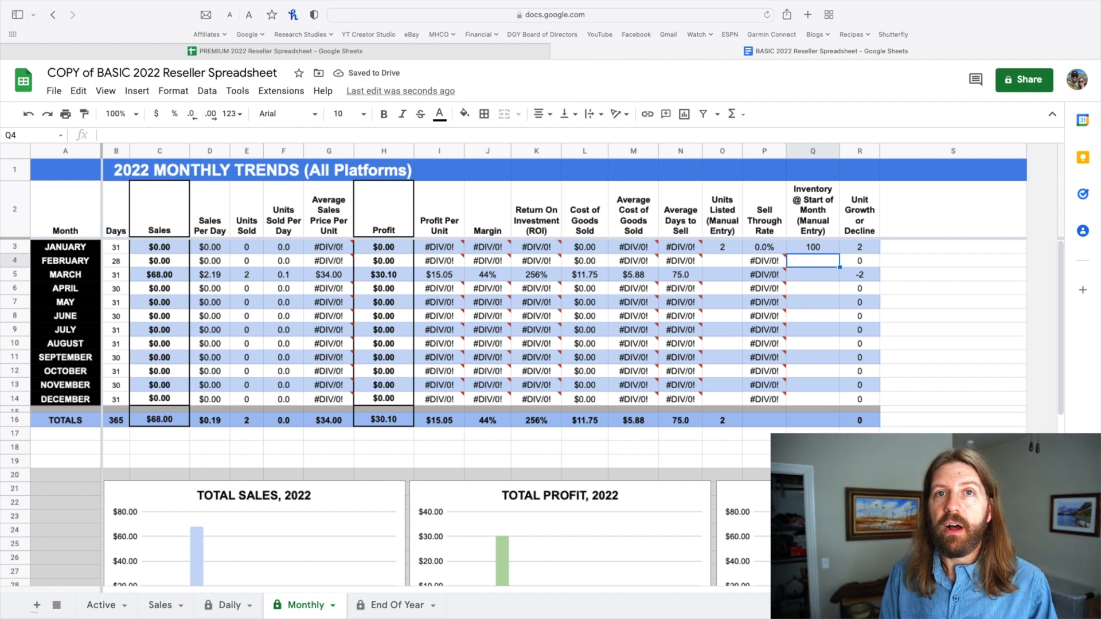
# Step: Change January's Units Listed to 12
pyautogui.click(723, 251)
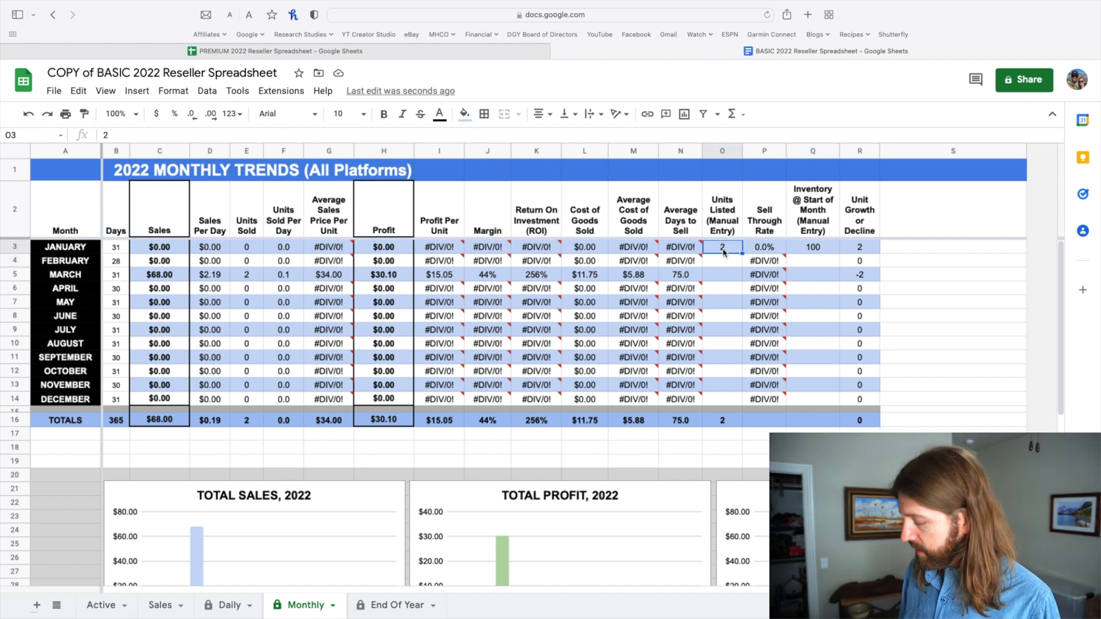
pyautogui.write('12')
pyautogui.press('Return')
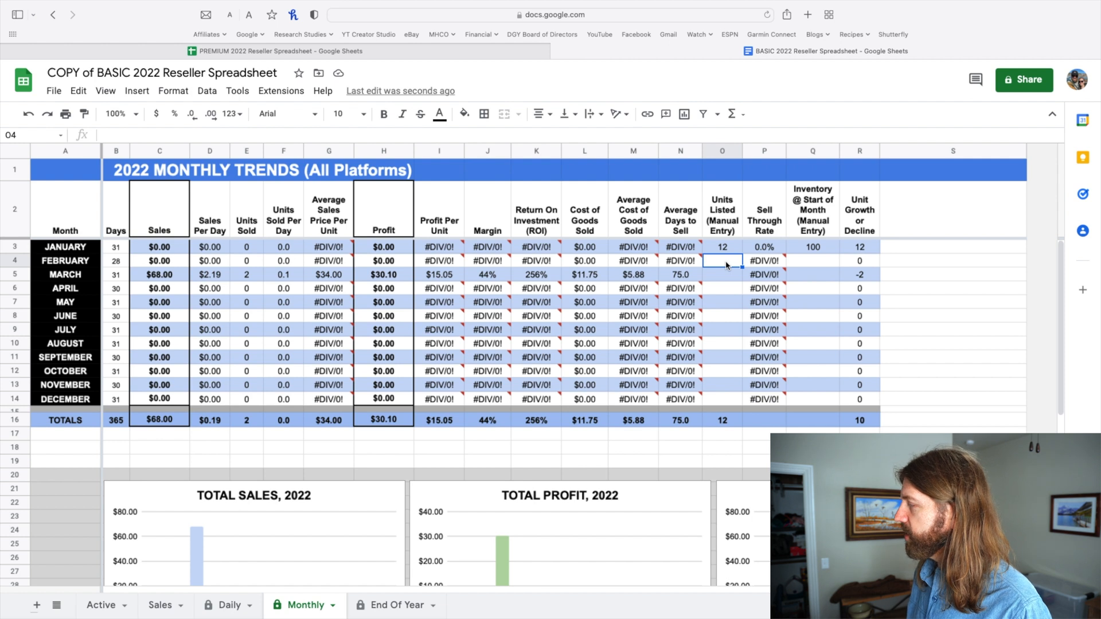
# Step: Enter 25 as February's Units Listed and 20 as March's Units Listed
pyautogui.write('25')
pyautogui.press('Return')
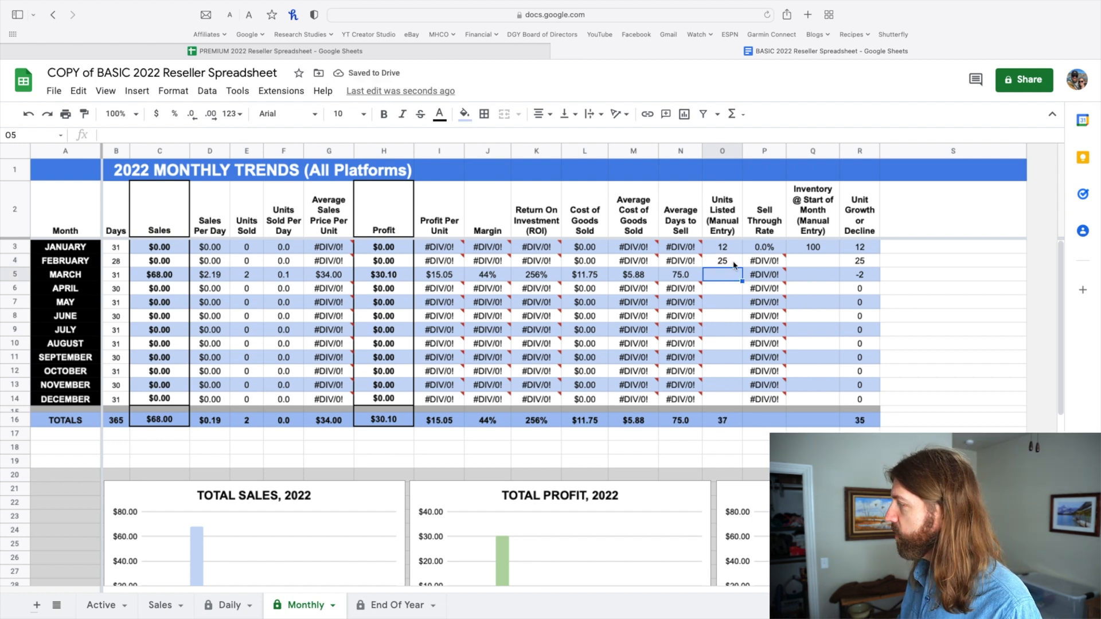
pyautogui.write('20')
pyautogui.press('Return')
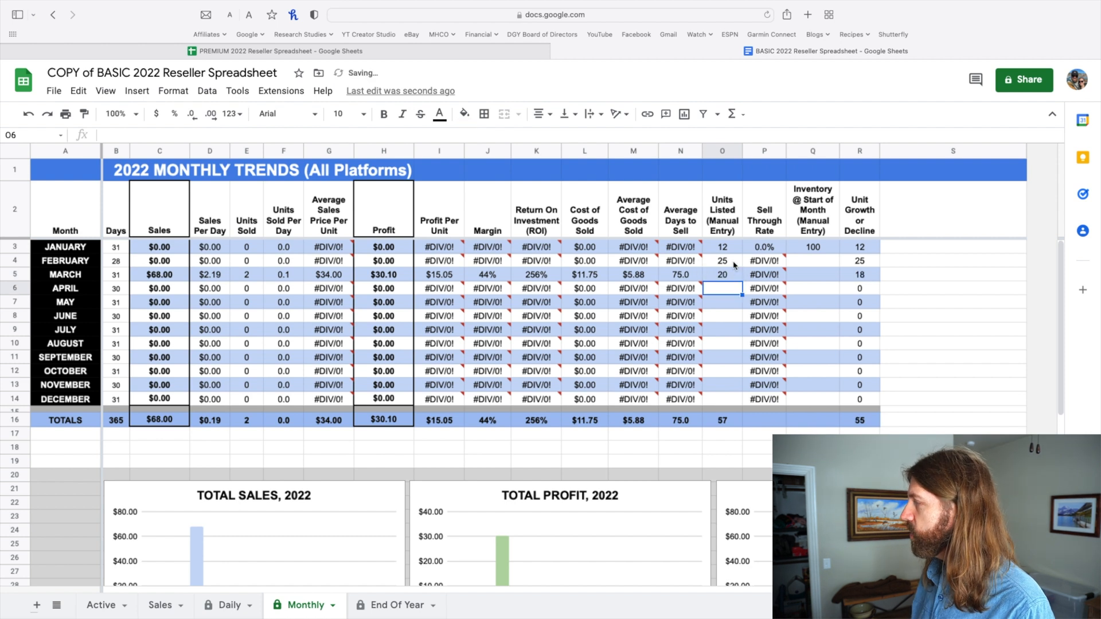
# Step: Examine the Unit Growth or Decline figures for January through March and the yearly total, comparing March's with its Units Listed and Units Sold
pyautogui.click(865, 274)
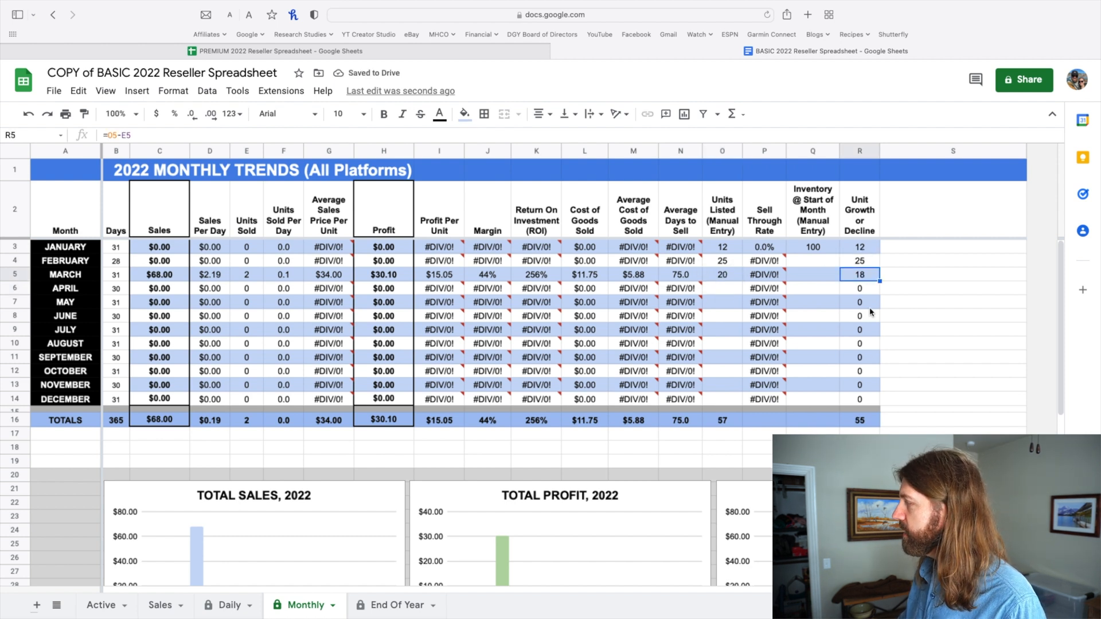
pyautogui.click(861, 424)
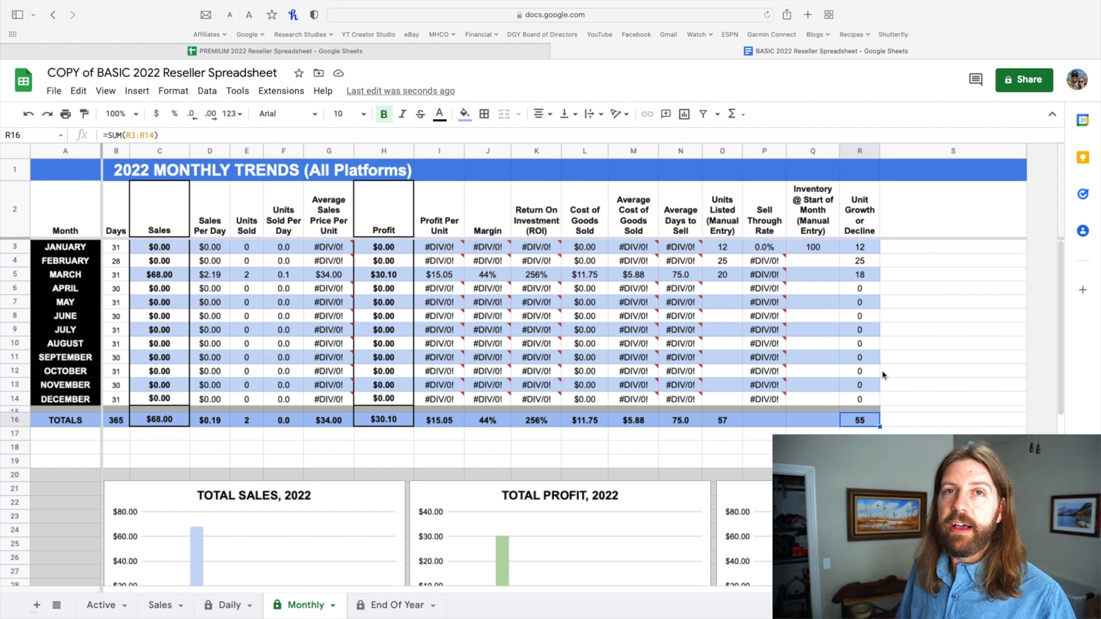
pyautogui.click(863, 252)
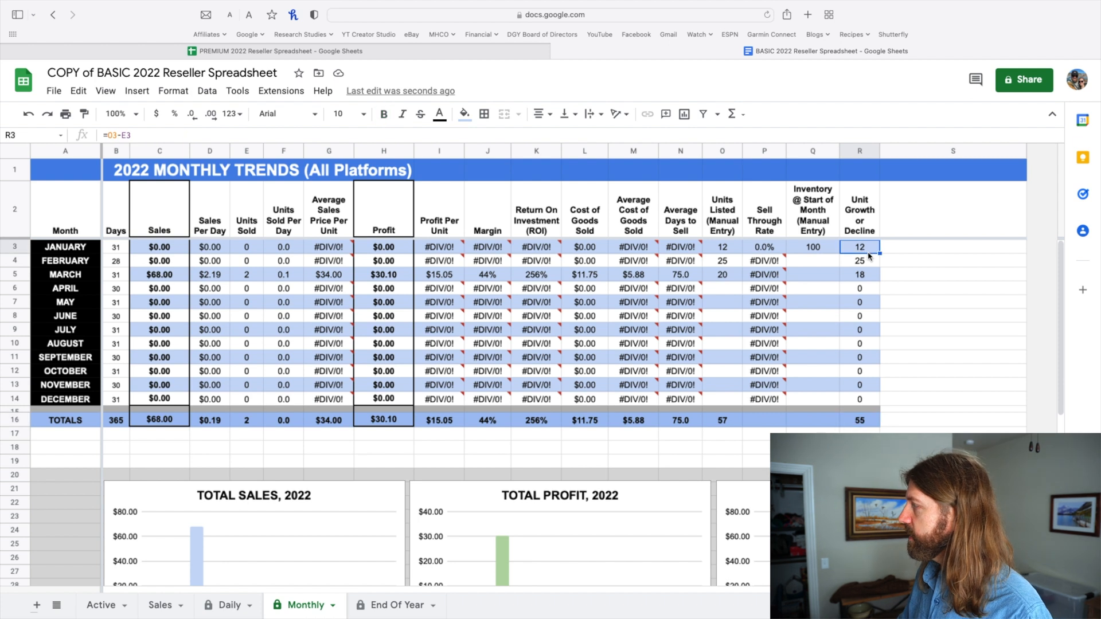
pyautogui.click(868, 264)
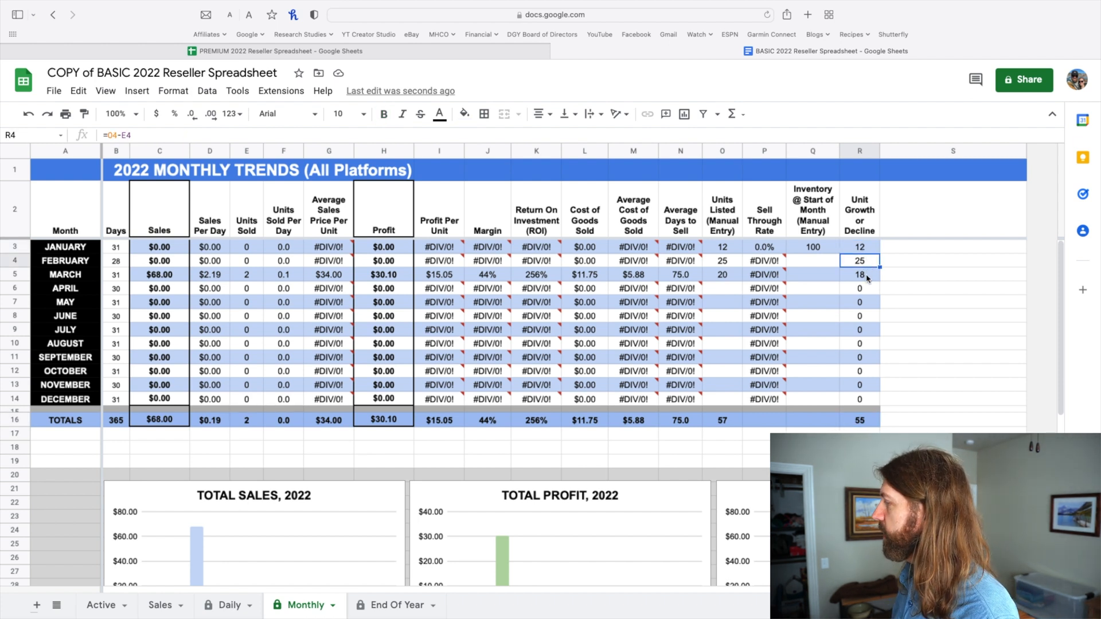
pyautogui.click(712, 277)
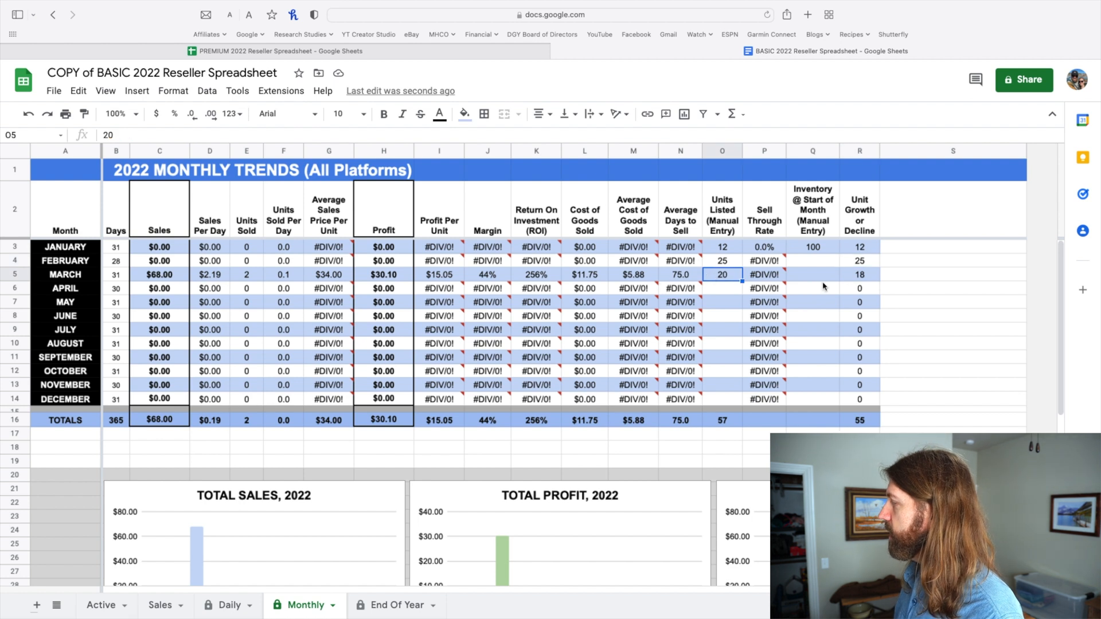
pyautogui.click(873, 280)
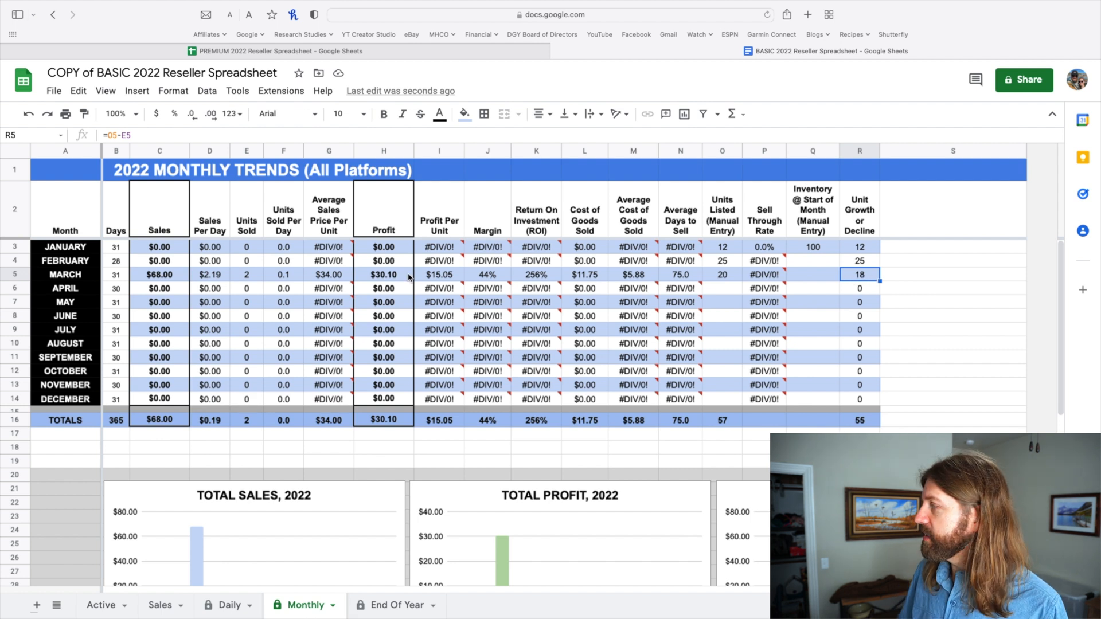
pyautogui.click(245, 278)
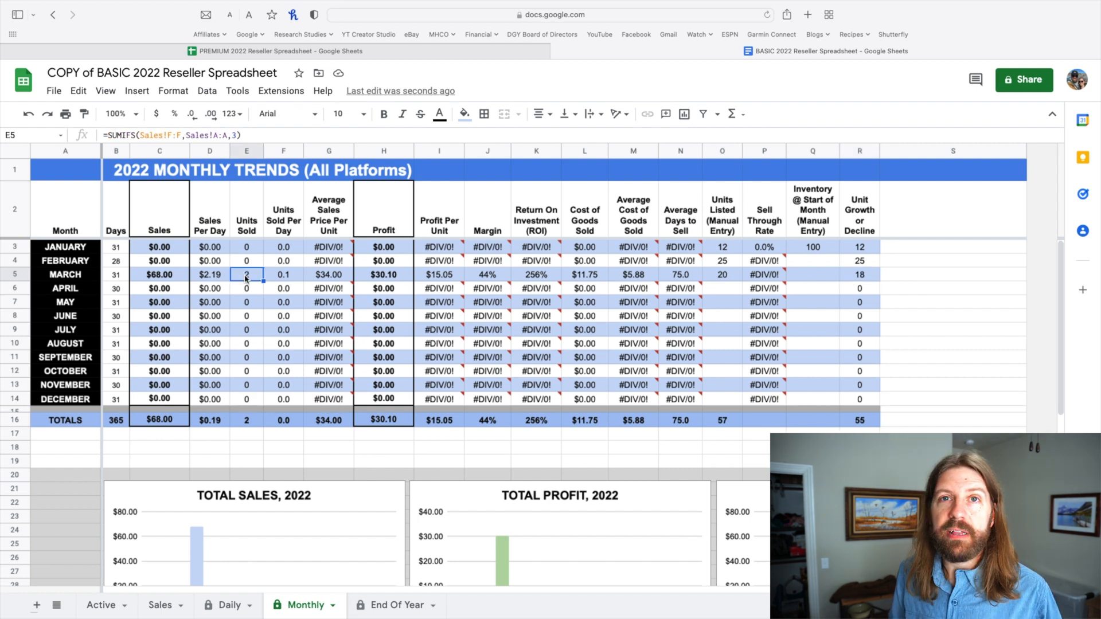
pyautogui.click(857, 277)
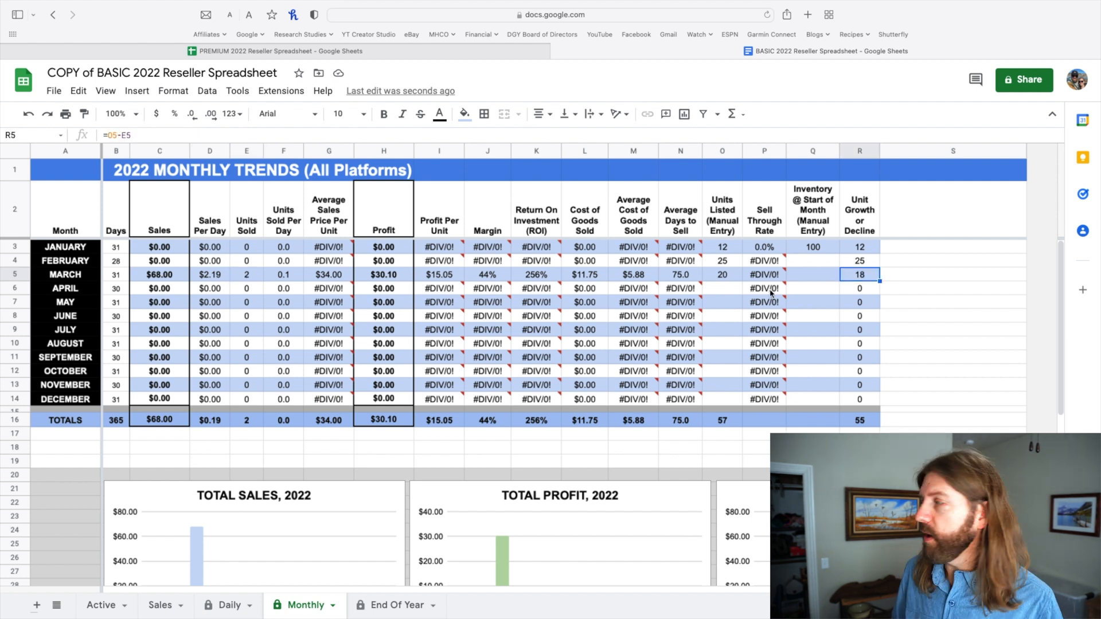
pyautogui.click(859, 421)
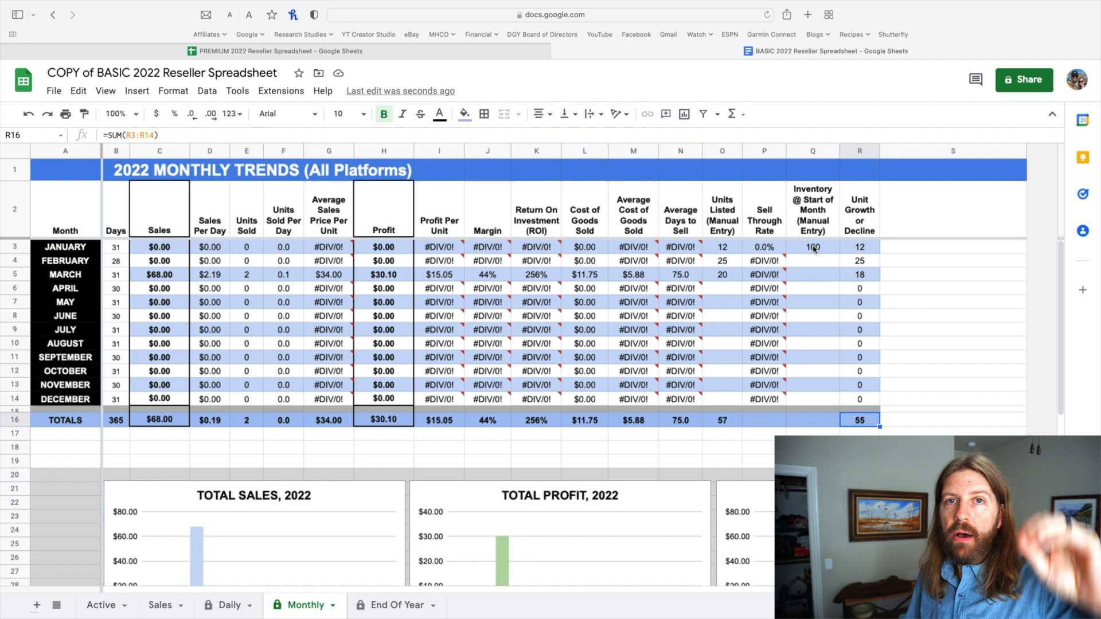
# Step: Check January's starting inventory, Units Listed and Units Sold, and enter 112 as February's Inventory at Start of Month
pyautogui.click(815, 261)
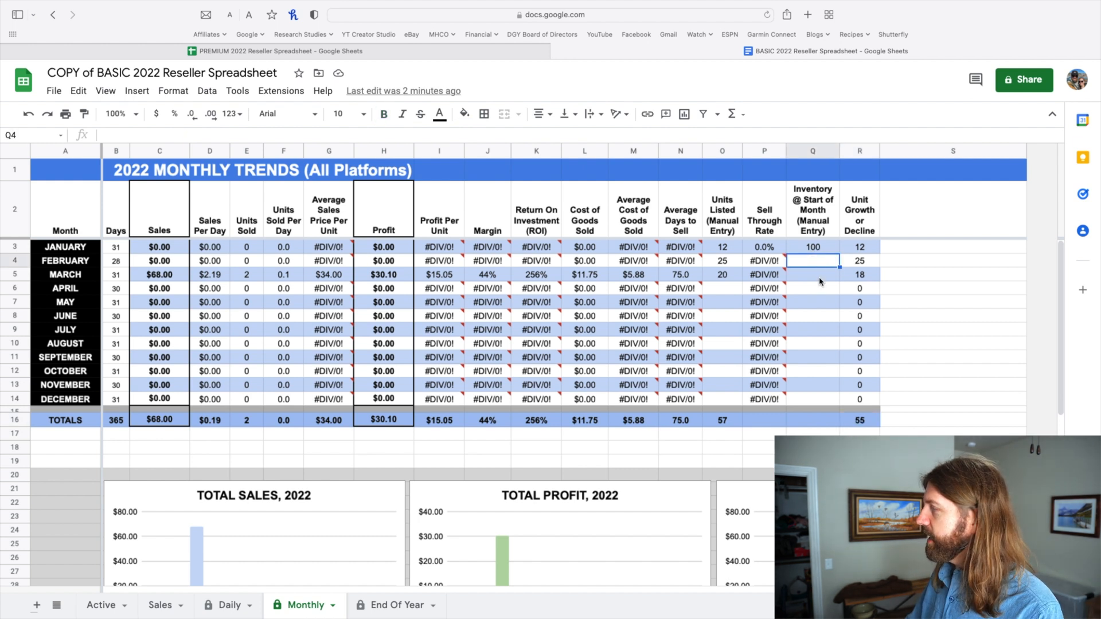
pyautogui.click(810, 251)
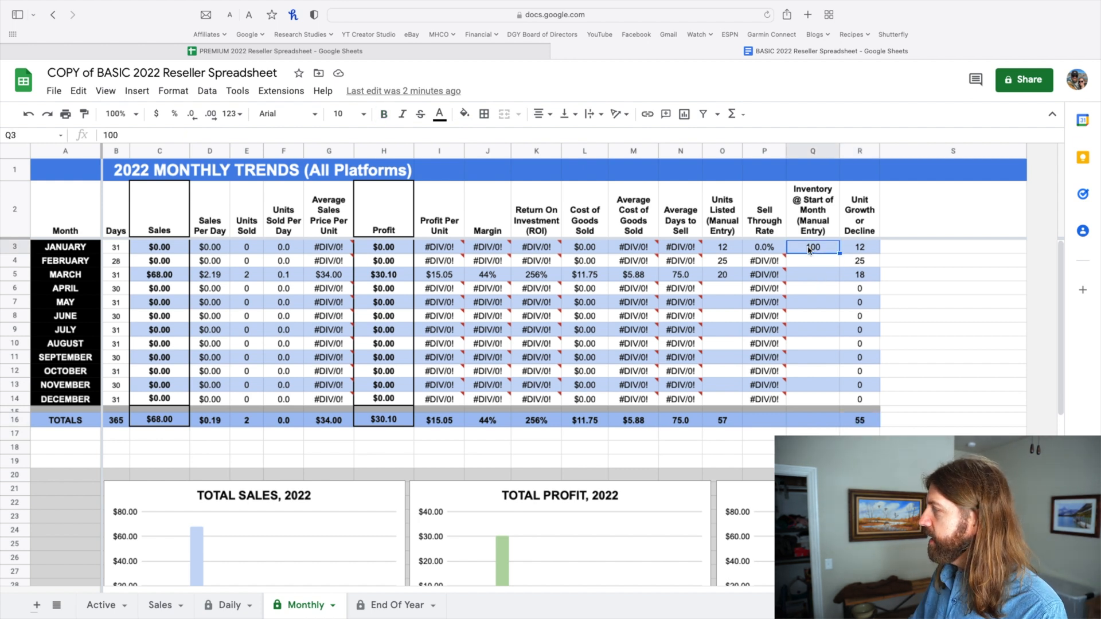
pyautogui.click(729, 253)
pyautogui.click(819, 261)
pyautogui.click(256, 251)
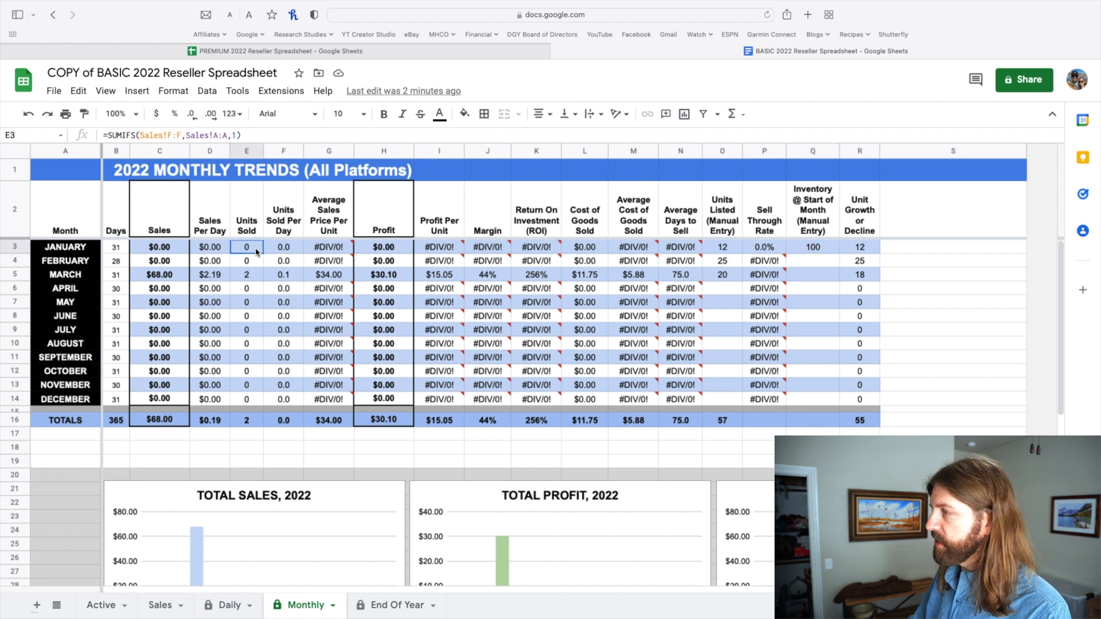
pyautogui.click(828, 263)
pyautogui.write('112')
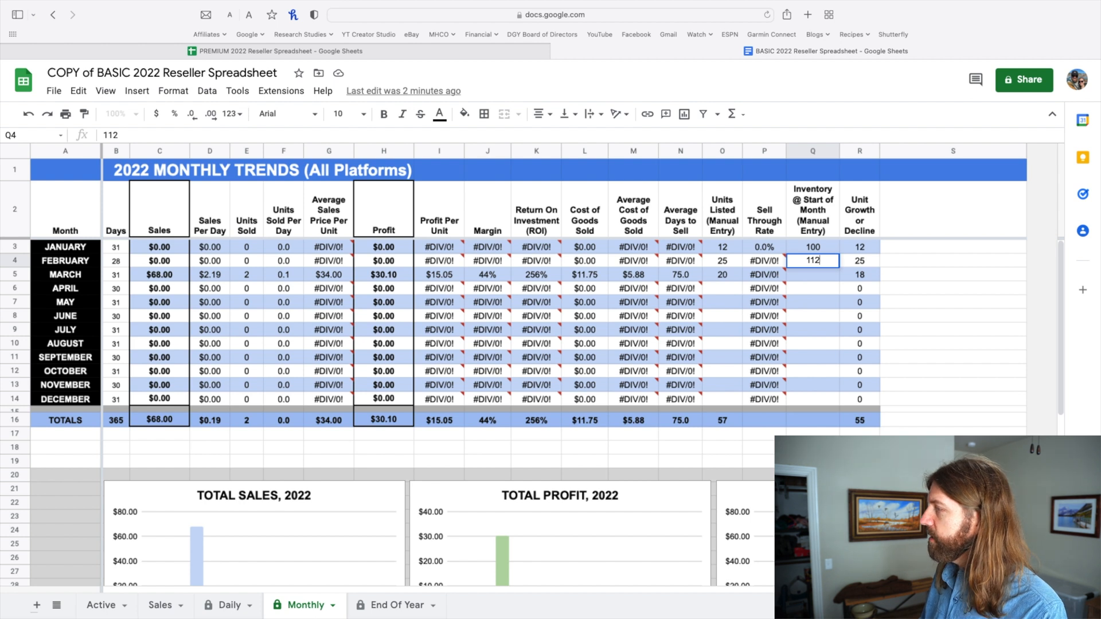
pyautogui.press('Return')
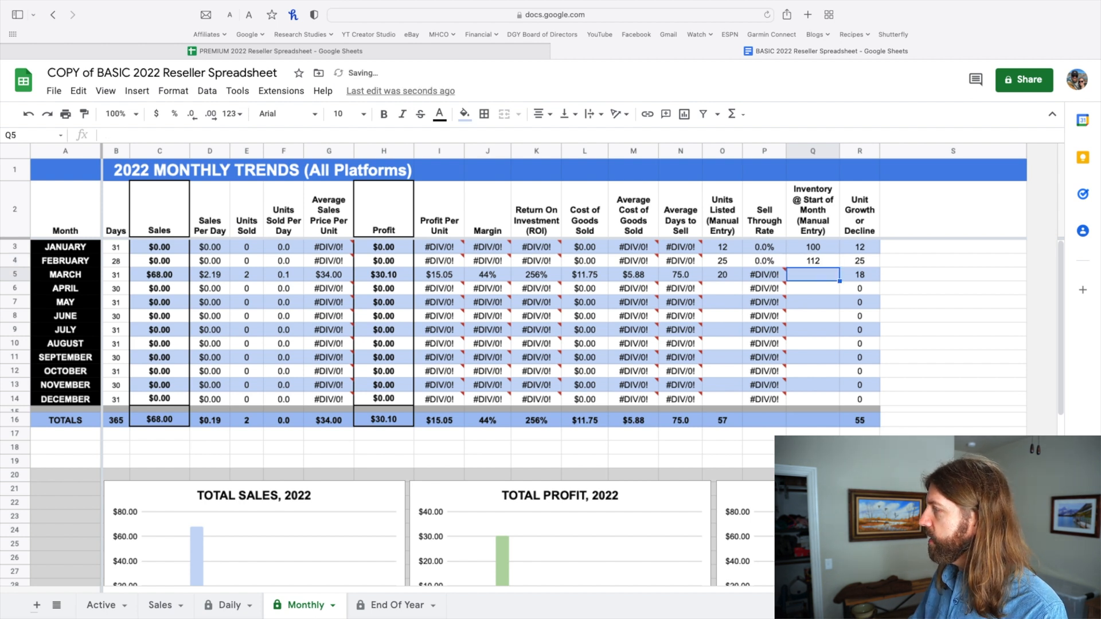
# Step: Check February's Units Listed and enter 137 as March's Inventory at Start of Month
pyautogui.click(729, 267)
pyautogui.click(808, 278)
pyautogui.write('137')
pyautogui.press('Return')
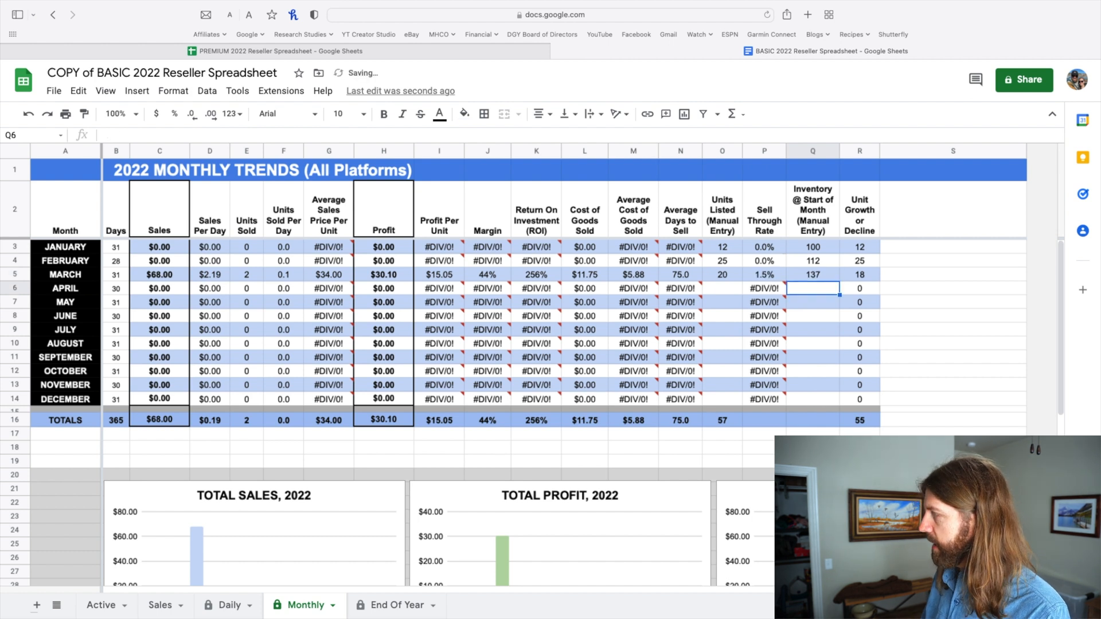
# Step: Check March's Sell Through Rate formula and Units Sold, along with February's Inventory at Start of Month
pyautogui.click(761, 278)
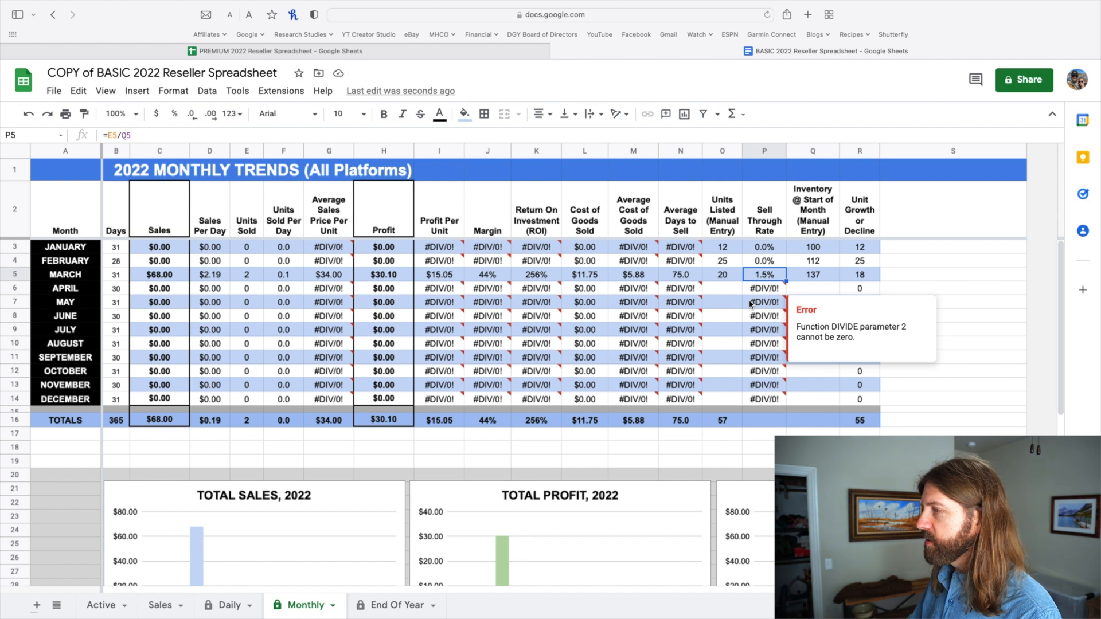
pyautogui.click(248, 278)
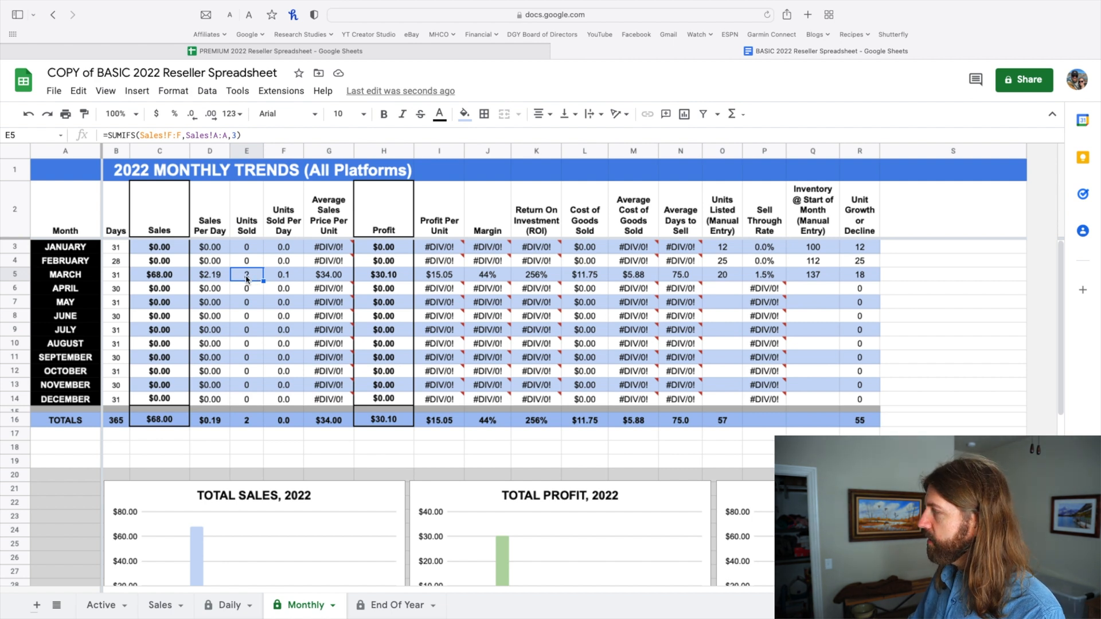
pyautogui.click(813, 263)
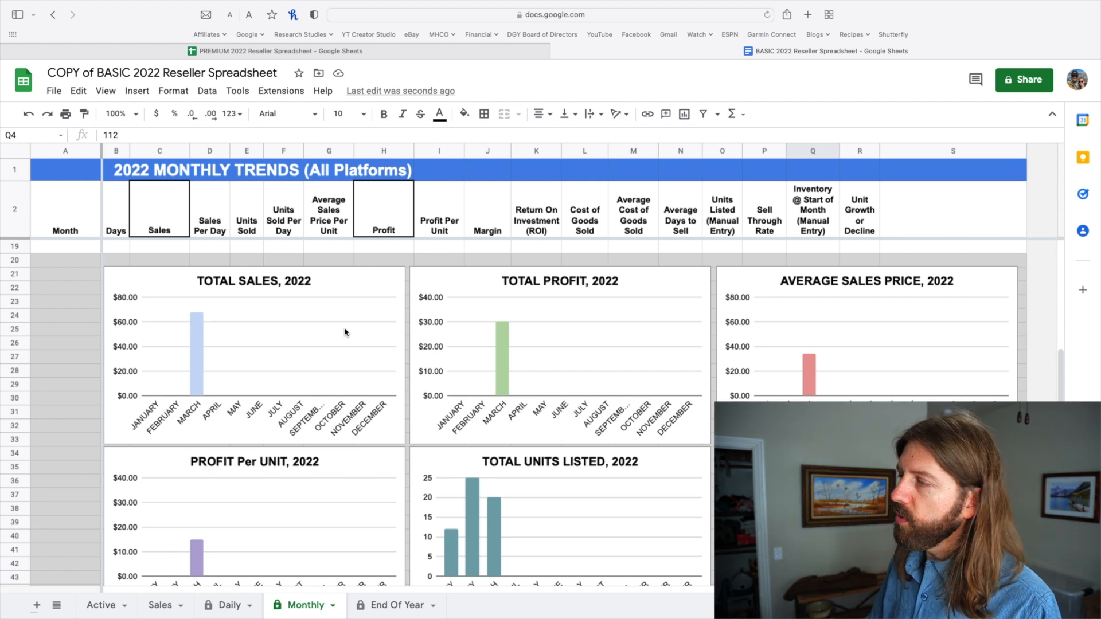
# Step: Review the Total Sales, Total Profit, Average Sales Price and Profit Per Unit charts against the monthly table
pyautogui.scroll(4, 345, 332)
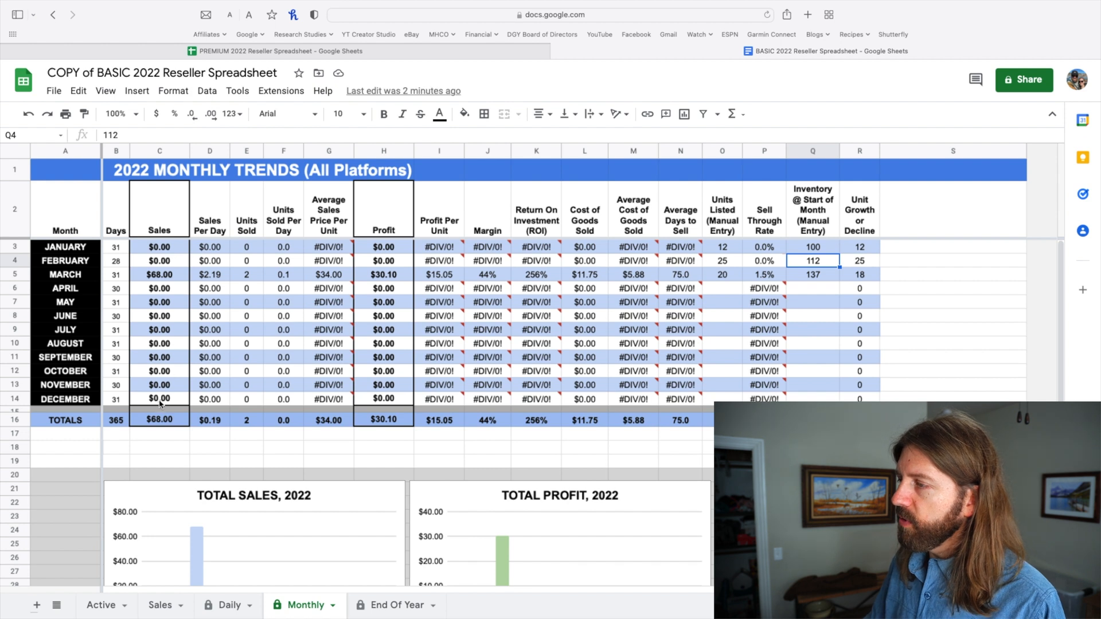
pyautogui.scroll(-3, 160, 405)
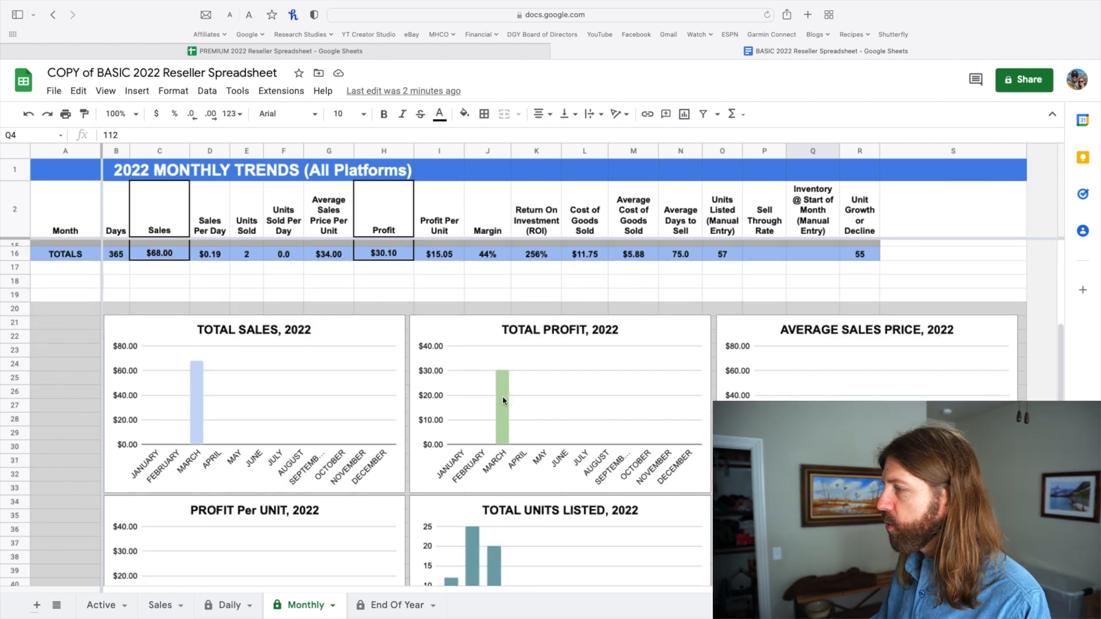
pyautogui.scroll(3, 365, 262)
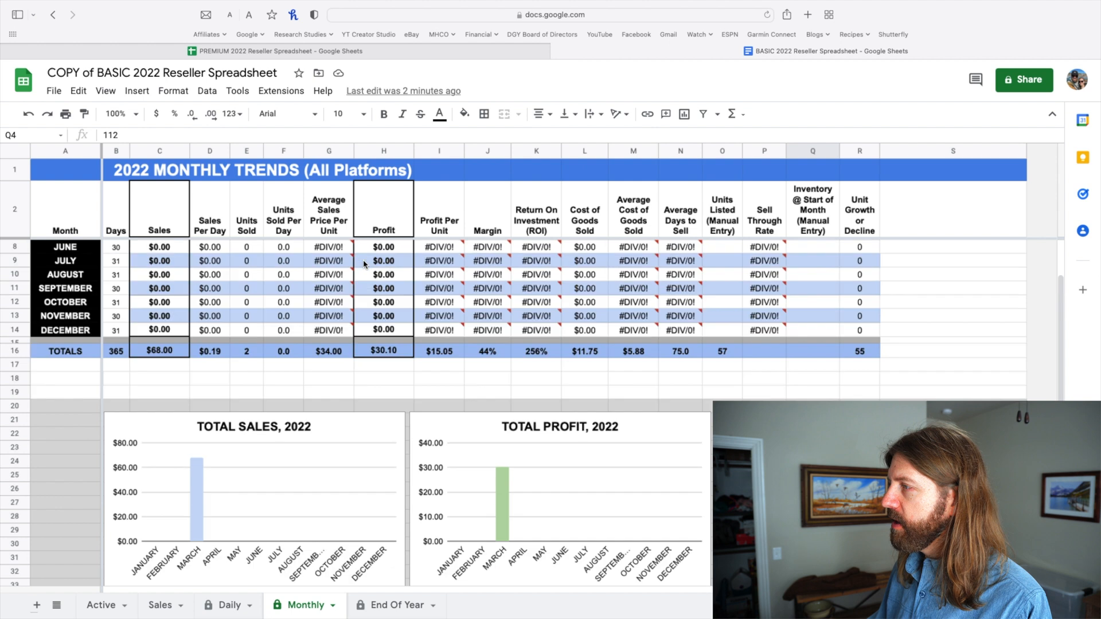
pyautogui.scroll(-3, 427, 425)
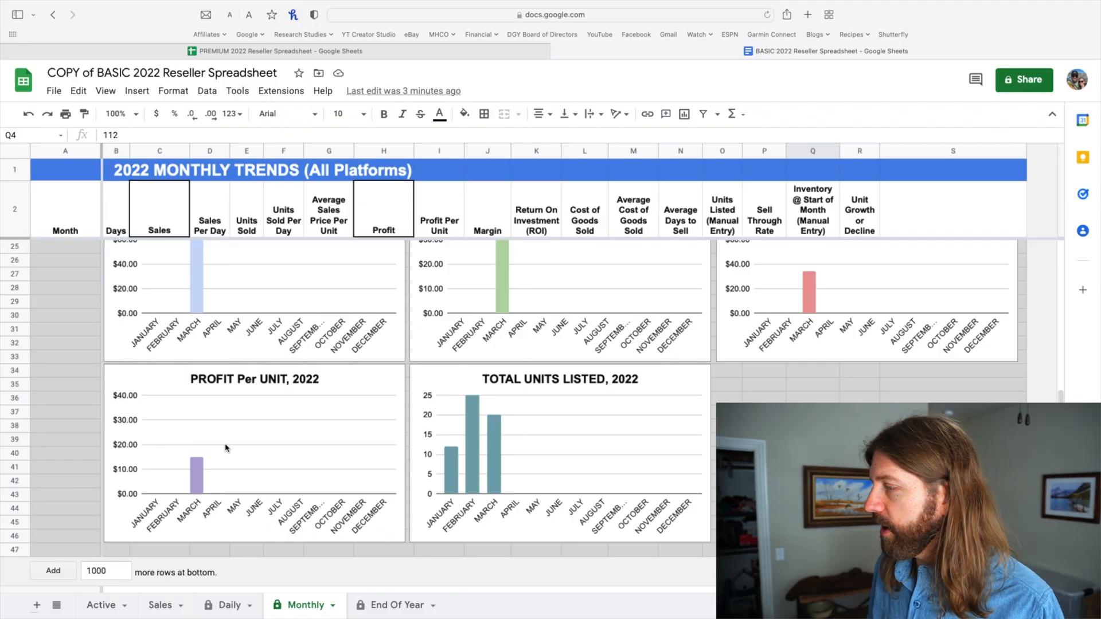
pyautogui.scroll(5, 565, 433)
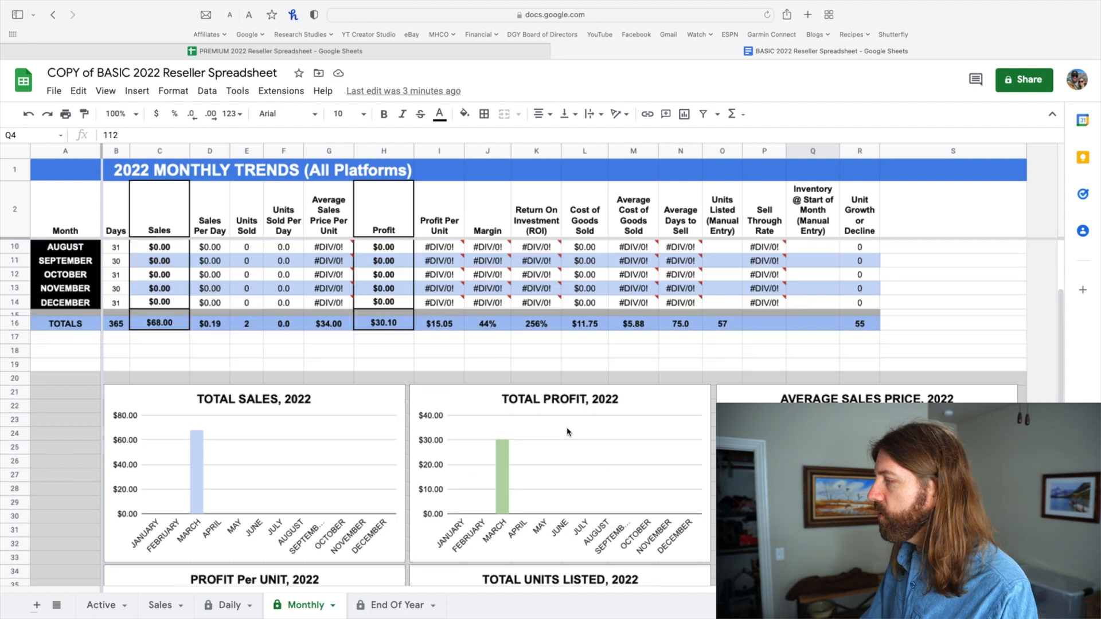
# Step: Compare the Units Listed column with the Total Units Listed chart
pyautogui.click(722, 151)
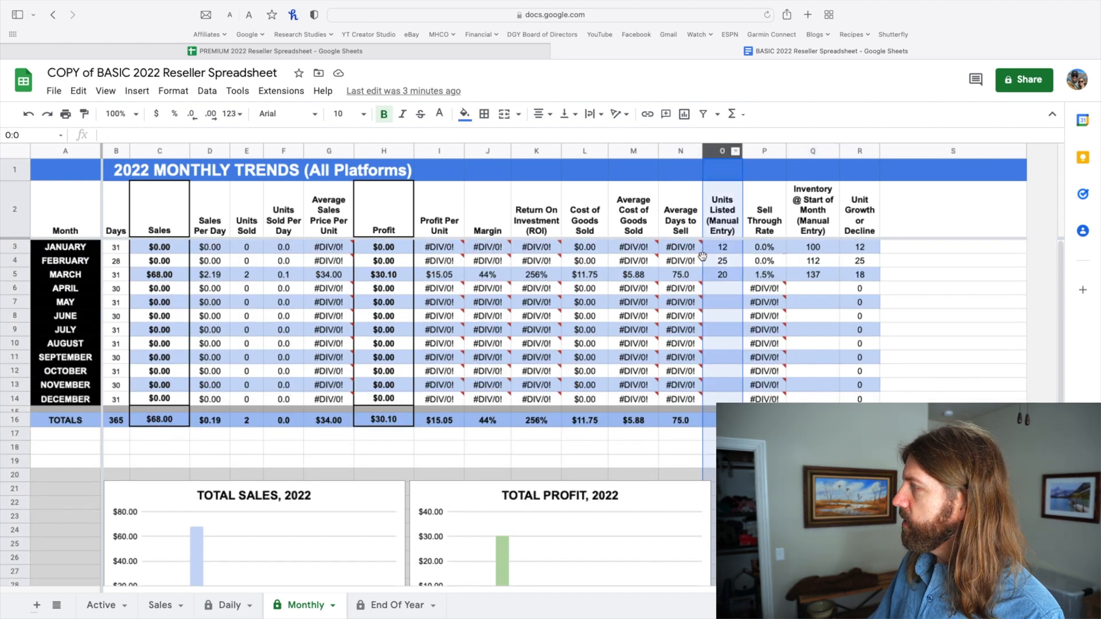
pyautogui.scroll(-5, 621, 331)
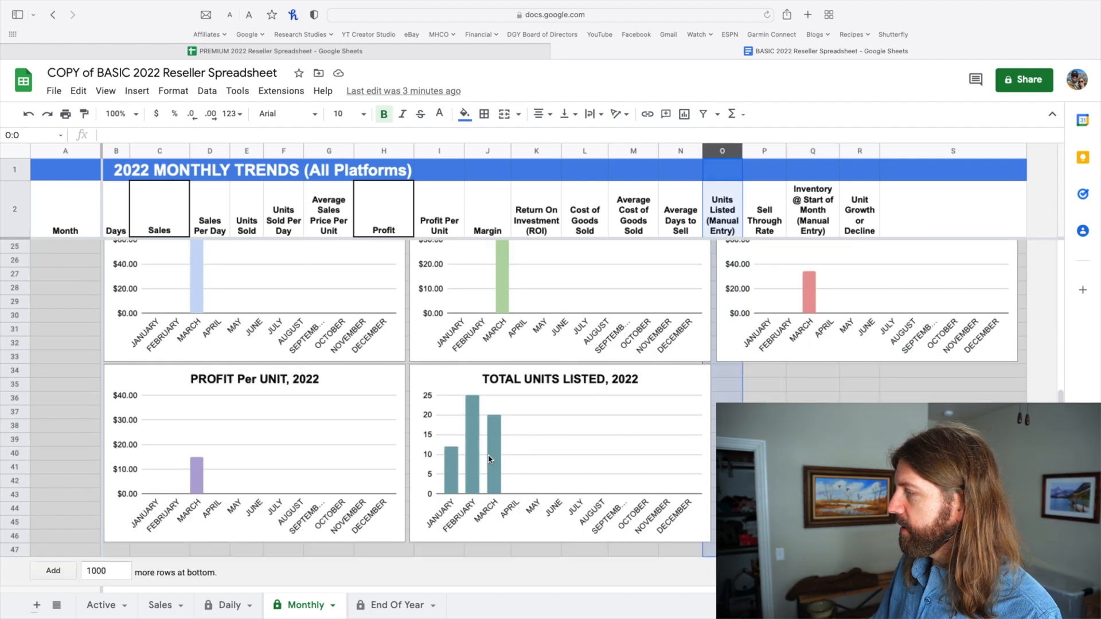
pyautogui.scroll(5, 494, 459)
pyautogui.scroll(-5, 613, 364)
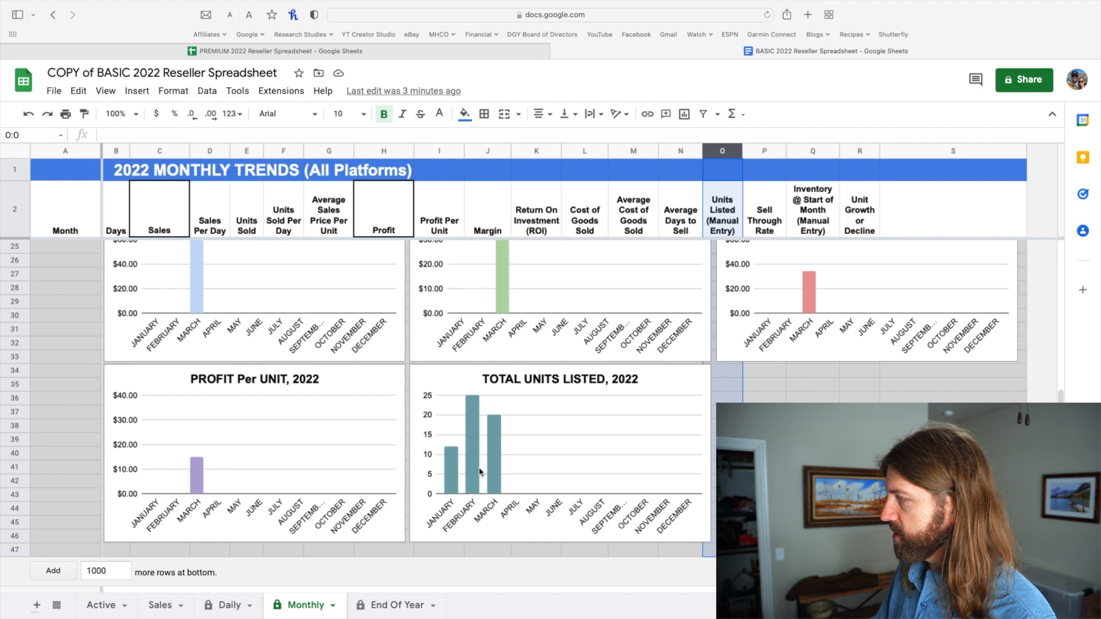
pyautogui.scroll(5, 446, 472)
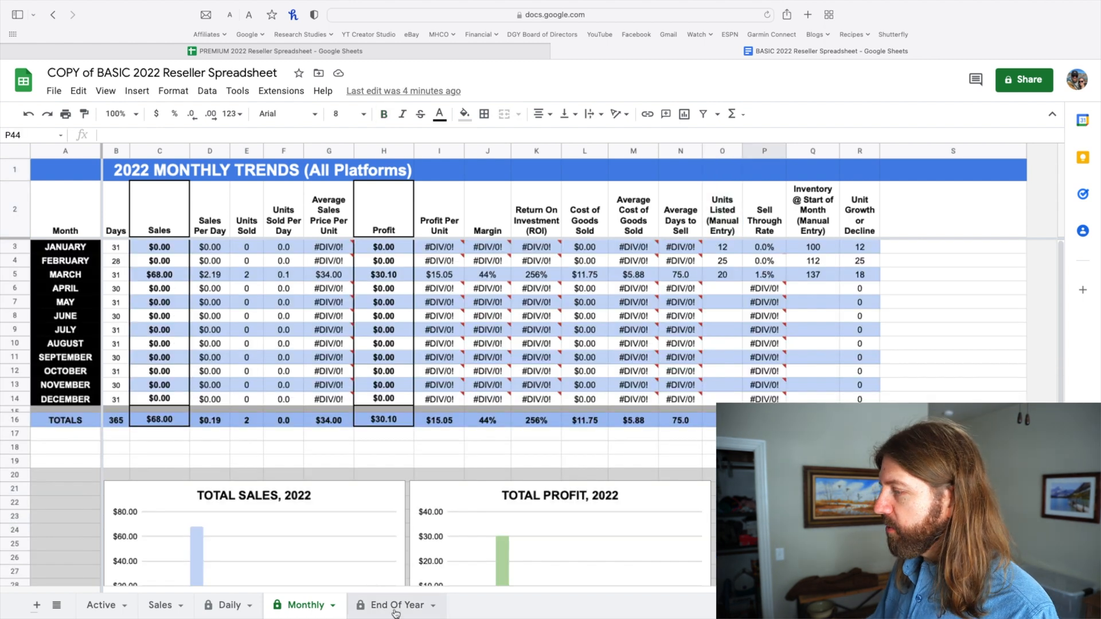
# Step: Review the End Of Year totals for sales, profit, units listed, units sold and growth or decline, including their source formulas
pyautogui.click(395, 609)
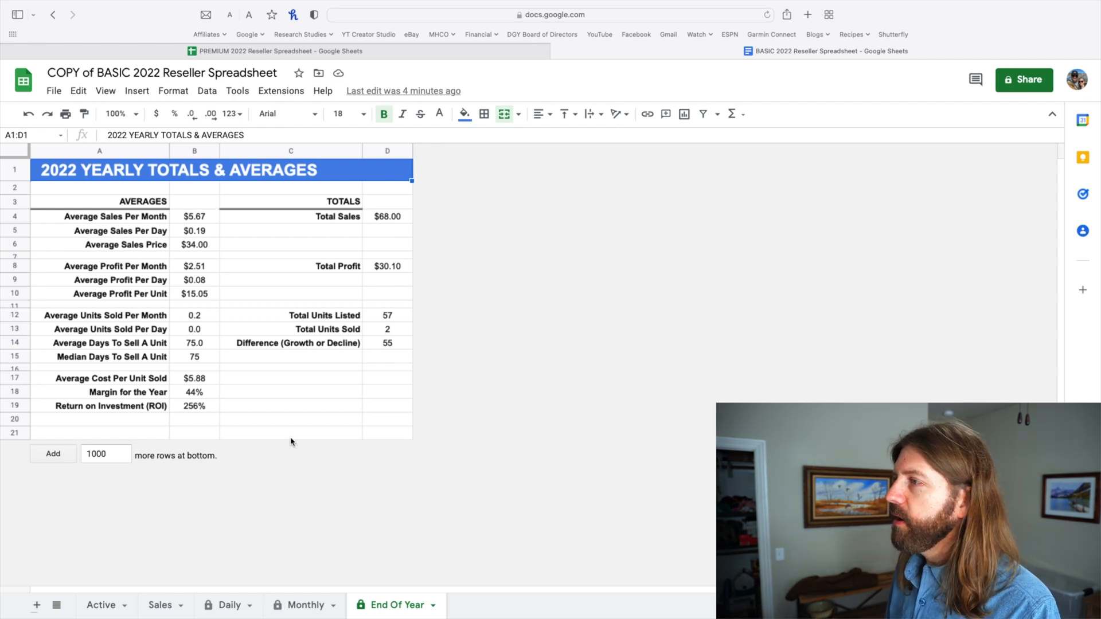
pyautogui.click(333, 217)
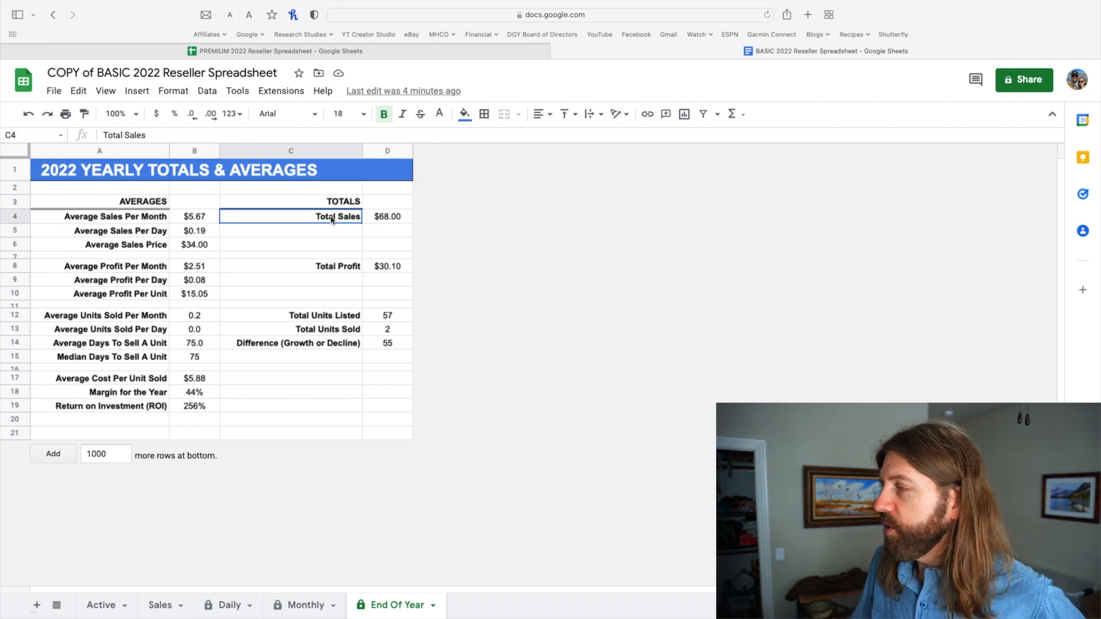
pyautogui.click(398, 222)
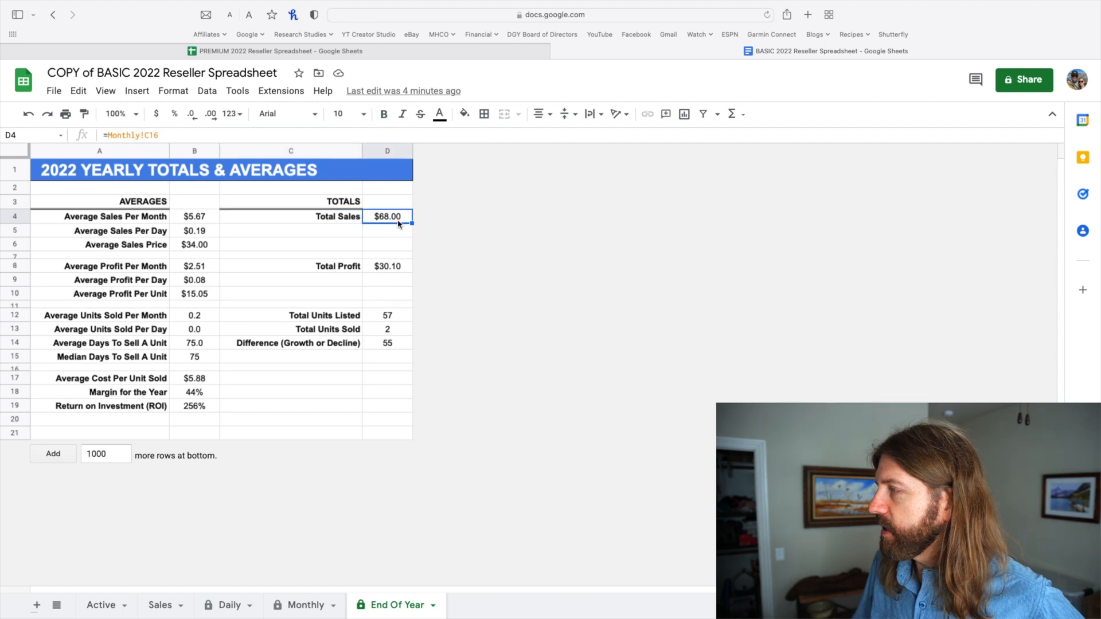
pyautogui.click(344, 269)
pyautogui.click(373, 268)
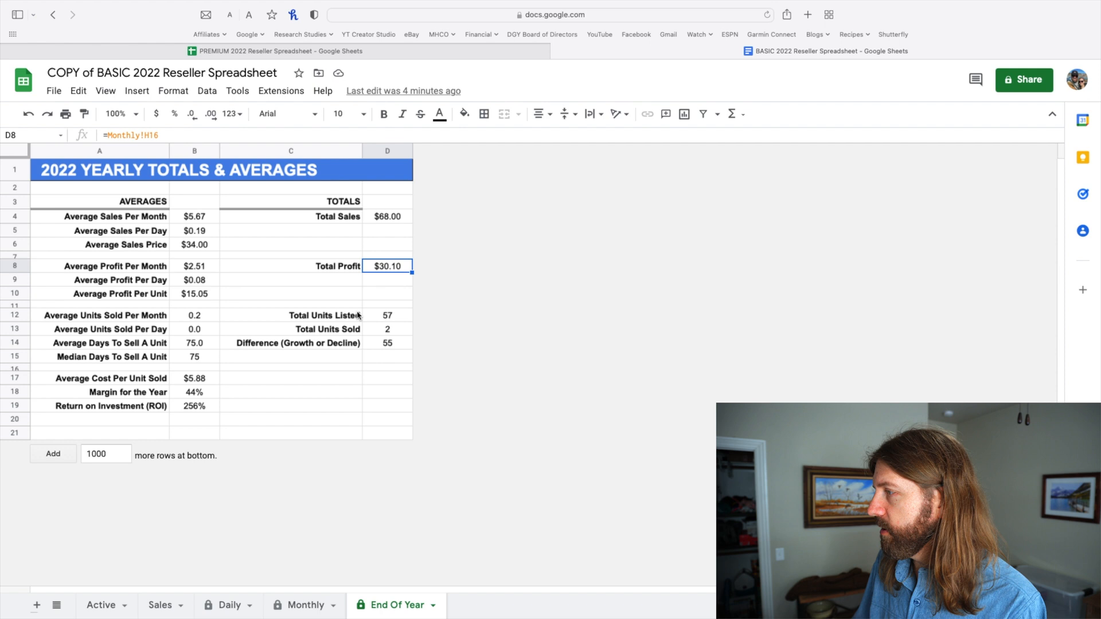
pyautogui.click(337, 321)
pyautogui.click(384, 320)
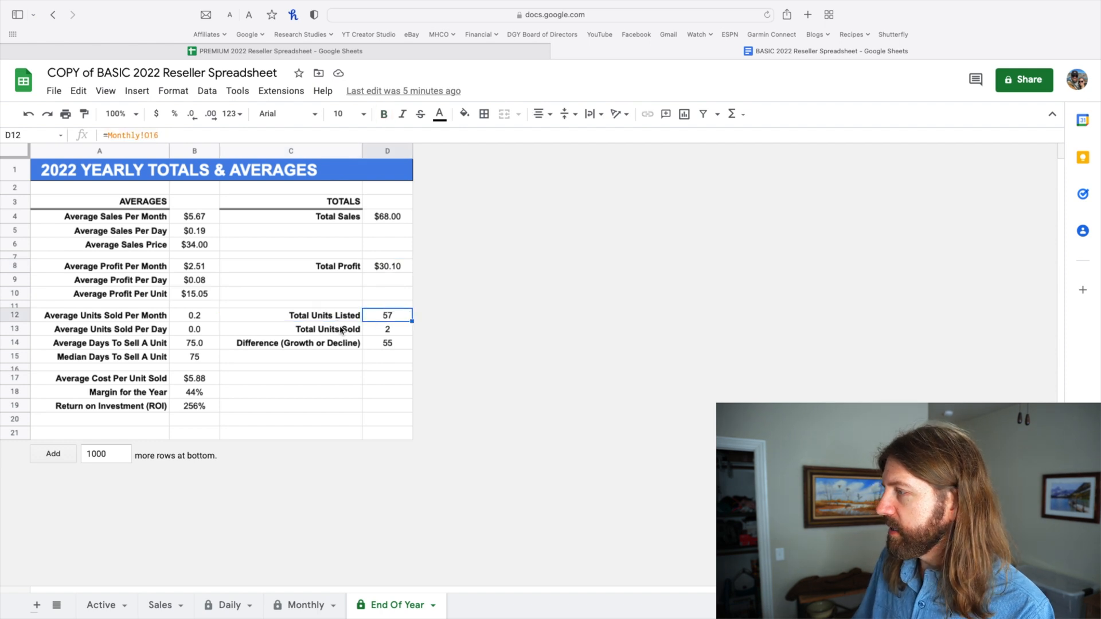
pyautogui.click(332, 334)
pyautogui.click(380, 332)
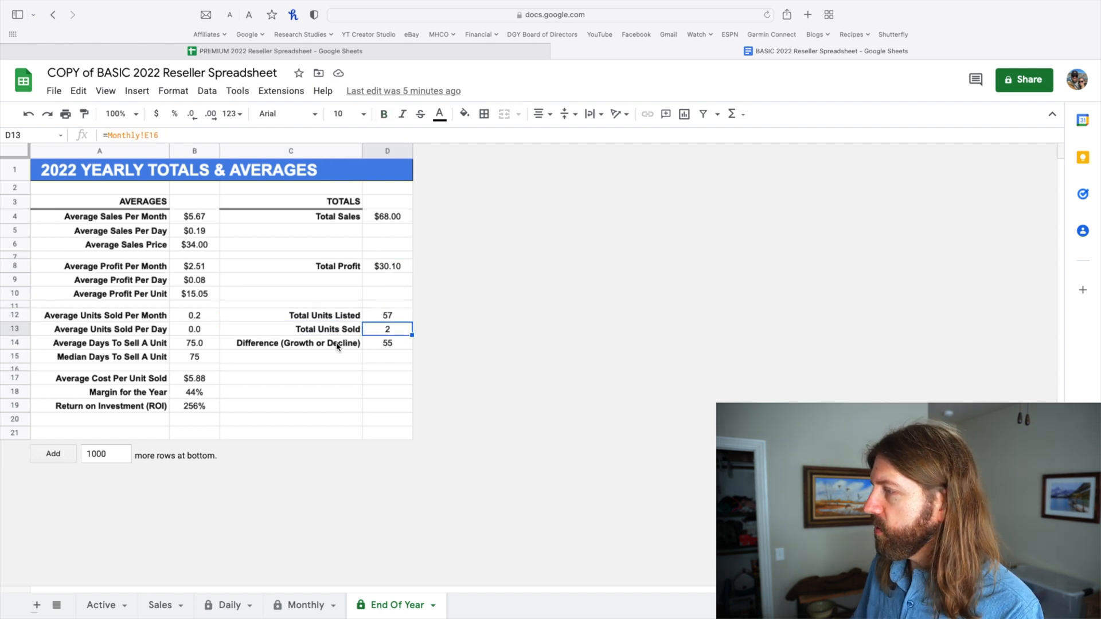
pyautogui.click(382, 344)
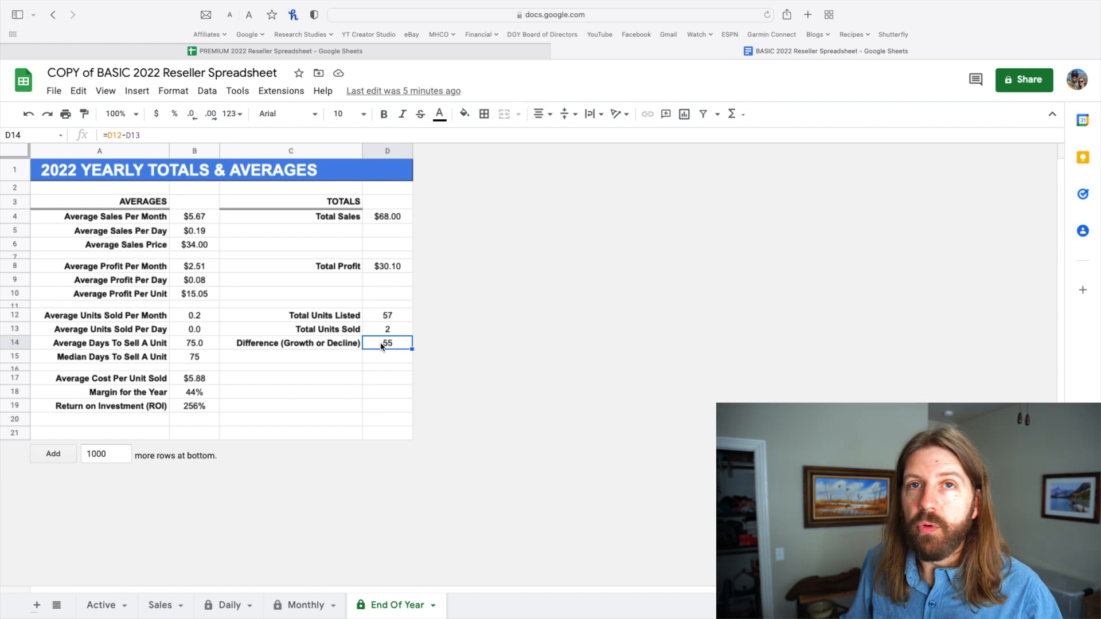
# Step: Check the End Of Year sales averages per month, per day and per sale against March's Average Sales Price on the Monthly sheet
pyautogui.moveTo(115, 218); pyautogui.dragTo(206, 371)
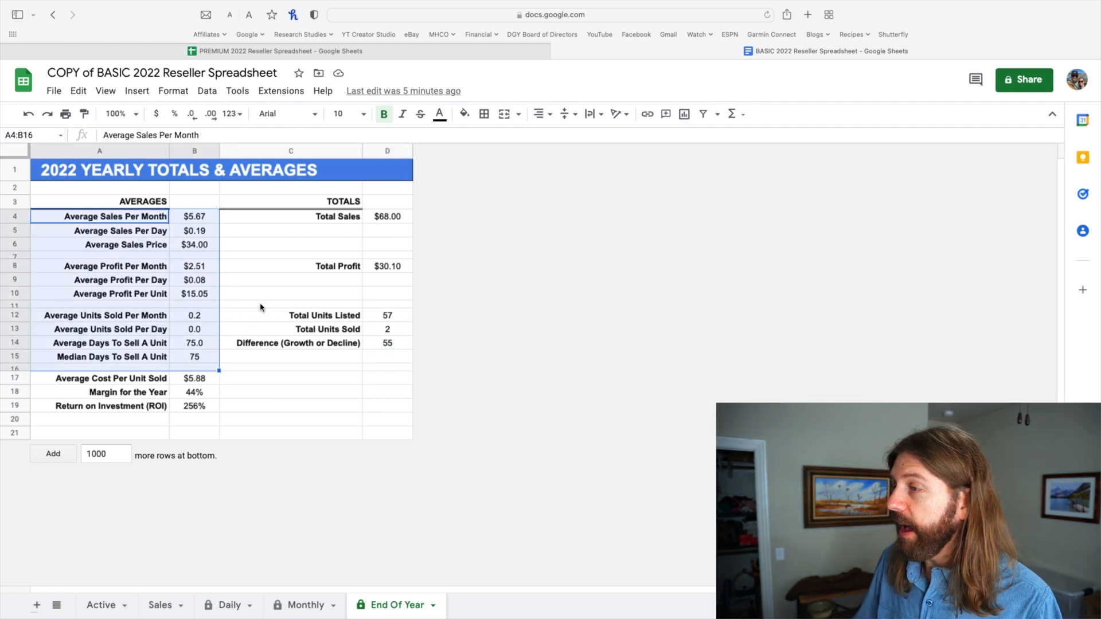
pyautogui.click(262, 284)
pyautogui.click(186, 220)
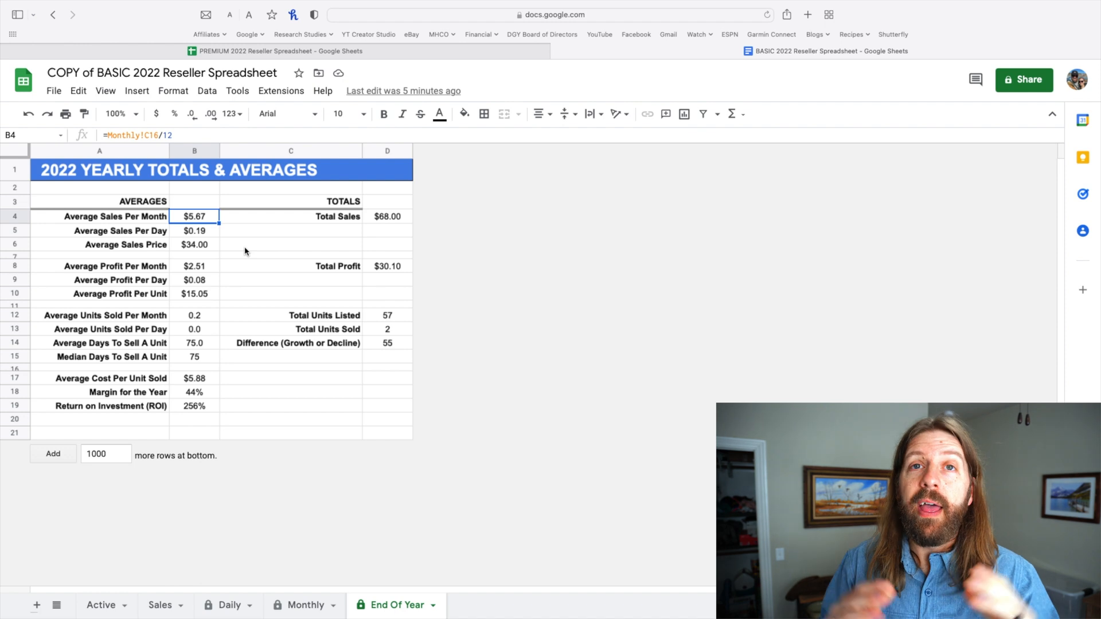
pyautogui.click(180, 232)
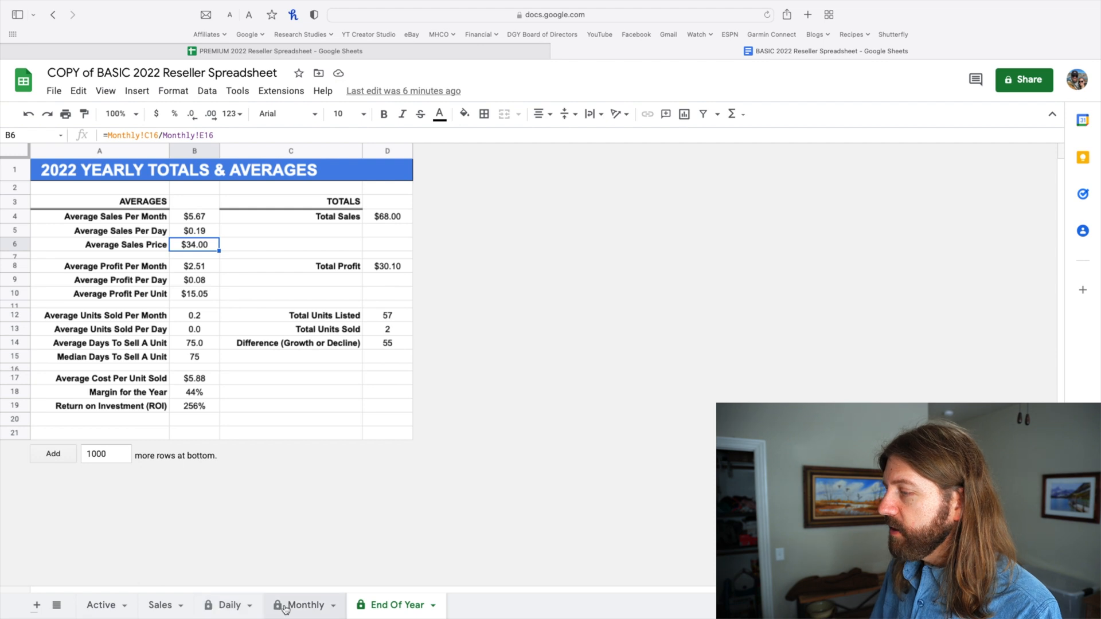
pyautogui.click(285, 607)
pyautogui.click(334, 278)
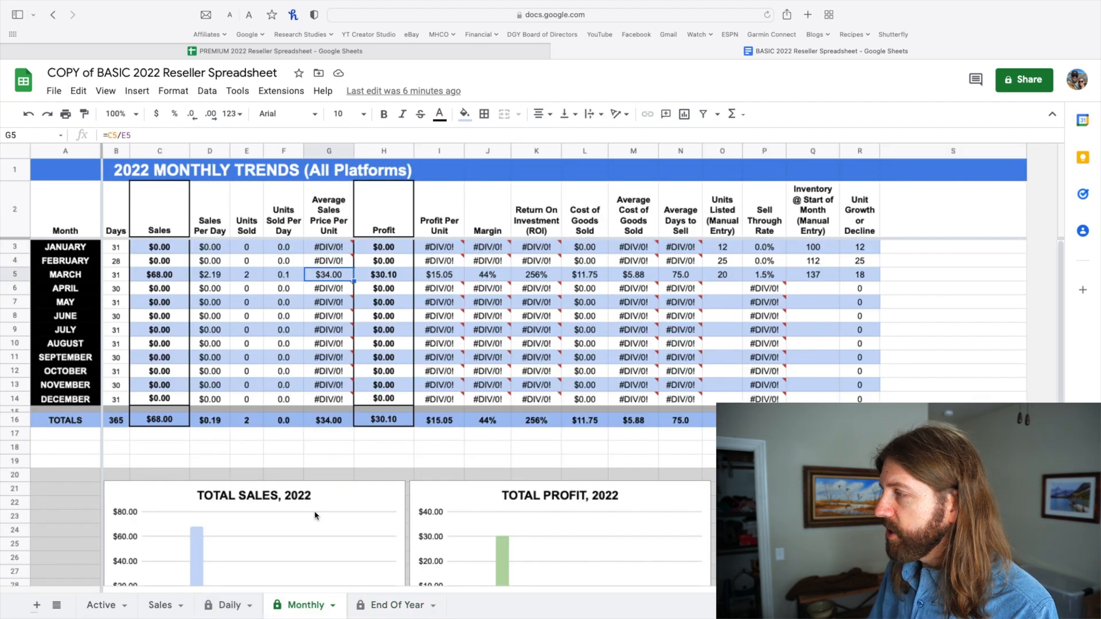
pyautogui.click(379, 607)
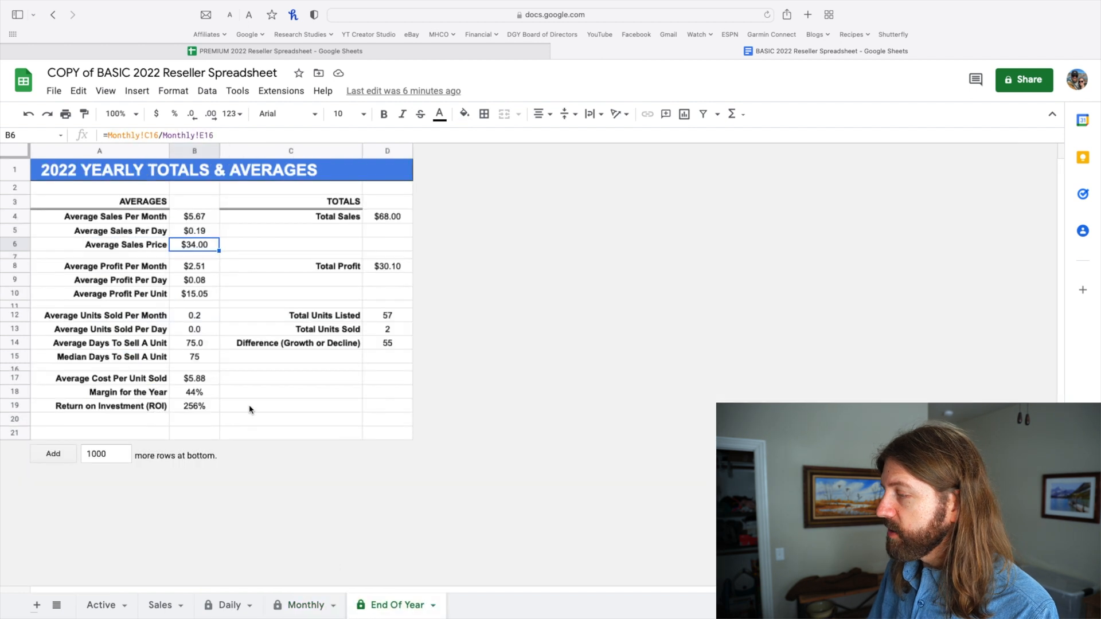
pyautogui.click(231, 245)
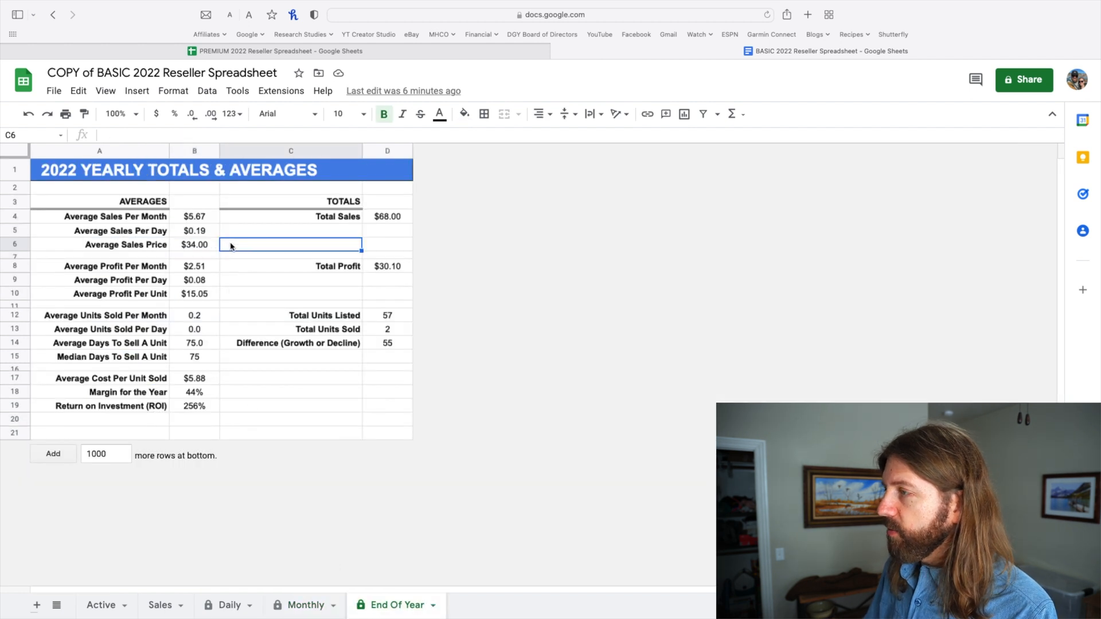
pyautogui.click(184, 246)
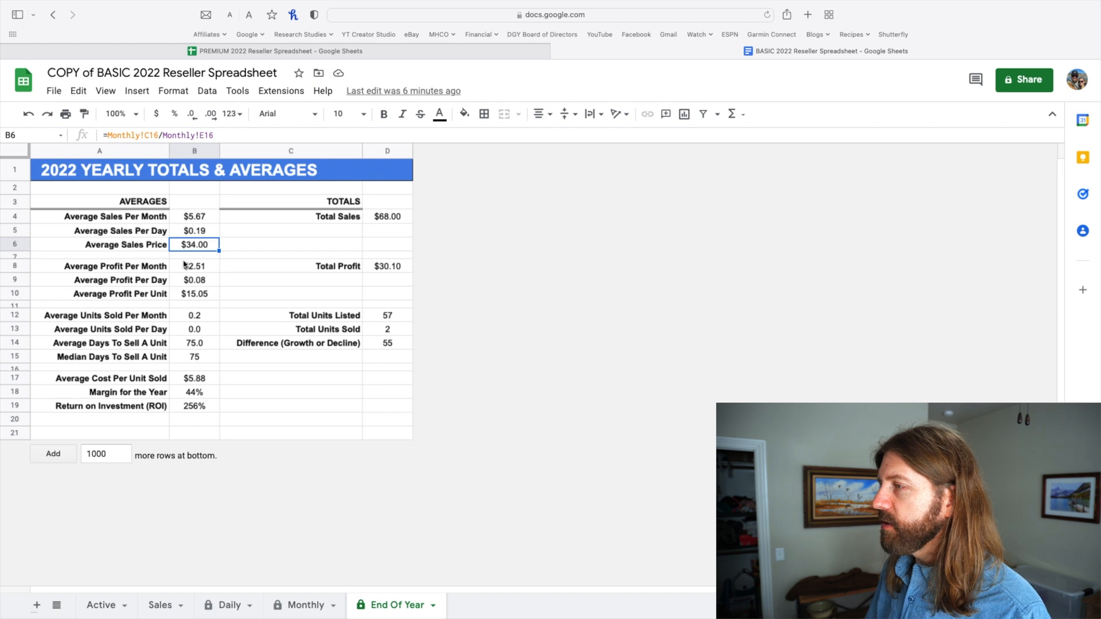
# Step: Check the End Of Year formulas for average profit per month, per day and per unit
pyautogui.click(212, 267)
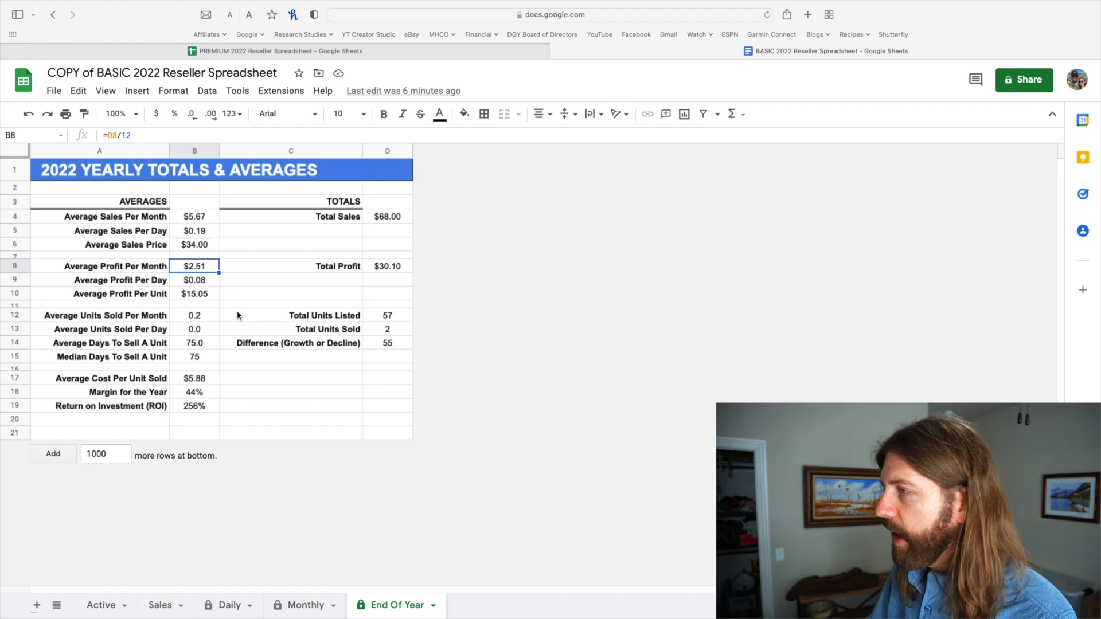
pyautogui.click(212, 284)
pyautogui.click(211, 296)
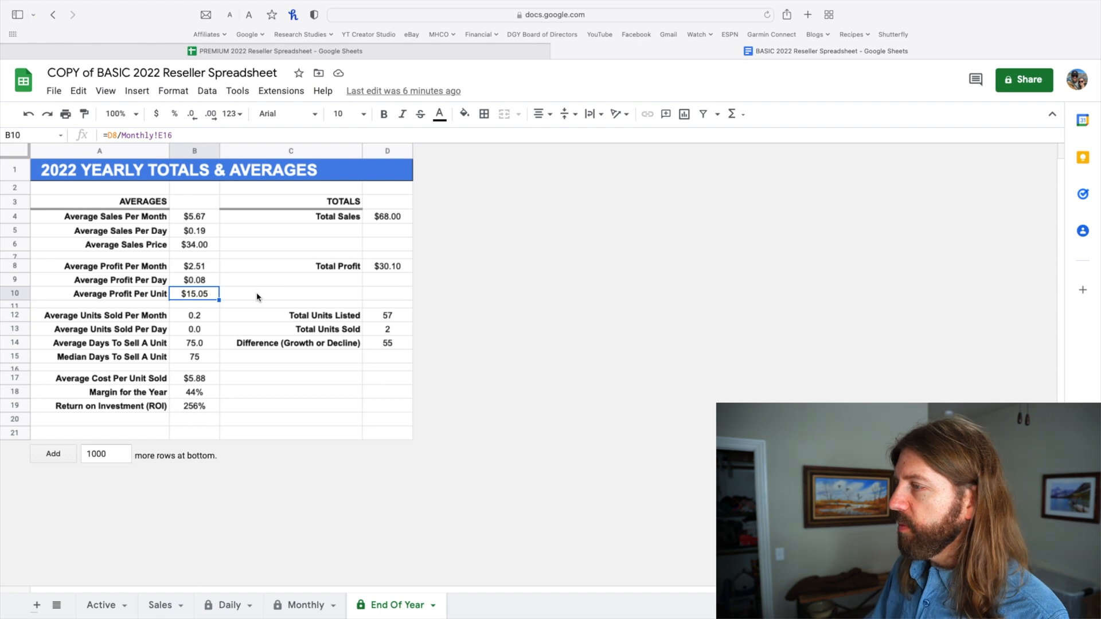
# Step: Examine the yearly average and median days to sell, average cost per unit sold, margin and return on investment
pyautogui.click(211, 345)
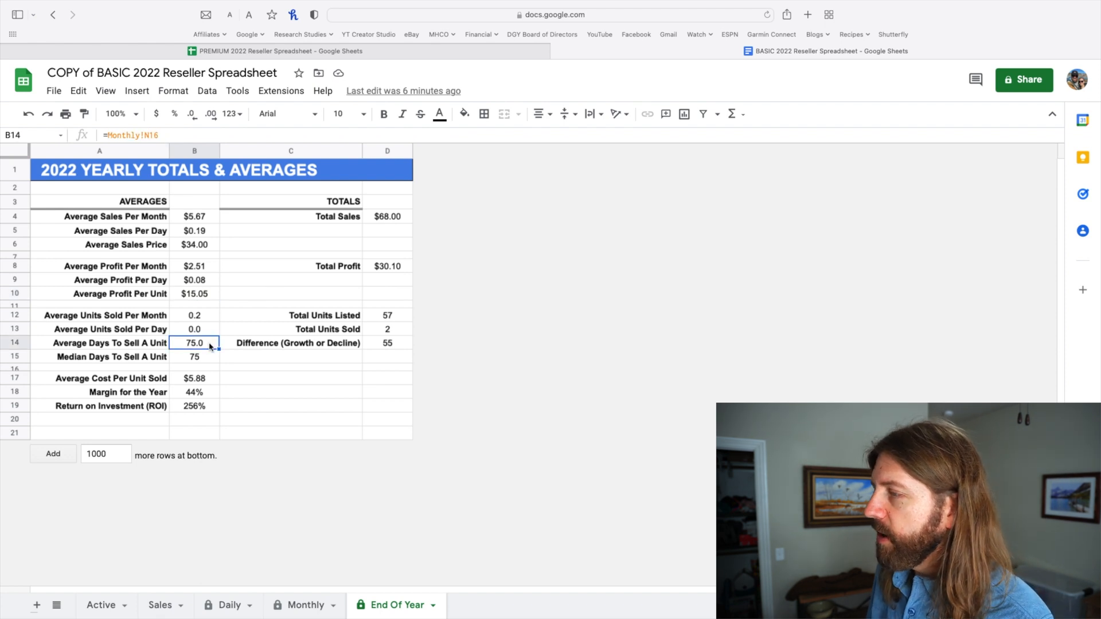
pyautogui.moveTo(211, 356); pyautogui.dragTo(109, 346)
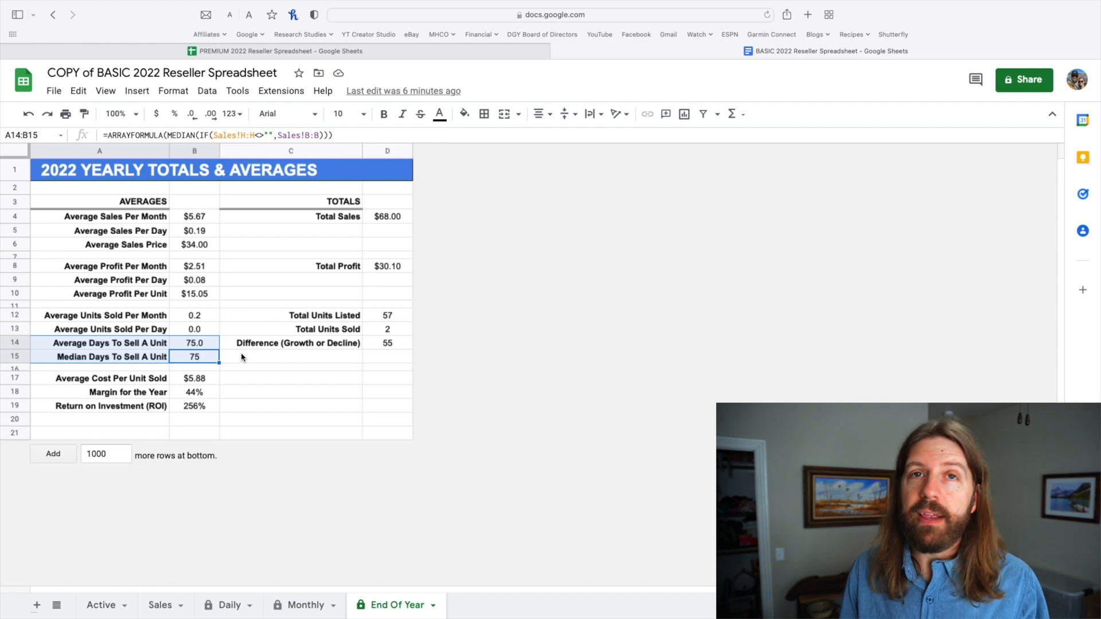
pyautogui.moveTo(195, 343); pyautogui.dragTo(207, 363)
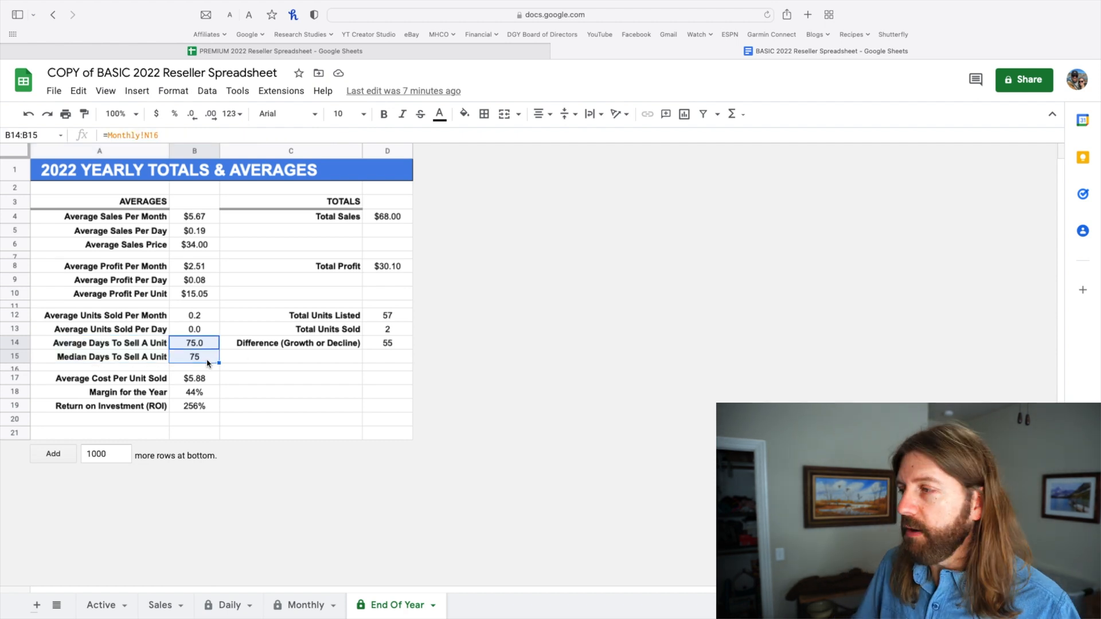
pyautogui.click(235, 360)
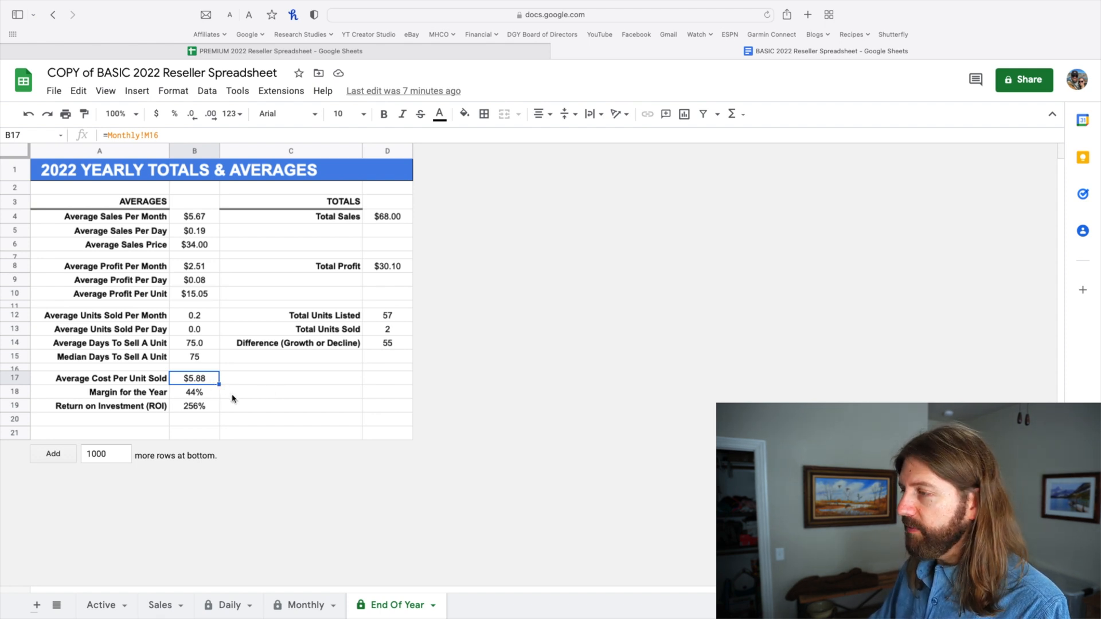
pyautogui.click(210, 396)
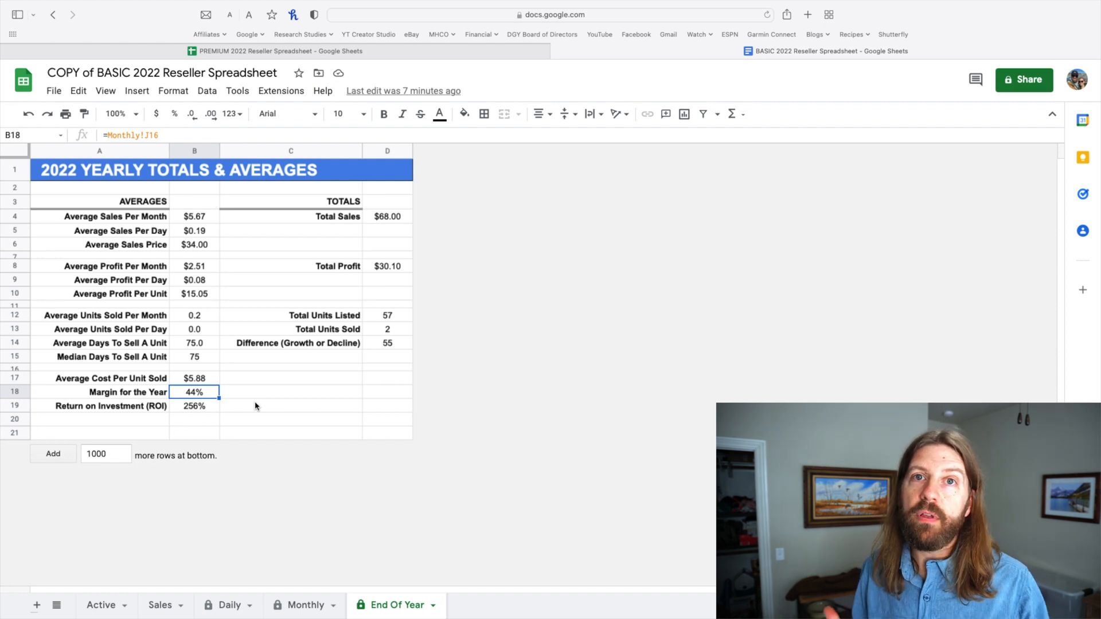
pyautogui.press('Down')
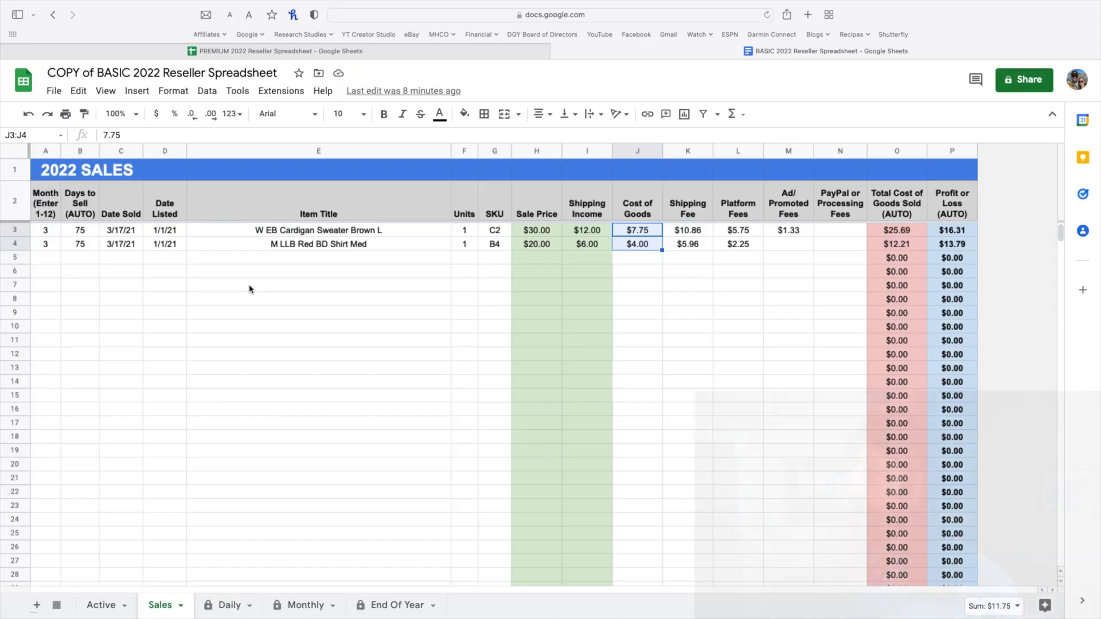
# Step: Clear the sale price, shipping income, shipping fee and platform fees of the M LLB Red BD Shirt Med row in Sales
pyautogui.moveTo(46, 246); pyautogui.dragTo(662, 253)
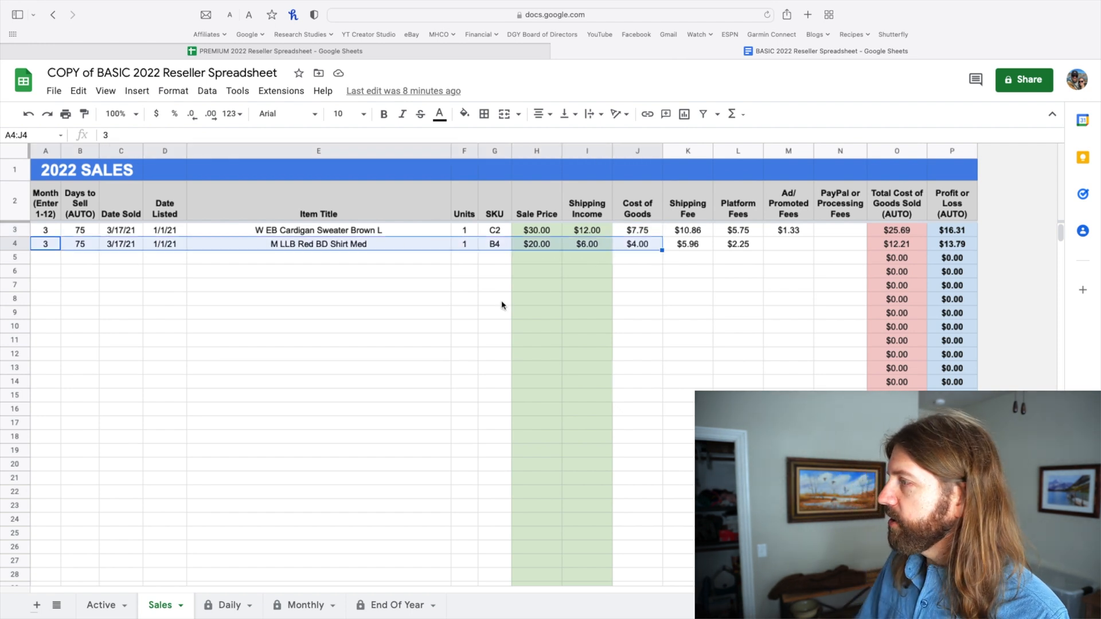
pyautogui.click(545, 247)
pyautogui.press('Delete')
pyautogui.click(587, 245)
pyautogui.press('Delete')
pyautogui.click(687, 245)
pyautogui.press('Delete')
pyautogui.click(728, 245)
pyautogui.press('Delete')
# Step: Copy the red shirt's entry from Date Listed through Cost of Goods into the first empty row of the Active sheet
pyautogui.click(647, 249)
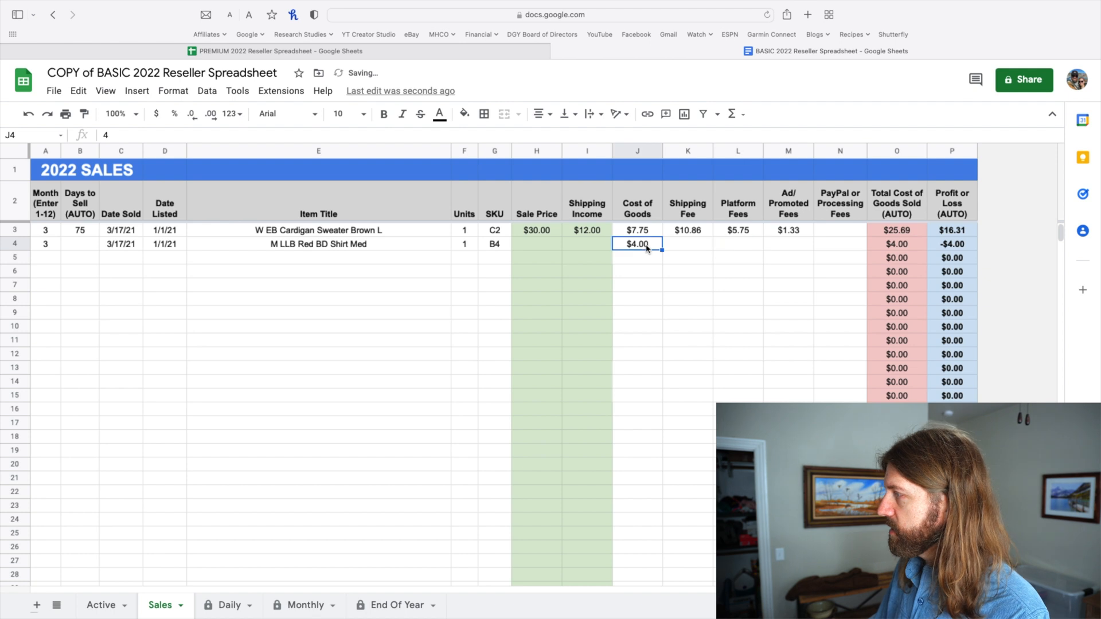
pyautogui.moveTo(165, 243); pyautogui.dragTo(634, 248)
pyautogui.hotkey('ctrl', 'c')
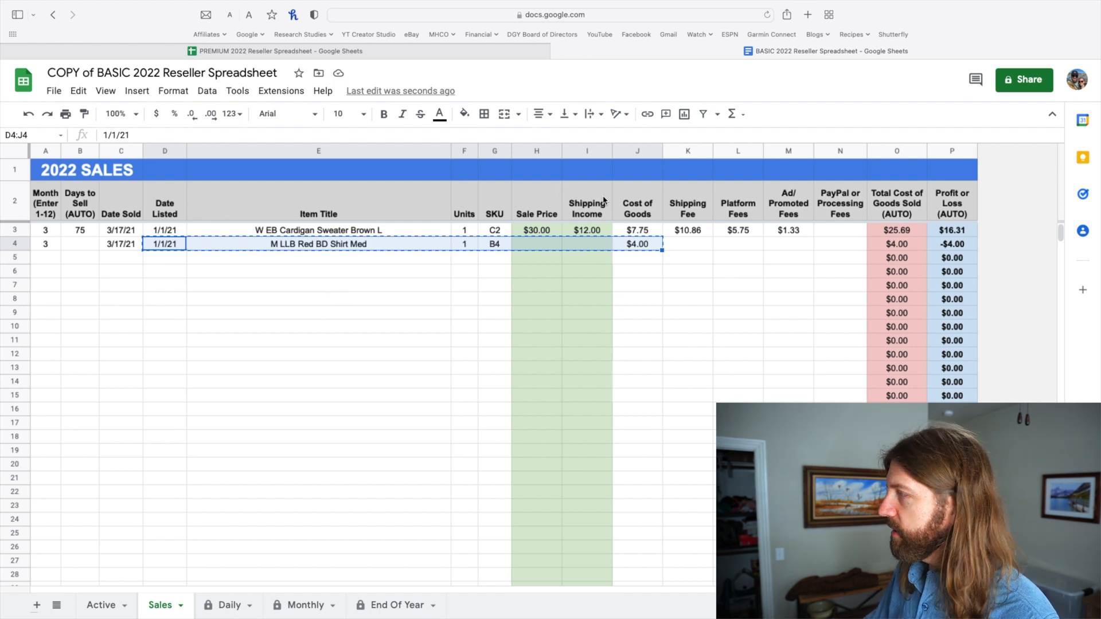
pyautogui.click(103, 606)
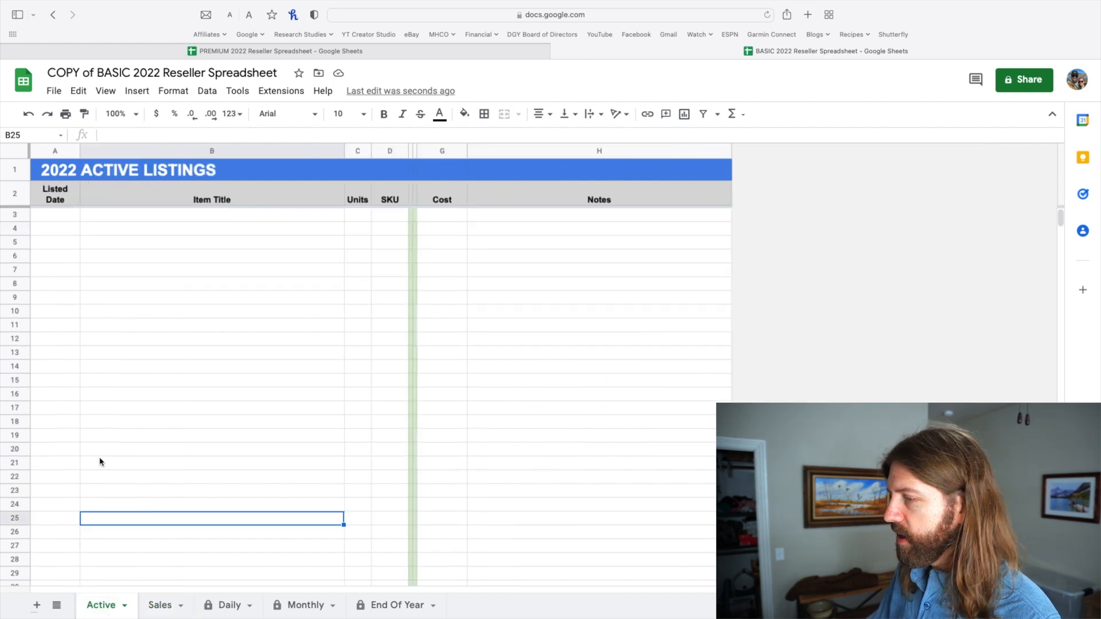
pyautogui.click(58, 218)
pyautogui.press('super+v')
pyautogui.click(147, 259)
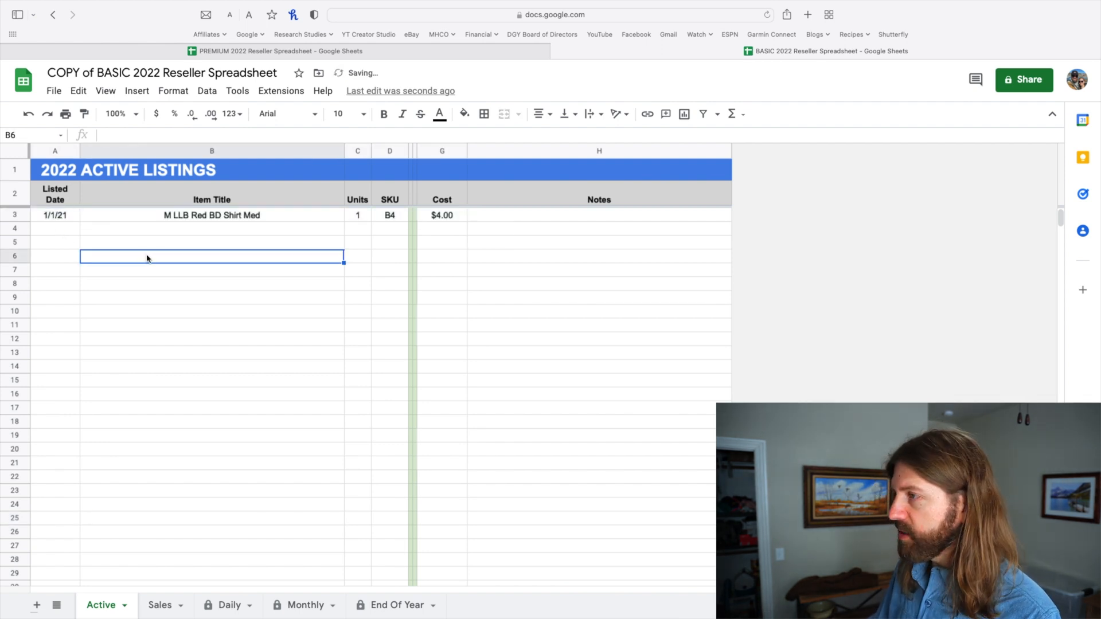
# Step: Clear the red shirt's remaining Sales entries from Month through Cost of Goods, keeping the row's automatic total formulas
pyautogui.click(160, 605)
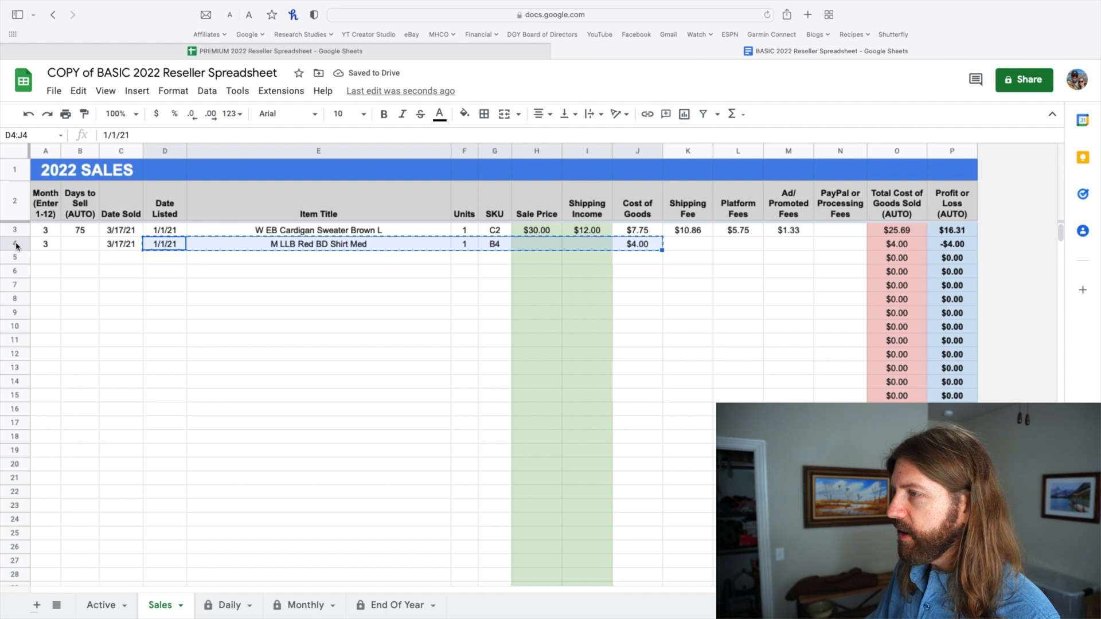
pyautogui.click(16, 244)
pyautogui.rightClick(16, 244)
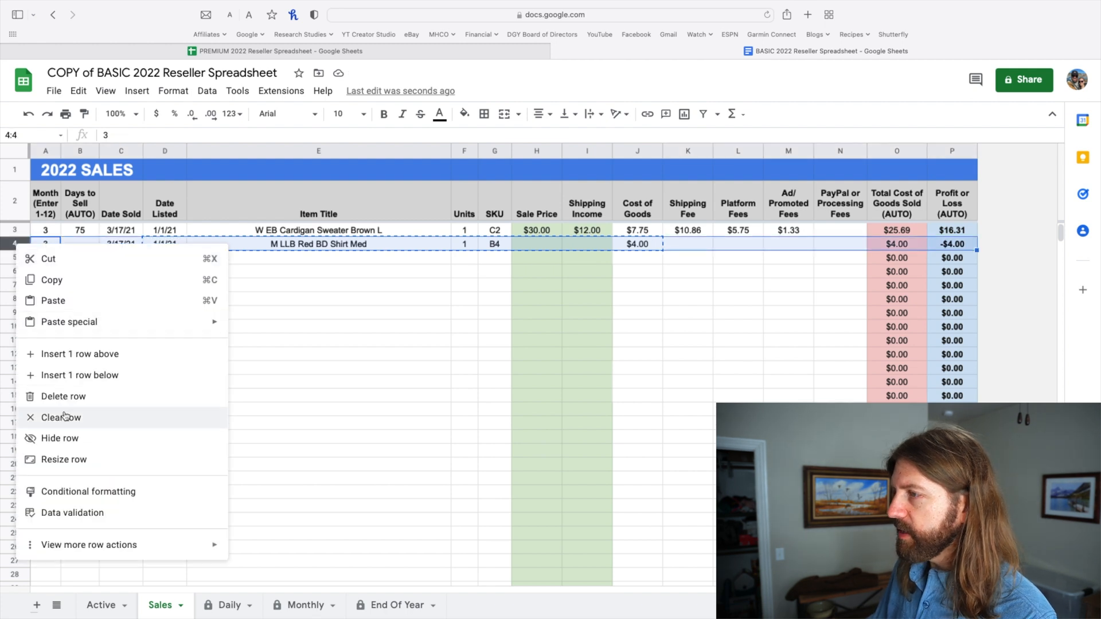
pyautogui.click(304, 346)
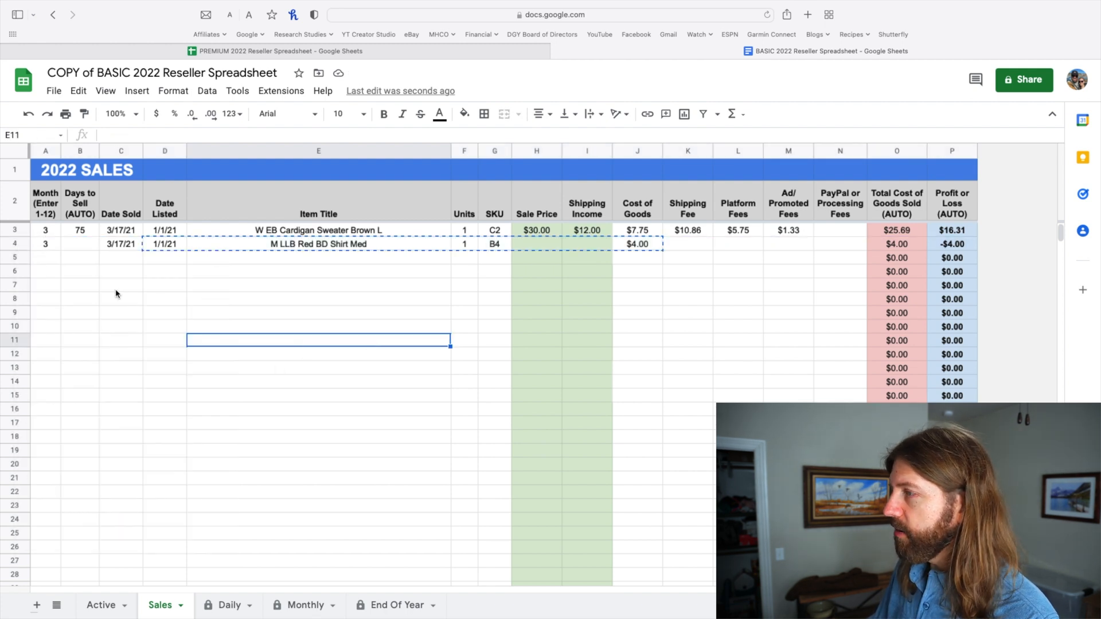
pyautogui.moveTo(45, 246); pyautogui.dragTo(637, 249)
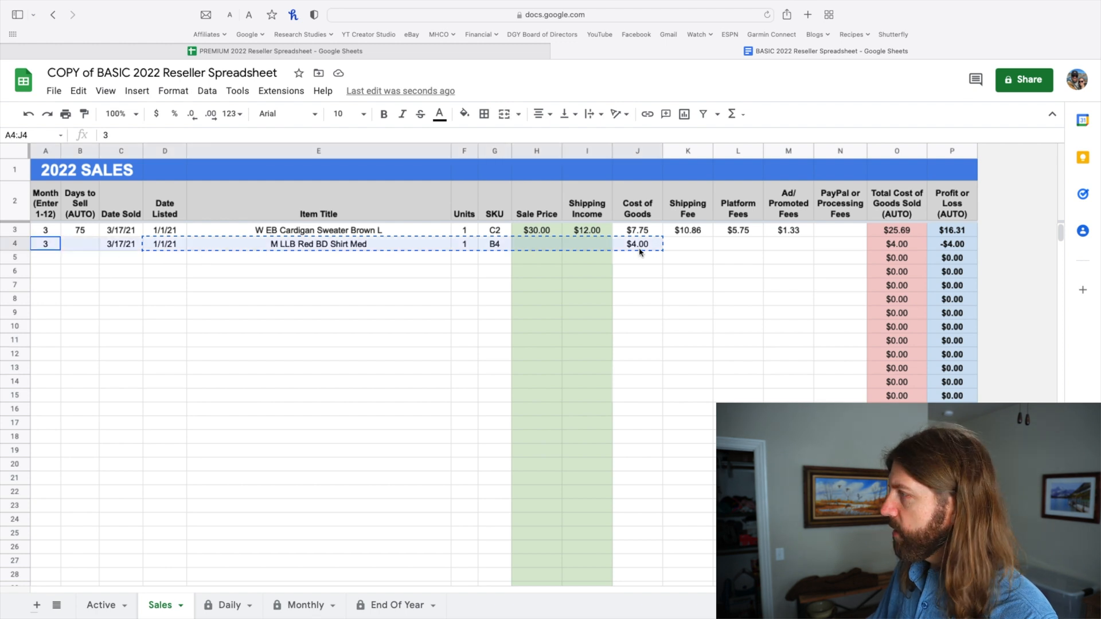
pyautogui.press('Delete')
pyautogui.click(297, 319)
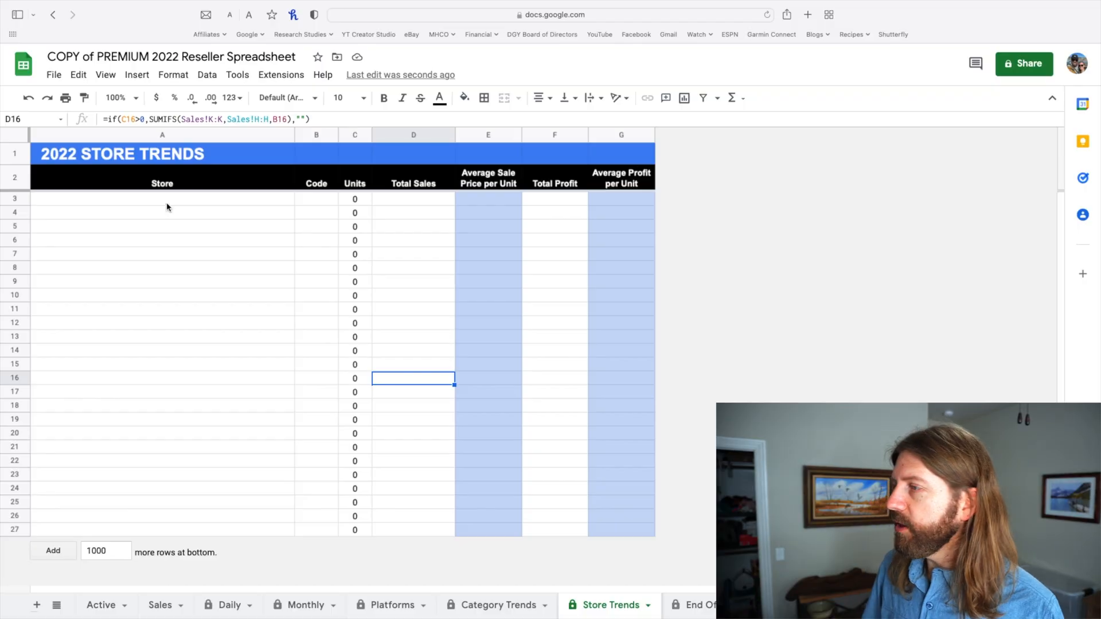
# Step: Look over the Category Trends and Store Trends sheets of the PREMIUM spreadsheet, focusing on the Category and Code columns
pyautogui.click(488, 609)
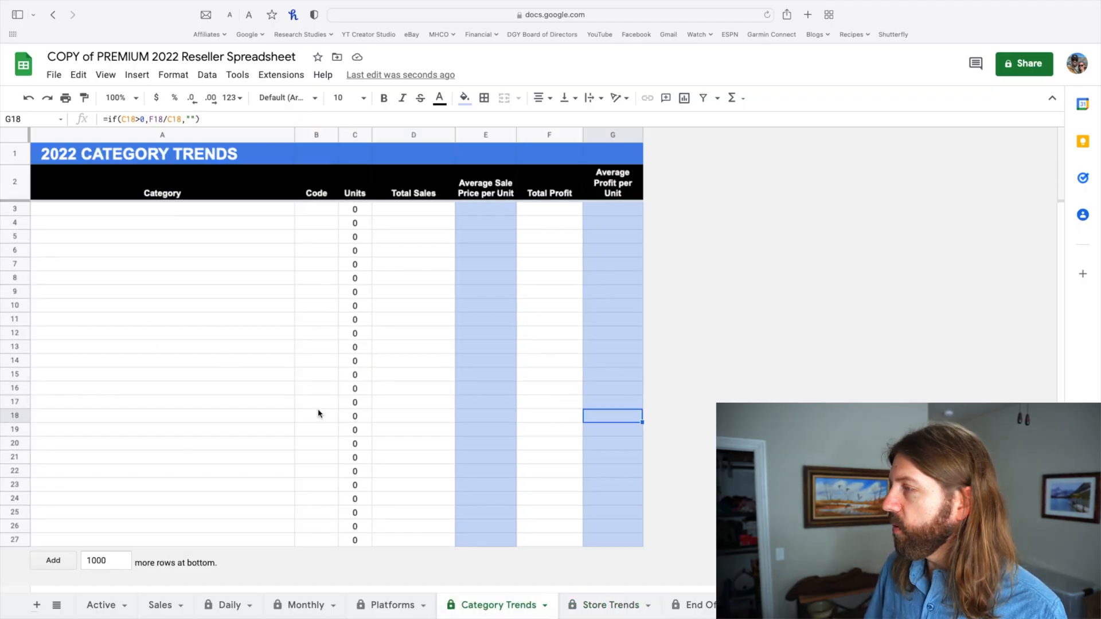
pyautogui.click(579, 603)
pyautogui.click(499, 610)
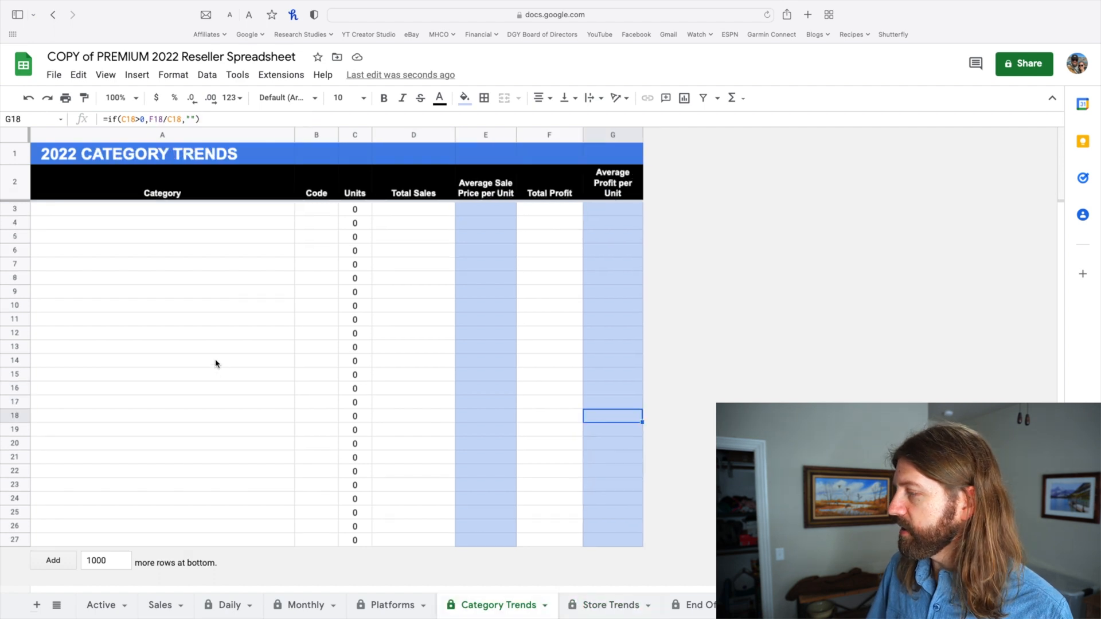
pyautogui.moveTo(156, 211); pyautogui.dragTo(308, 541)
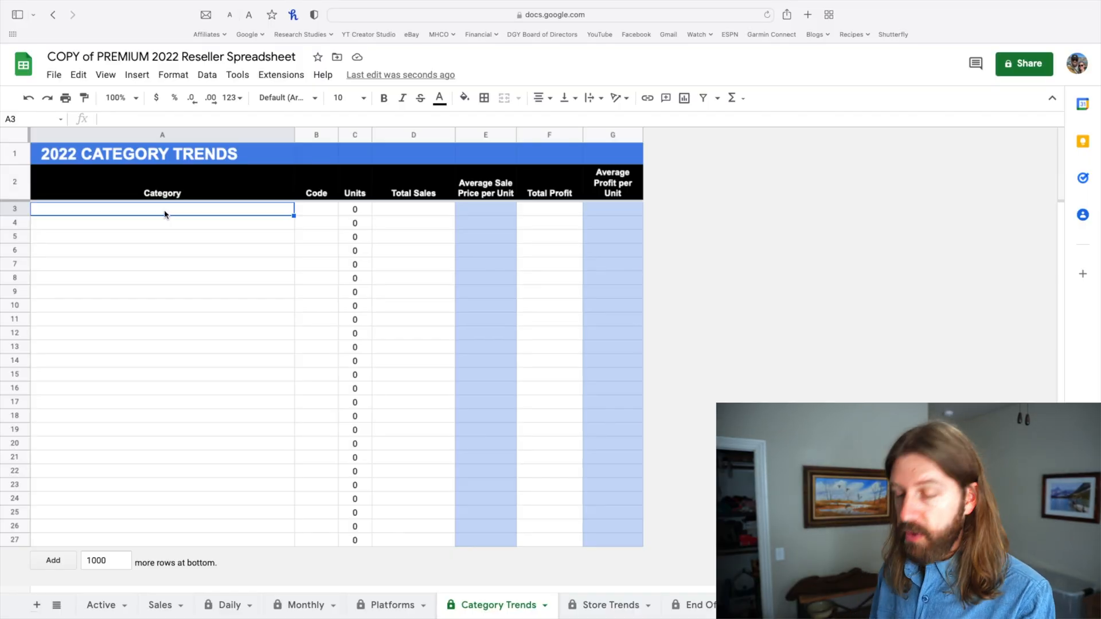
# Step: List Electronics, Golf Clubs, Dishes, Plushes and Mens Shirts as the first five categories in the Category Trends sheet
pyautogui.write('Electronice')
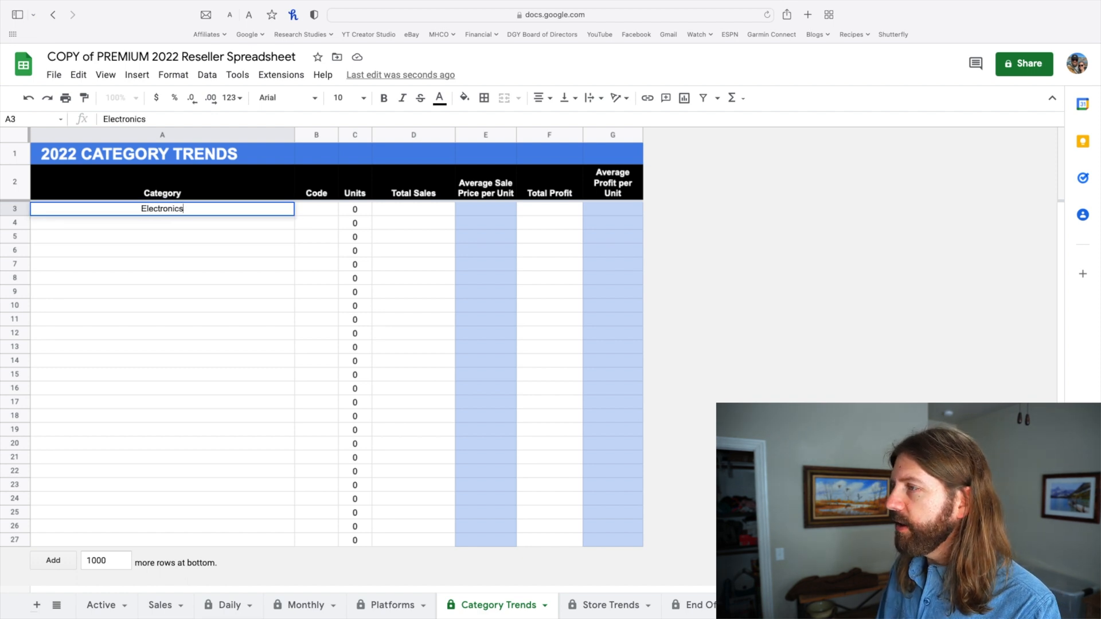
pyautogui.press('Return')
pyautogui.write('Golf Clubs')
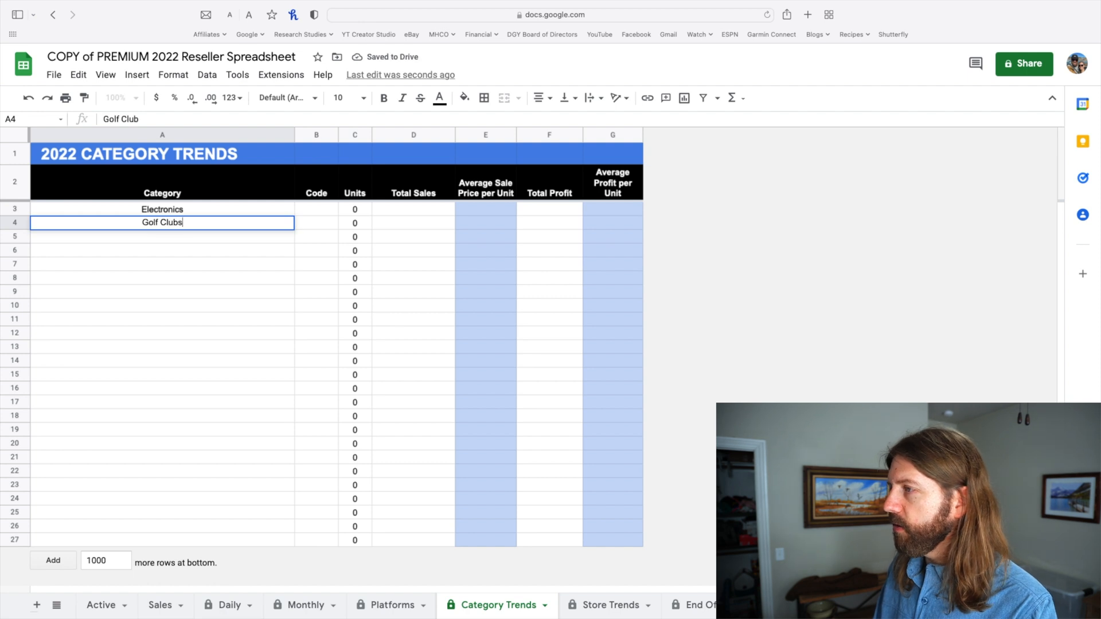
pyautogui.press('Return')
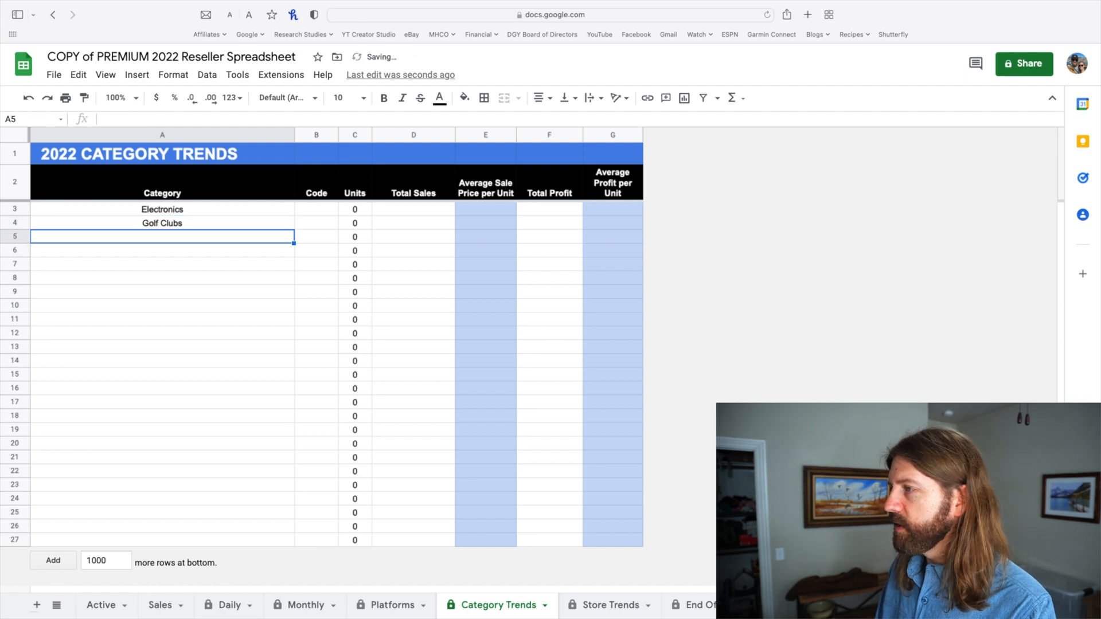
pyautogui.write('Dishes')
pyautogui.press('Return')
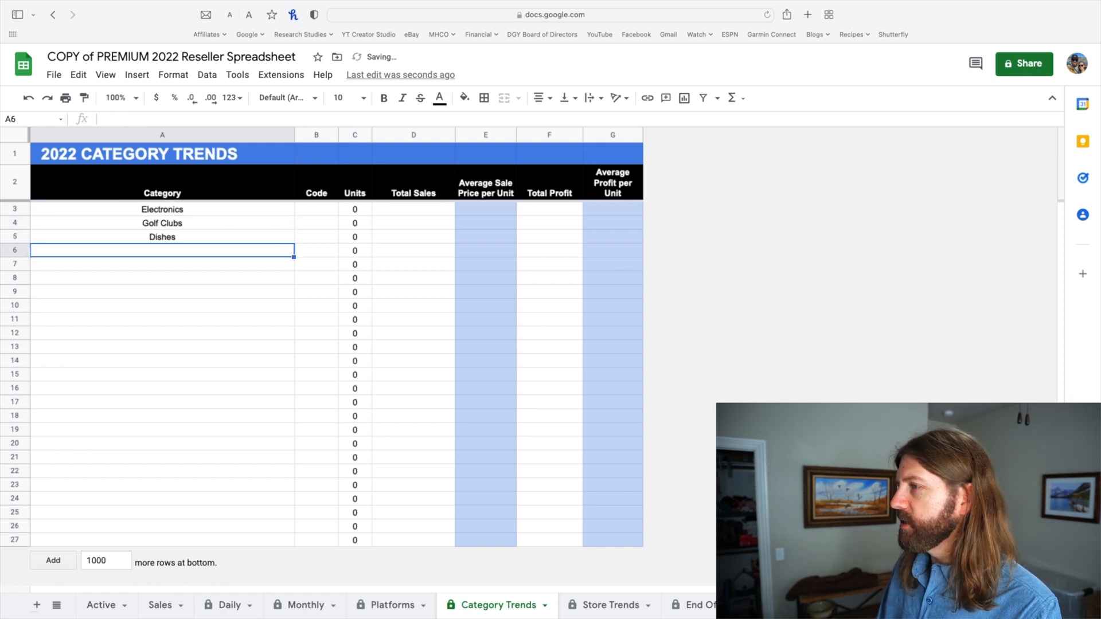
pyautogui.write('Plushes')
pyautogui.press('Return')
pyautogui.write('Mens Shirts')
pyautogui.press('Return')
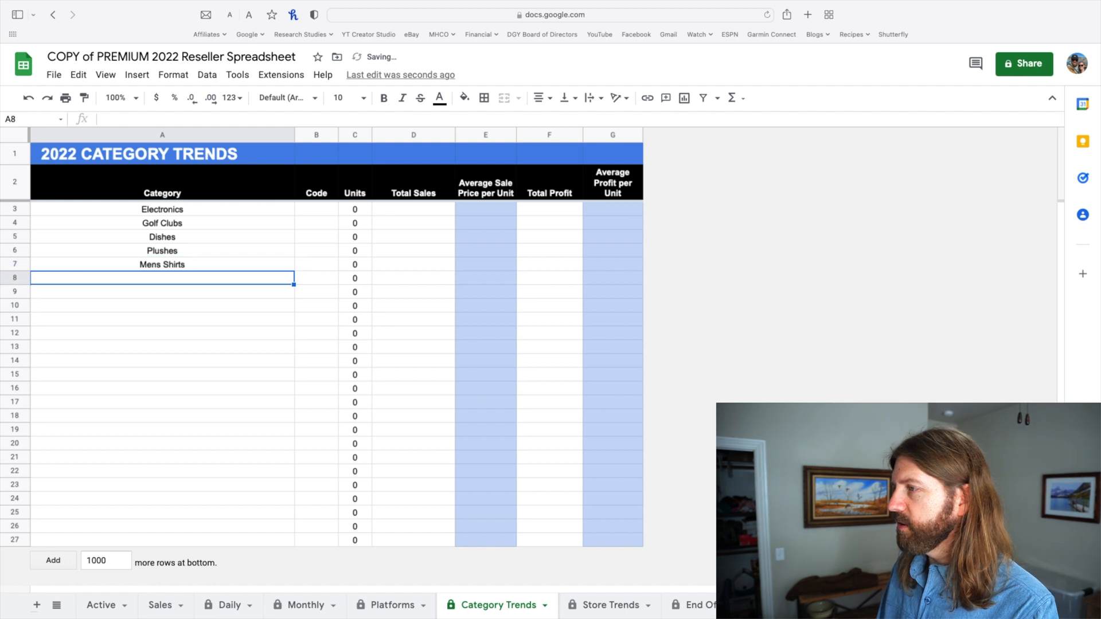
# Step: Add Womens Shirts, Mens Jeans and Womens Jeans below Mens Shirts in the Category column
pyautogui.write('Womens Shirts')
pyautogui.press('Return')
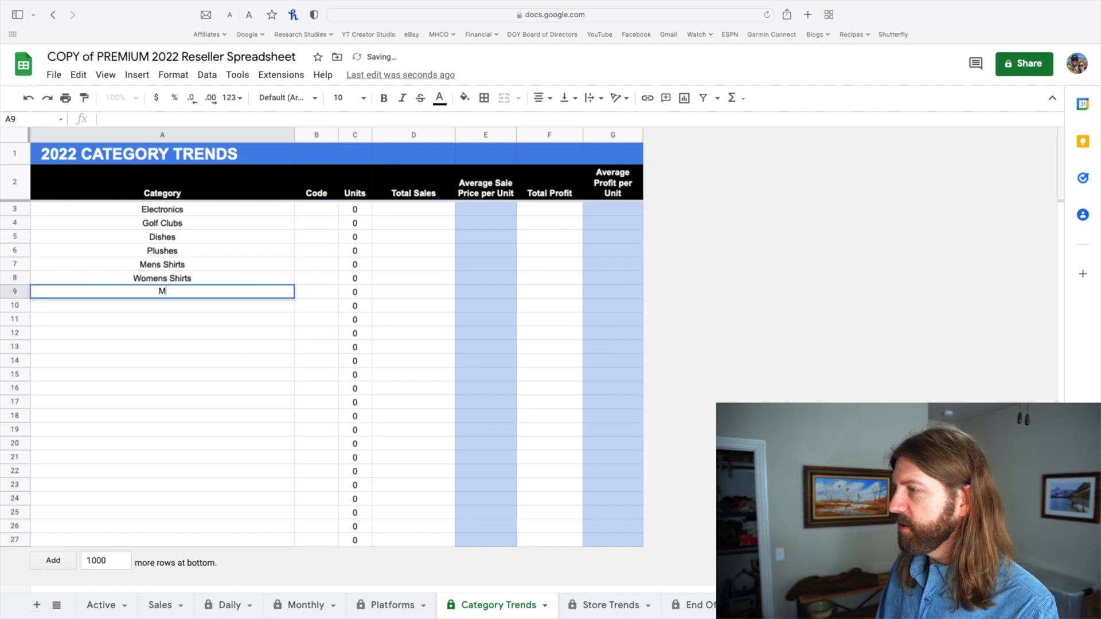
pyautogui.write('Mens Jeans')
pyautogui.press('Return')
pyautogui.write('Womens jeans')
pyautogui.press('BackSpace')
pyautogui.press('BackSpace')
pyautogui.press('BackSpace')
pyautogui.press('BackSpace')
pyautogui.press('BackSpace')
pyautogui.write('Jeans')
pyautogui.press('Return')
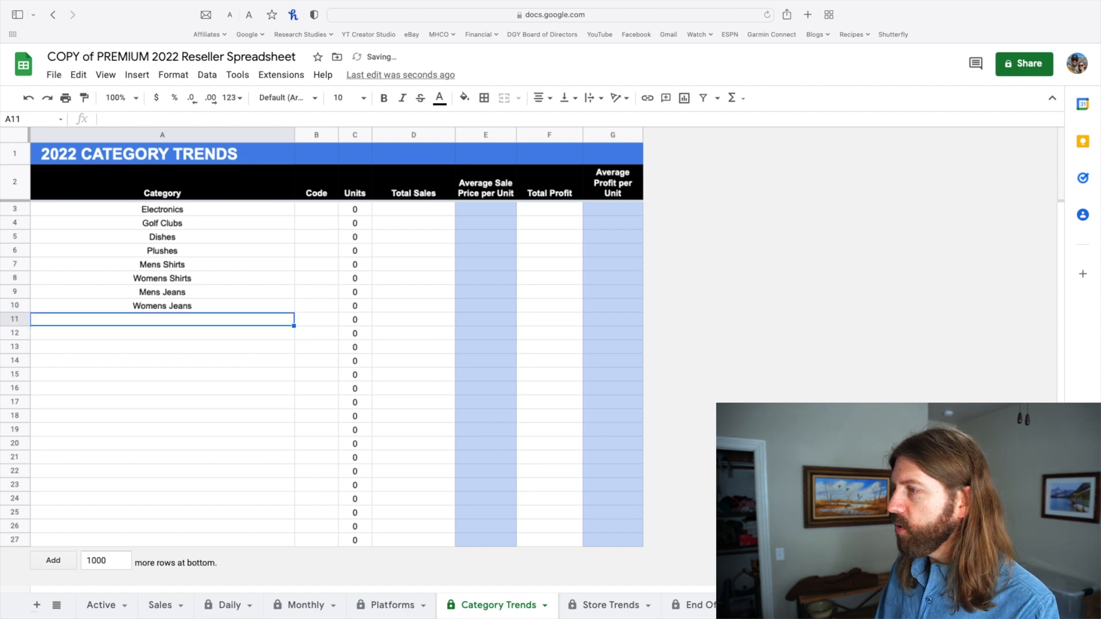
# Step: Highlight the Category column's entry cells from row 3 to row 27
pyautogui.click(311, 214)
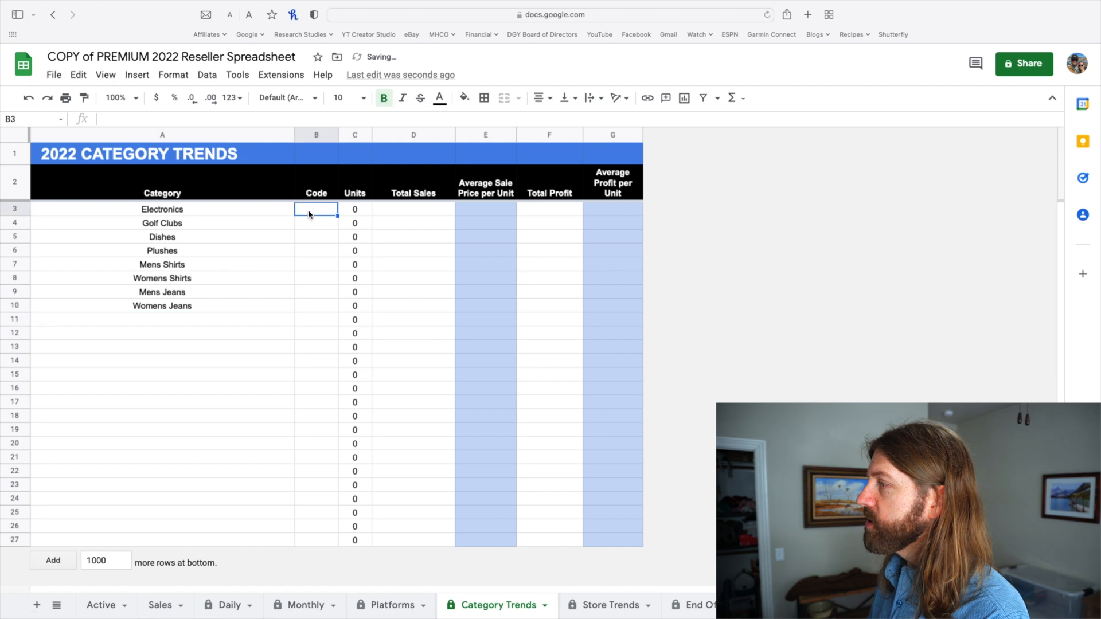
pyautogui.moveTo(166, 210); pyautogui.dragTo(185, 578)
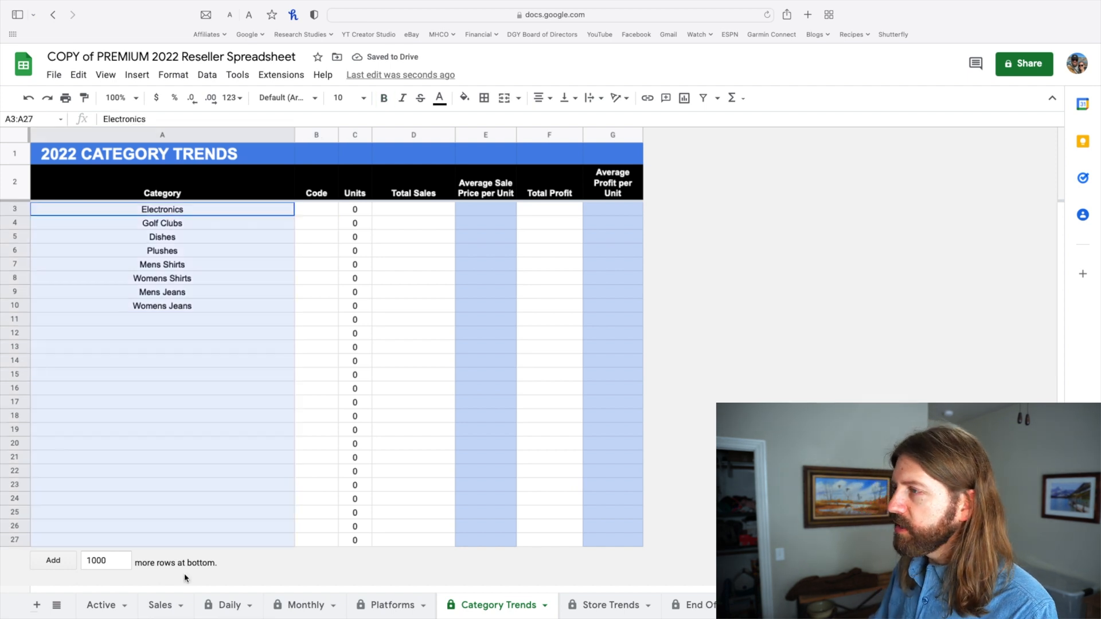
pyautogui.click(217, 443)
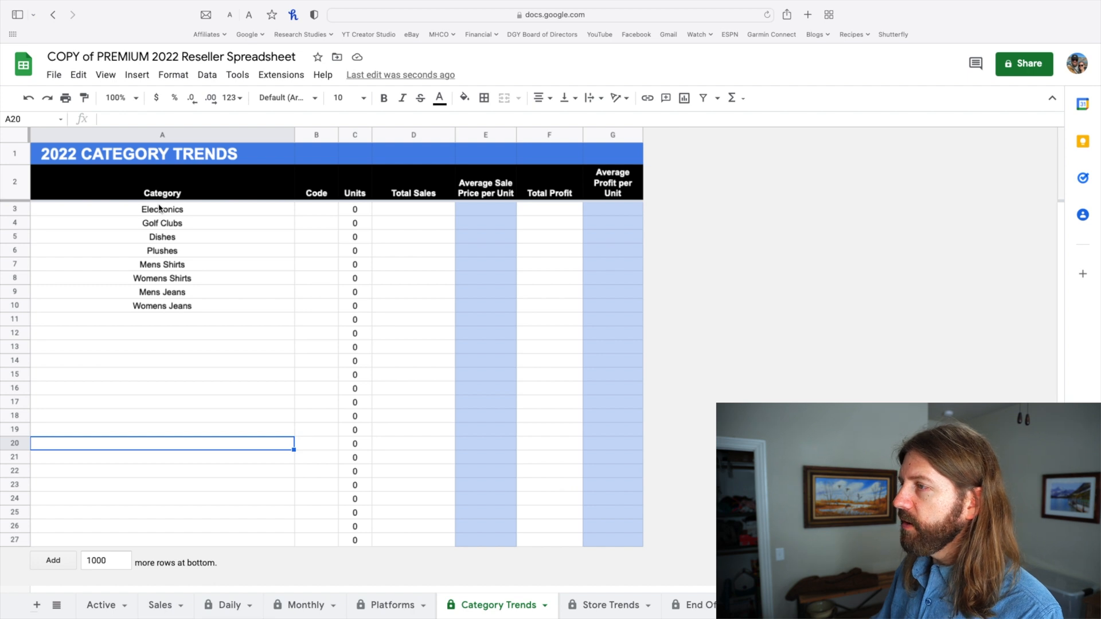
# Step: Enter the codes E for Electronics, GC for Golf Clubs, D for Dishes and P for Plushes
pyautogui.click(315, 210)
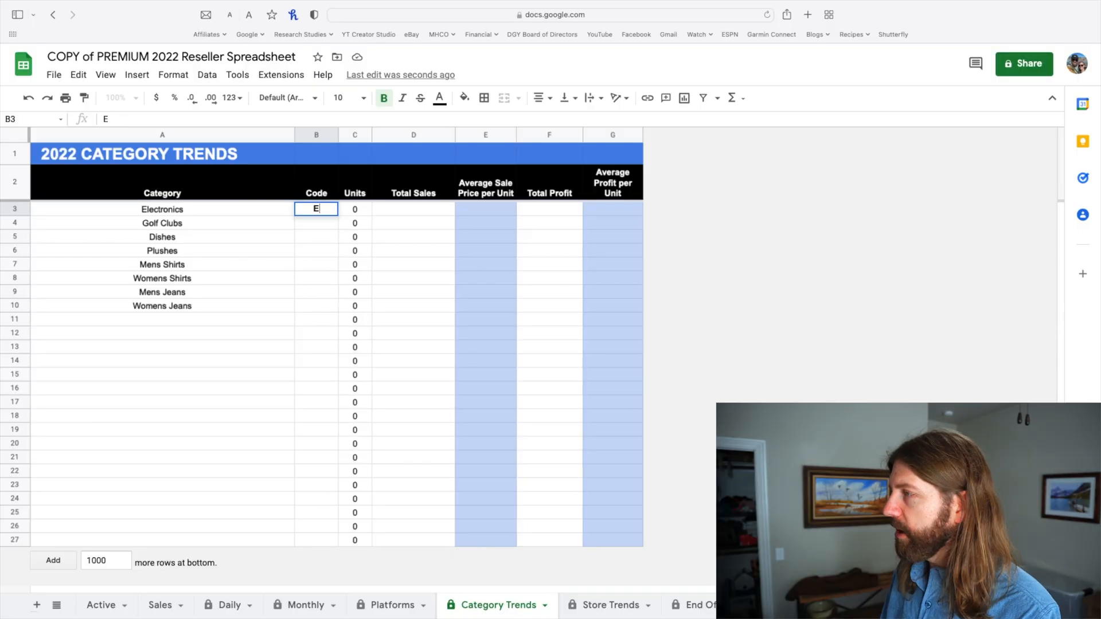
pyautogui.write('E')
pyautogui.press('Return')
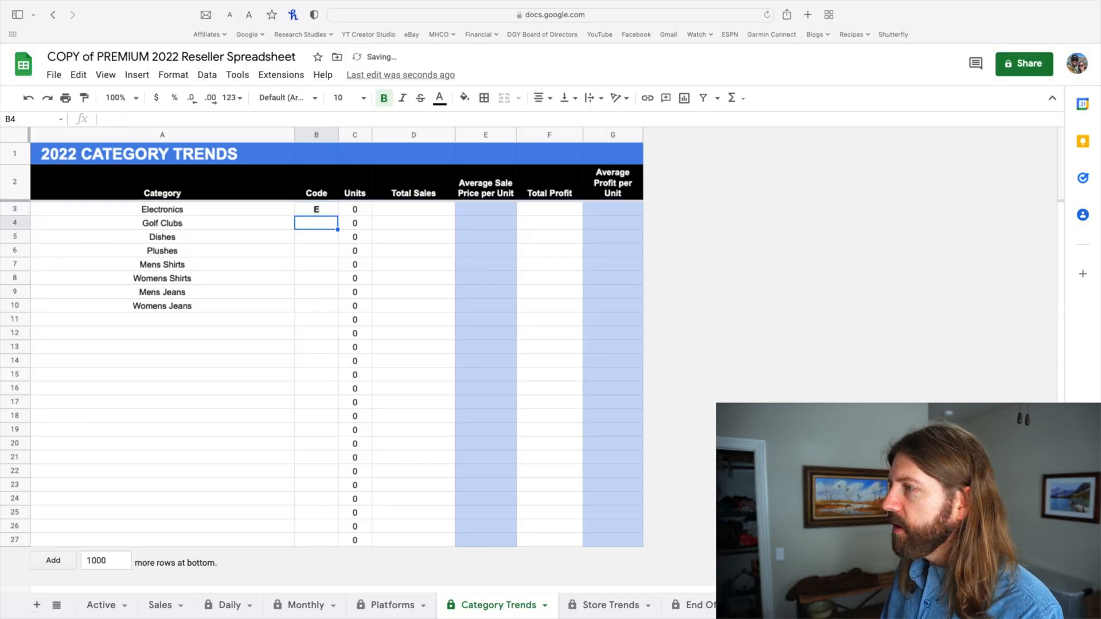
pyautogui.write('GC')
pyautogui.press('Return')
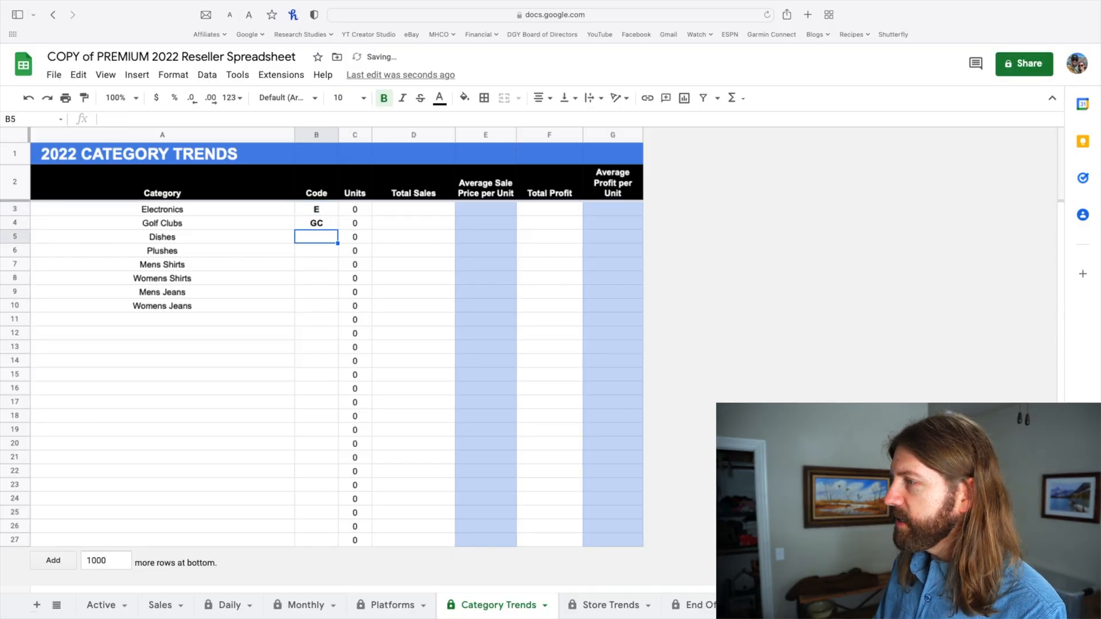
pyautogui.write('D')
pyautogui.press('Return')
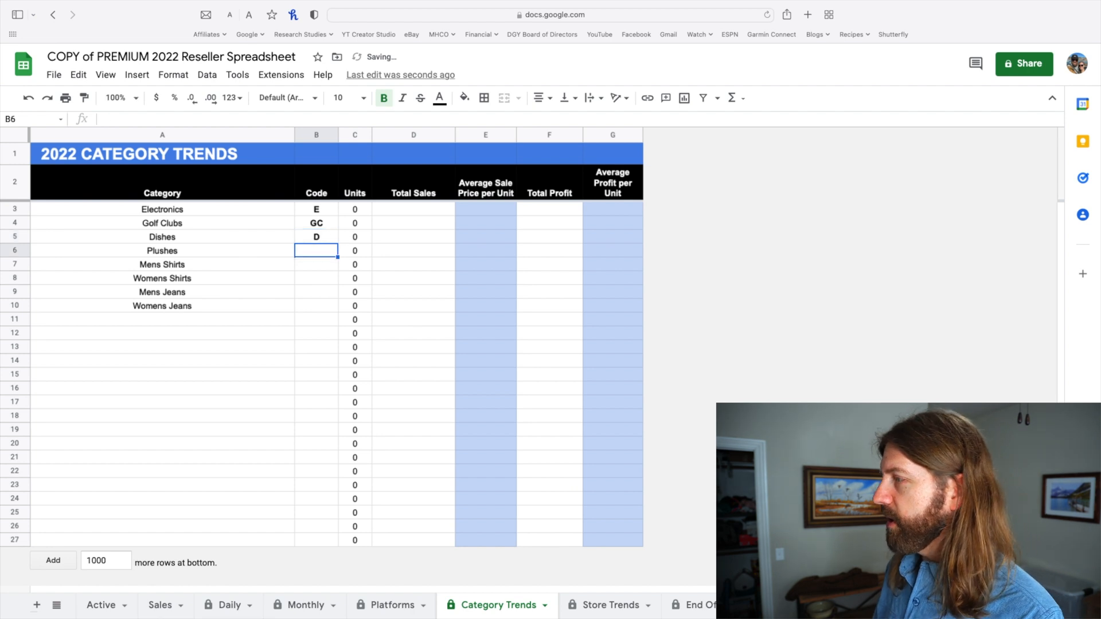
pyautogui.write('P')
pyautogui.press('Return')
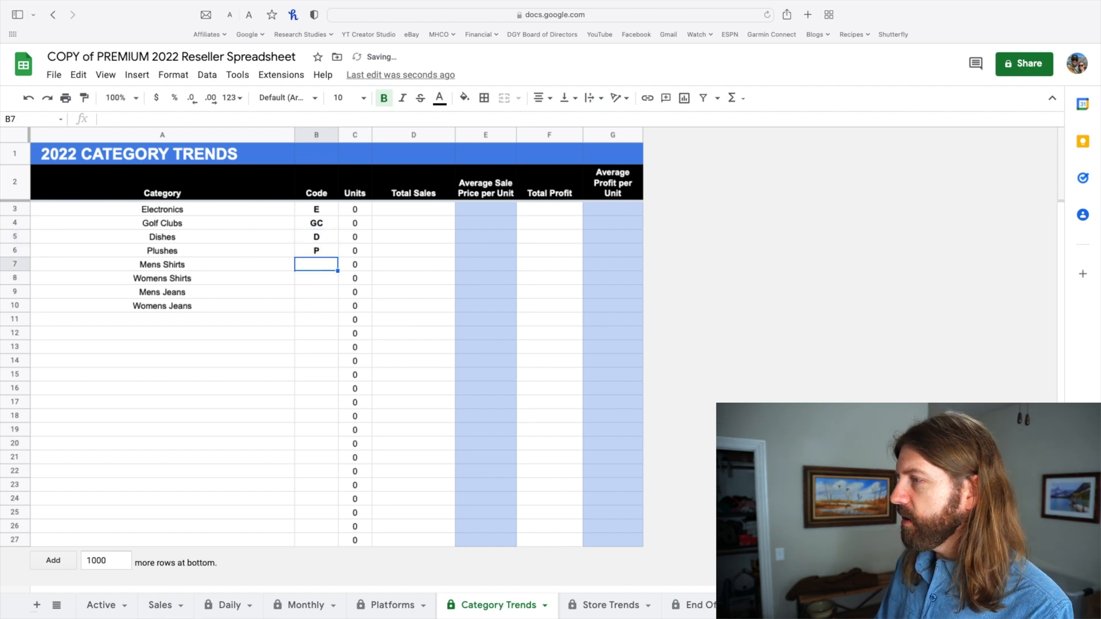
# Step: Enter the codes MSH for Mens Shirts, WSH for Womens Shirts, MJ for Mens Jeans and WJ for Womens Jeans
pyautogui.write('MSH')
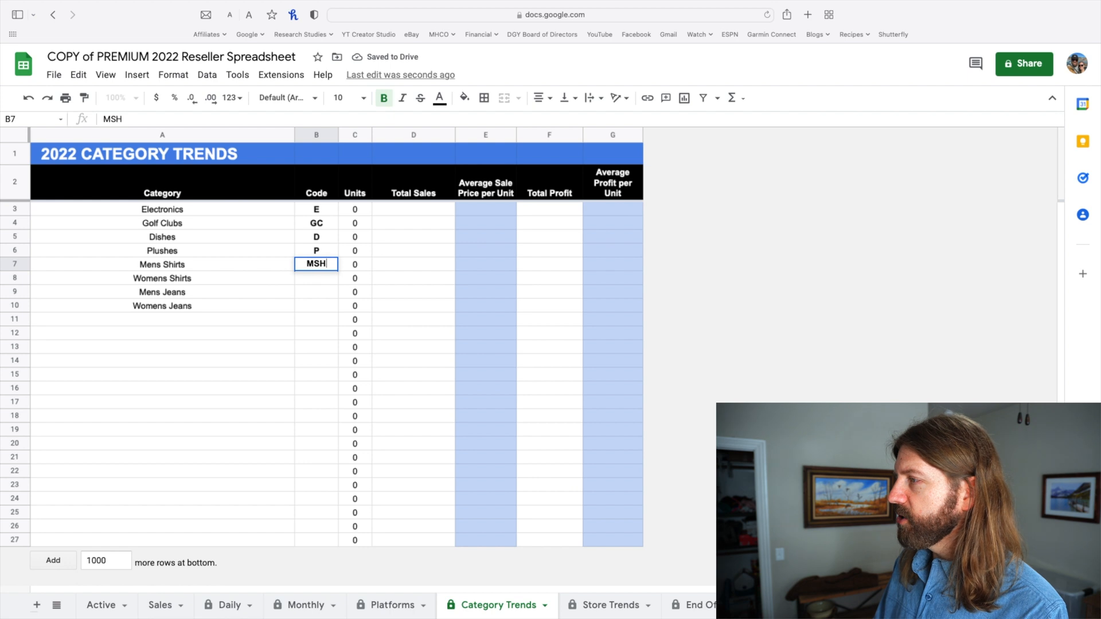
pyautogui.press('Return')
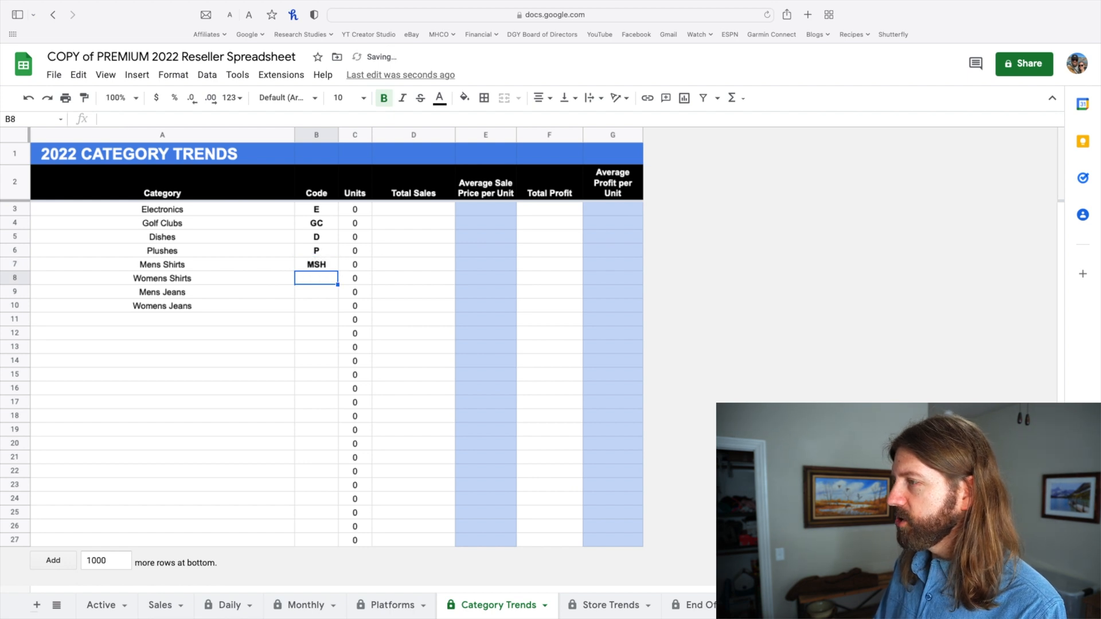
pyautogui.write('WSH')
pyautogui.press('Return')
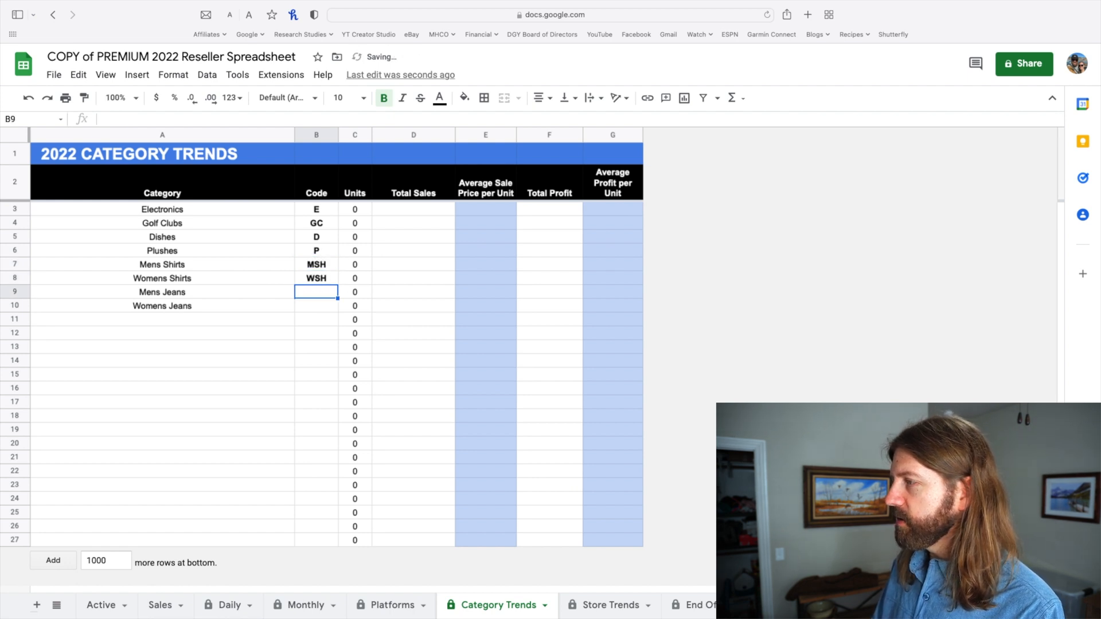
pyautogui.write('MJ')
pyautogui.press('Return')
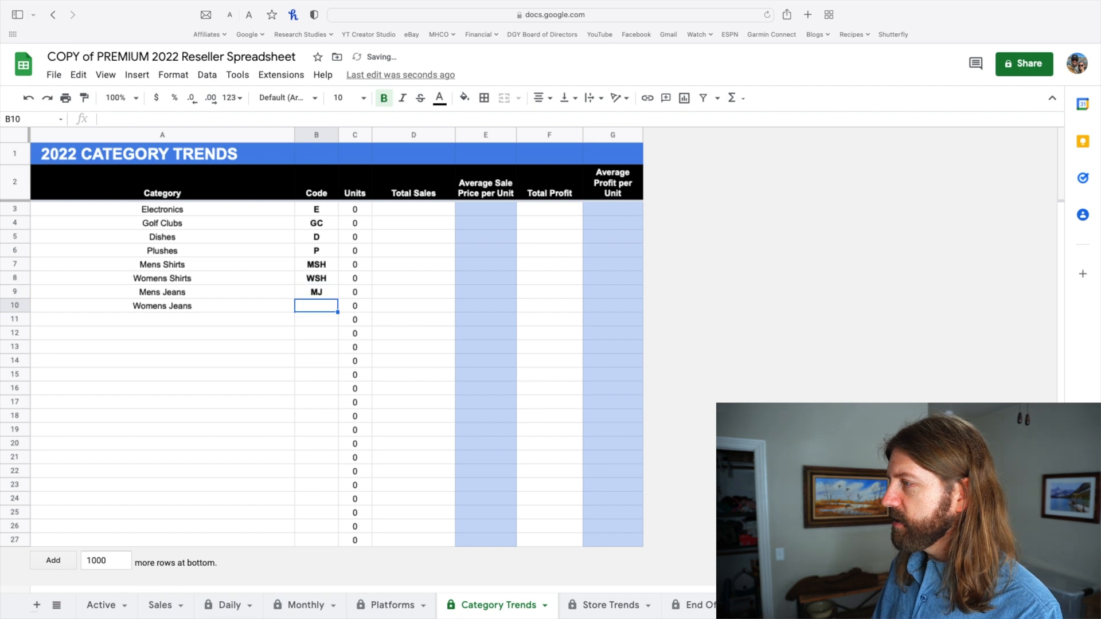
pyautogui.write('WJ')
pyautogui.press('Return')
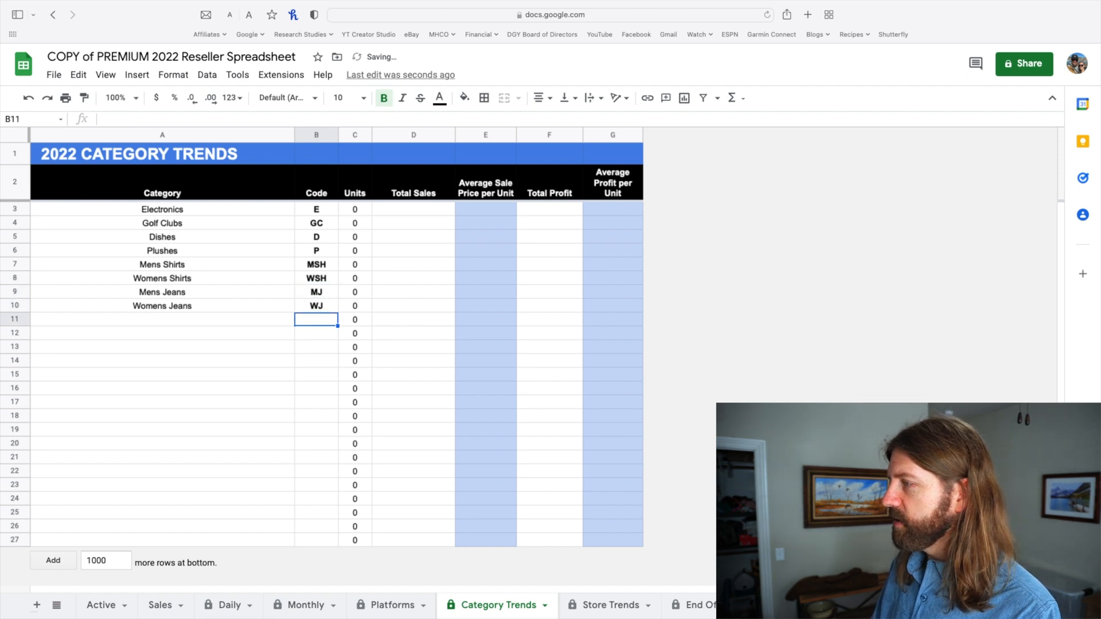
# Step: Highlight the category codes in B3:B10 to review them
pyautogui.click(259, 316)
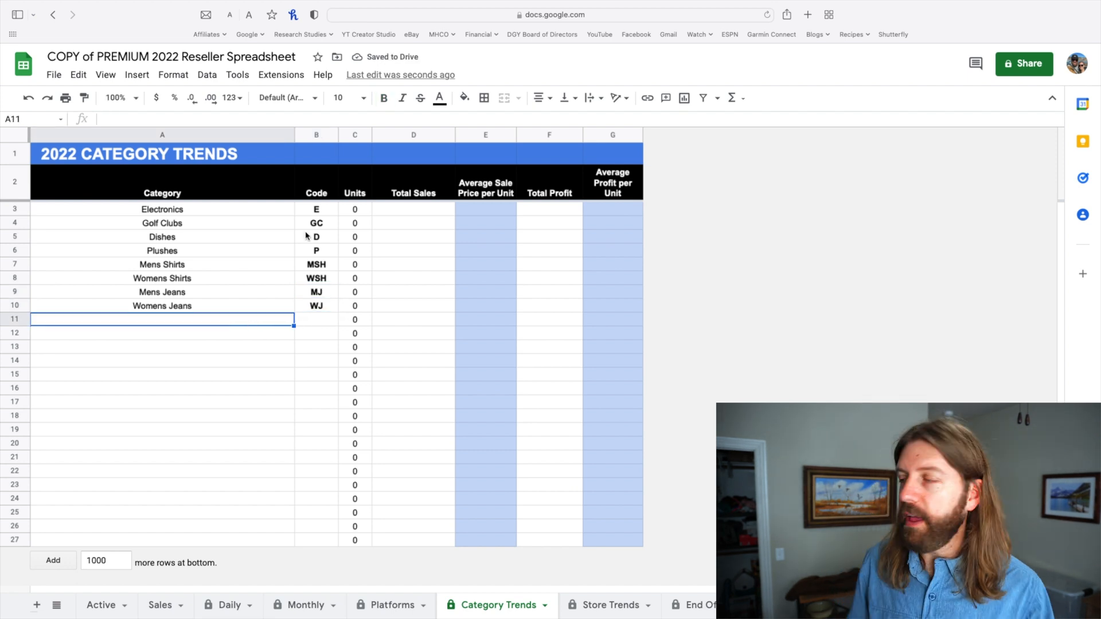
pyautogui.moveTo(311, 216); pyautogui.dragTo(316, 313)
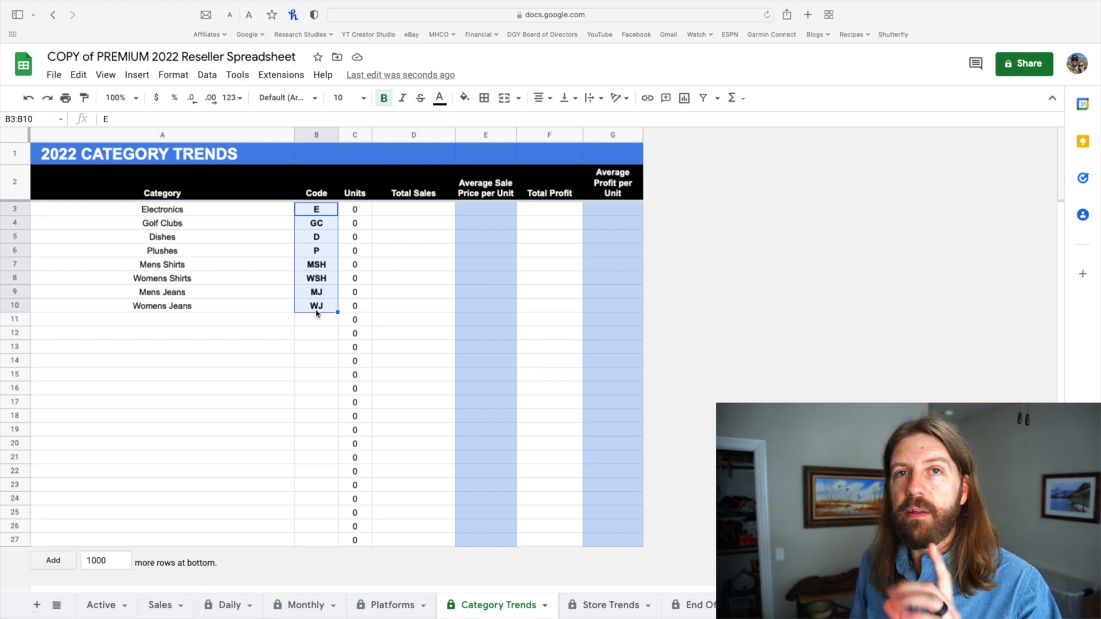
pyautogui.click(311, 215)
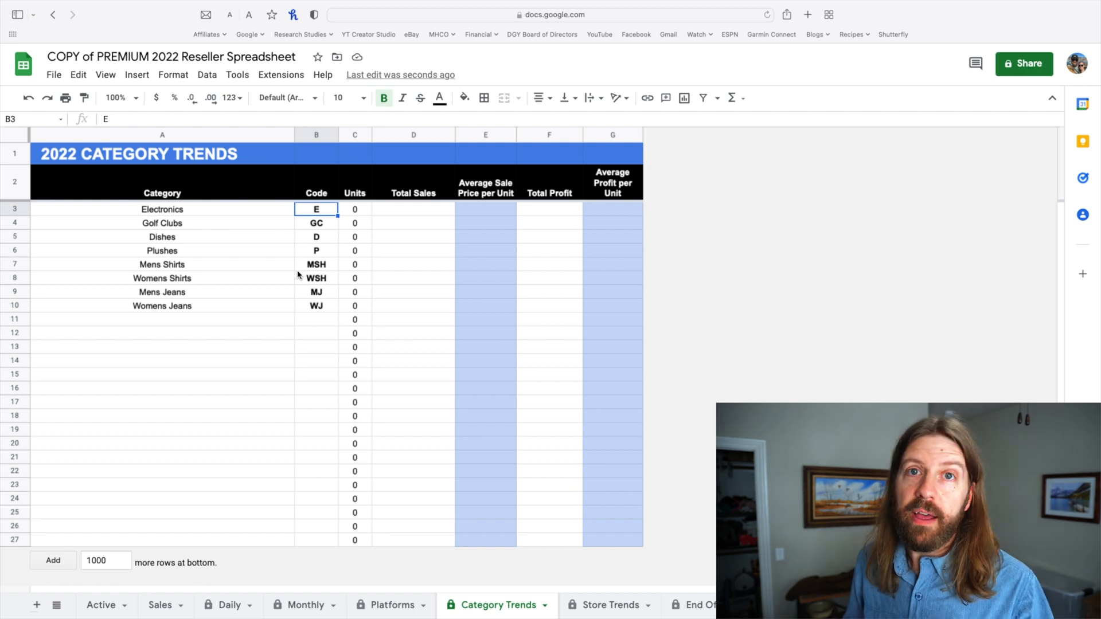
# Step: In Store Trends, list the stores Goodwill Dallas, Salvation Army Dallas, Mom & Pop Thrift Dallas, Goodwill Plano and Arc Dallas from row 3 down
pyautogui.click(611, 606)
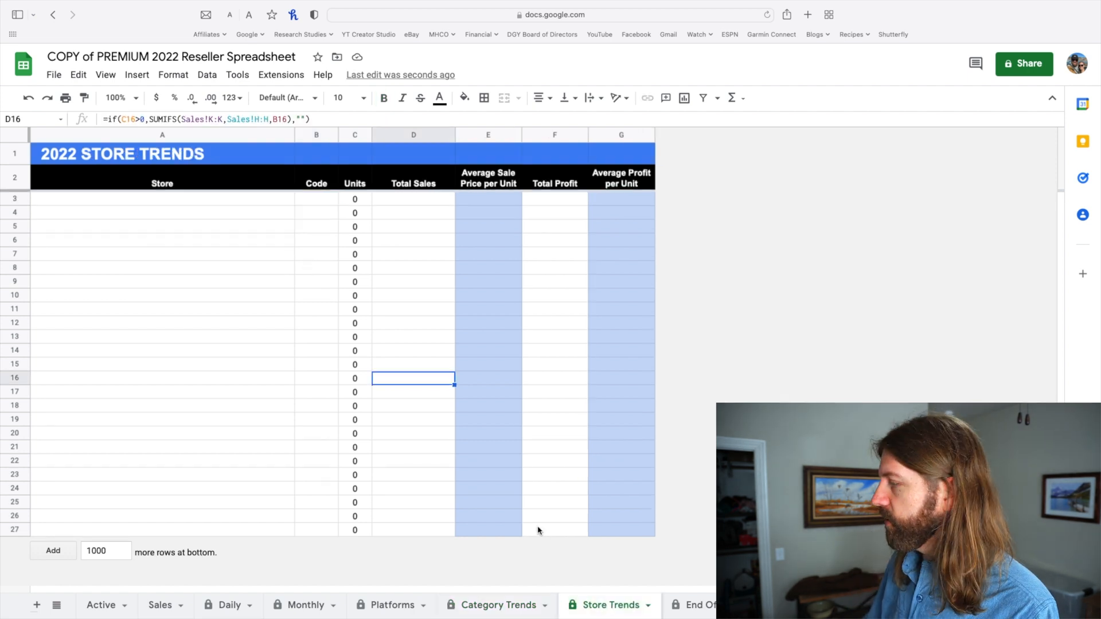
pyautogui.click(159, 199)
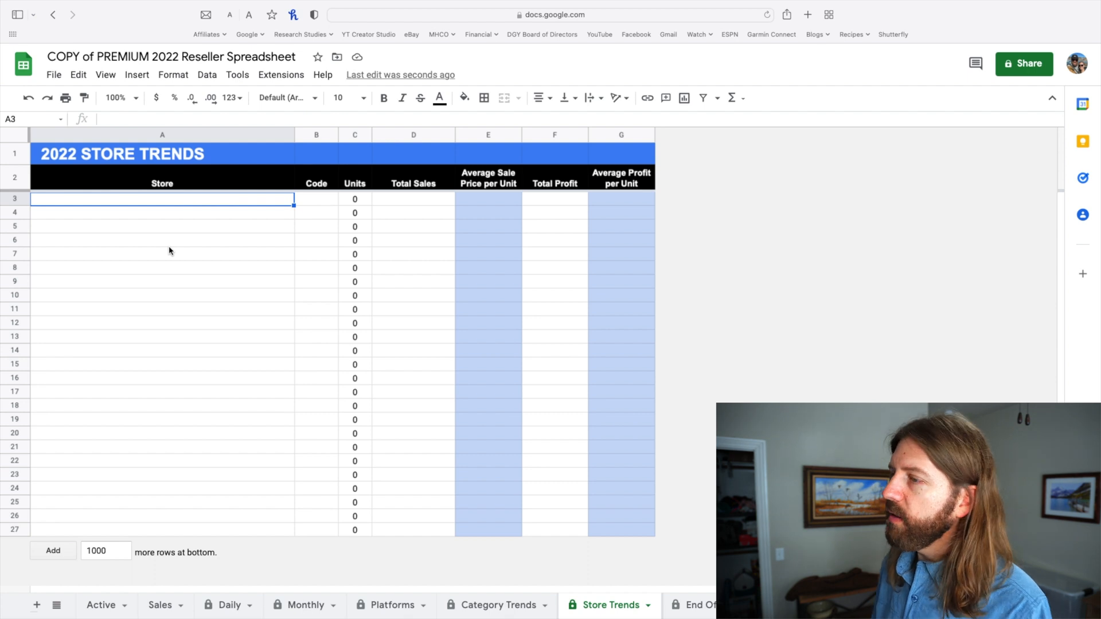
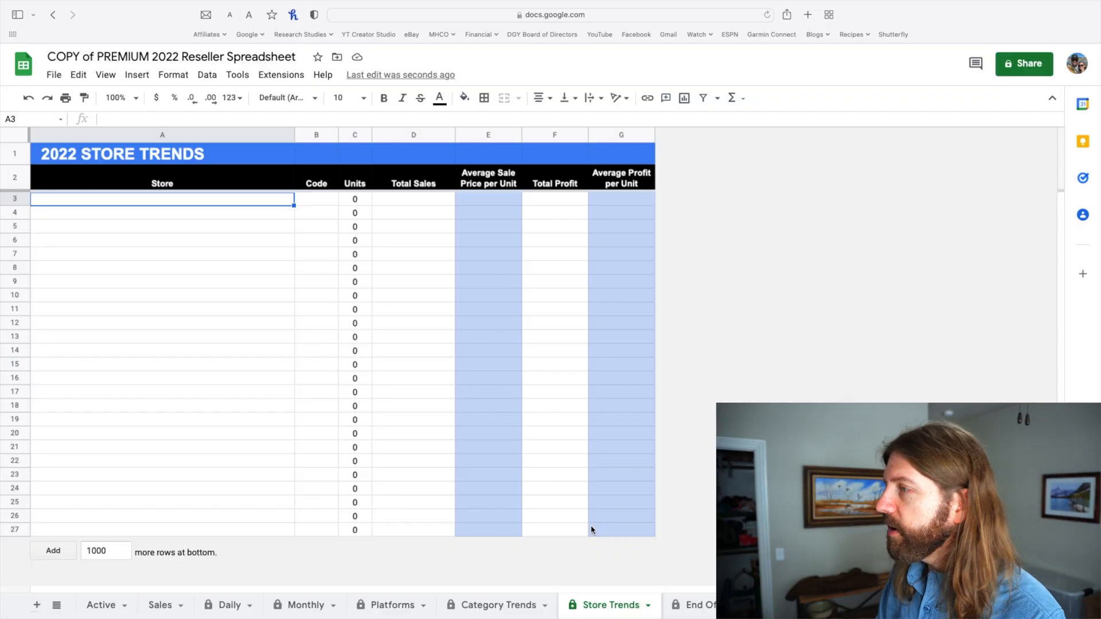
pyautogui.write('Goodwill')
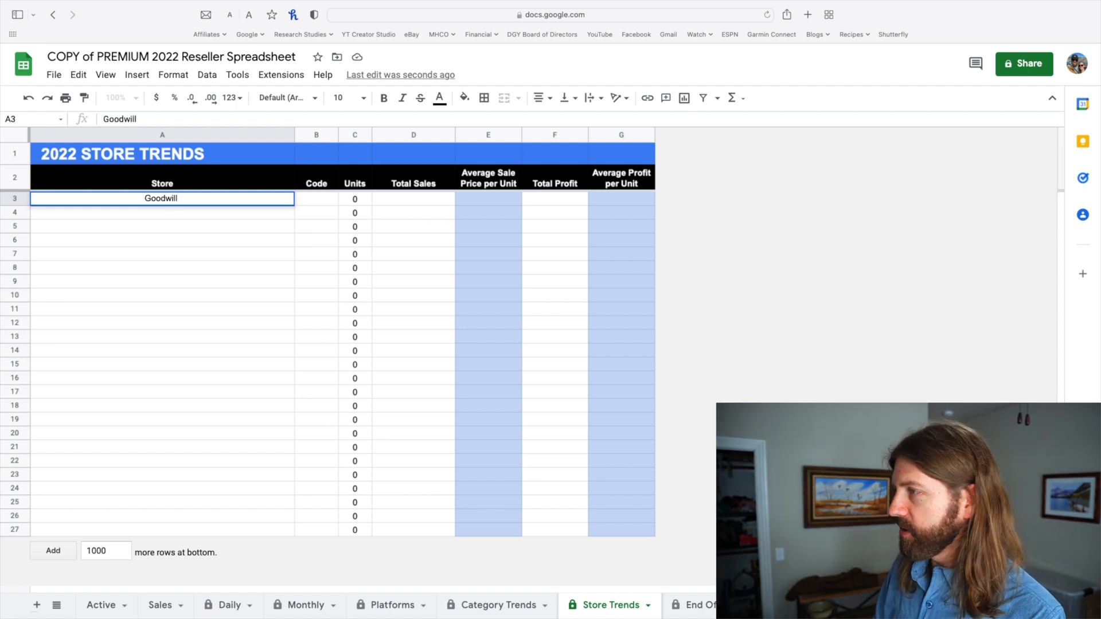
pyautogui.write(' Dallas')
pyautogui.press('Return')
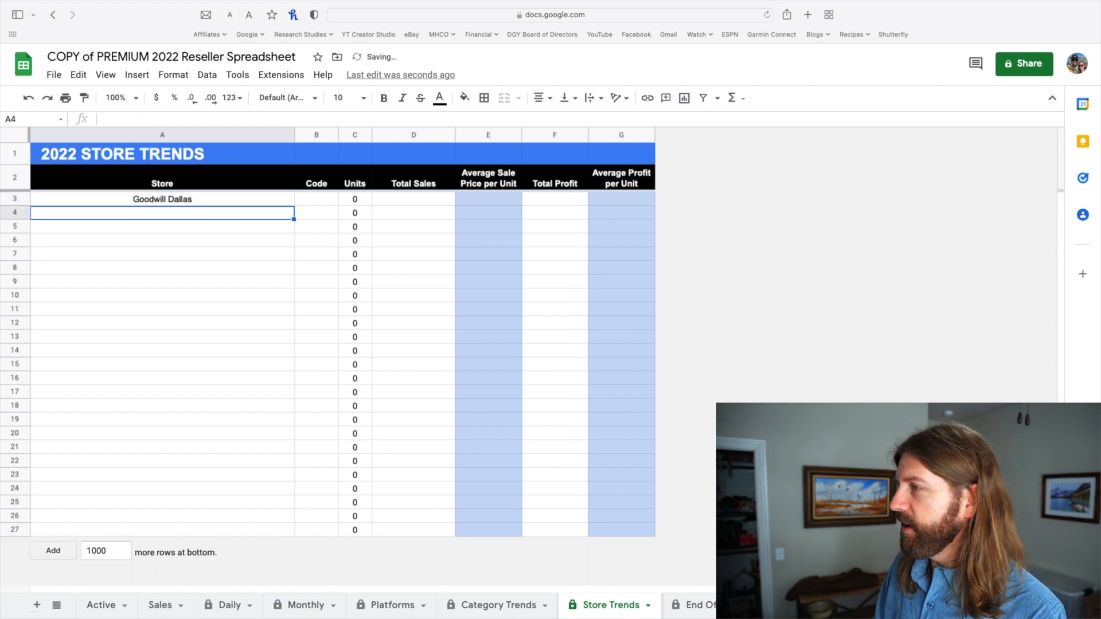
pyautogui.write('Salvat')
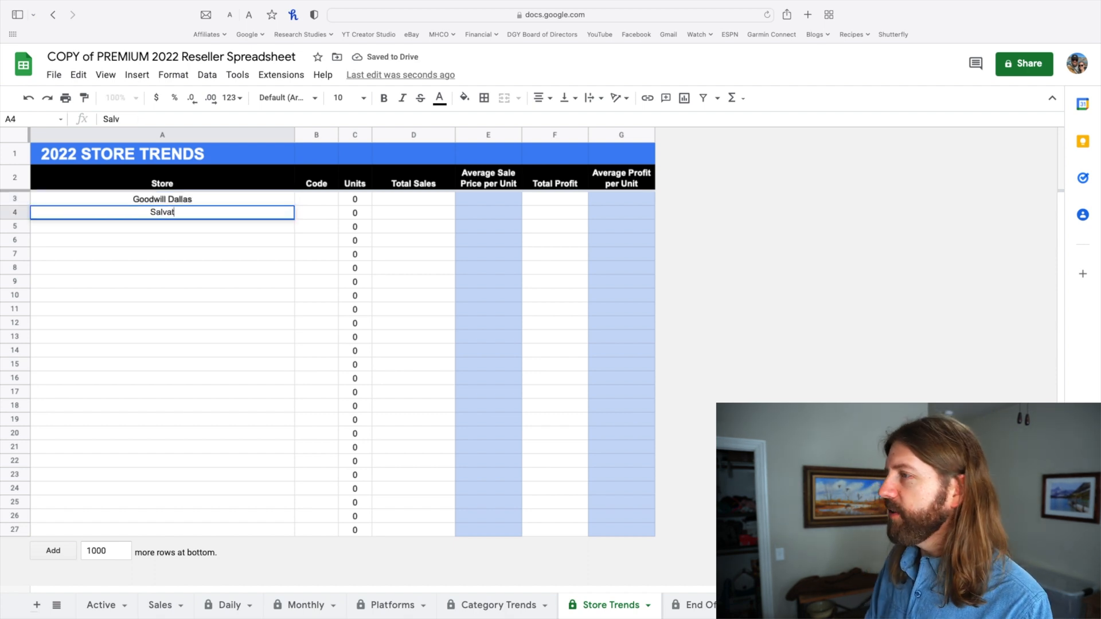
pyautogui.write('ion Army Dallas')
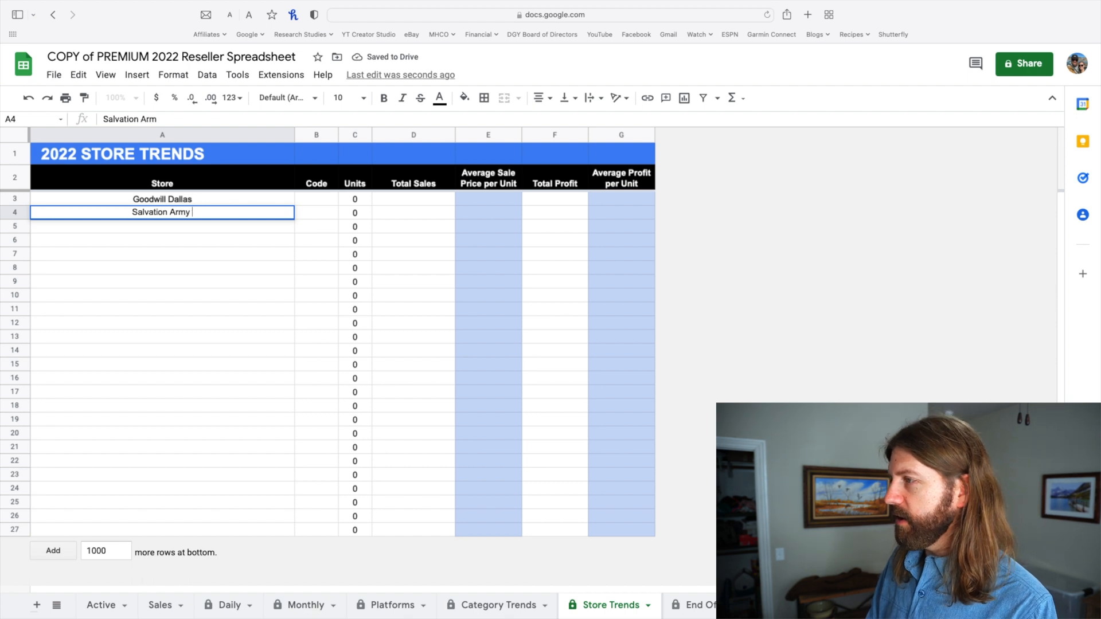
pyautogui.press('Return')
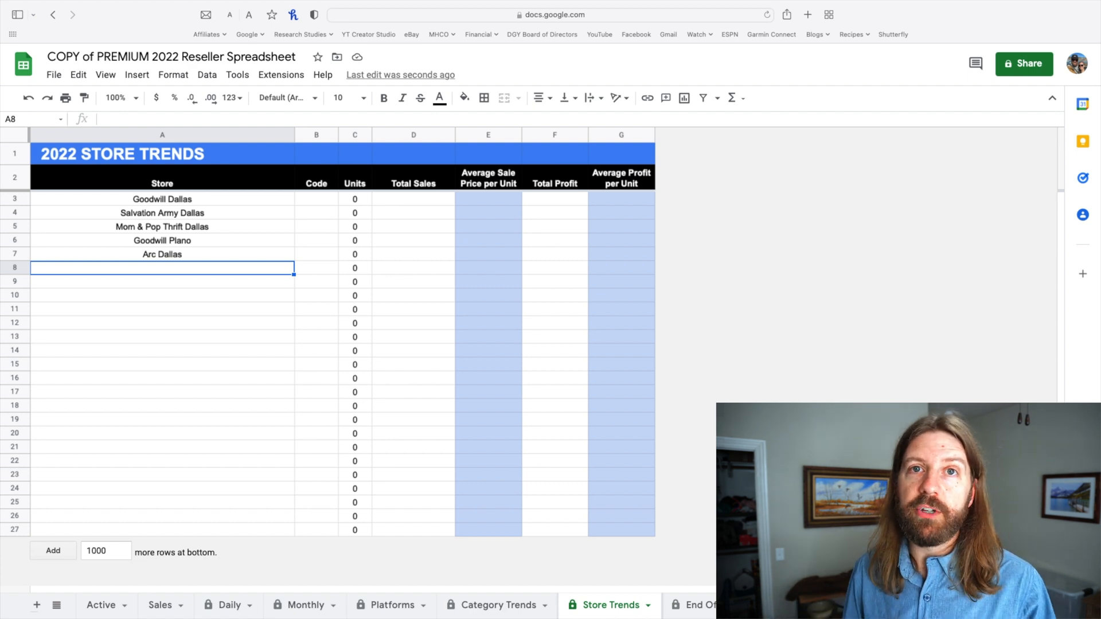
# Step: Enter the store codes GWD, SAD, MPT, GWP and AD, add Goodwill Fort Worth with code GFW, and highlight the Code column
pyautogui.click(317, 199)
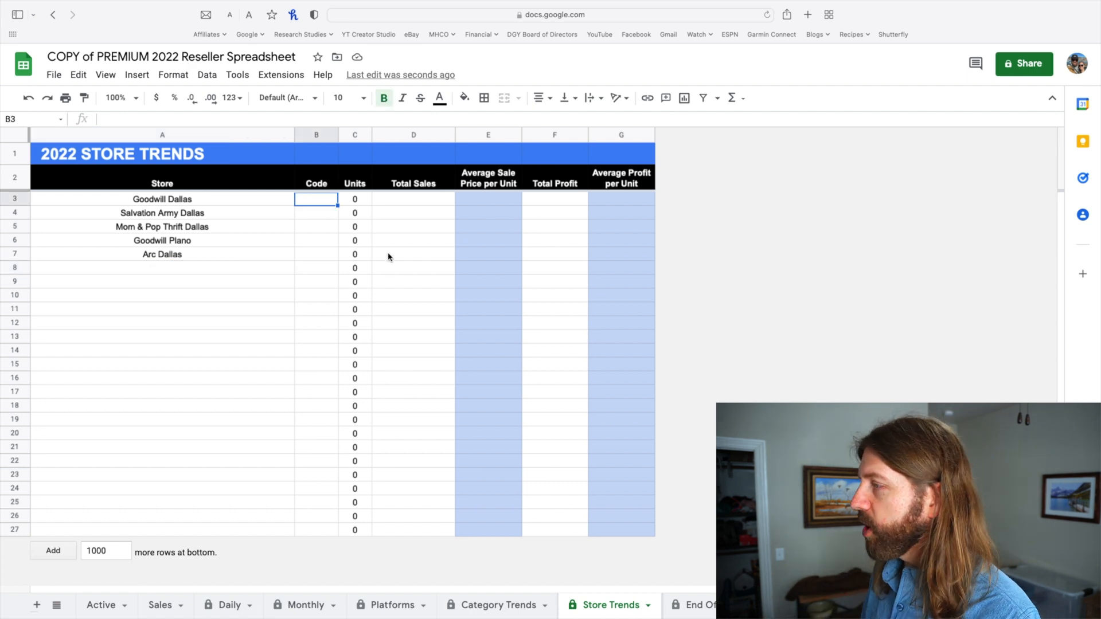
pyautogui.write('GWD')
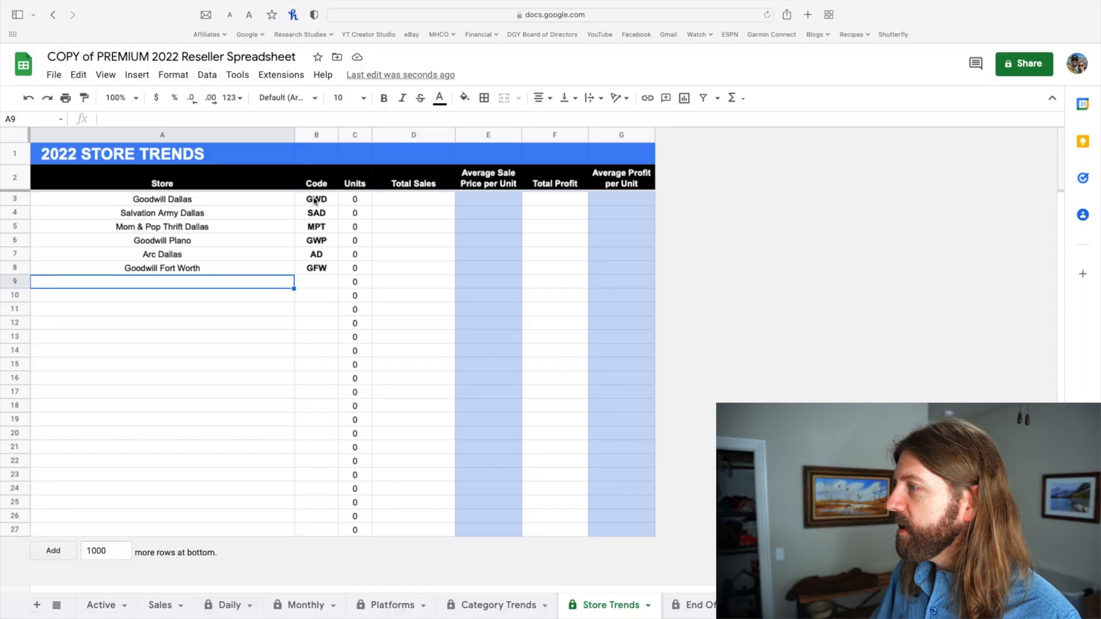
pyautogui.moveTo(316, 199); pyautogui.dragTo(324, 540)
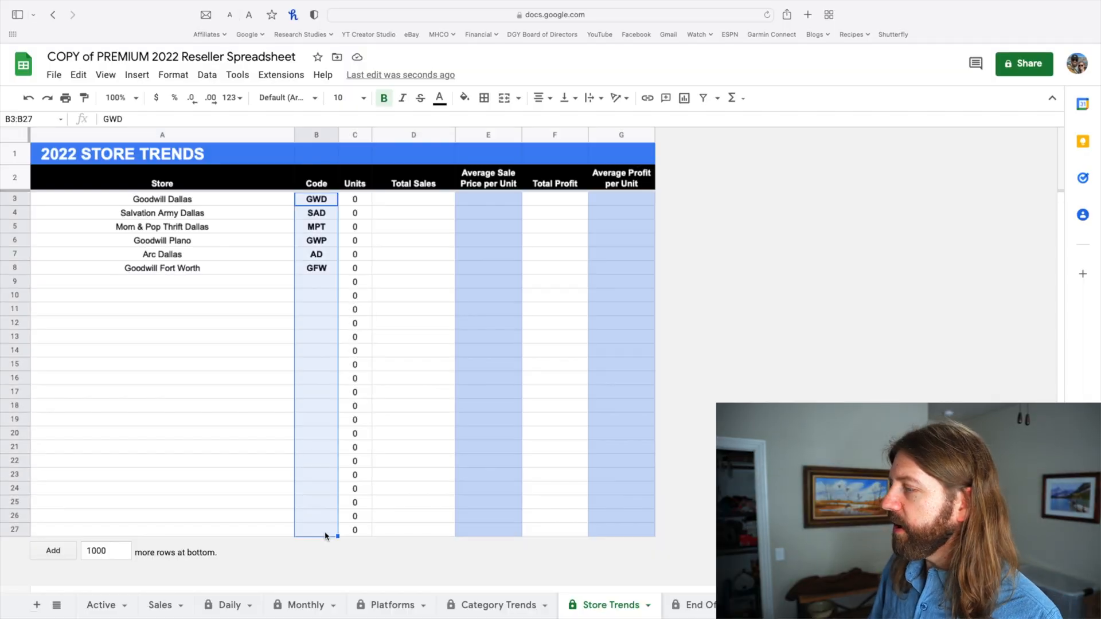
pyautogui.click(269, 329)
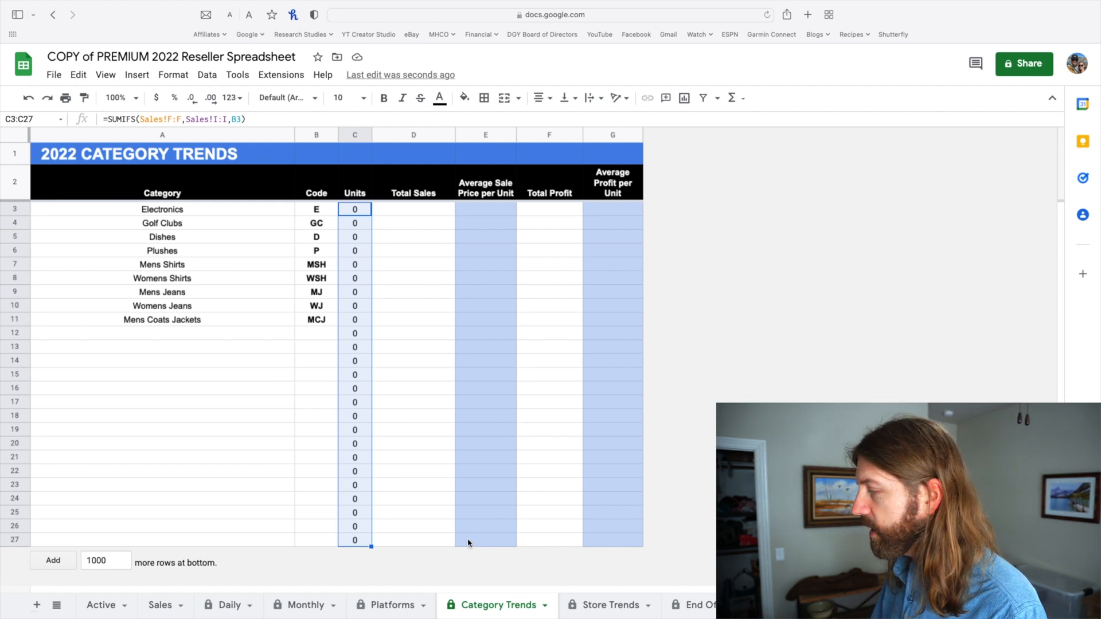
# Step: Review the PLATFORM "X" heading in the Platforms sheet and the store and category code columns in the Active sheet
pyautogui.click(392, 614)
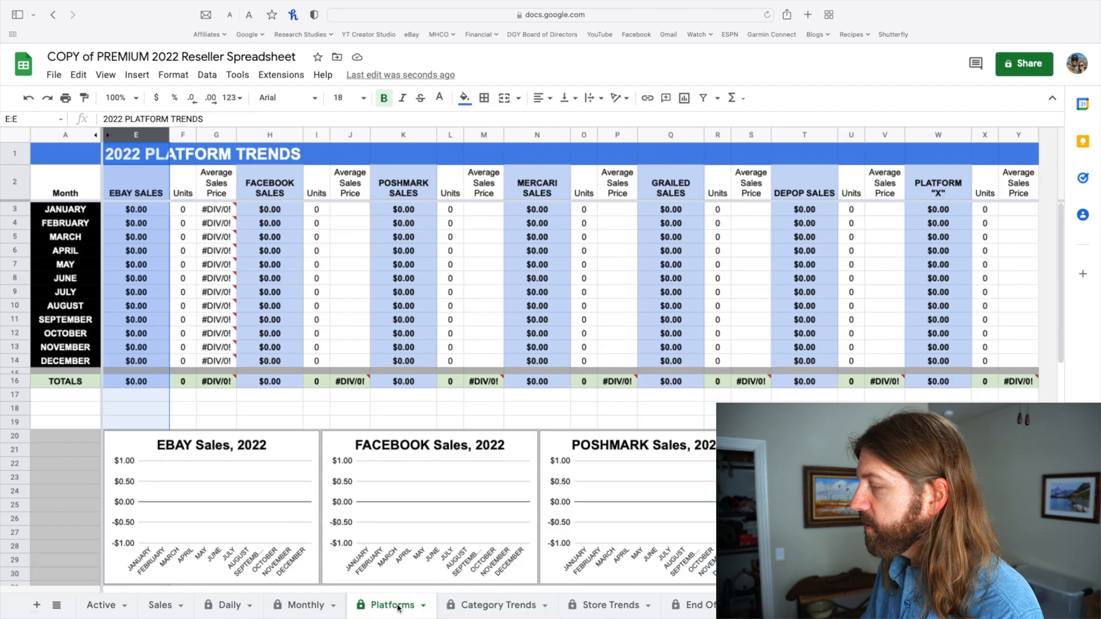
pyautogui.click(923, 193)
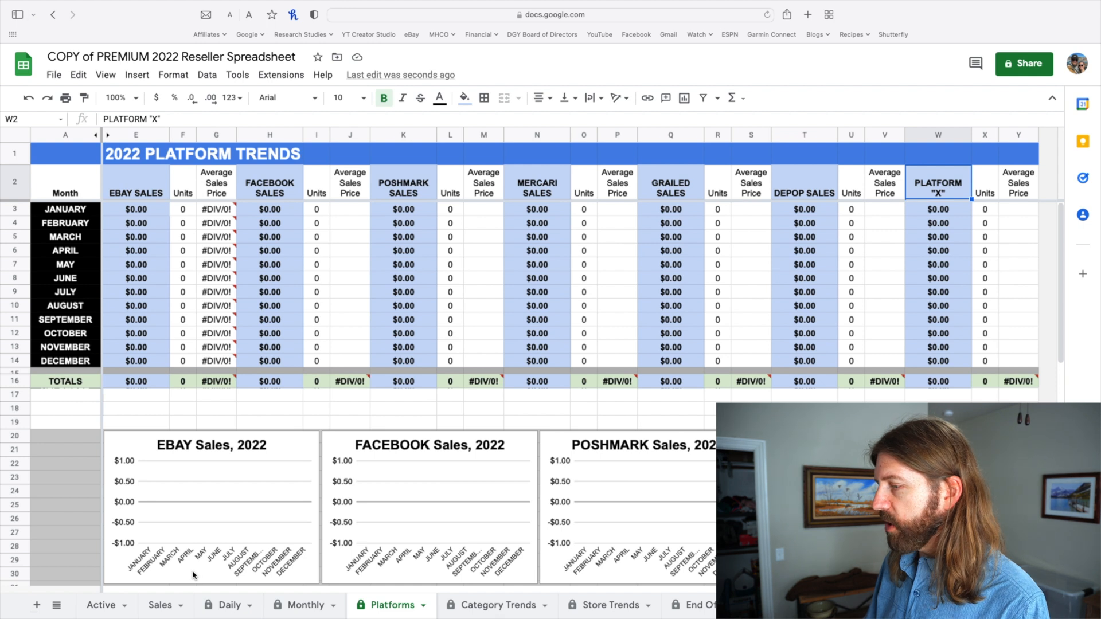
pyautogui.click(102, 607)
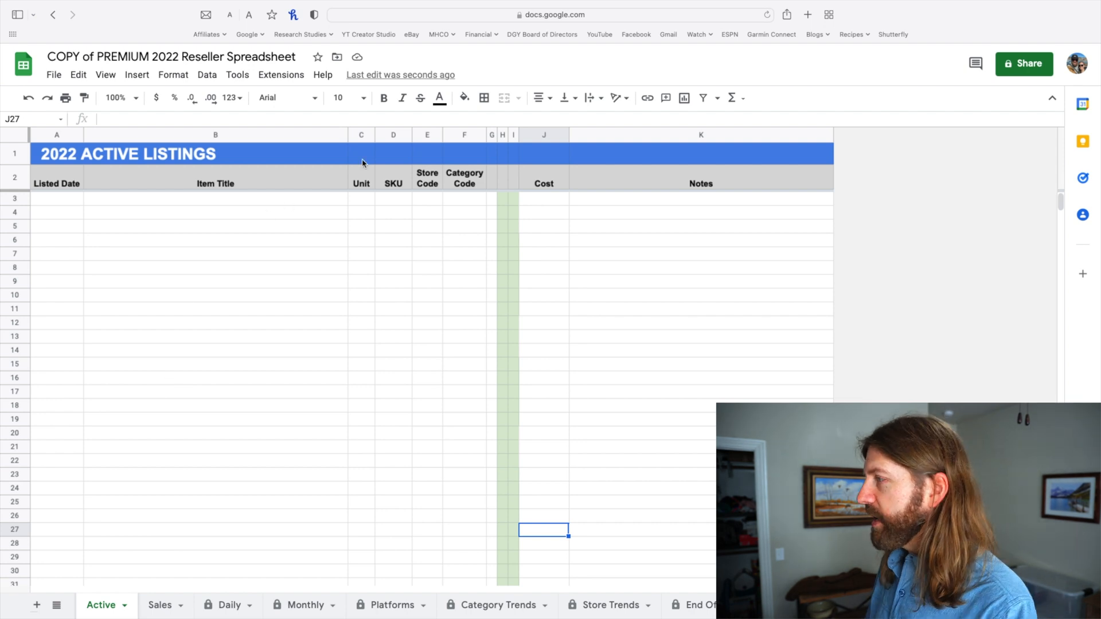
pyautogui.moveTo(432, 135); pyautogui.dragTo(454, 135)
pyautogui.click(367, 215)
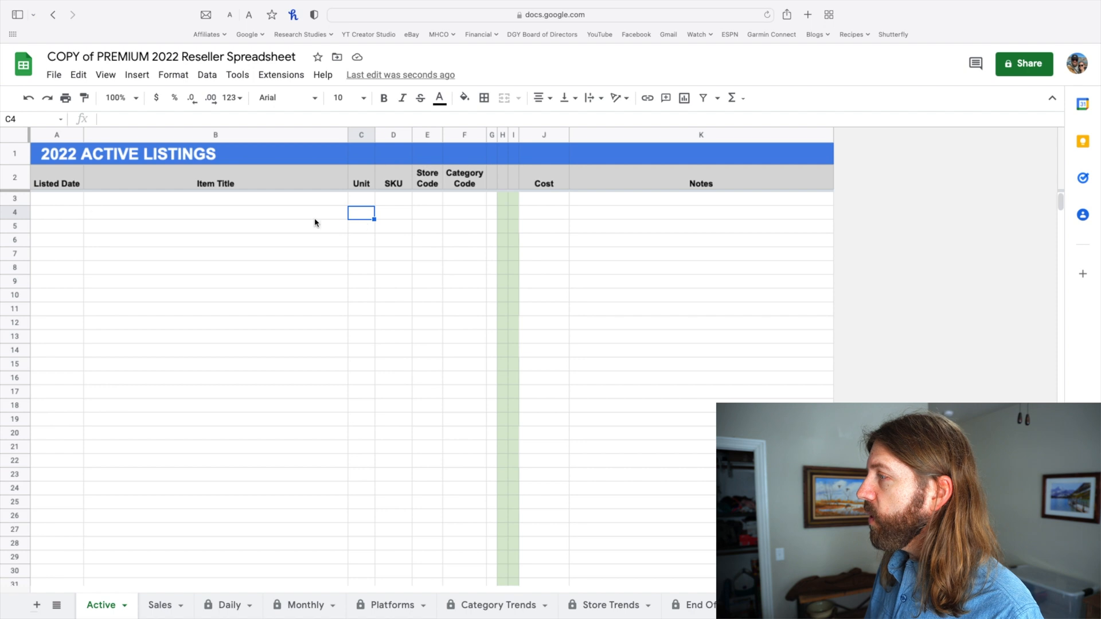
# Step: In row 3 of Active, enter the listed date 1/1 and the item title M LLB BD Shirt Med Red
pyautogui.click(69, 204)
pyautogui.write('1/1')
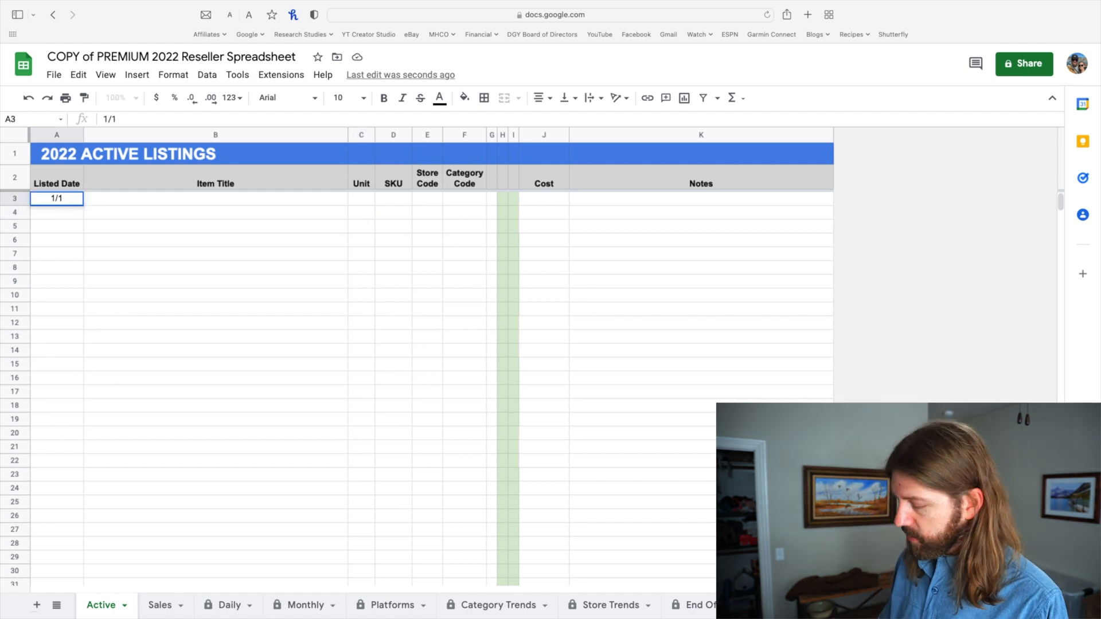
pyautogui.press('Tab')
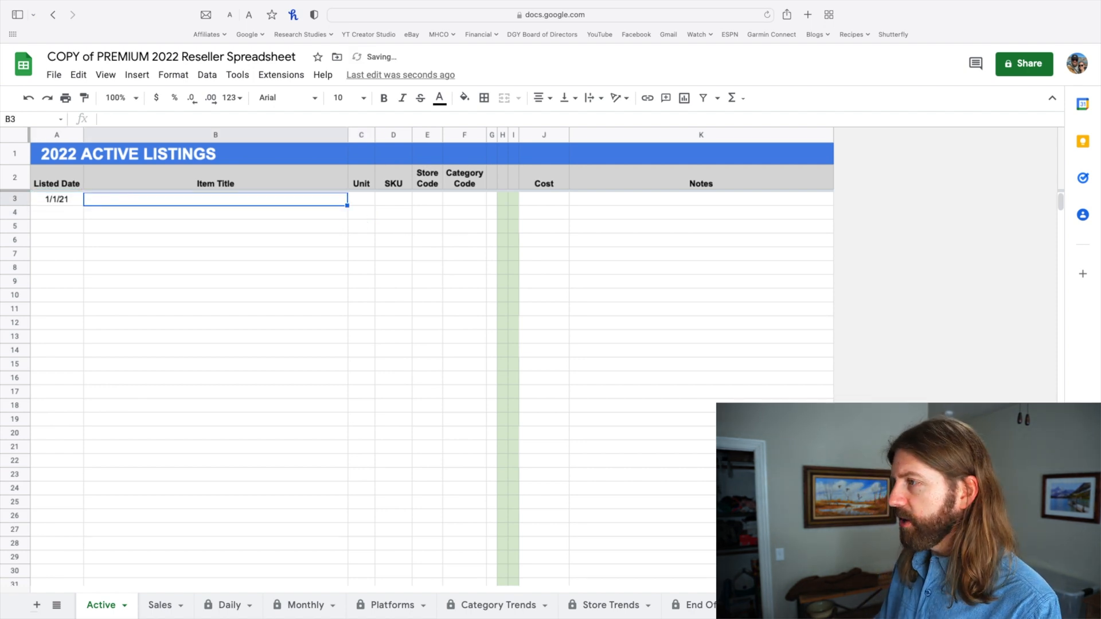
pyautogui.write('W')
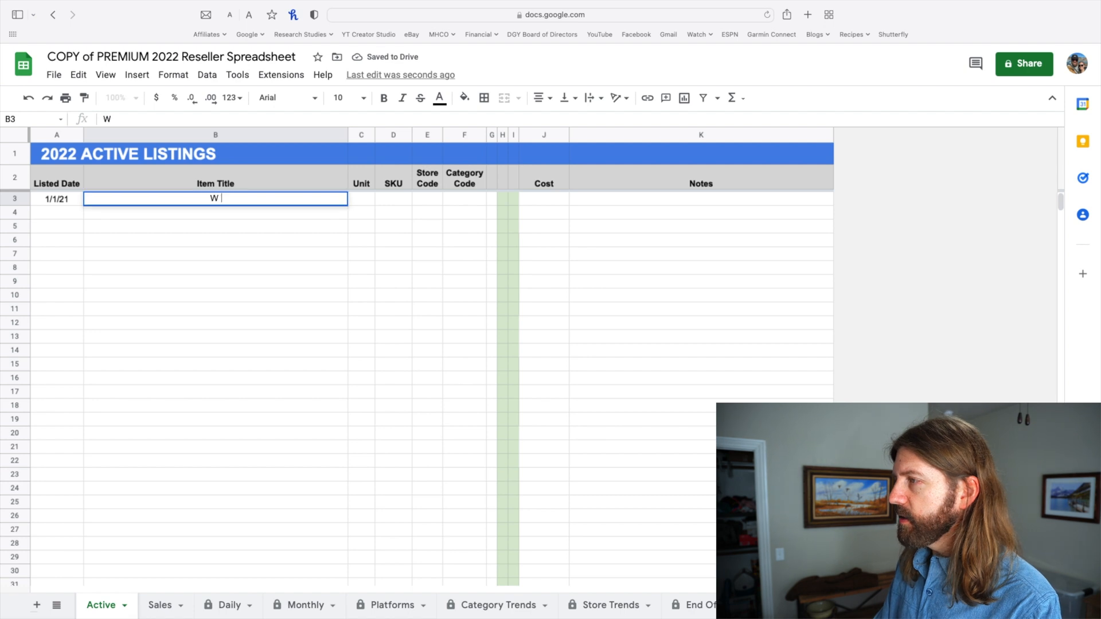
pyautogui.write('Men')
pyautogui.press('BackSpace')
pyautogui.press('BackSpace')
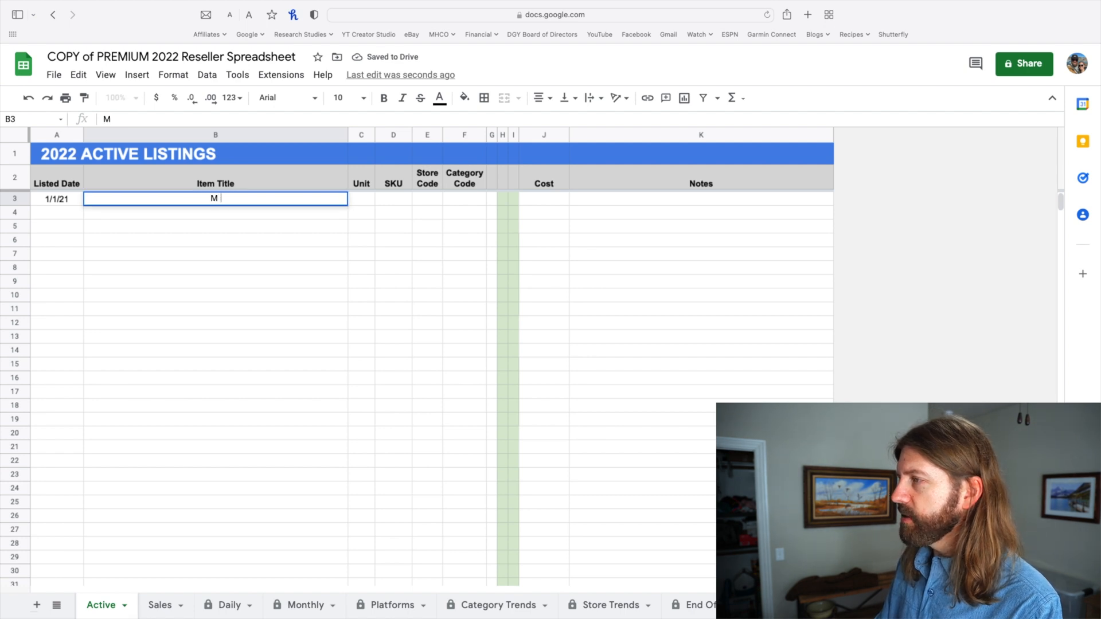
pyautogui.write('LLB ')
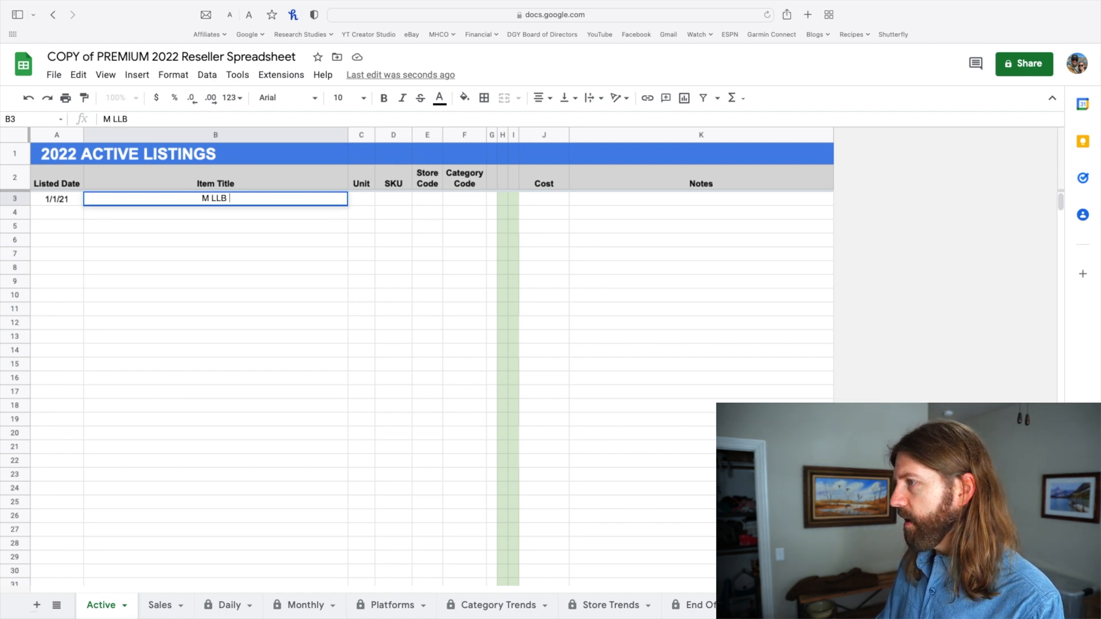
pyautogui.write('BD Shirt Med Red')
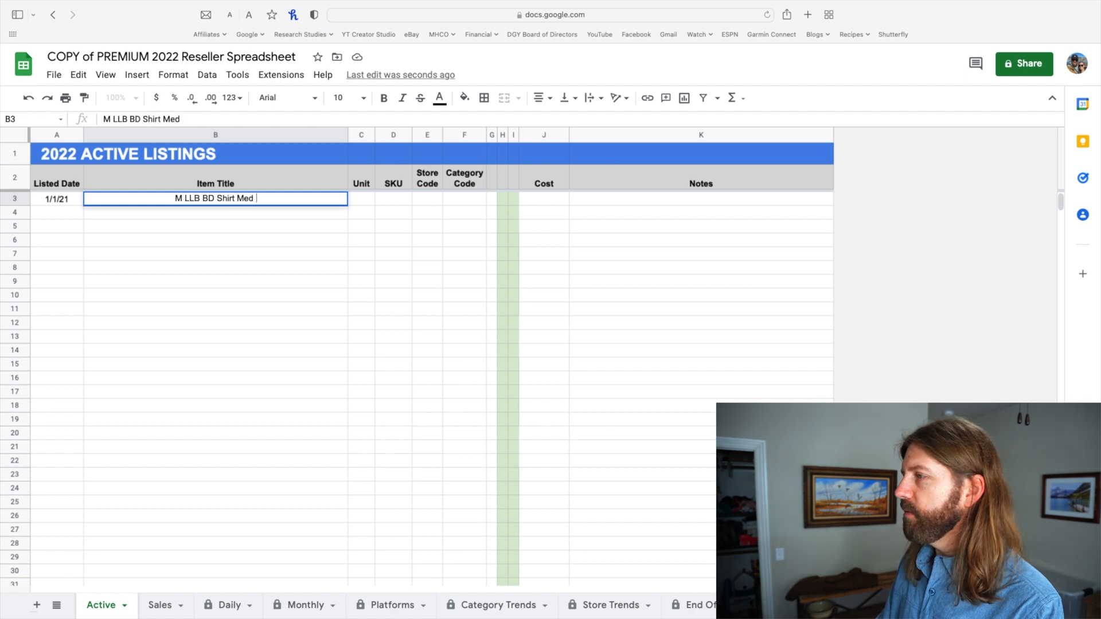
pyautogui.press('Tab')
# Step: Enter 1 unit and the SKU B3 for the red shirt listing
pyautogui.write('1')
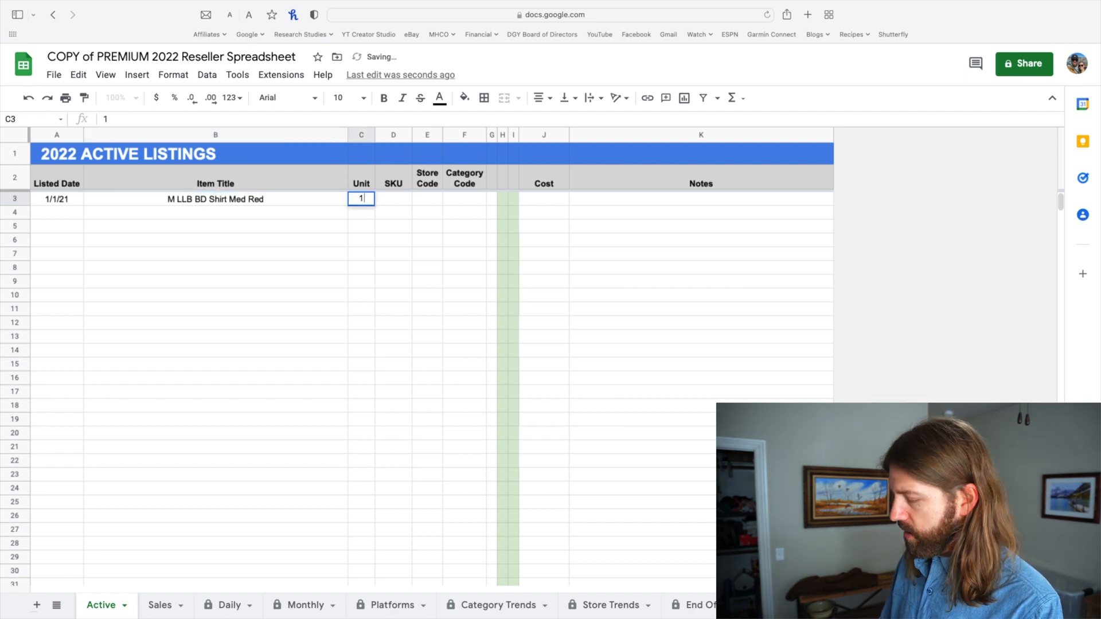
pyautogui.press('Tab')
pyautogui.write('B3')
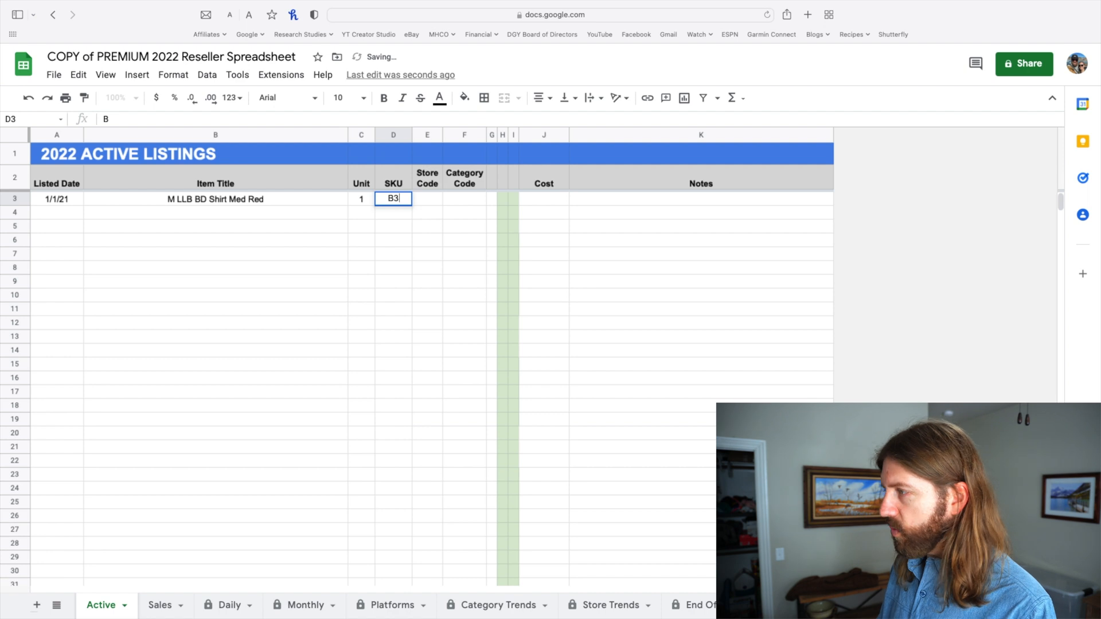
pyautogui.press('Tab')
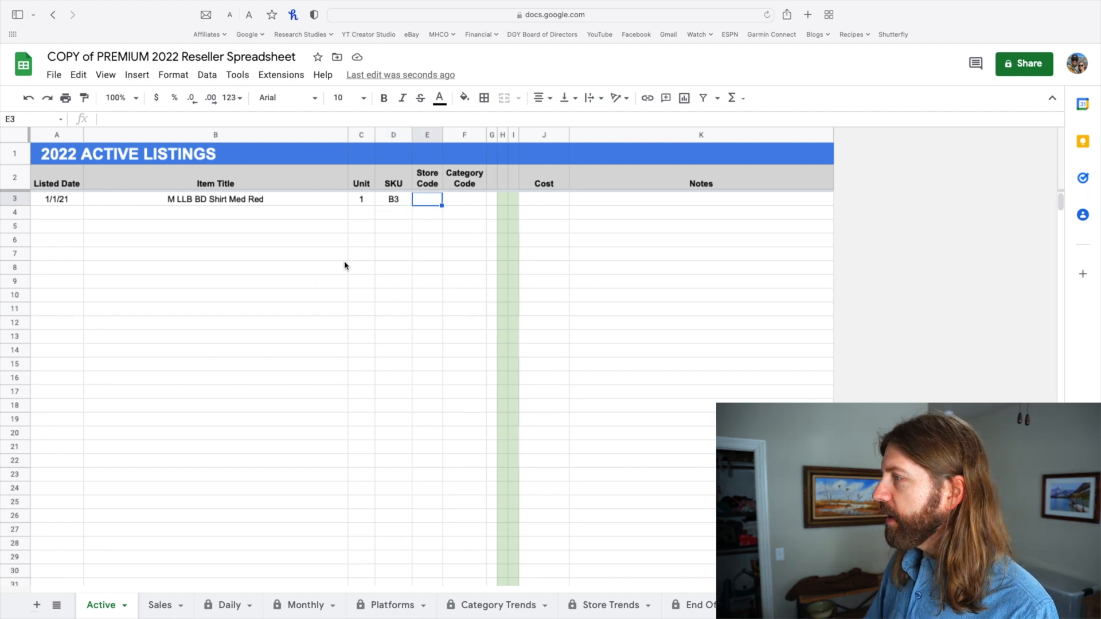
# Step: Look up the Goodwill Dallas code in Store Trends and enter GWD as the red shirt's store code in Active
pyautogui.click(596, 603)
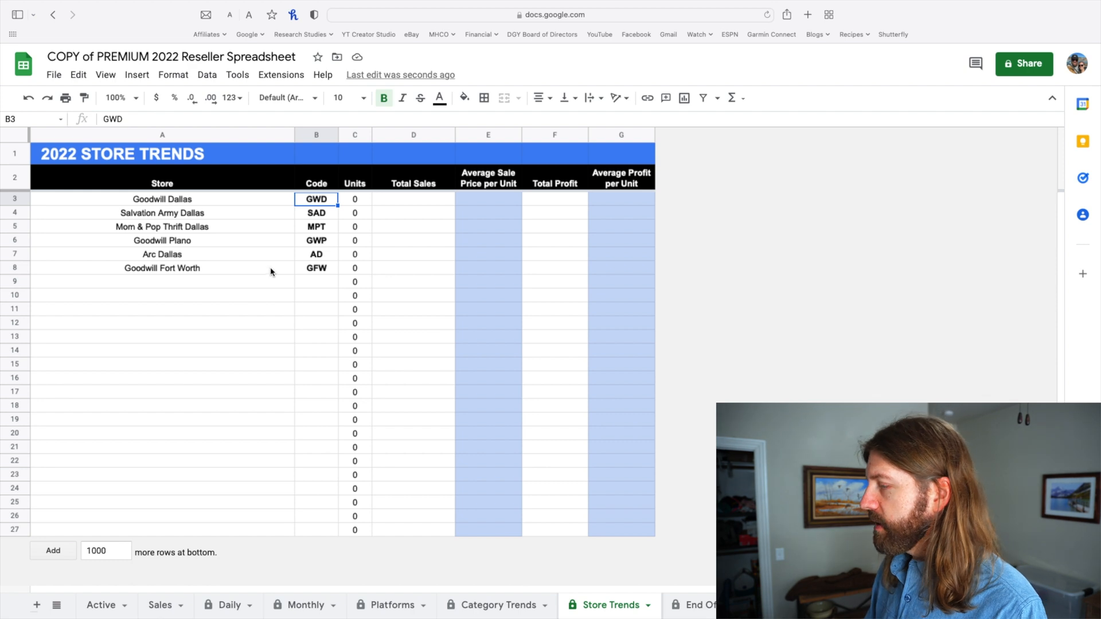
pyautogui.moveTo(178, 202); pyautogui.dragTo(177, 335)
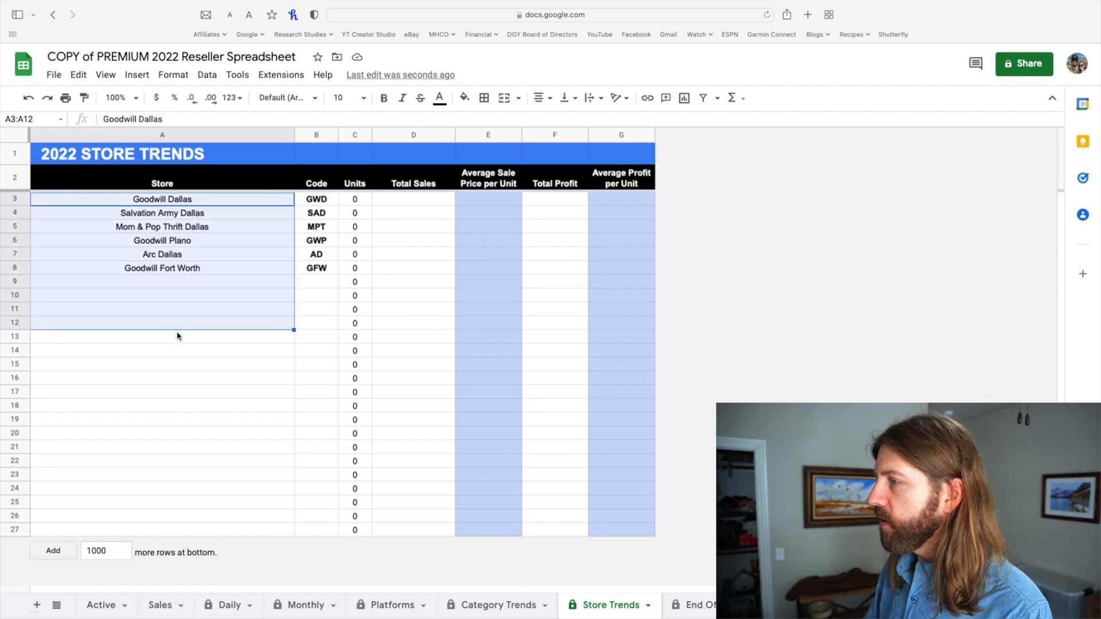
pyautogui.click(178, 336)
pyautogui.click(107, 609)
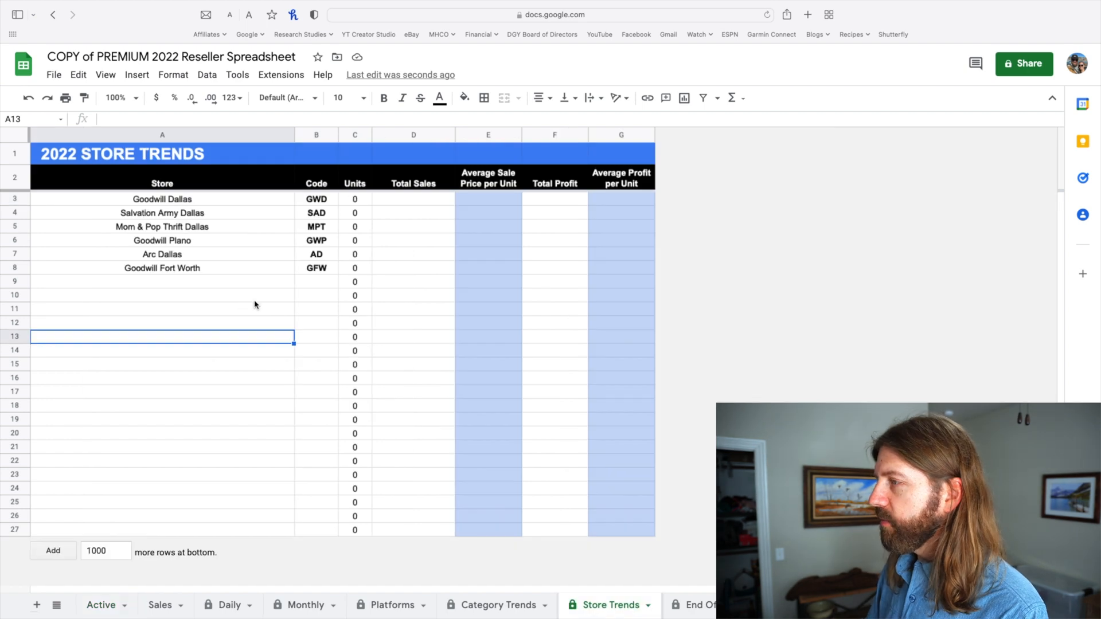
pyautogui.click(218, 205)
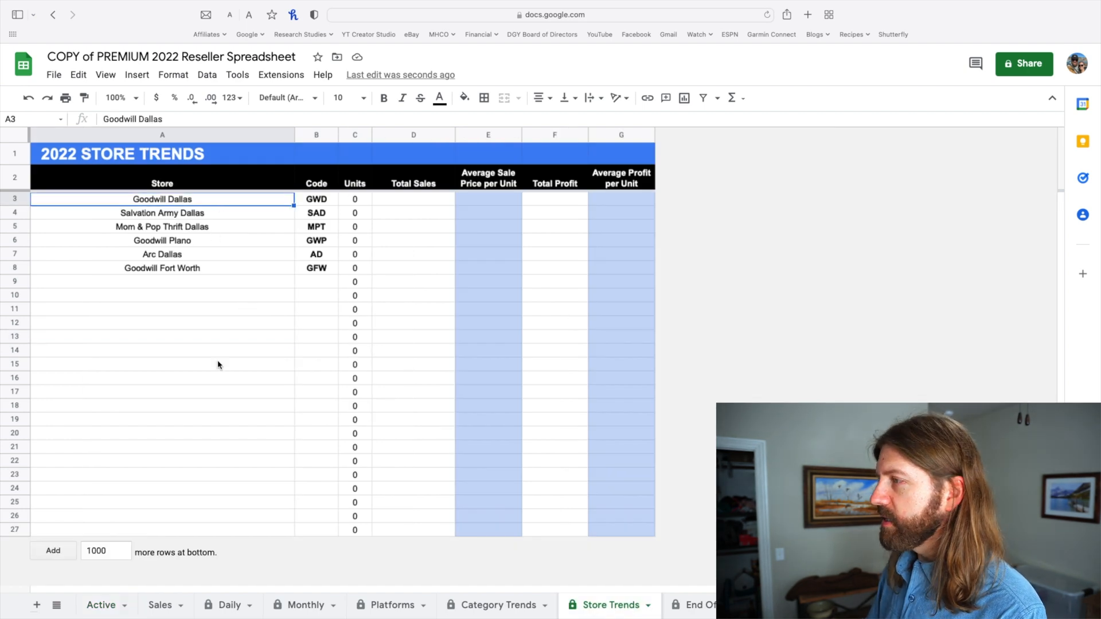
pyautogui.click(328, 202)
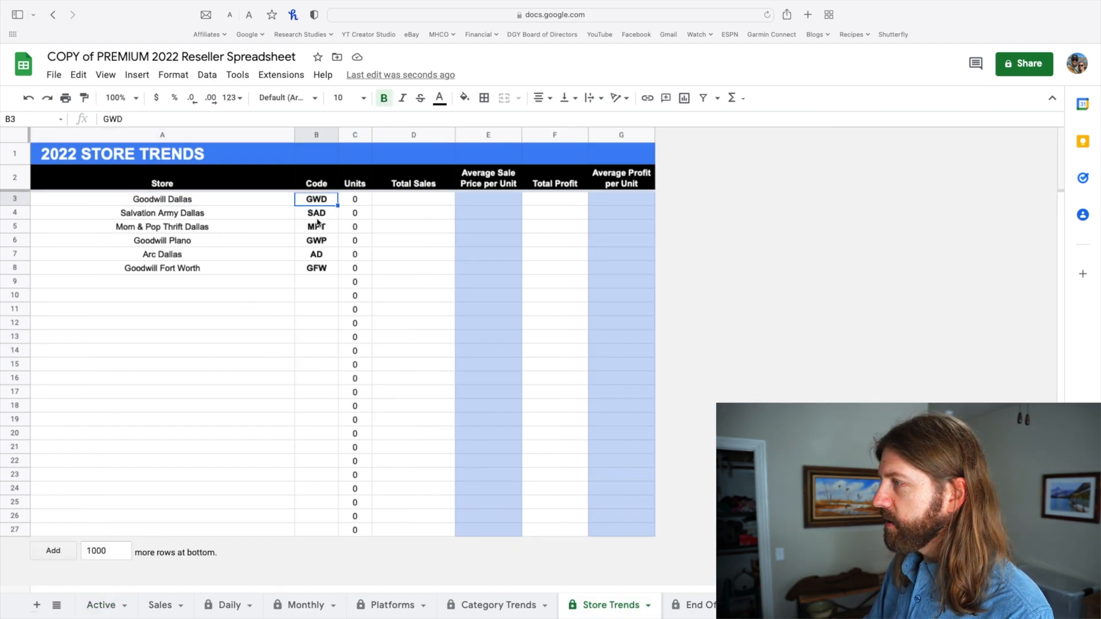
pyautogui.click(100, 610)
pyautogui.write('GWD')
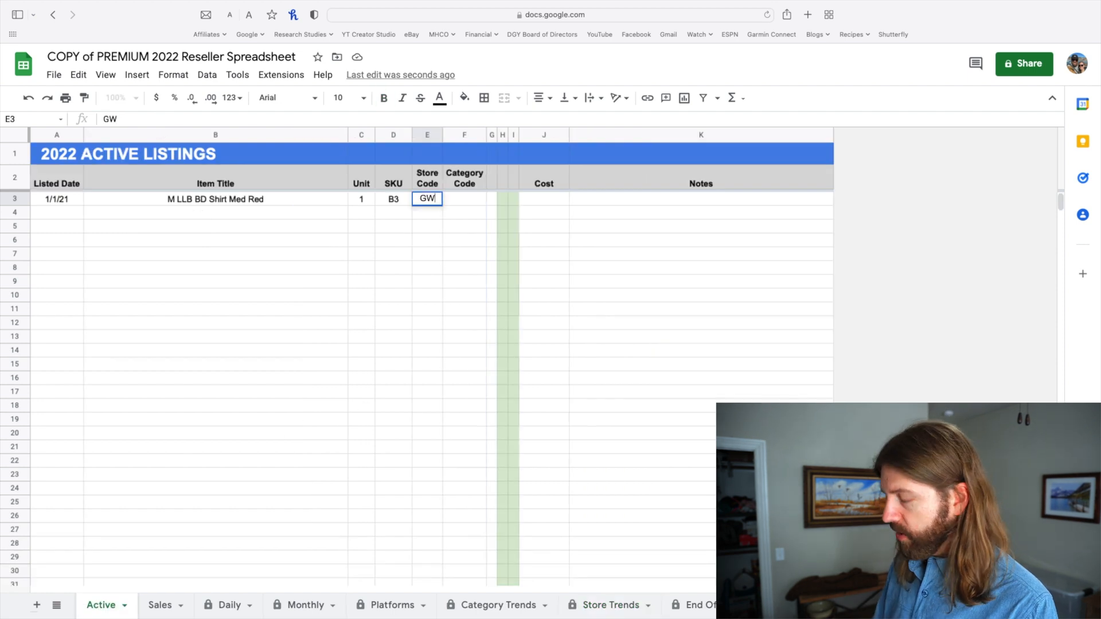
pyautogui.press('Return')
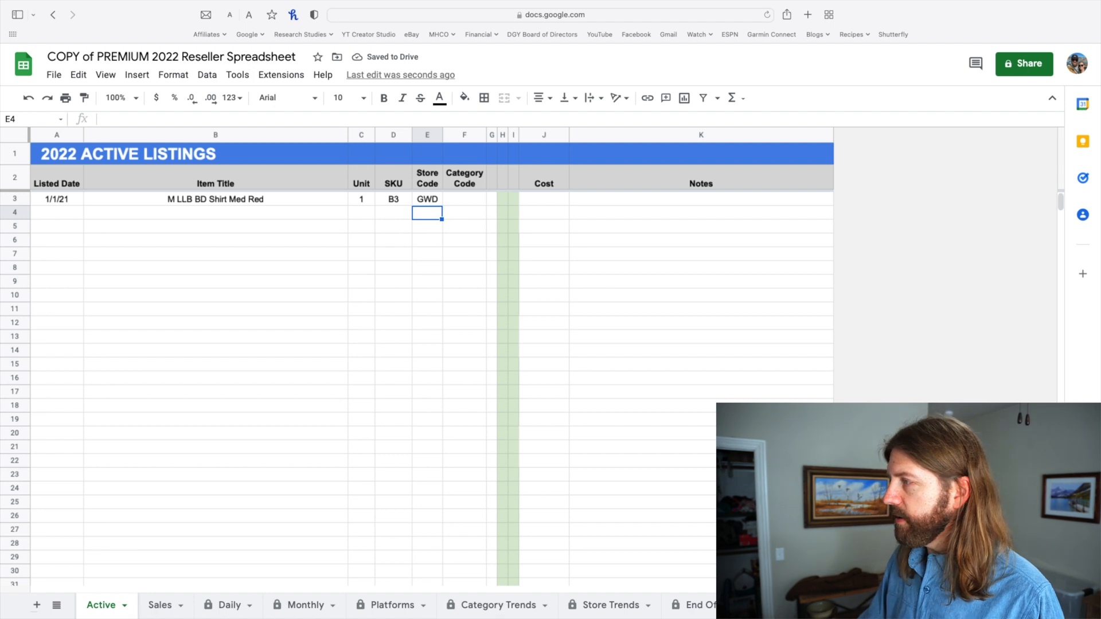
# Step: Look up the Mens Shirts code in Category Trends and enter MSH as the red shirt's category code in Active
pyautogui.click(463, 205)
pyautogui.click(213, 201)
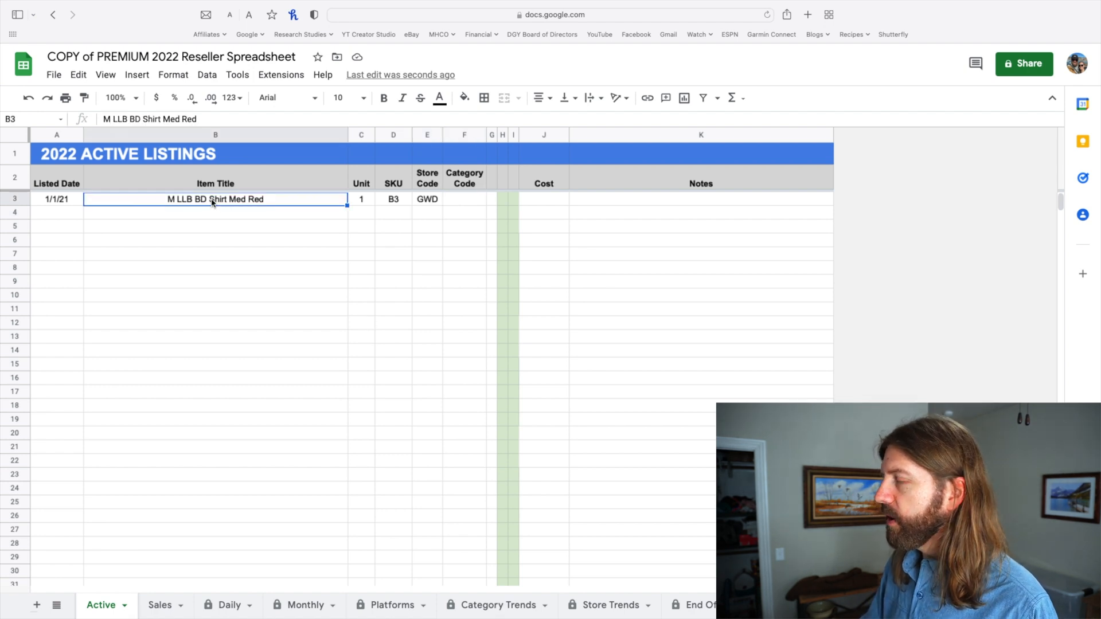
pyautogui.click(470, 603)
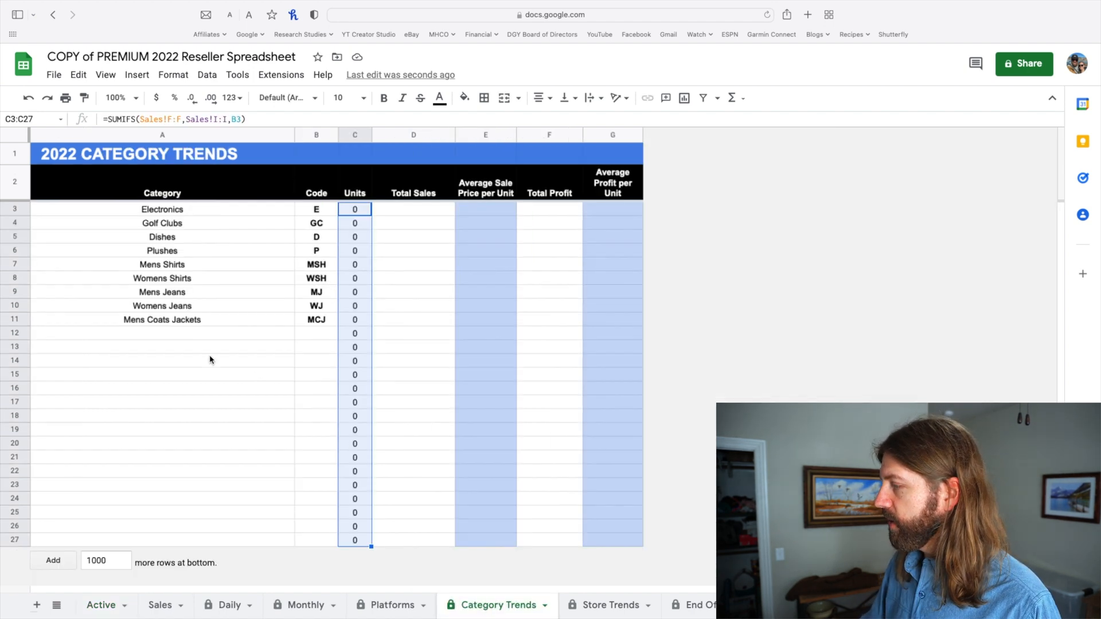
pyautogui.click(174, 347)
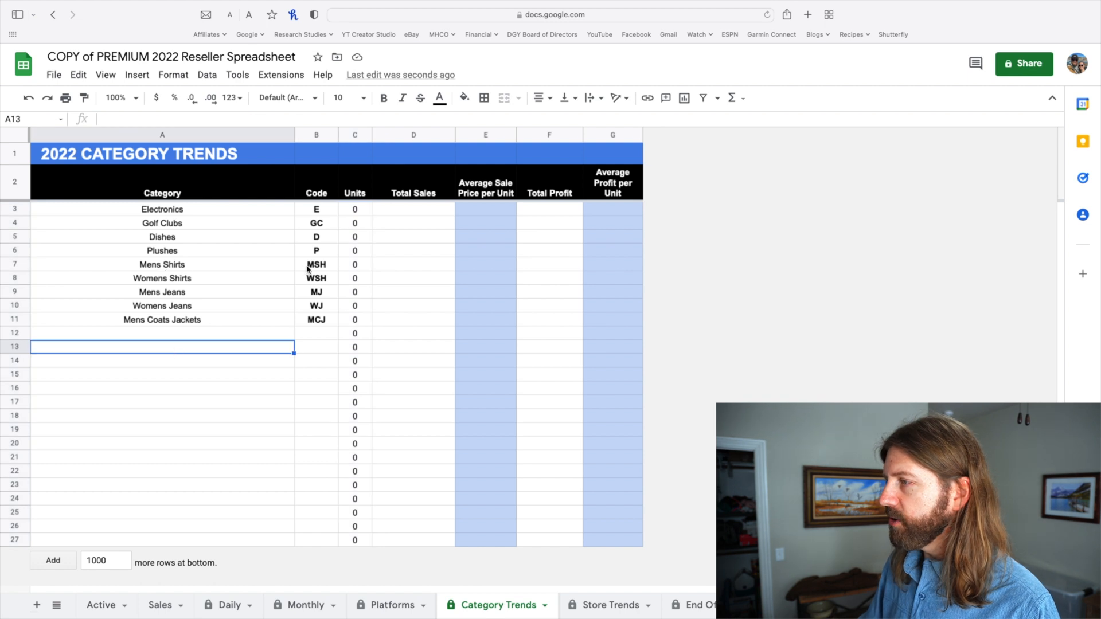
pyautogui.click(101, 605)
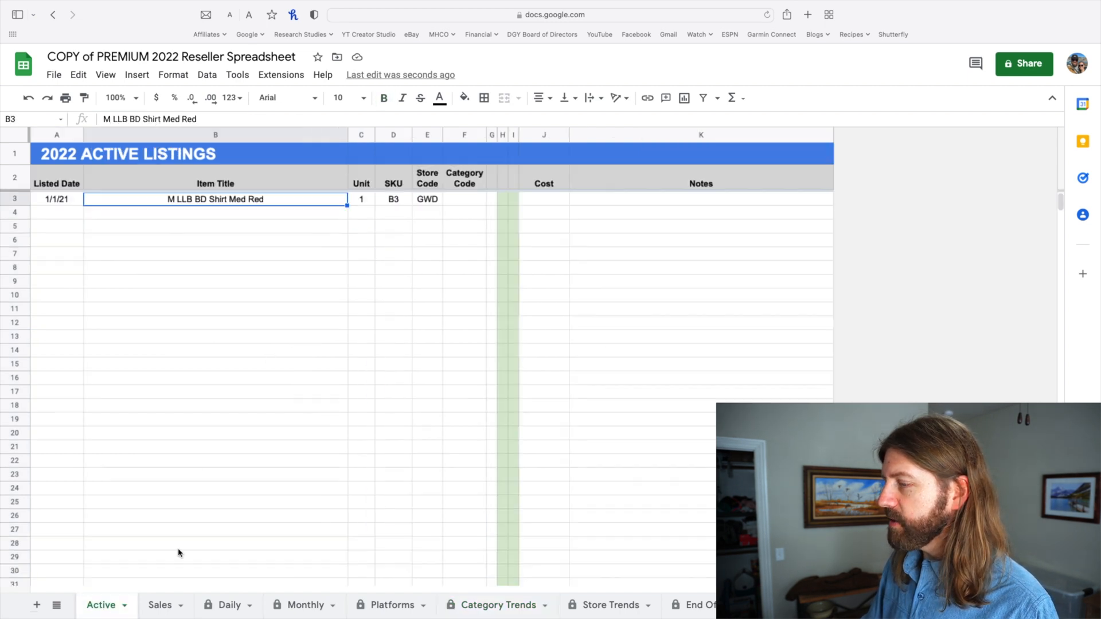
pyautogui.click(478, 205)
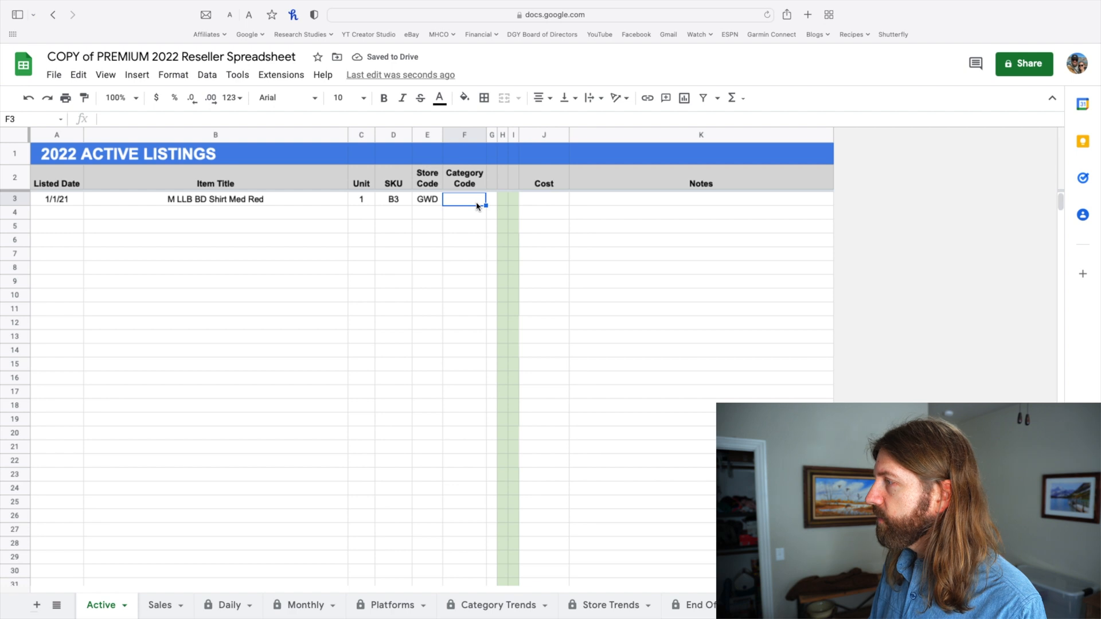
pyautogui.write('MSH')
pyautogui.press('Return')
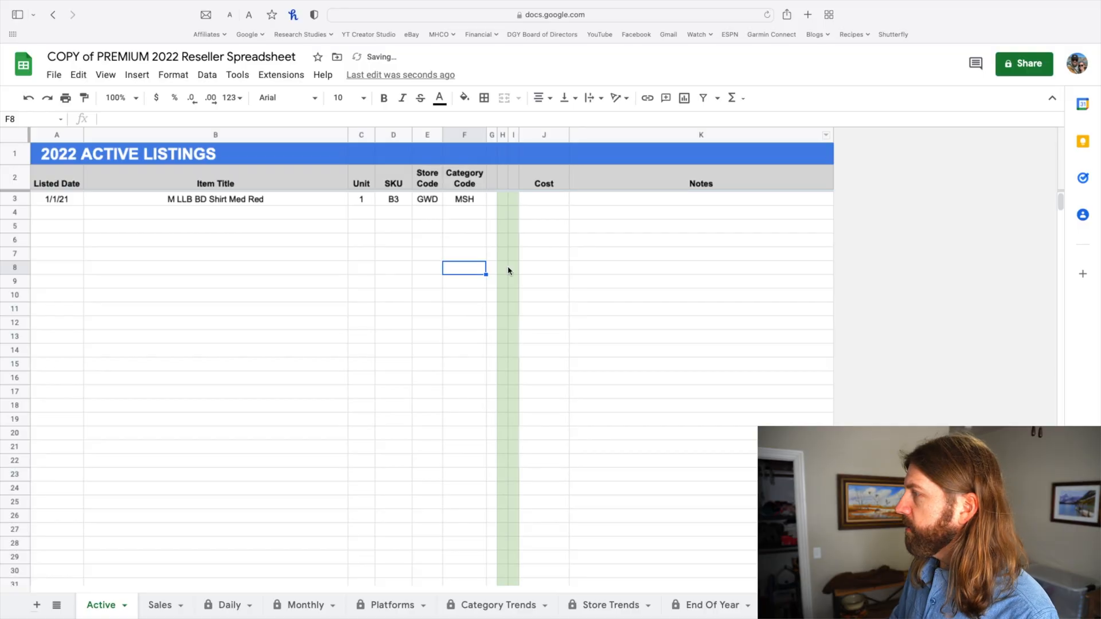
# Step: Set the red shirt listing's cost to 7.7
pyautogui.click(551, 200)
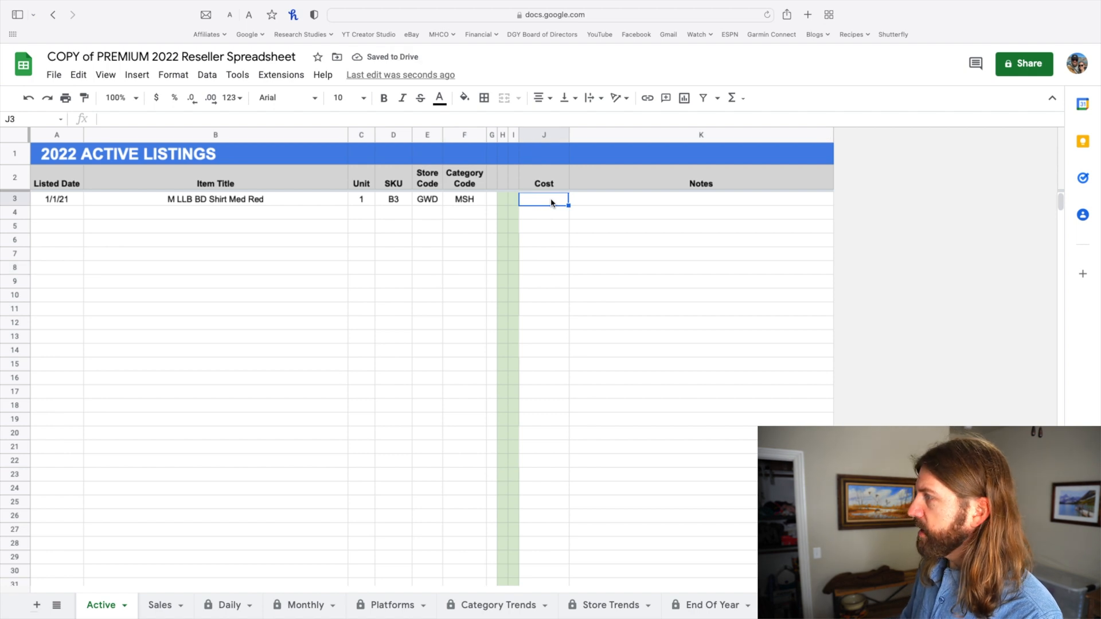
pyautogui.write('7.7')
pyautogui.press('Tab')
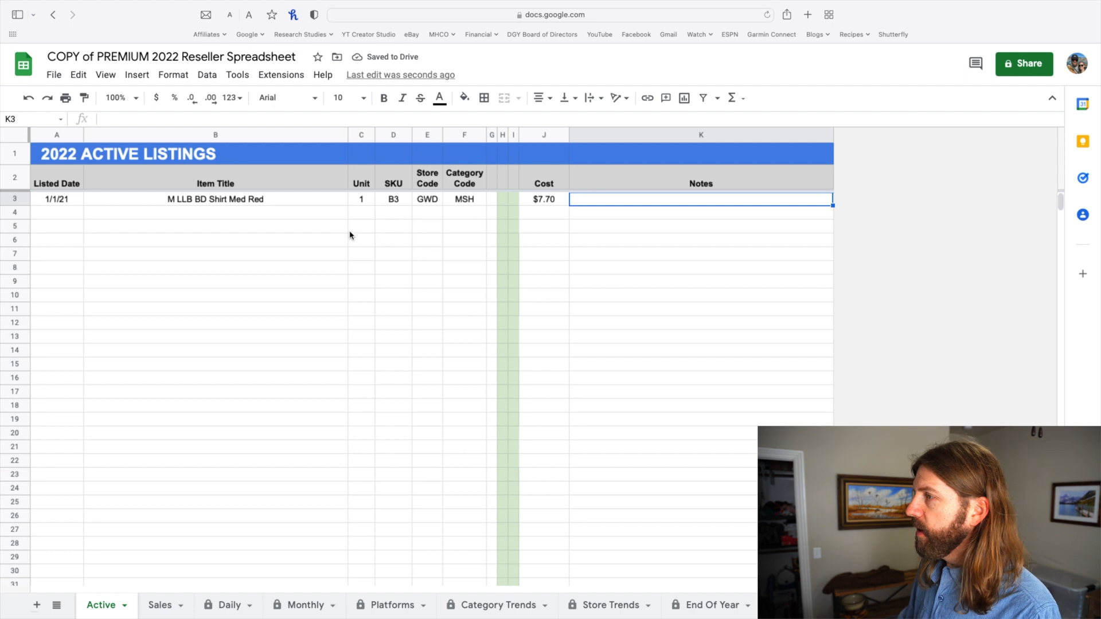
# Step: Enter 1/2/21 as the listed date of the second listing in row 4
pyautogui.click(68, 213)
pyautogui.write('1/2/21')
pyautogui.press('Tab')
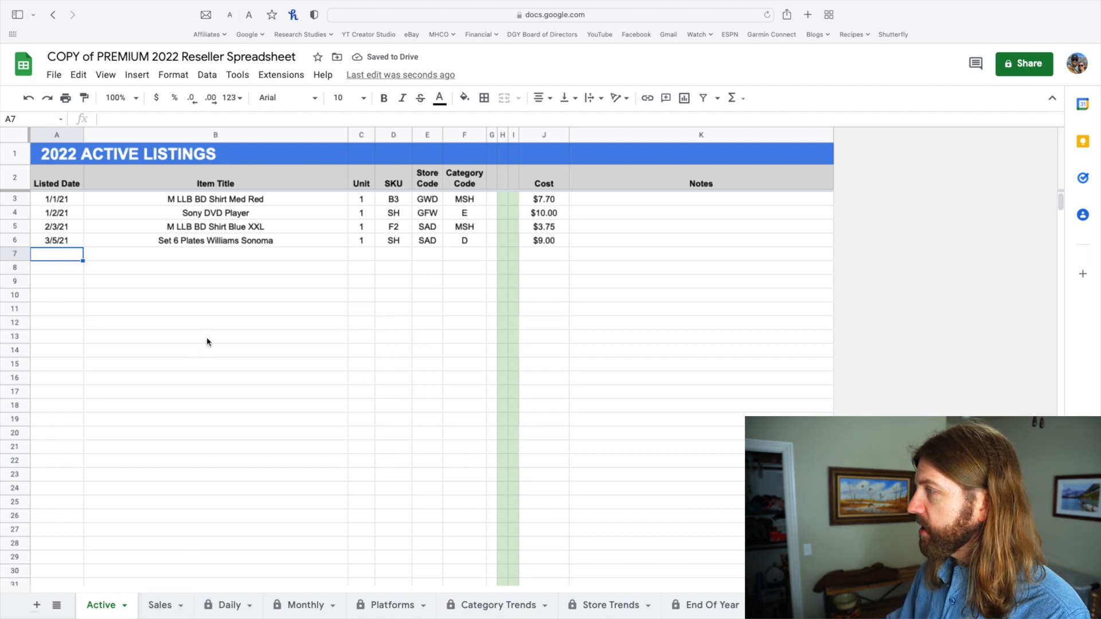
# Step: Copy the Sony DVD Player listing, A4:J4 in Active, into the Sales sheet starting at the Date Listed cell D3
pyautogui.click(160, 605)
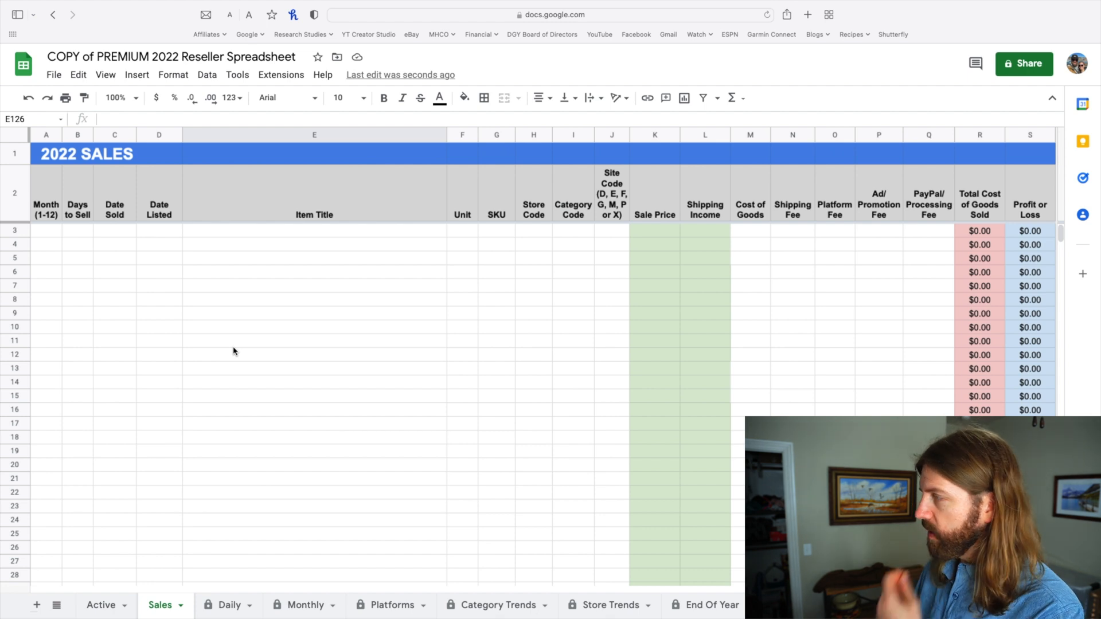
pyautogui.click(102, 605)
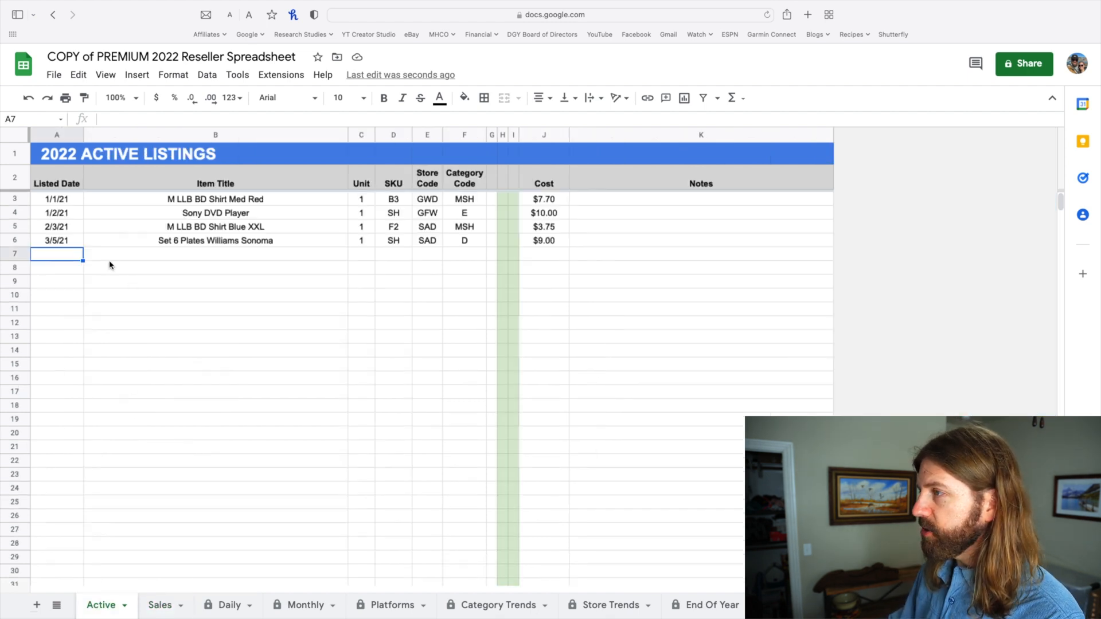
pyautogui.moveTo(65, 215); pyautogui.dragTo(546, 215)
pyautogui.press('super+c')
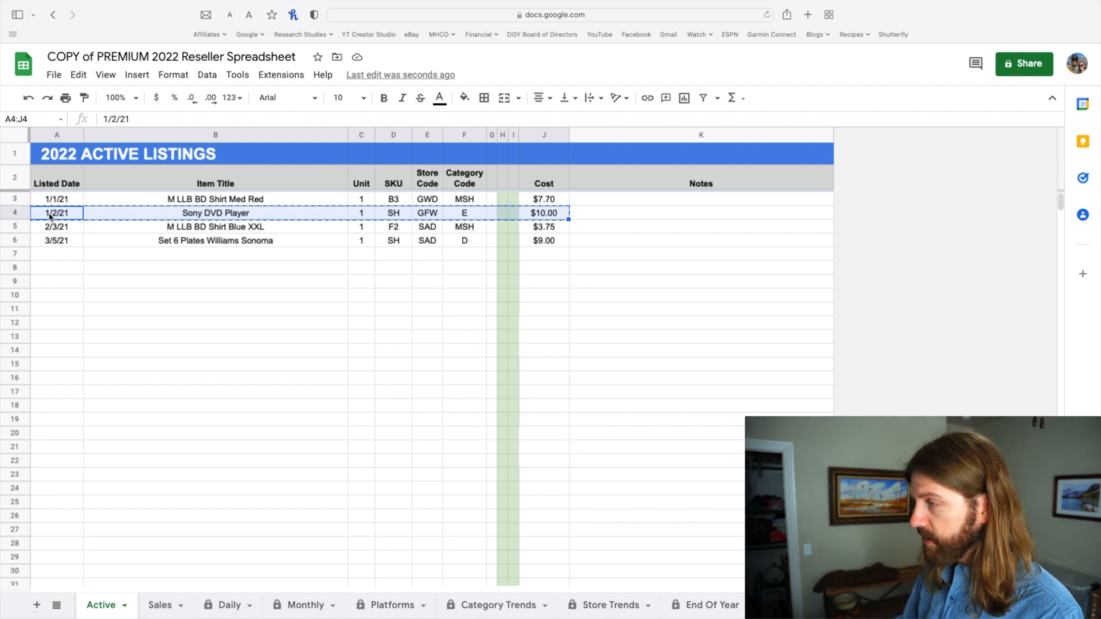
pyautogui.click(162, 605)
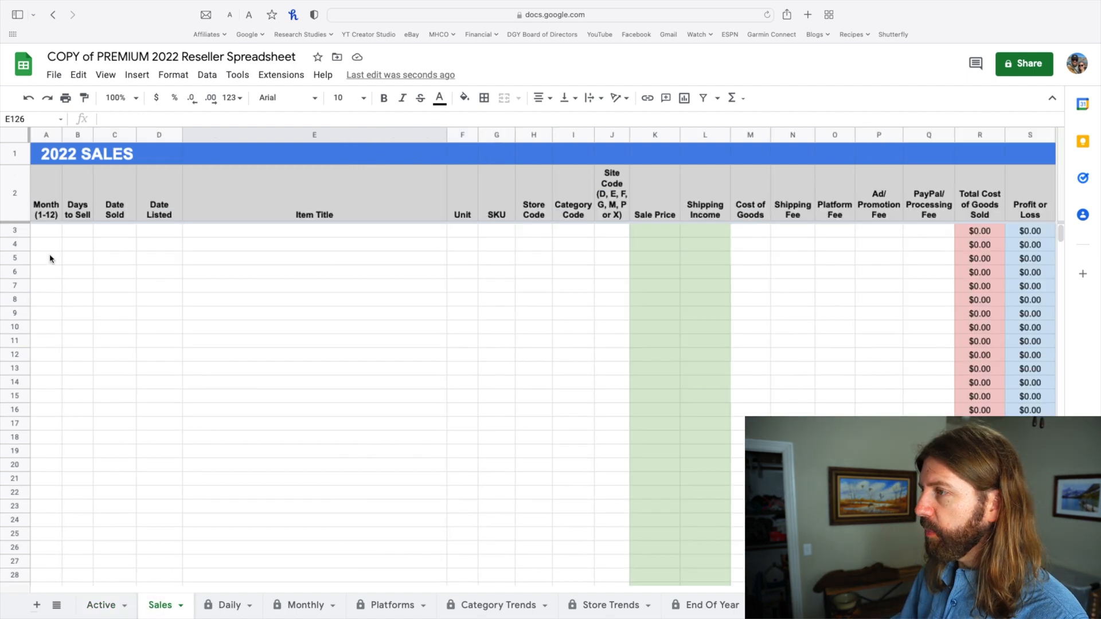
pyautogui.click(175, 229)
pyautogui.press('super+v')
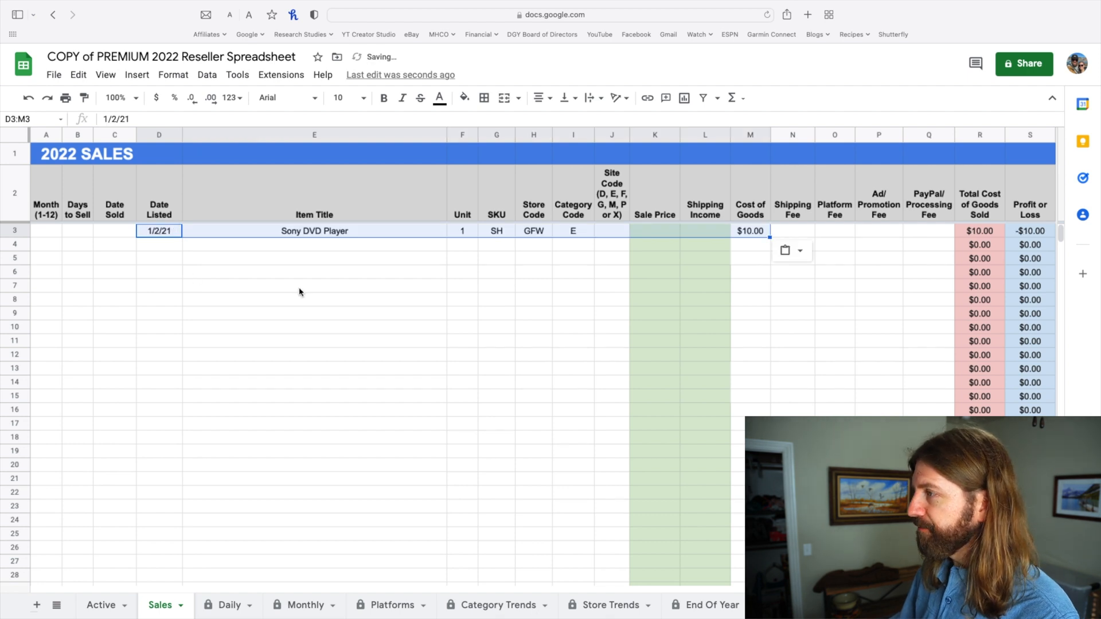
pyautogui.click(300, 287)
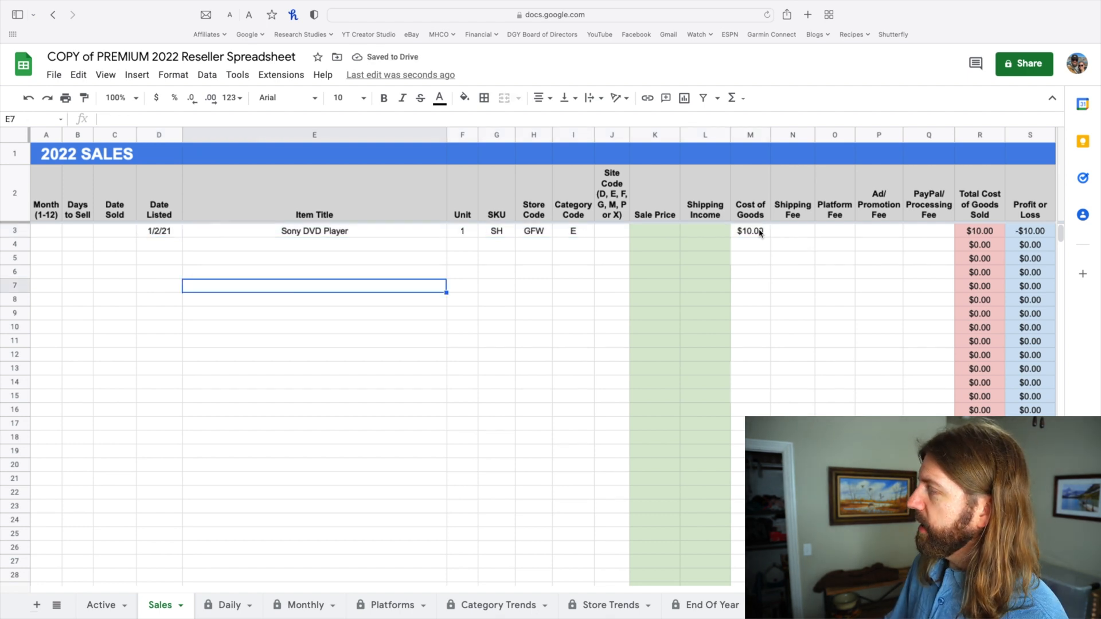
# Step: Enter 4 as the sale month and 4/2/21 as the date sold for the Sony DVD Player in Sales row 3
pyautogui.click(498, 233)
pyautogui.click(539, 236)
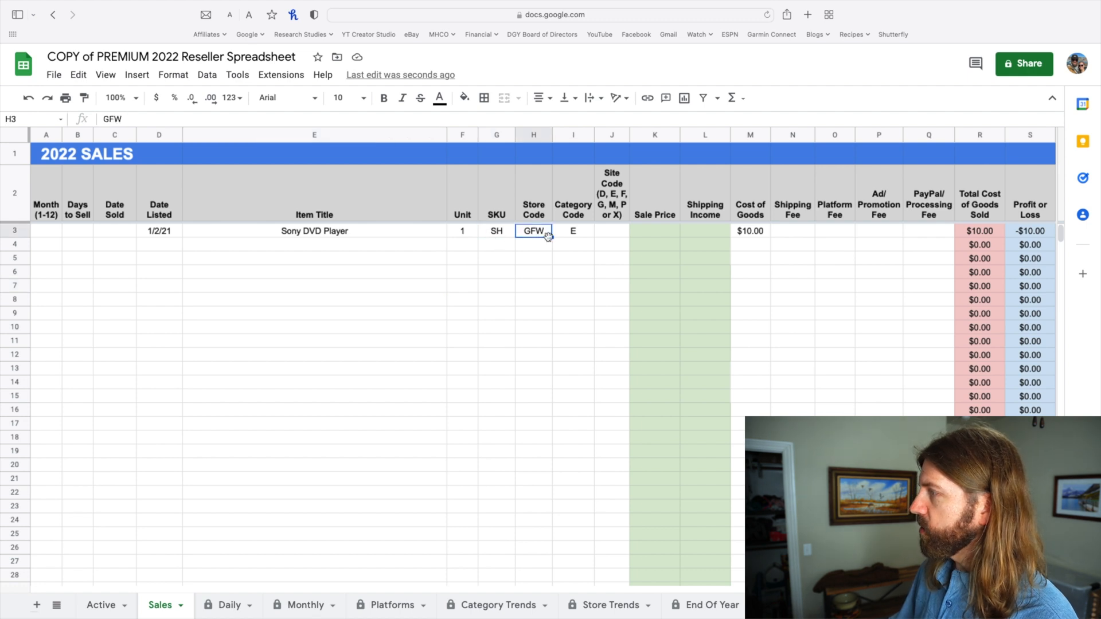
pyautogui.click(568, 237)
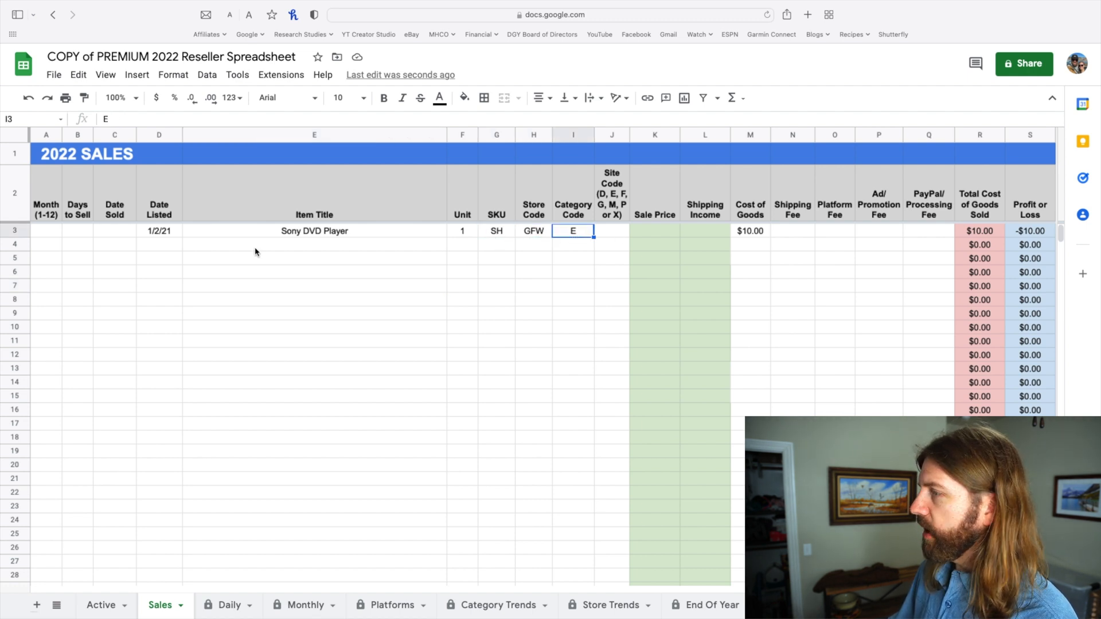
pyautogui.click(46, 235)
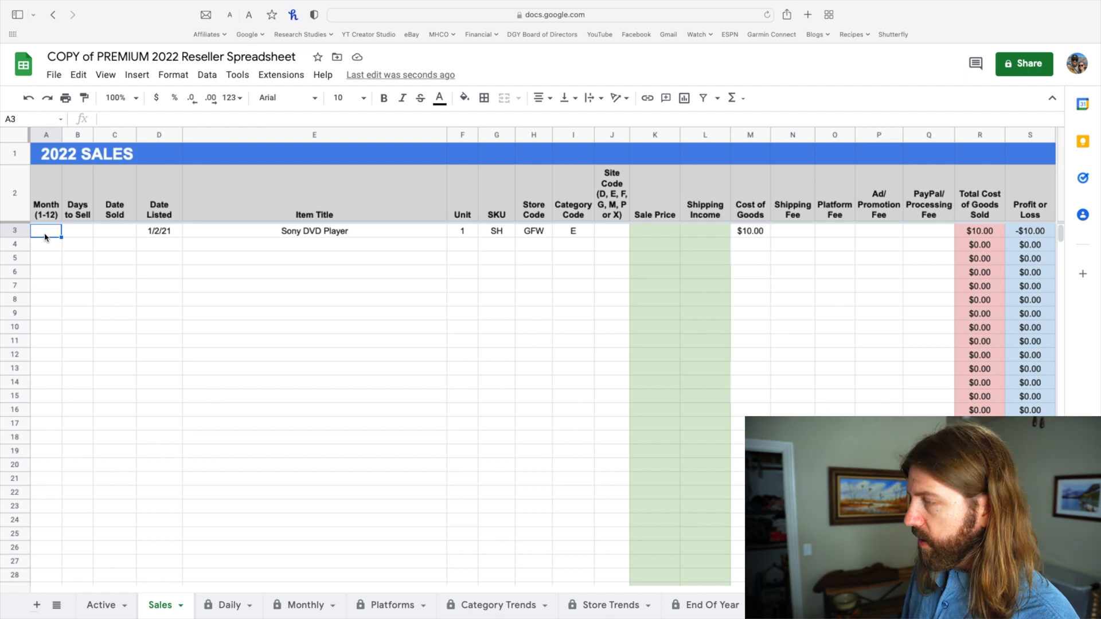
pyautogui.write('4')
pyautogui.press('Tab')
pyautogui.press('Tab')
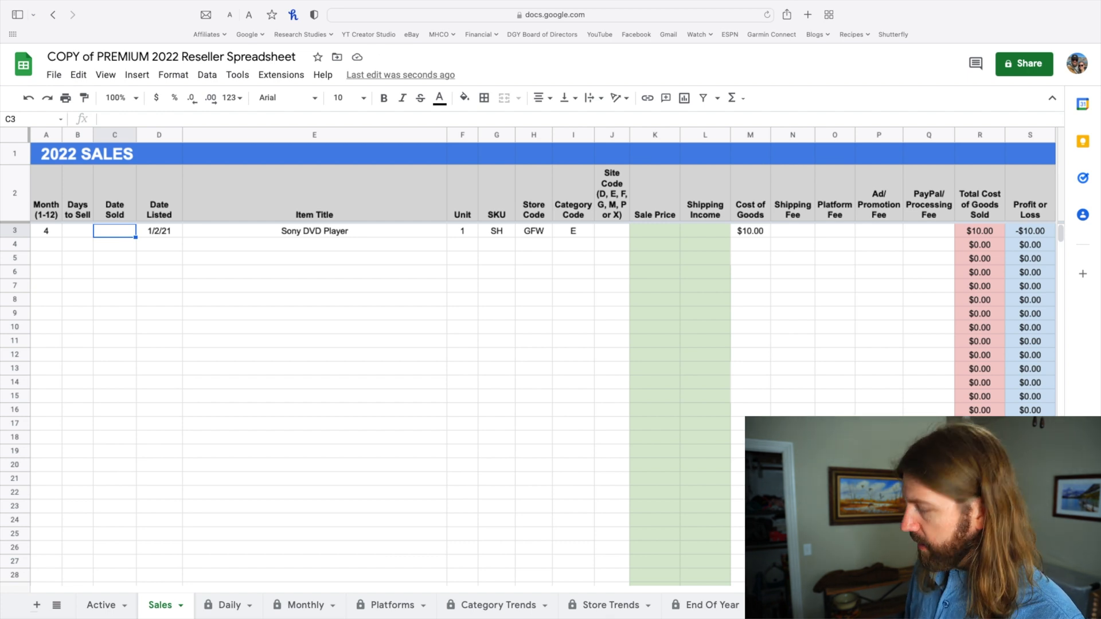
pyautogui.write('4/2/21')
pyautogui.press('Tab')
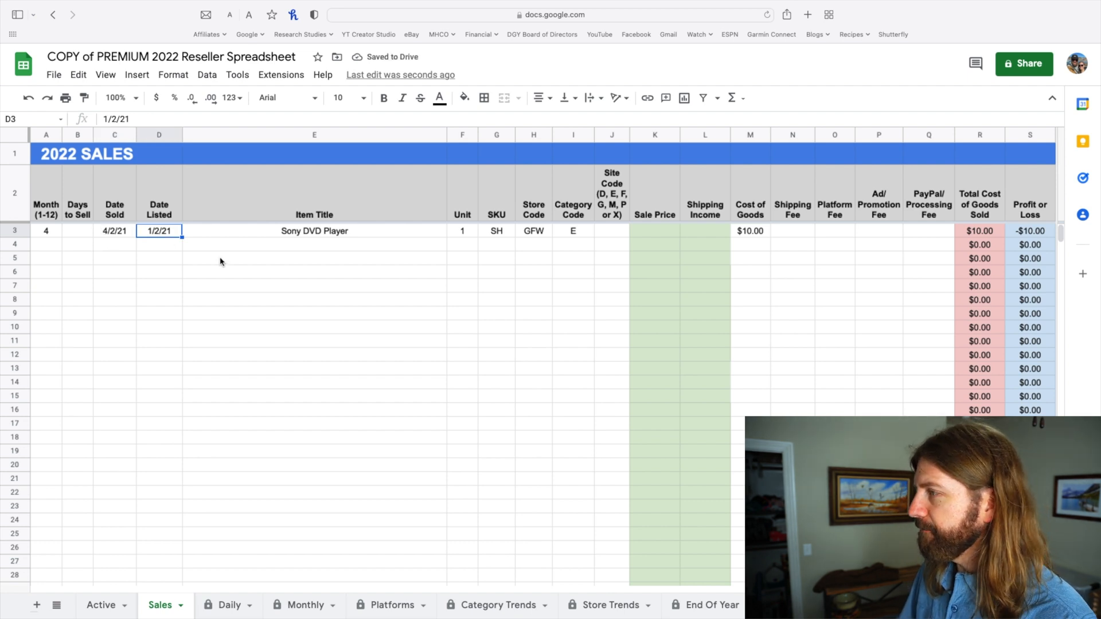
# Step: Enter site code F and a sale price of 95 for the Sony DVD Player sale
pyautogui.press('Tab')
pyautogui.press('Tab')
pyautogui.press('Tab')
pyautogui.press('Tab')
pyautogui.press('Tab')
pyautogui.press('Tab')
pyautogui.moveTo(155, 236); pyautogui.dragTo(615, 247)
pyautogui.click(613, 235)
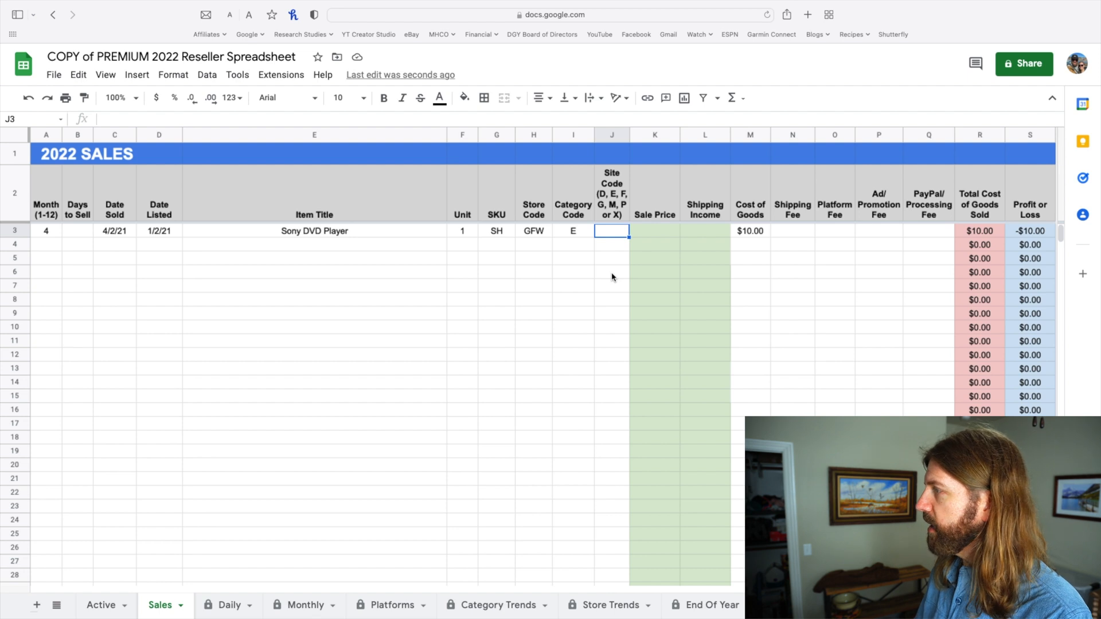
pyautogui.write('F')
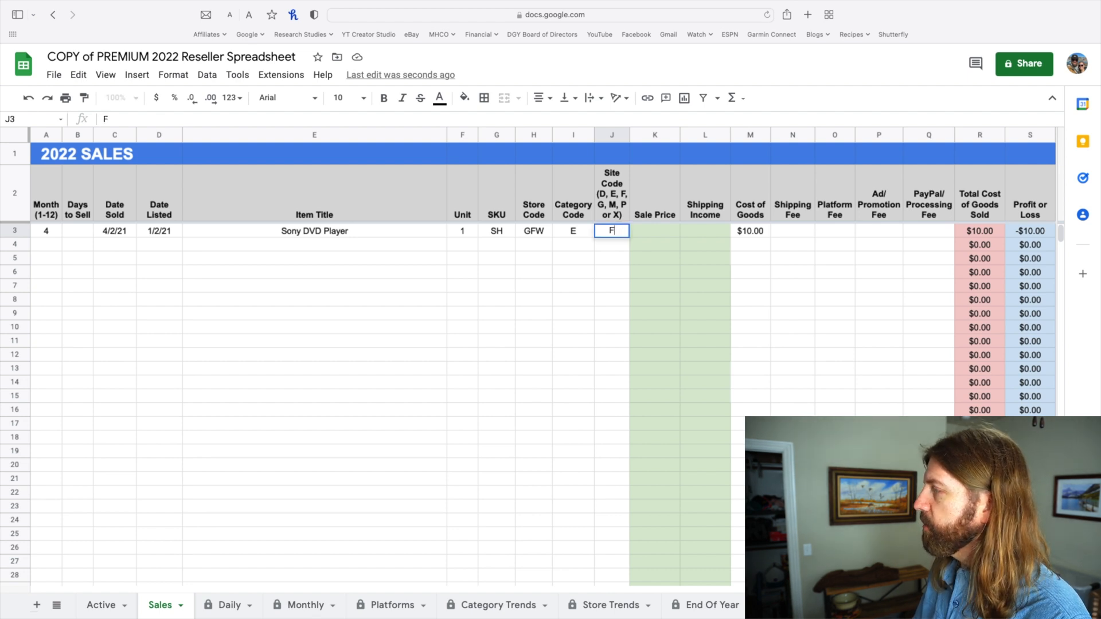
pyautogui.press('Tab')
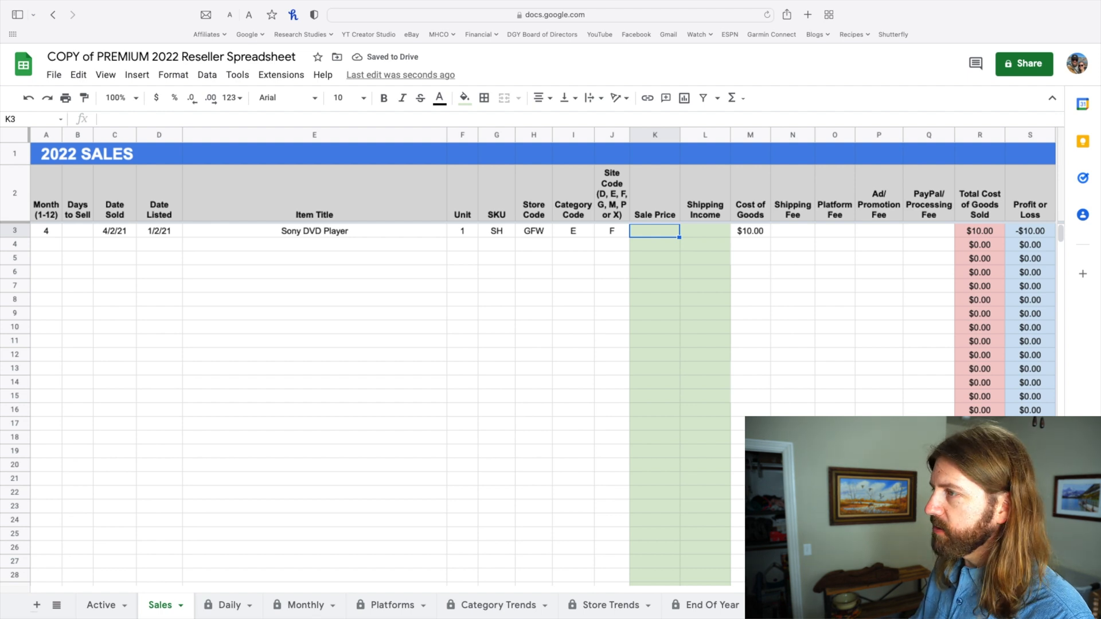
pyautogui.write('95')
pyautogui.press('Tab')
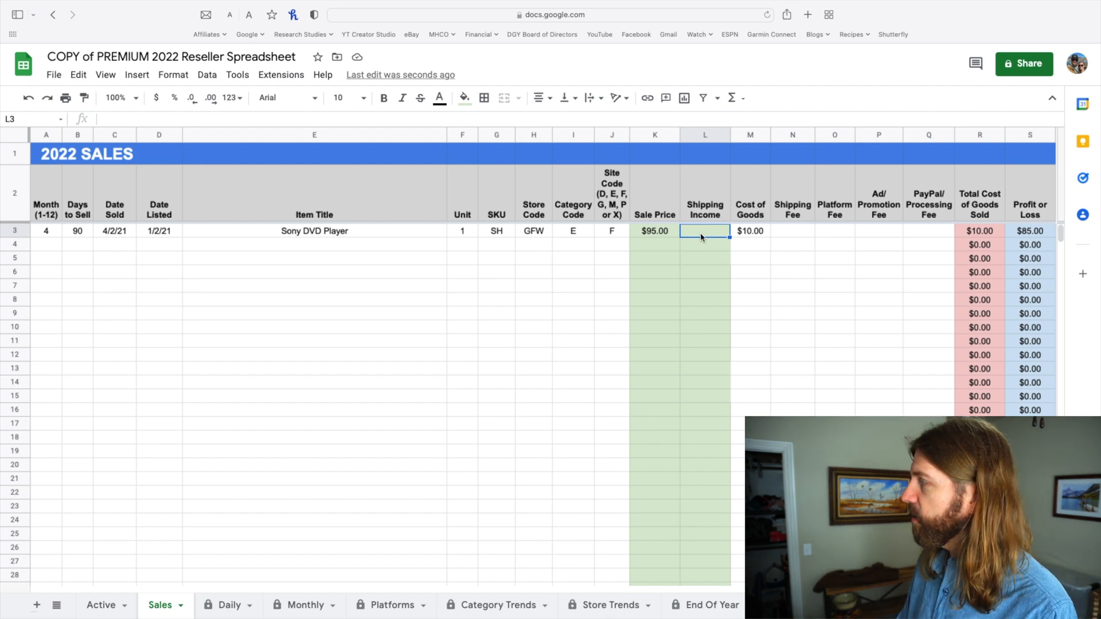
# Step: Enter a platform fee of 5 for the Sony DVD Player, leaving shipping income, shipping fee and ad fee blank
pyautogui.press('Tab')
pyautogui.press('Tab')
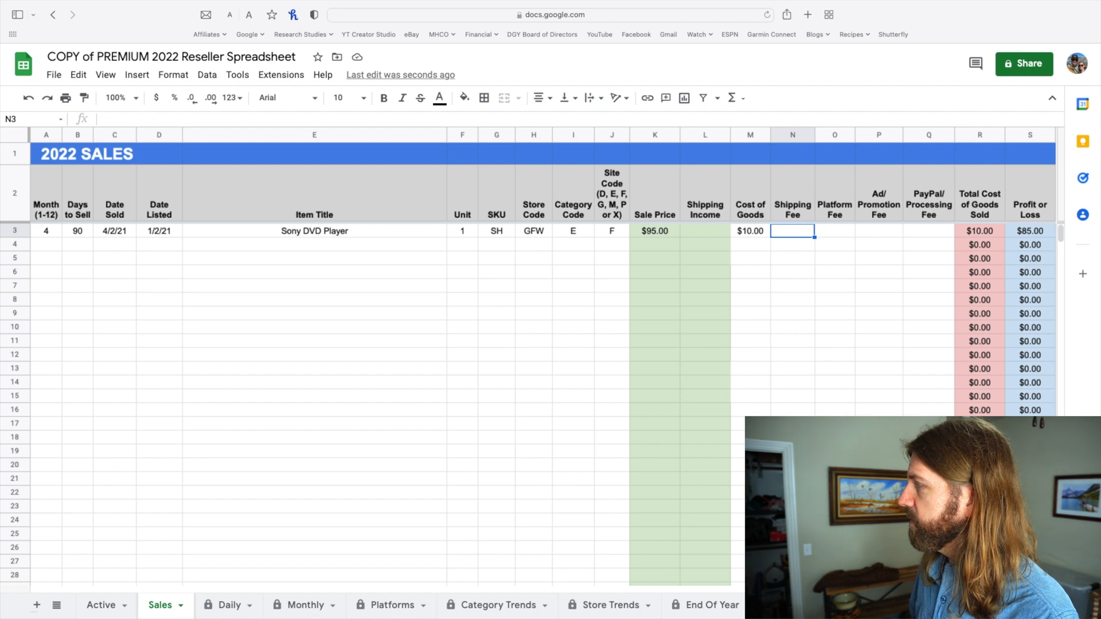
pyautogui.press('Tab')
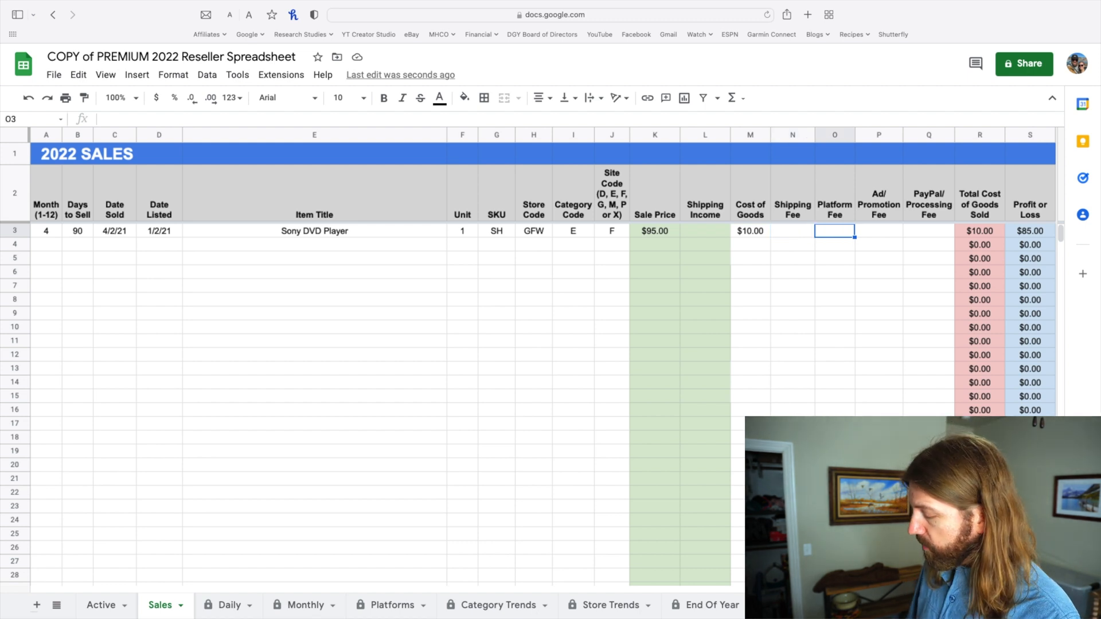
pyautogui.write('5')
pyautogui.press('Tab')
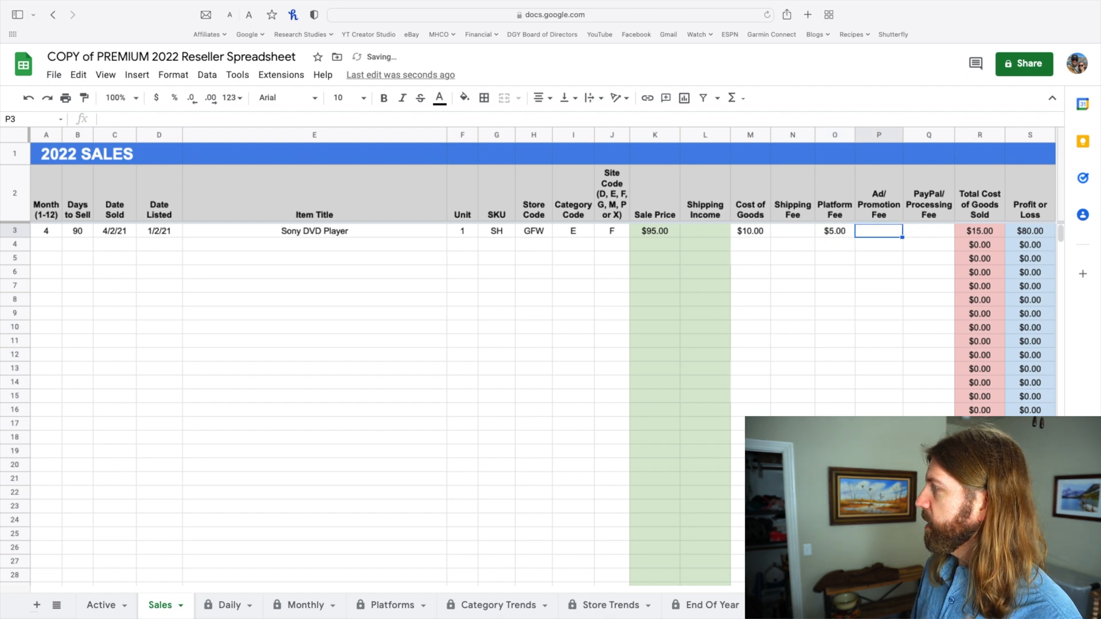
pyautogui.press('Tab')
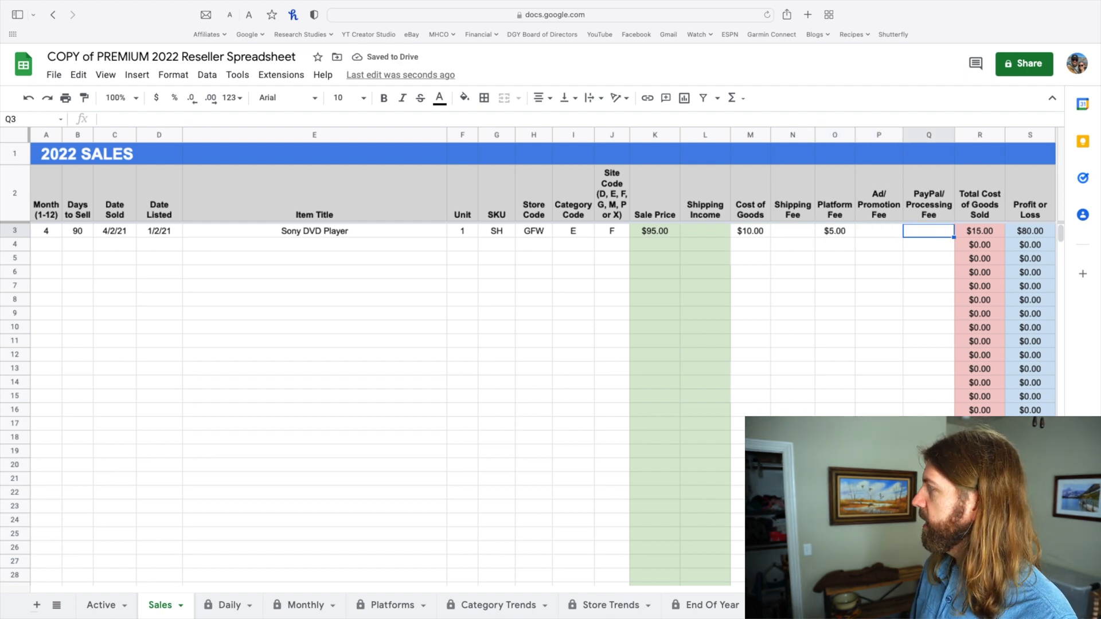
# Step: Review the Sony DVD Player's sale price, cost of goods, platform fee, total cost and profit cells in row 3
pyautogui.click(644, 234)
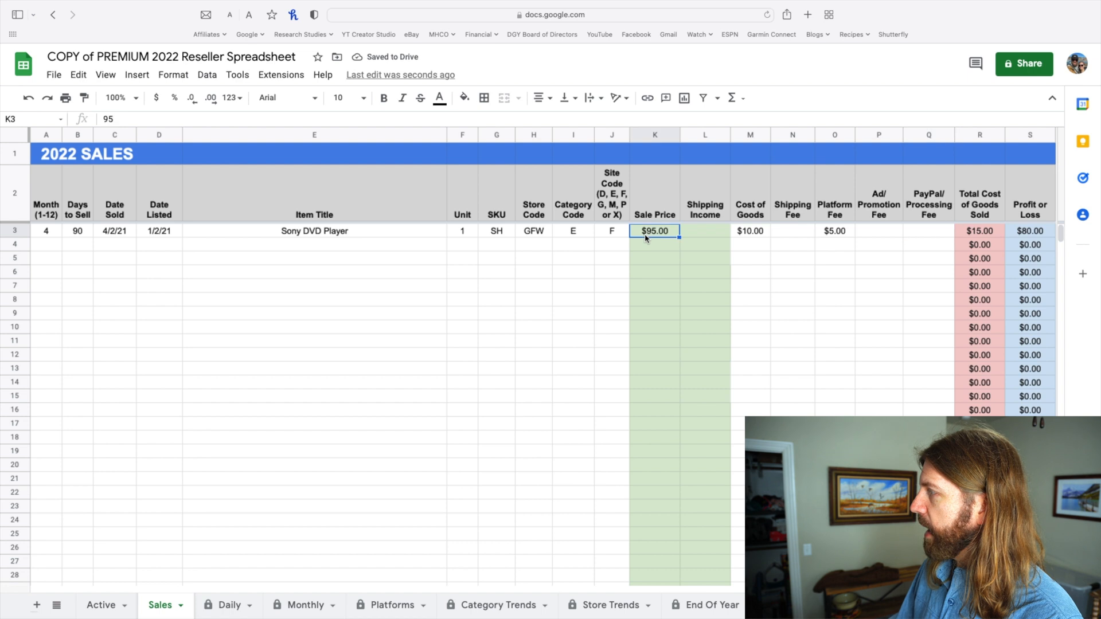
pyautogui.click(749, 235)
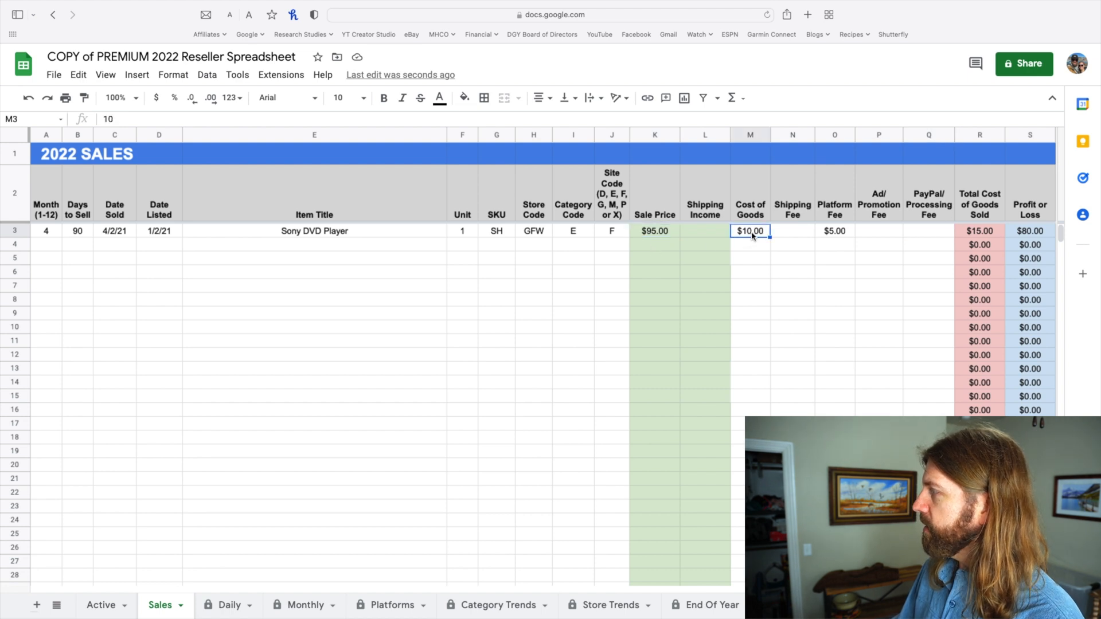
pyautogui.click(838, 236)
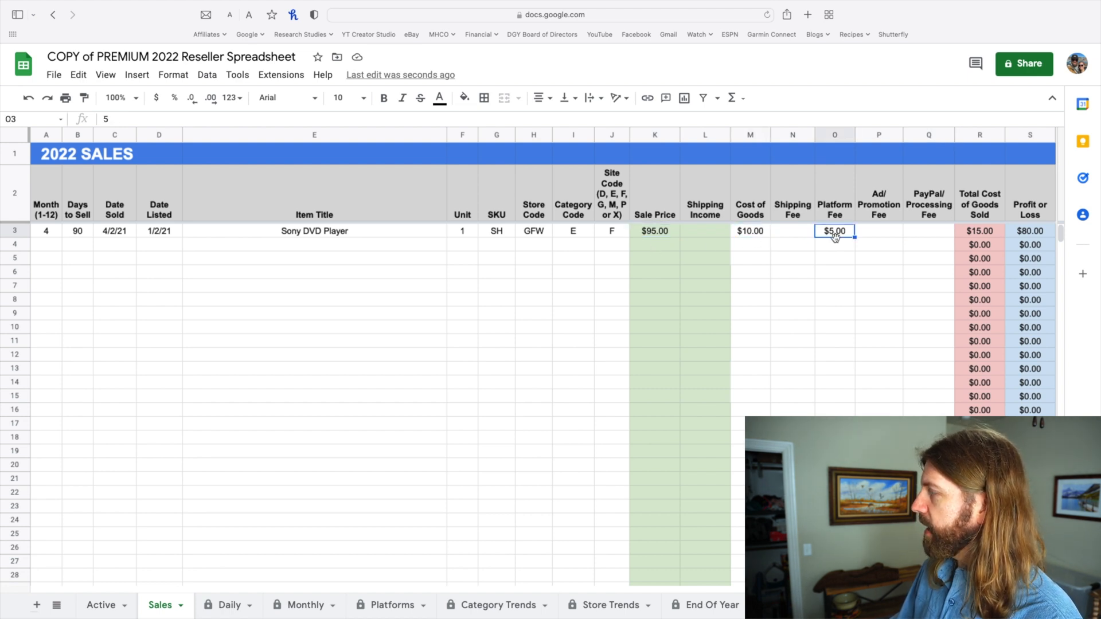
pyautogui.click(1033, 236)
pyautogui.click(981, 235)
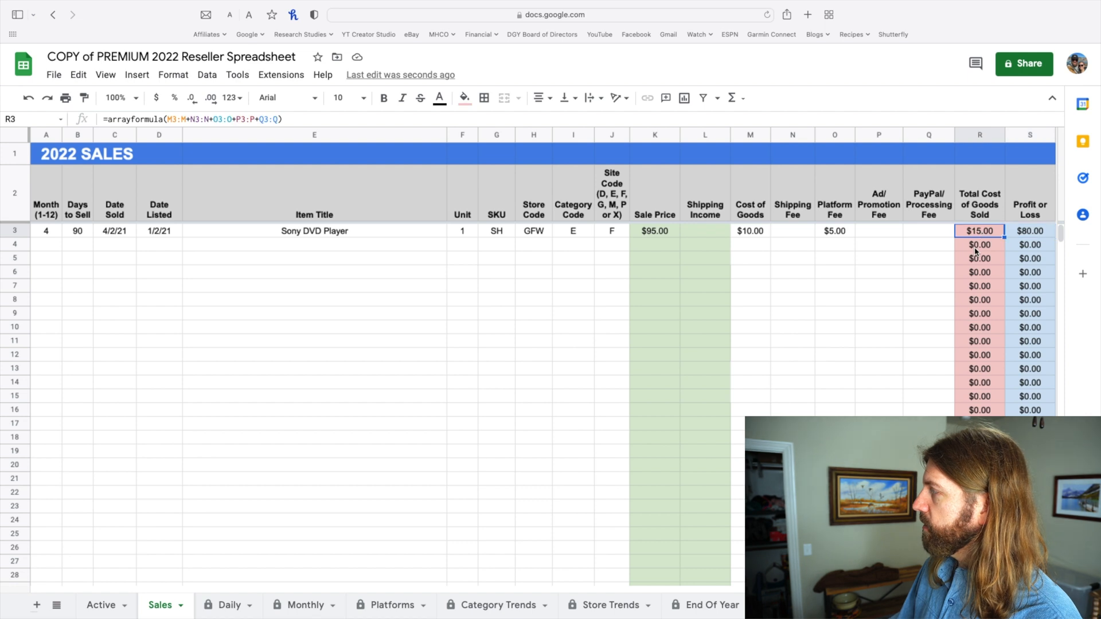
pyautogui.click(1035, 235)
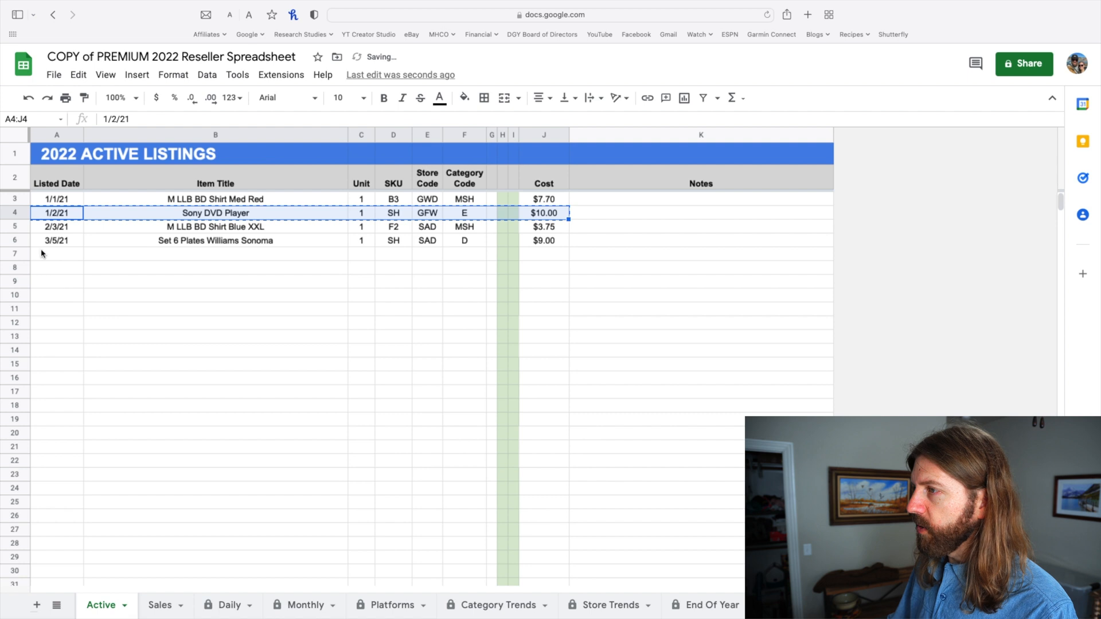
# Step: Delete the sold Sony DVD Player's row 4 from the Active sheet
pyautogui.click(14, 213)
pyautogui.rightClick(14, 213)
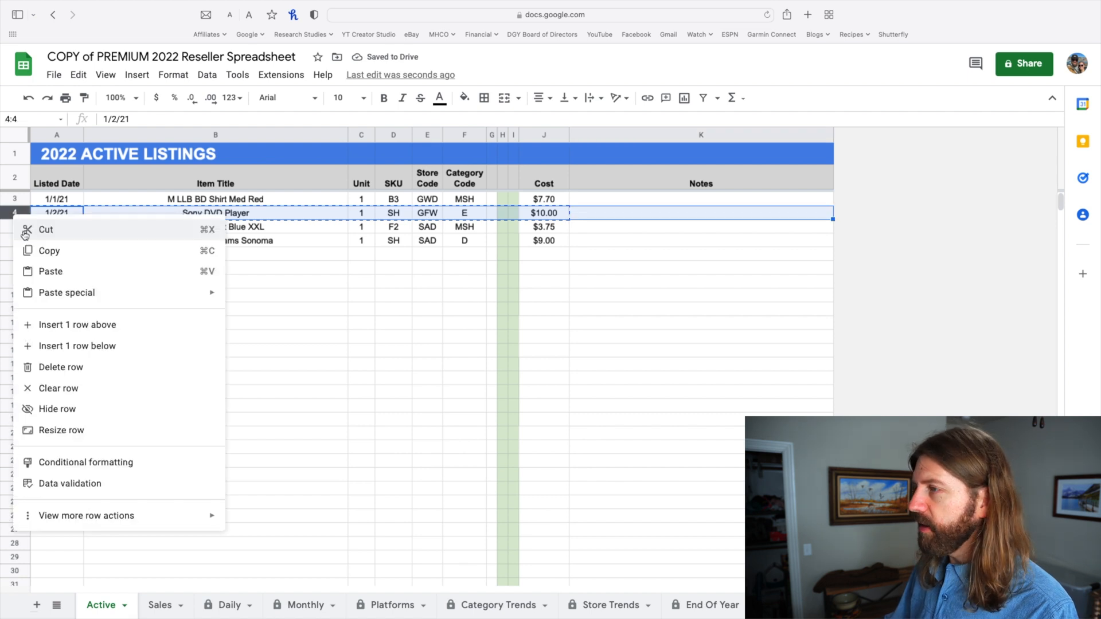
pyautogui.click(66, 367)
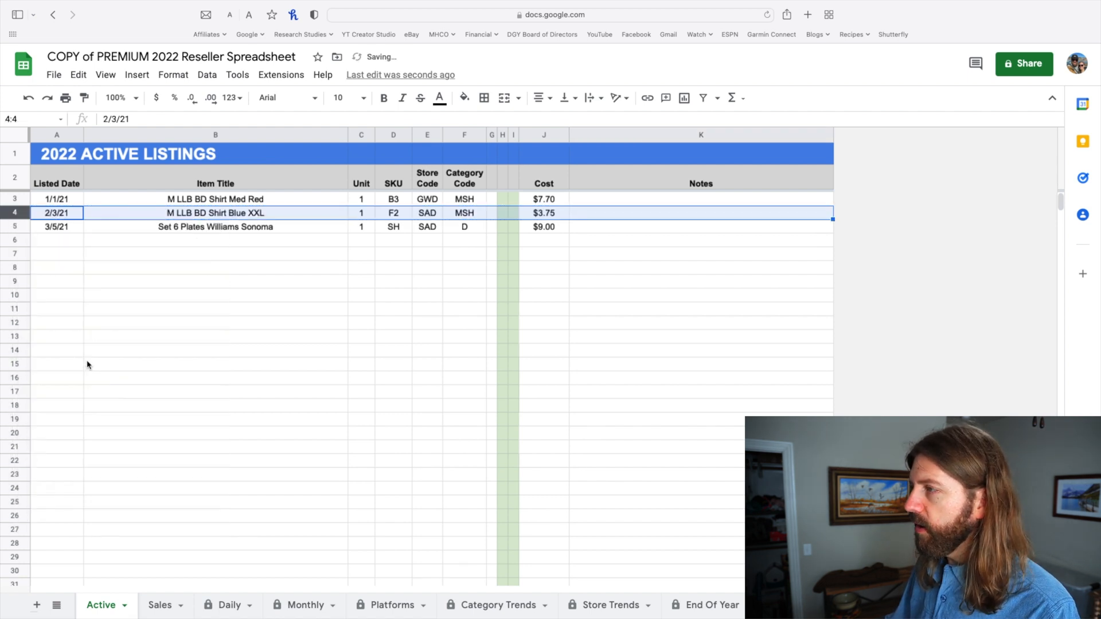
pyautogui.click(166, 337)
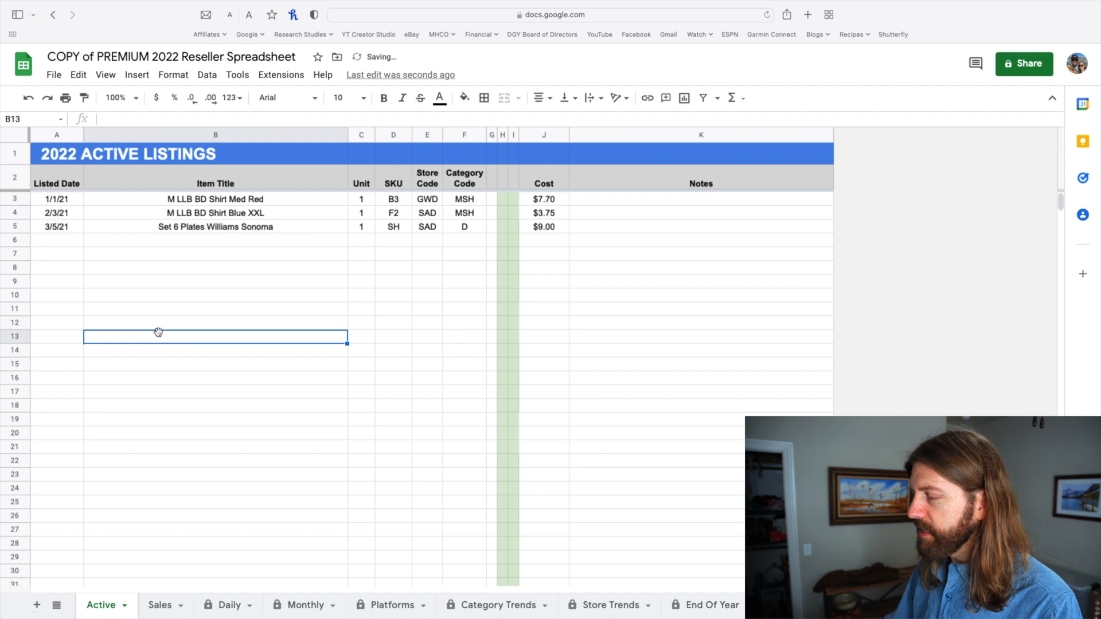
# Step: Copy the red shirt listing A3:J3 from Active into Sales starting at D4, with 1 as the sale month in A4
pyautogui.moveTo(66, 201); pyautogui.dragTo(535, 203)
pyautogui.press('super+c')
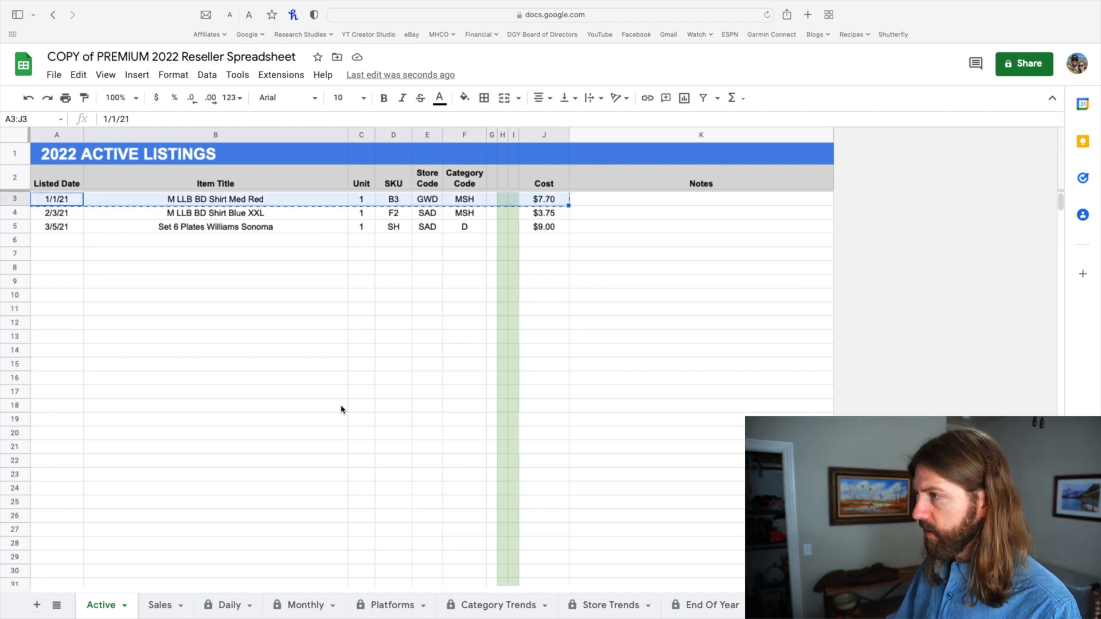
pyautogui.click(164, 606)
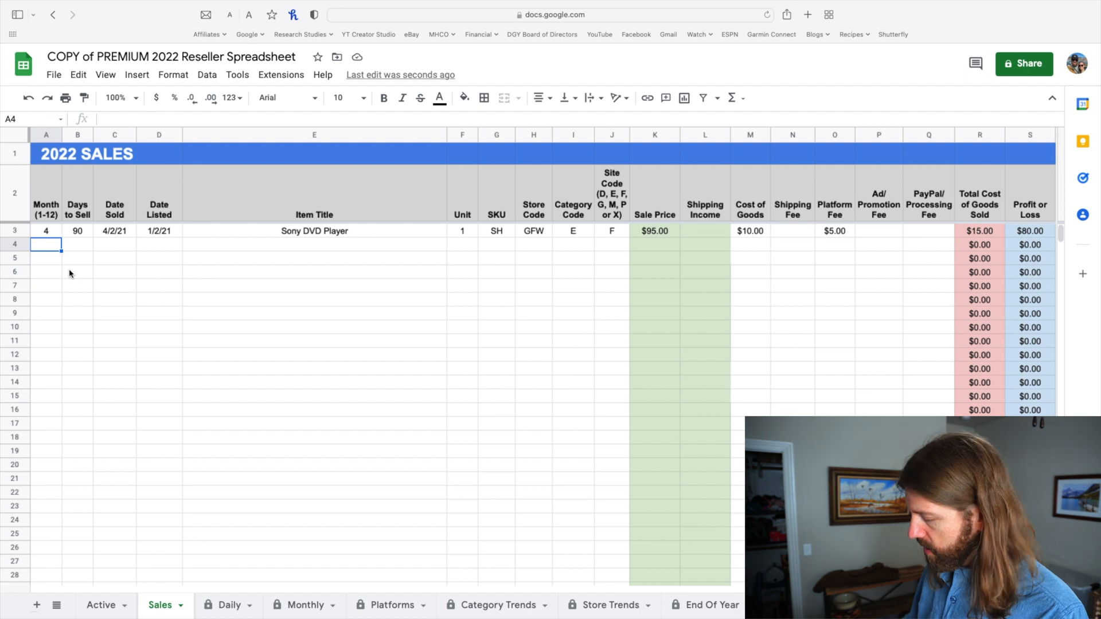
pyautogui.write('1')
pyautogui.press('Tab')
pyautogui.press('Tab')
pyautogui.press('Tab')
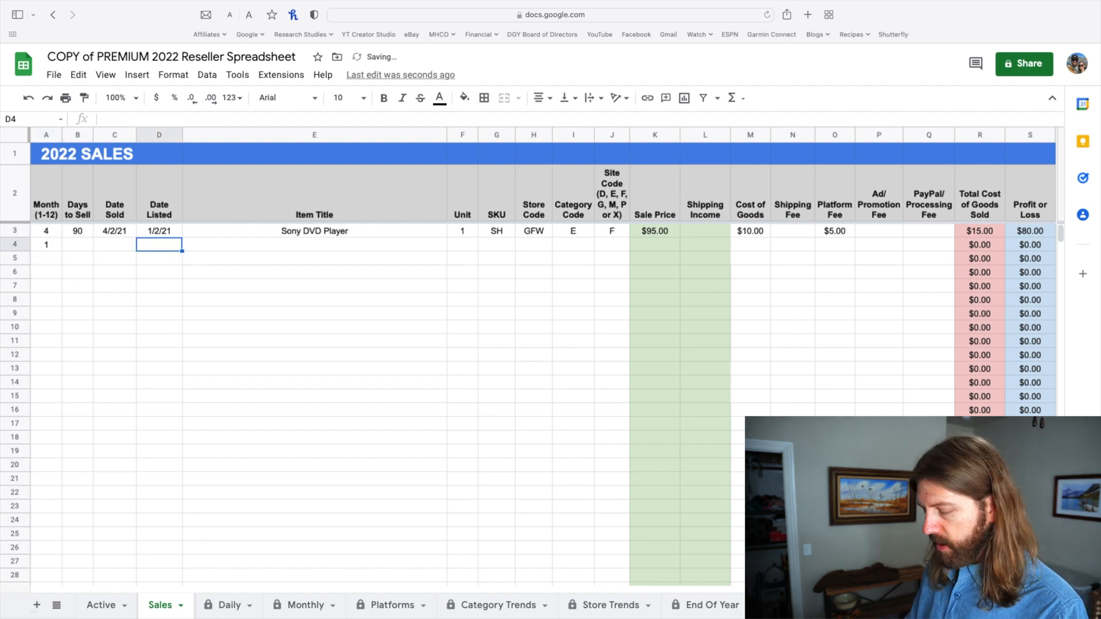
pyautogui.press('super+v')
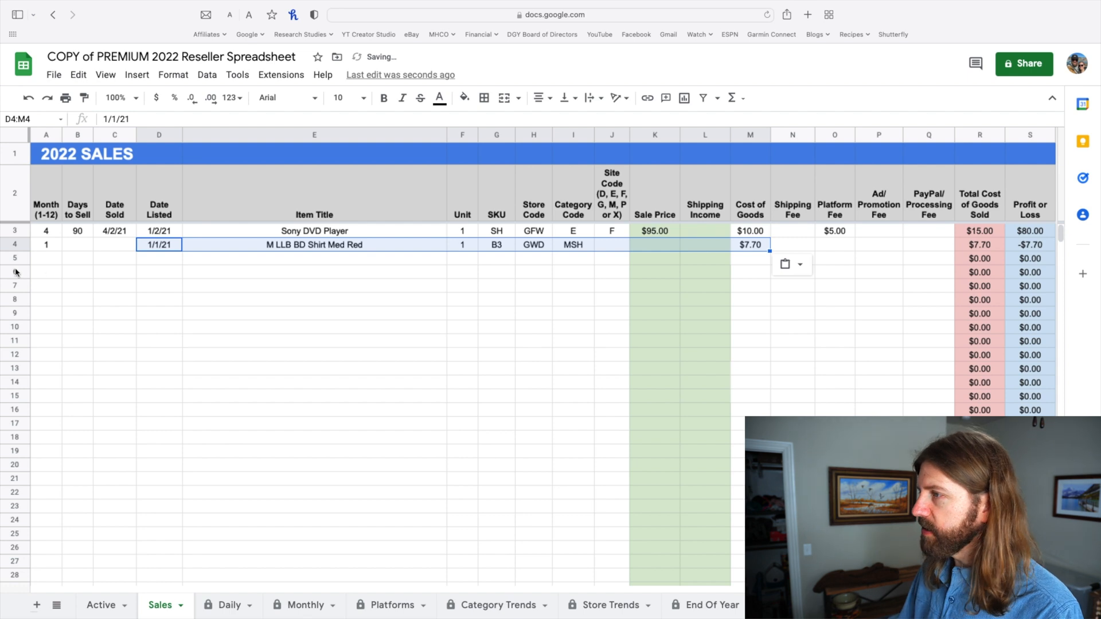
# Step: Enter 1/31/21 as the red shirt's date sold and E as its site code in Sales row 4
pyautogui.click(106, 247)
pyautogui.write('1/31')
pyautogui.click(612, 245)
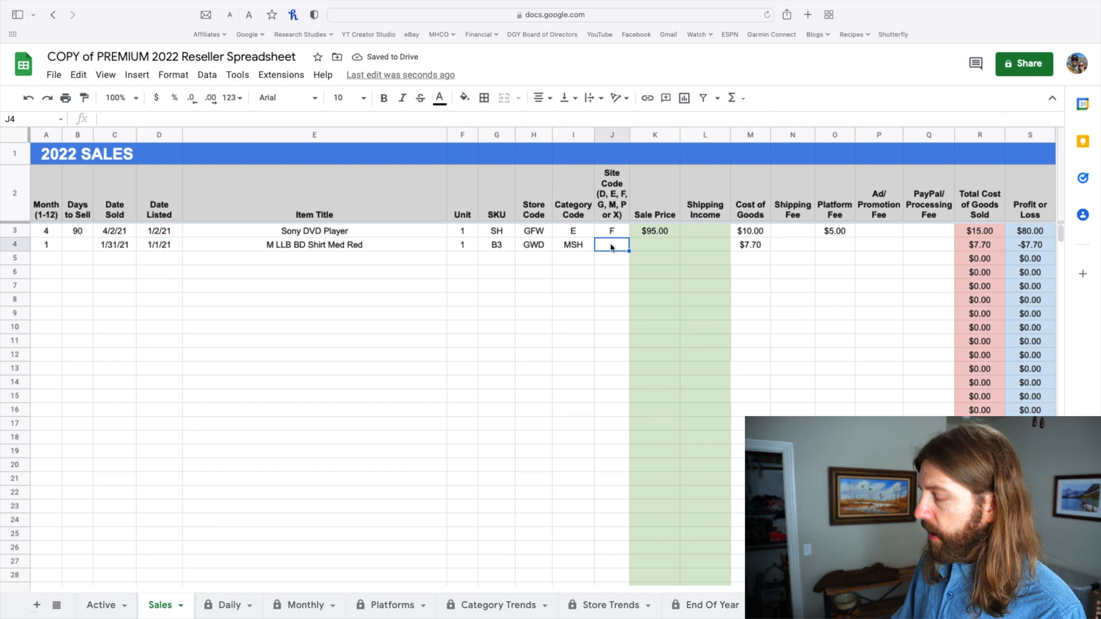
pyautogui.write('E')
pyautogui.press('Tab')
# Step: Enter a sale price of 25 and shipping income of 5 for the red shirt
pyautogui.write('25')
pyautogui.press('Tab')
pyautogui.write('5')
pyautogui.press('Tab')
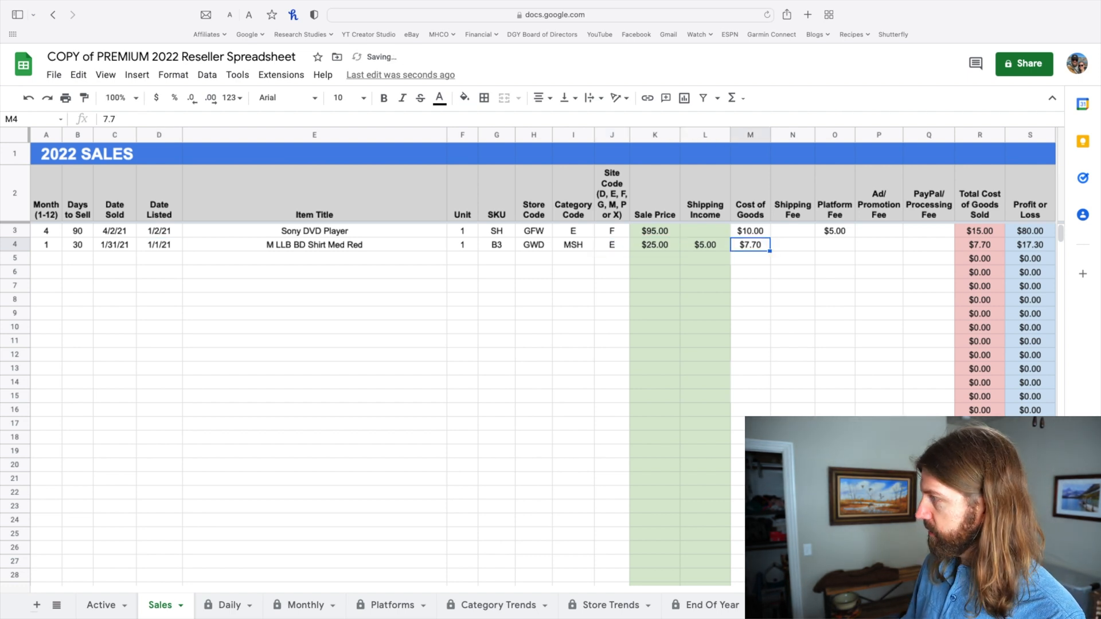
# Step: Enter the red shirt's fees in Sales row 4: shipping 4.83, platform 3.75 and ad/promotion 2
pyautogui.press('Tab')
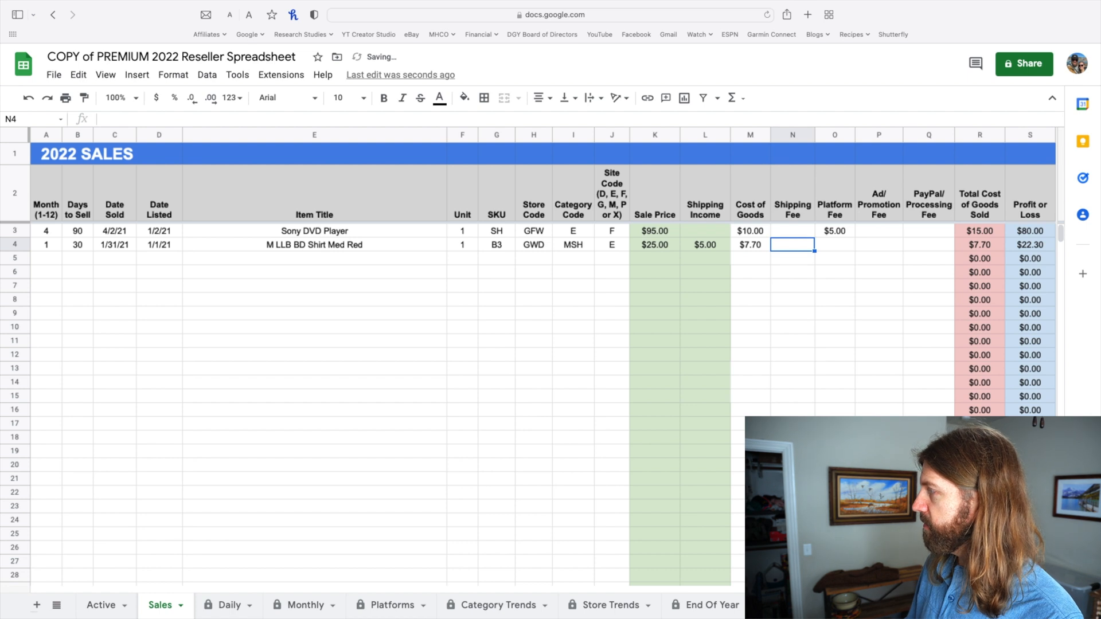
pyautogui.write('4.83')
pyautogui.press('Tab')
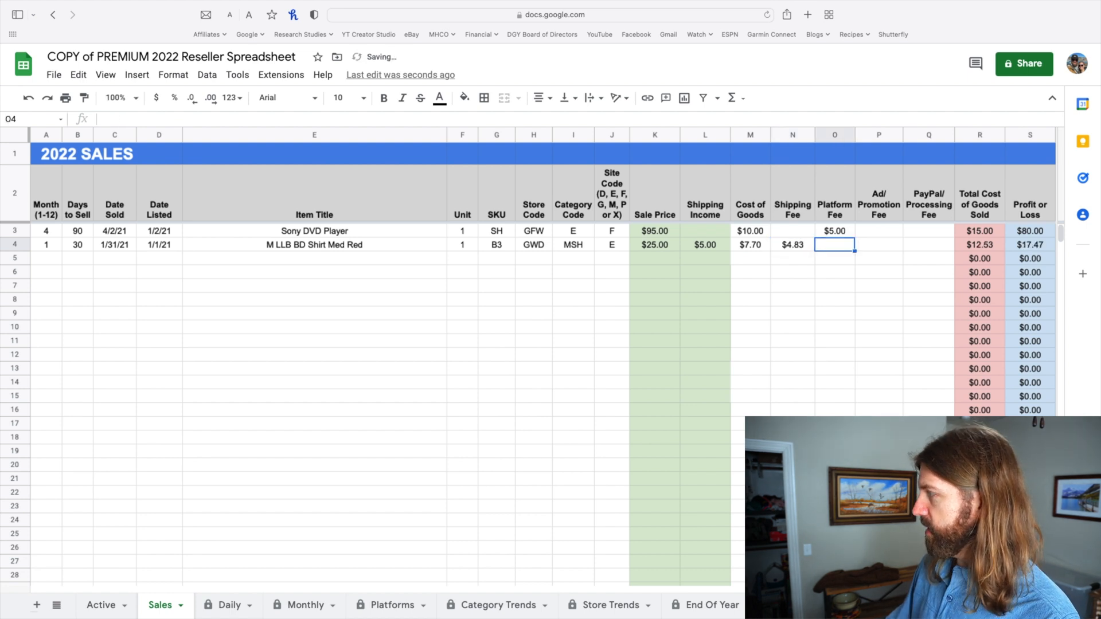
pyautogui.write('3.75')
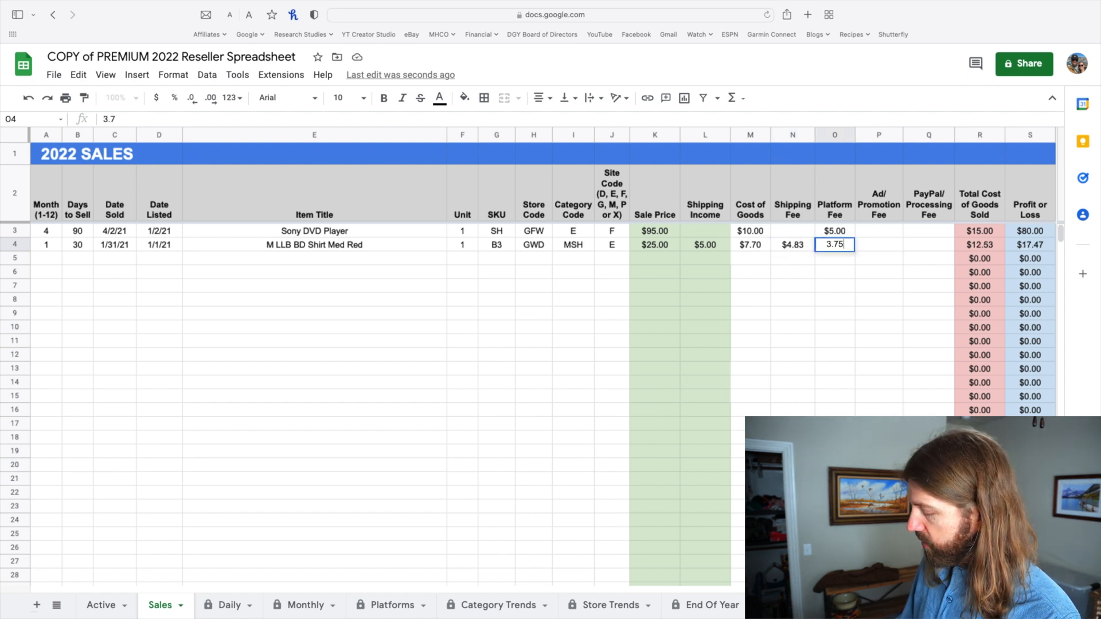
pyautogui.press('Tab')
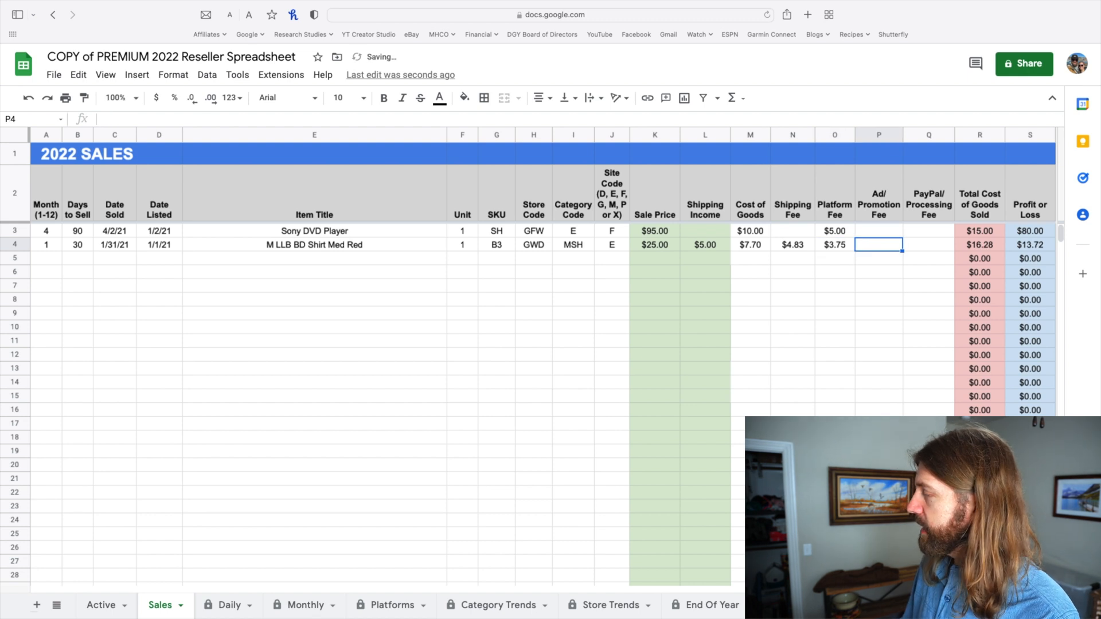
pyautogui.write('2')
pyautogui.press('Tab')
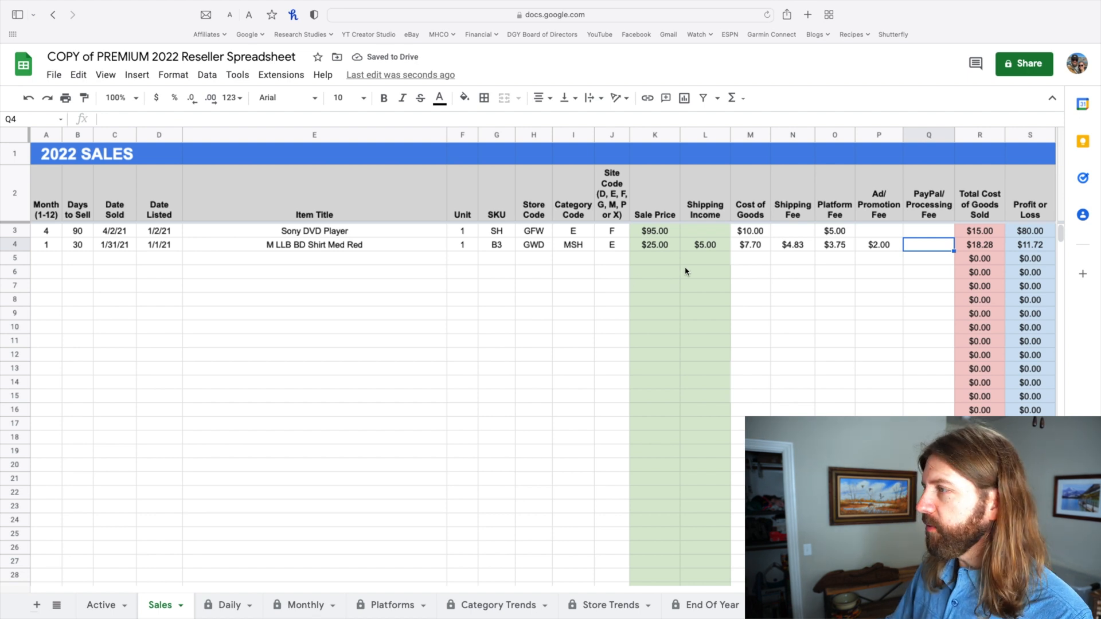
# Step: Delete the sold red shirt's row 3 from the Active sheet
pyautogui.click(103, 604)
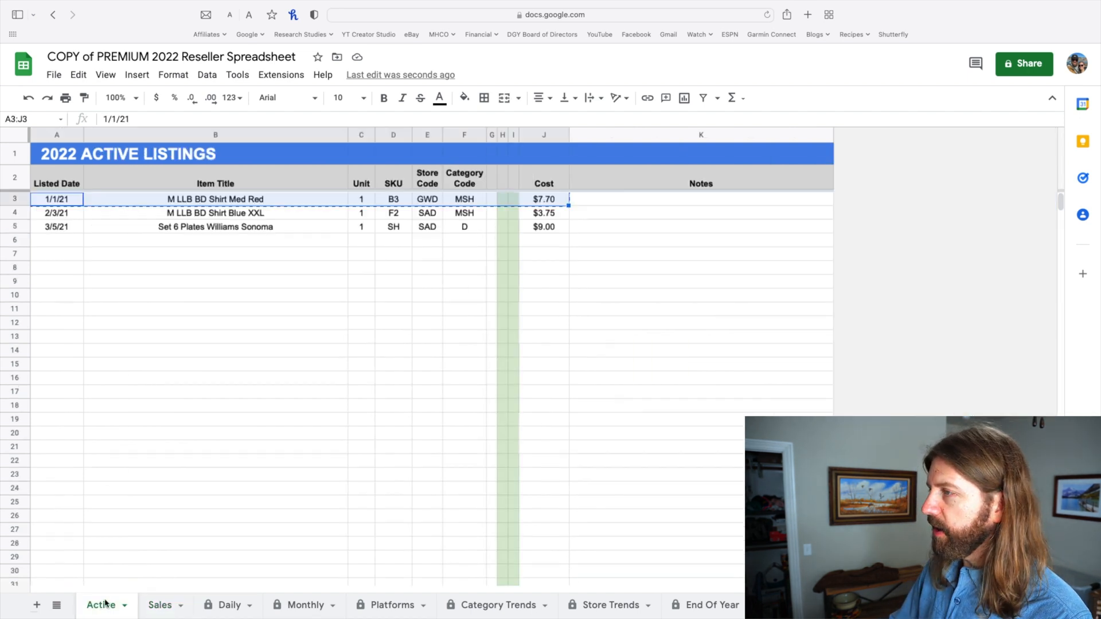
pyautogui.click(14, 199)
pyautogui.rightClick(14, 200)
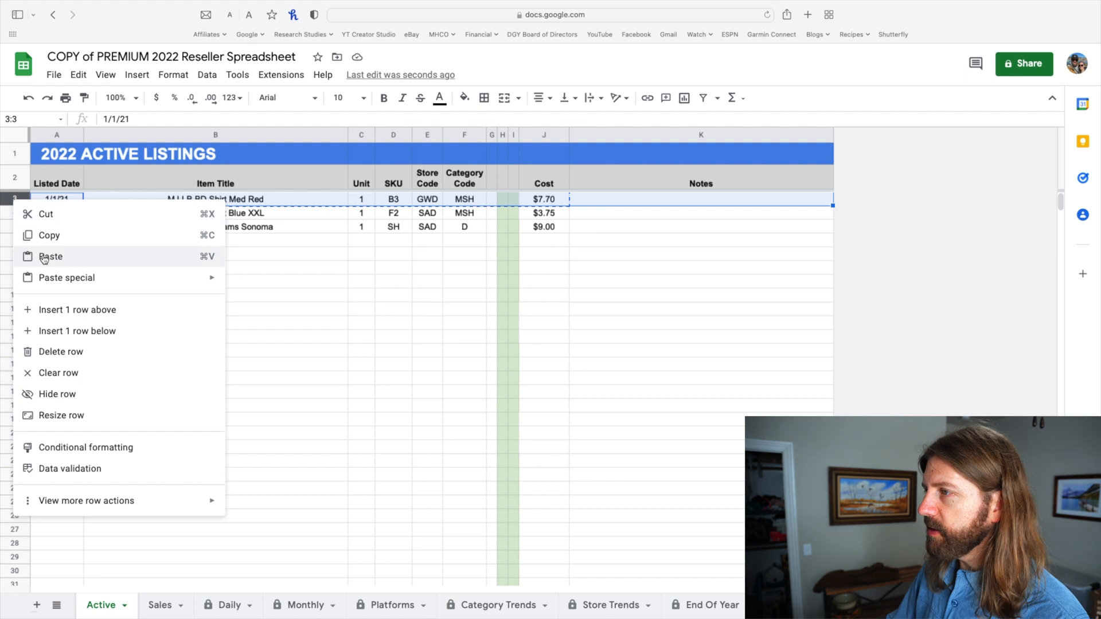
pyautogui.click(51, 352)
pyautogui.click(92, 228)
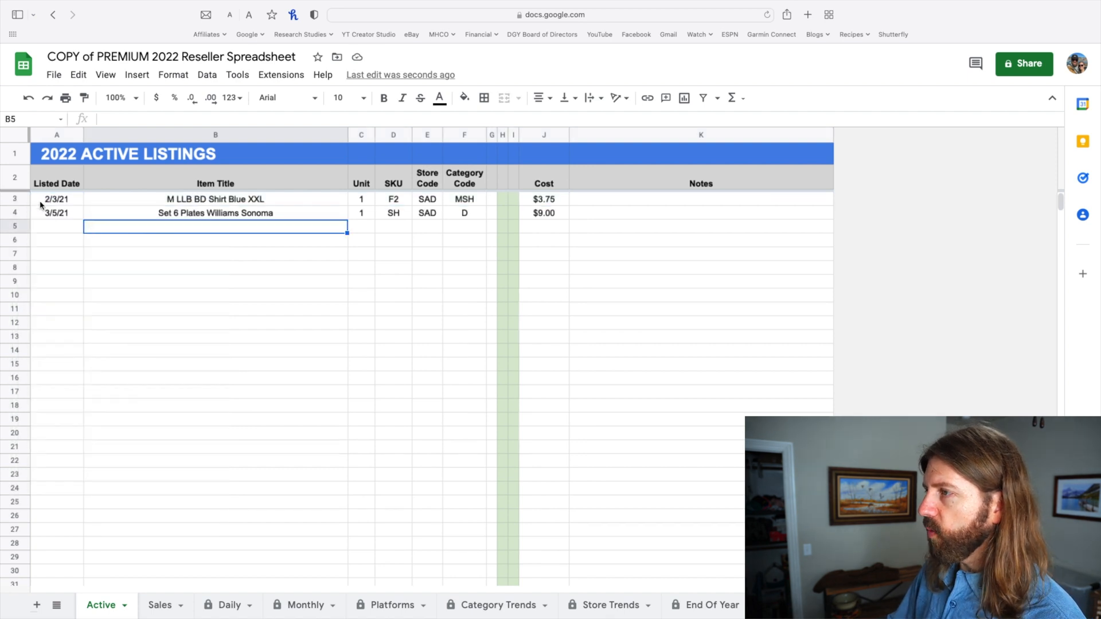
# Step: Copy the Set 6 Plates Williams Sonoma listing from Active into Sales row 5 starting at Date Listed, and enter 11 as its month
pyautogui.moveTo(54, 215); pyautogui.dragTo(545, 218)
pyautogui.press('super+c')
pyautogui.click(155, 606)
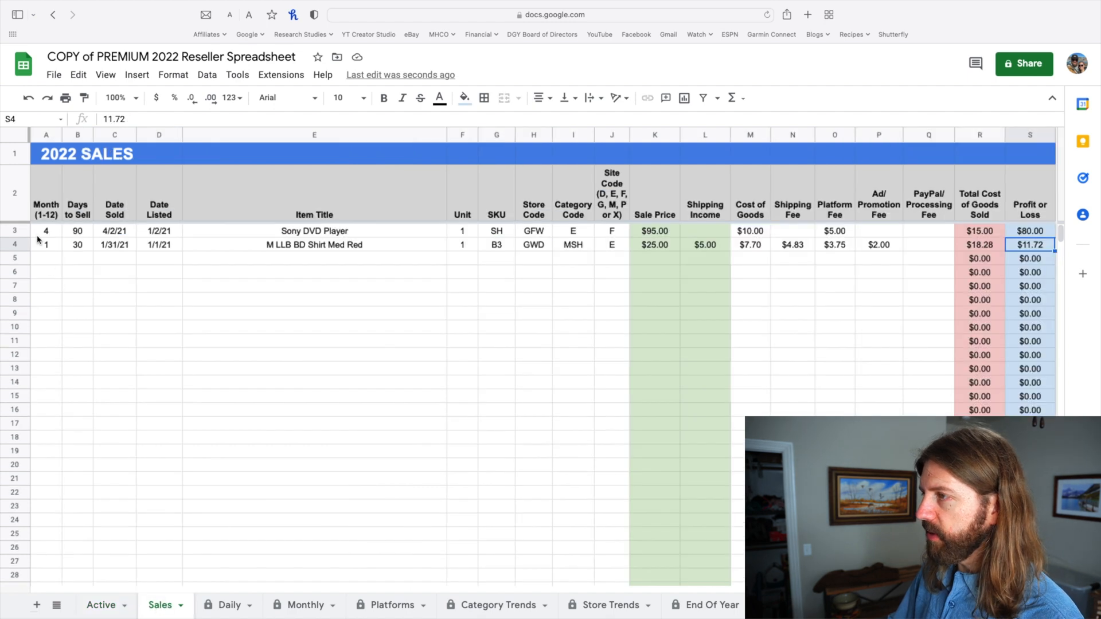
pyautogui.click(44, 258)
pyautogui.write('11')
pyautogui.press('Tab')
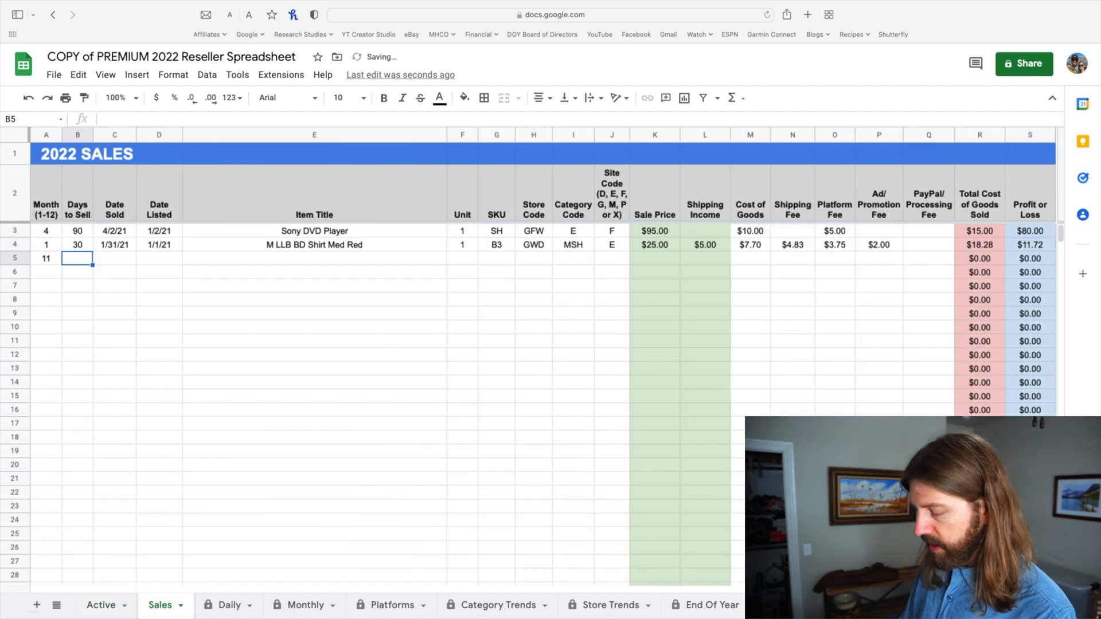
pyautogui.press('Tab')
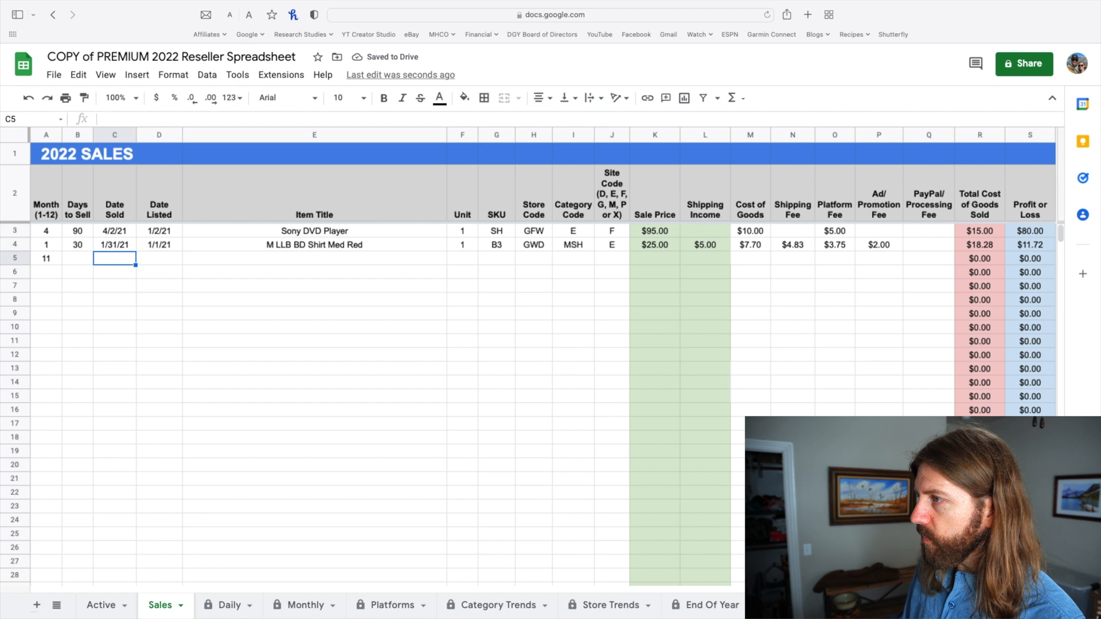
pyautogui.press('Tab')
pyautogui.press('super+v')
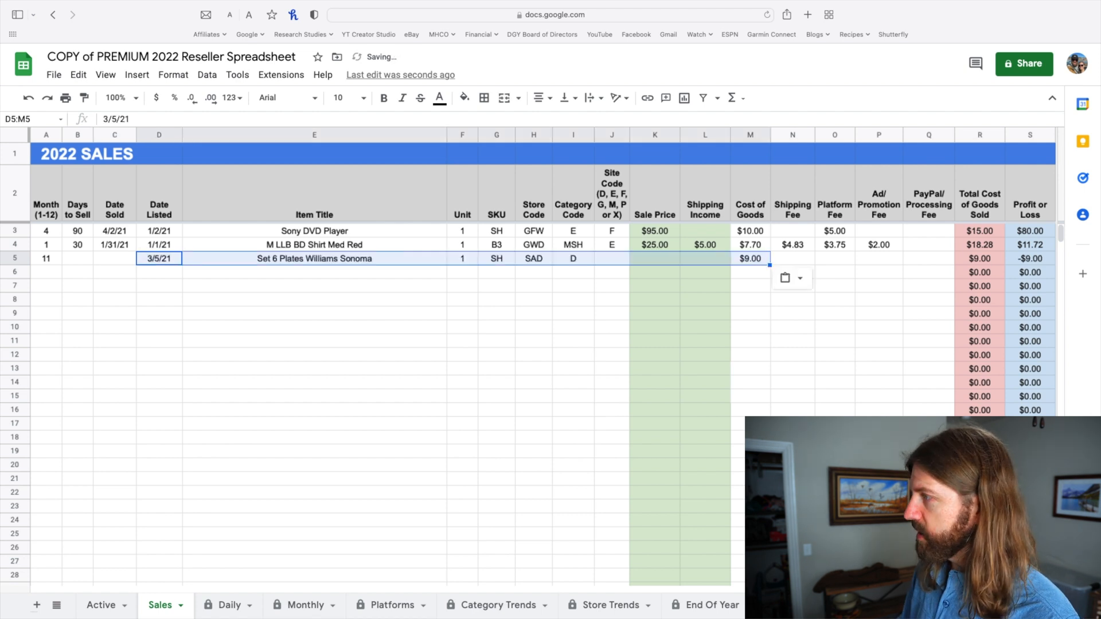
# Step: Enter 11/10 as the plates' date sold and M as their site code in Sales row 5
pyautogui.press('Left')
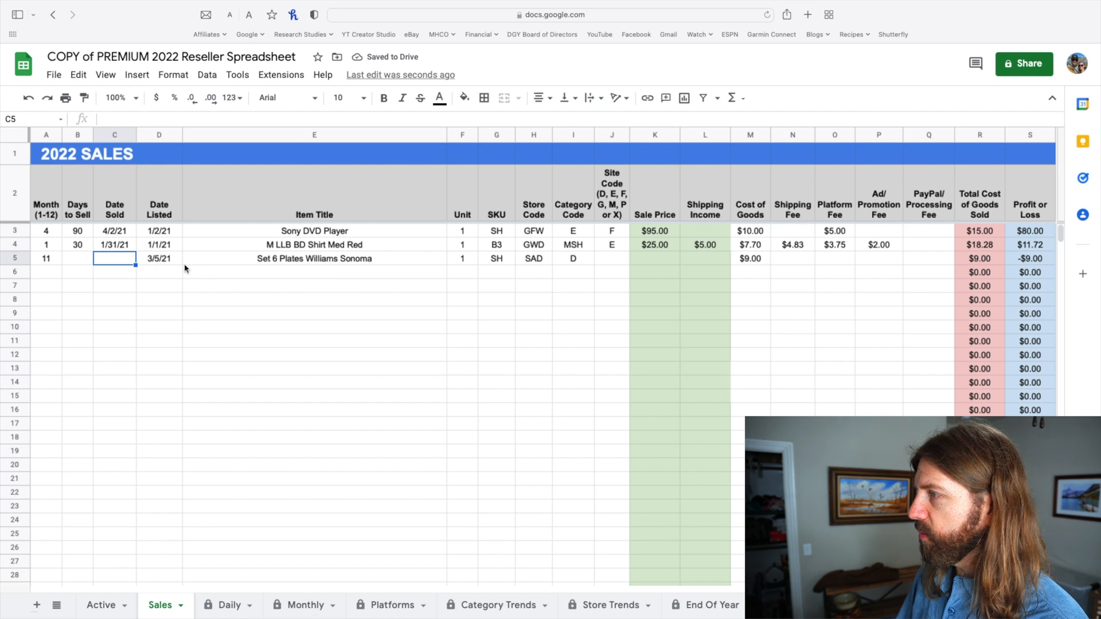
pyautogui.write('11/10')
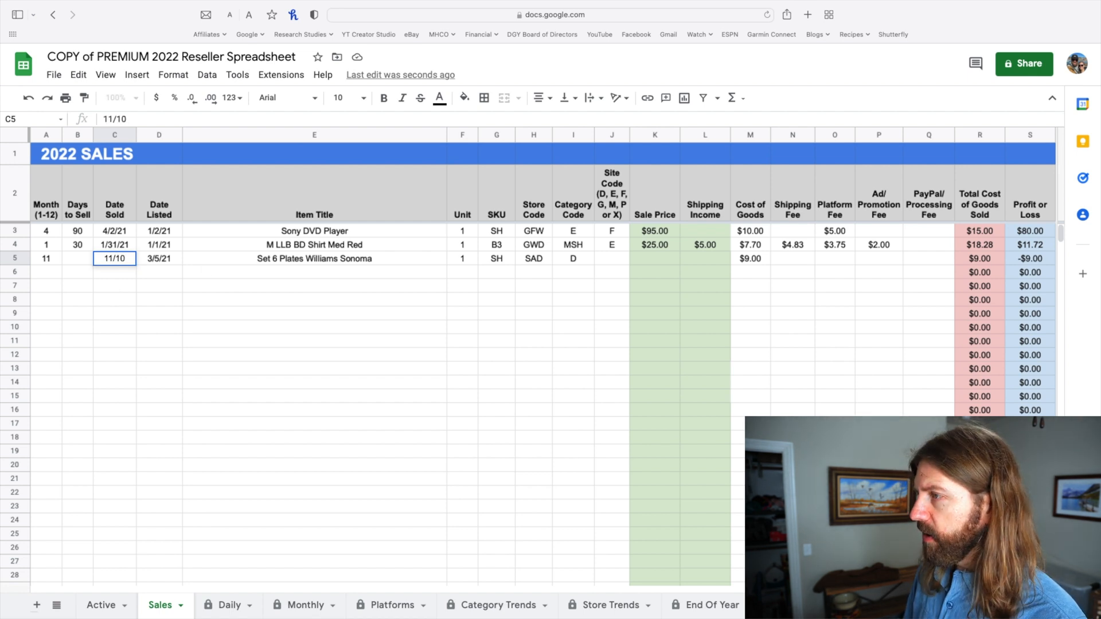
pyautogui.press('Tab')
pyautogui.click(613, 261)
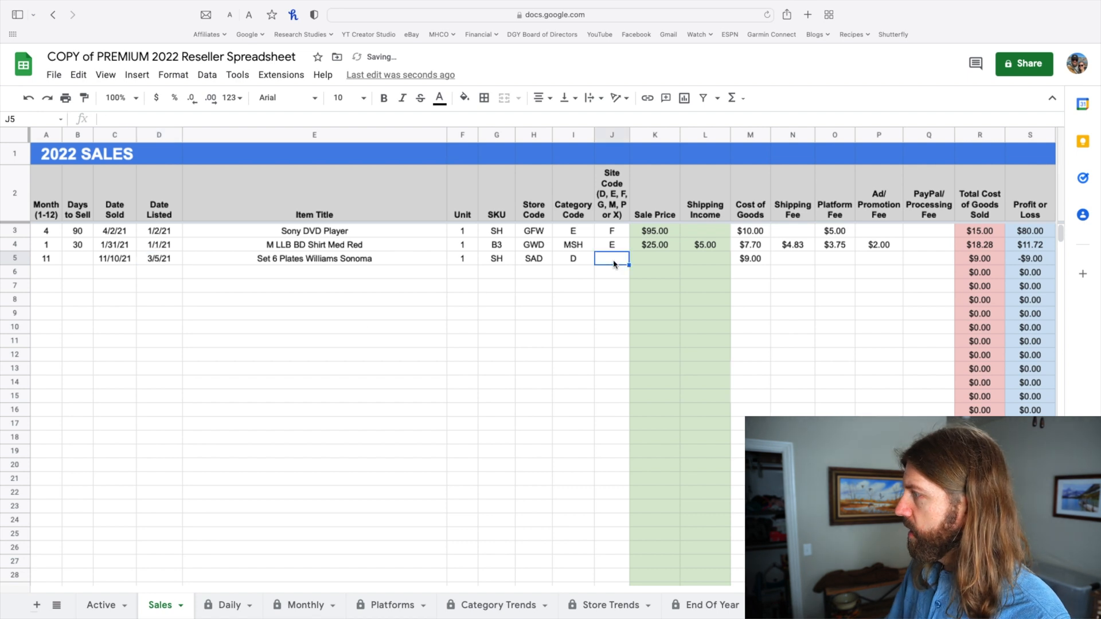
pyautogui.write('M')
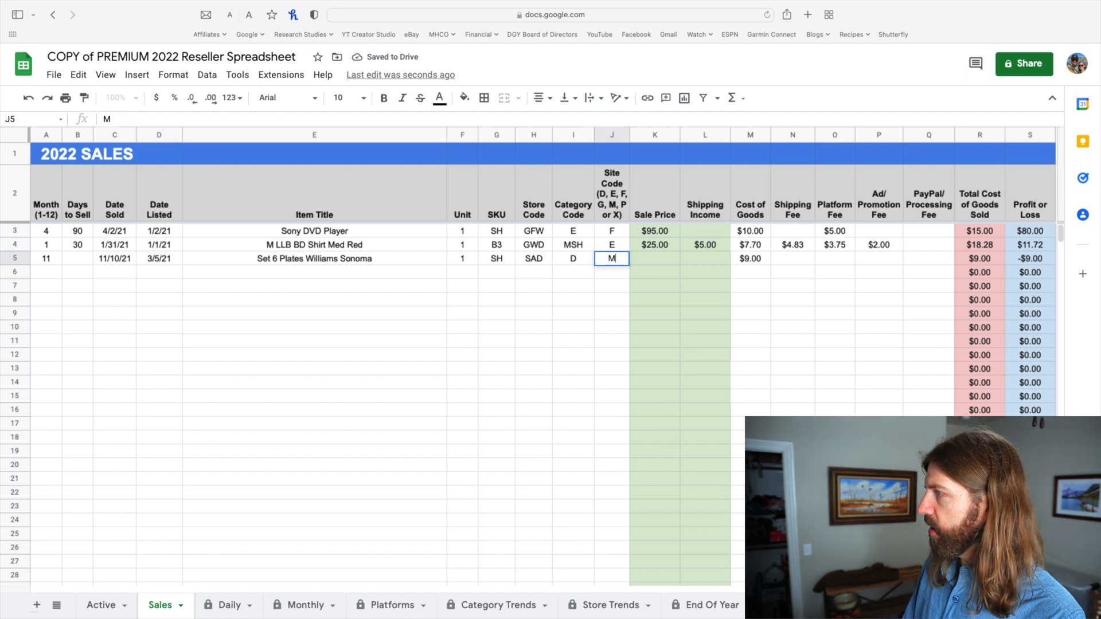
pyautogui.press('Tab')
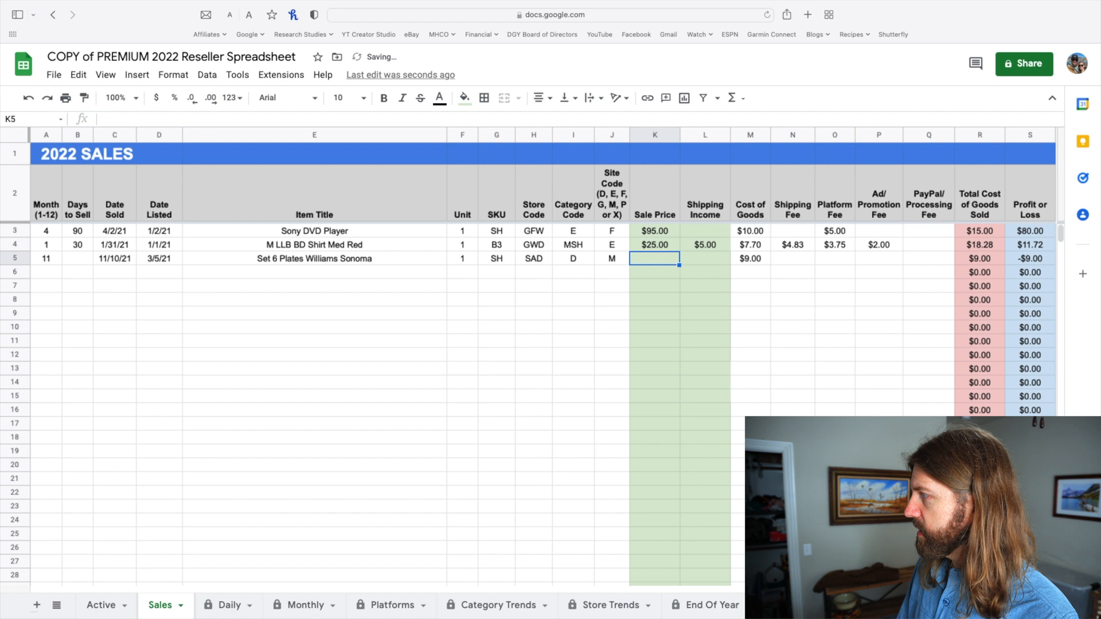
# Step: Enter a sale price of 75 and shipping income of 15 for the plates
pyautogui.write('75')
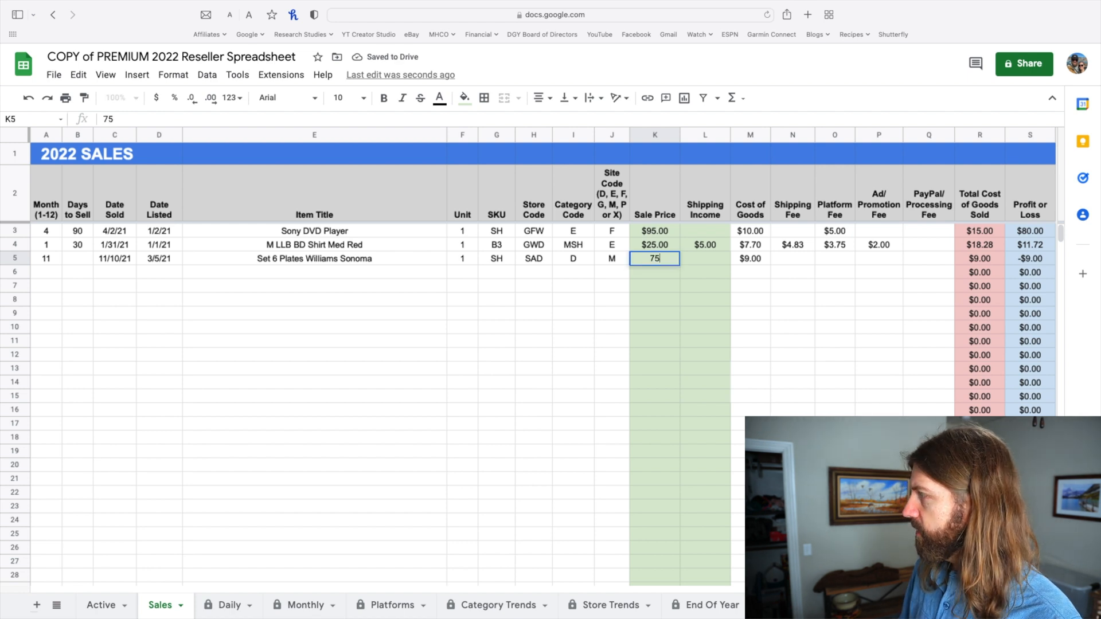
pyautogui.press('Tab')
pyautogui.write('15')
pyautogui.press('Tab')
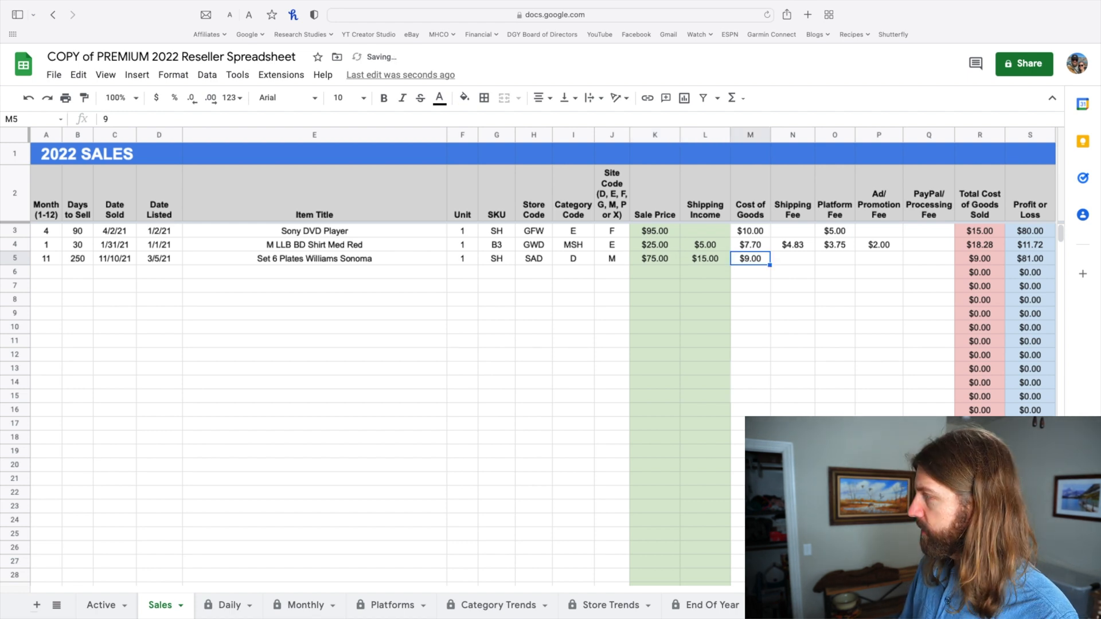
# Step: Enter the plates' fees in Sales row 5: shipping 12.75, platform 4.69 and PayPal/processing 2.50
pyautogui.press('Tab')
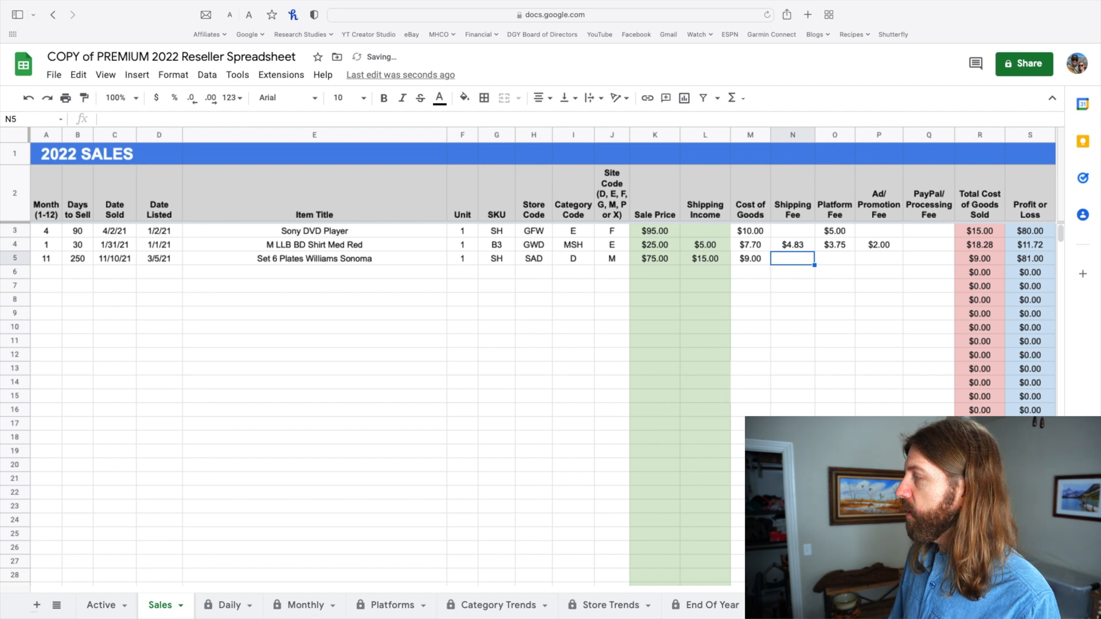
pyautogui.write('12.75')
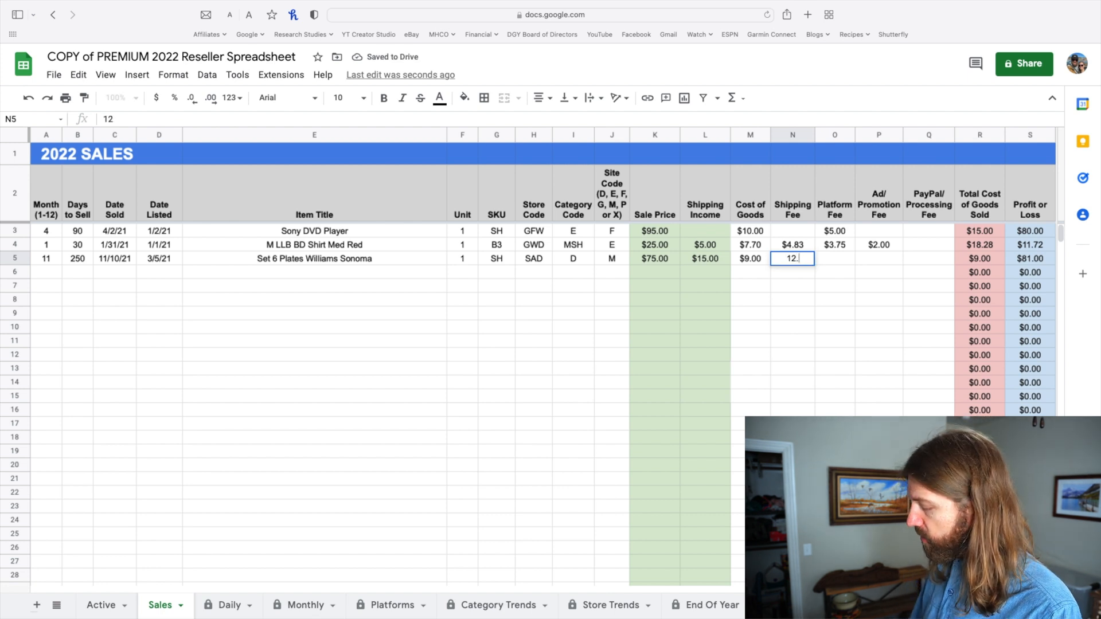
pyautogui.press('Tab')
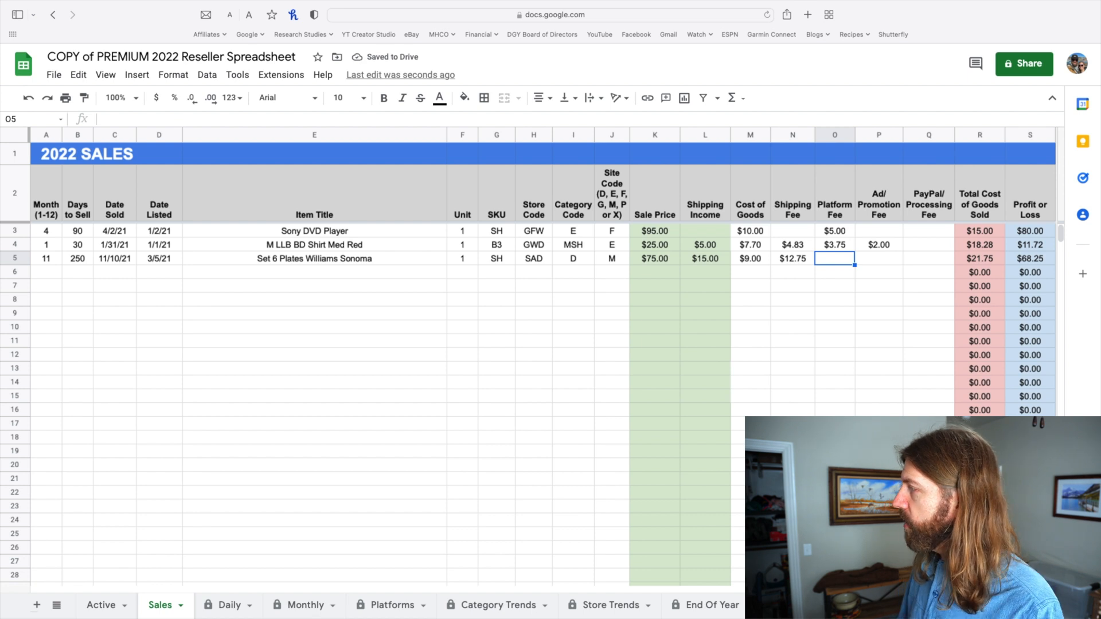
pyautogui.write('4.69')
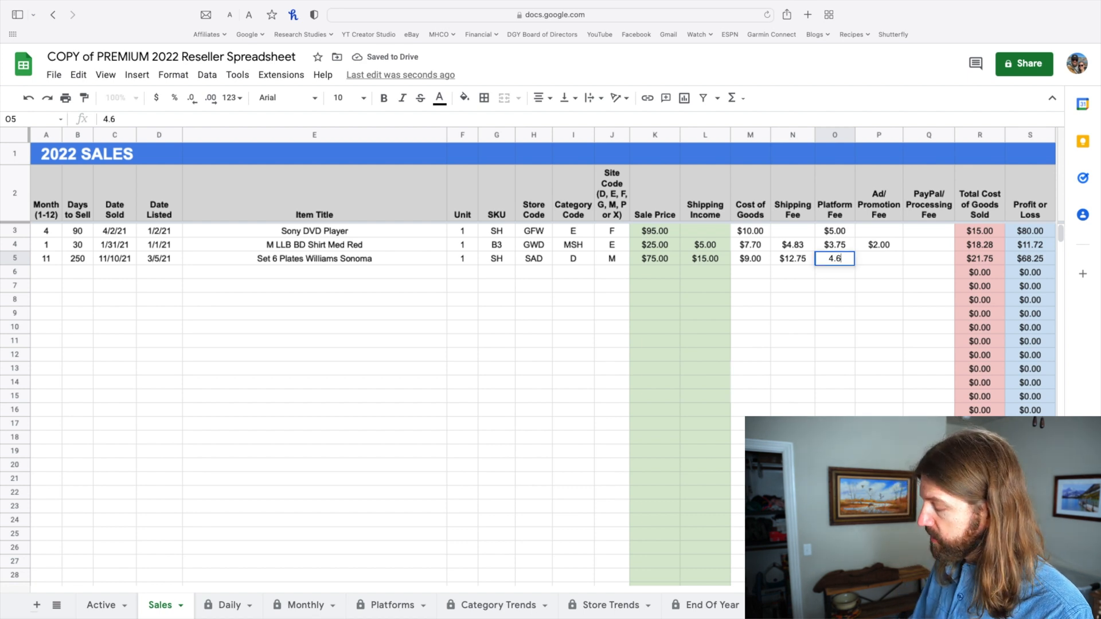
pyautogui.press('Tab')
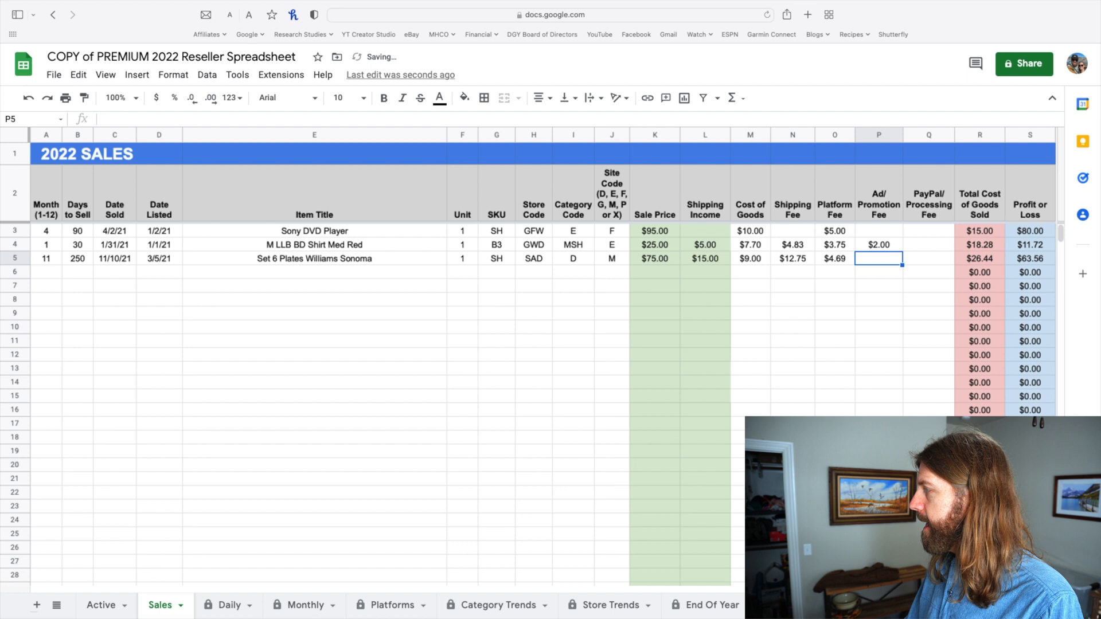
pyautogui.press('Tab')
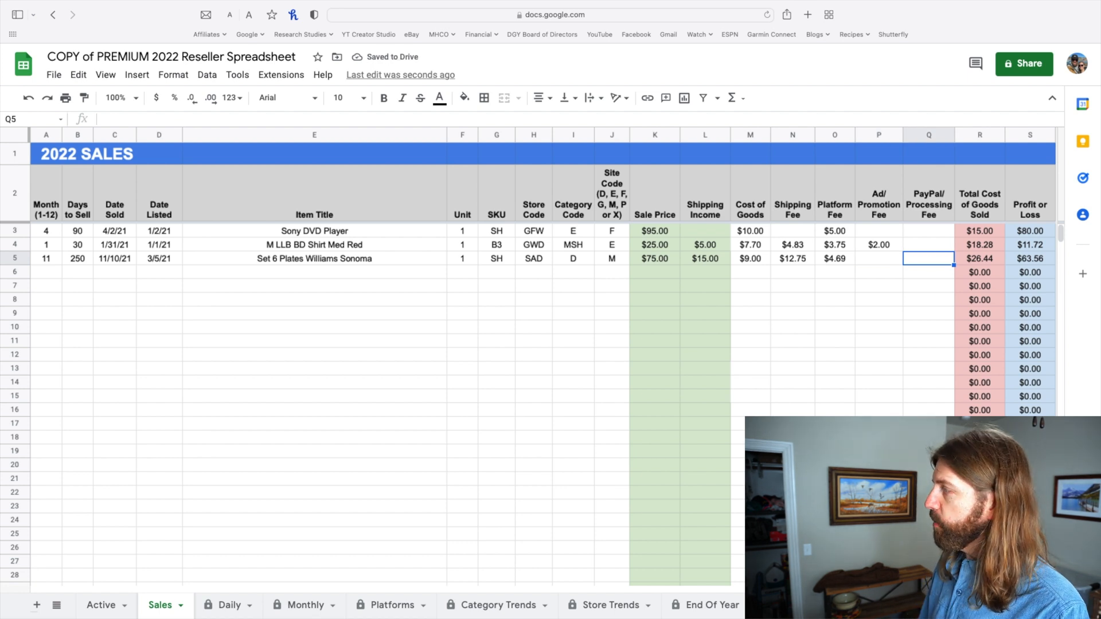
pyautogui.write('2.50')
pyautogui.press('Tab')
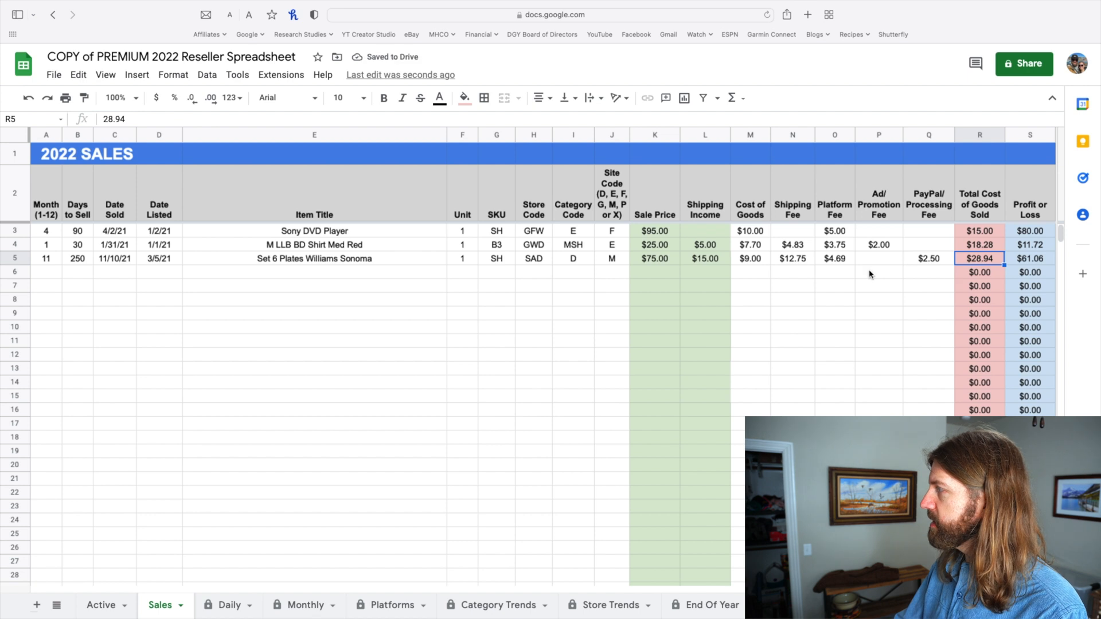
# Step: Delete the sold plates' row 4 from the Active sheet and review their sale price and profit in Sales
pyautogui.click(100, 605)
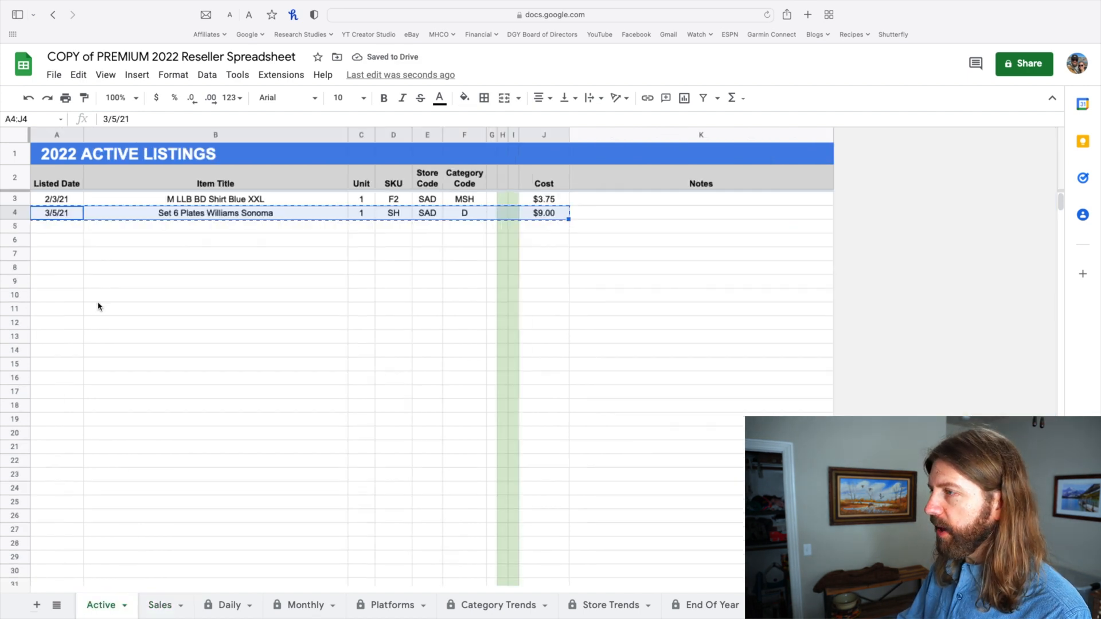
pyautogui.click(14, 213)
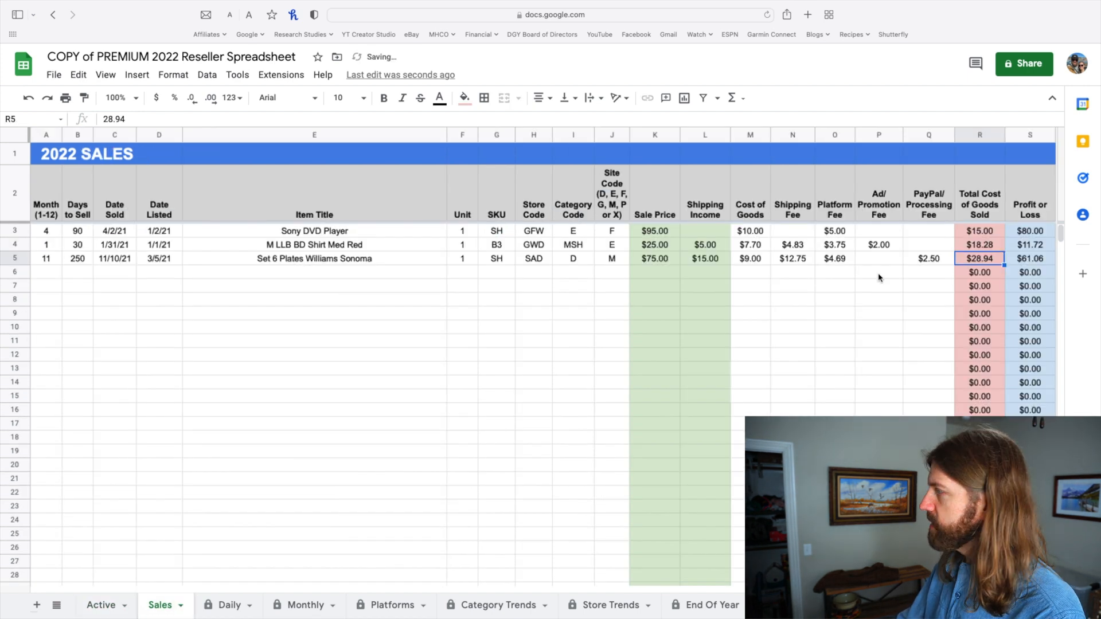
pyautogui.click(663, 266)
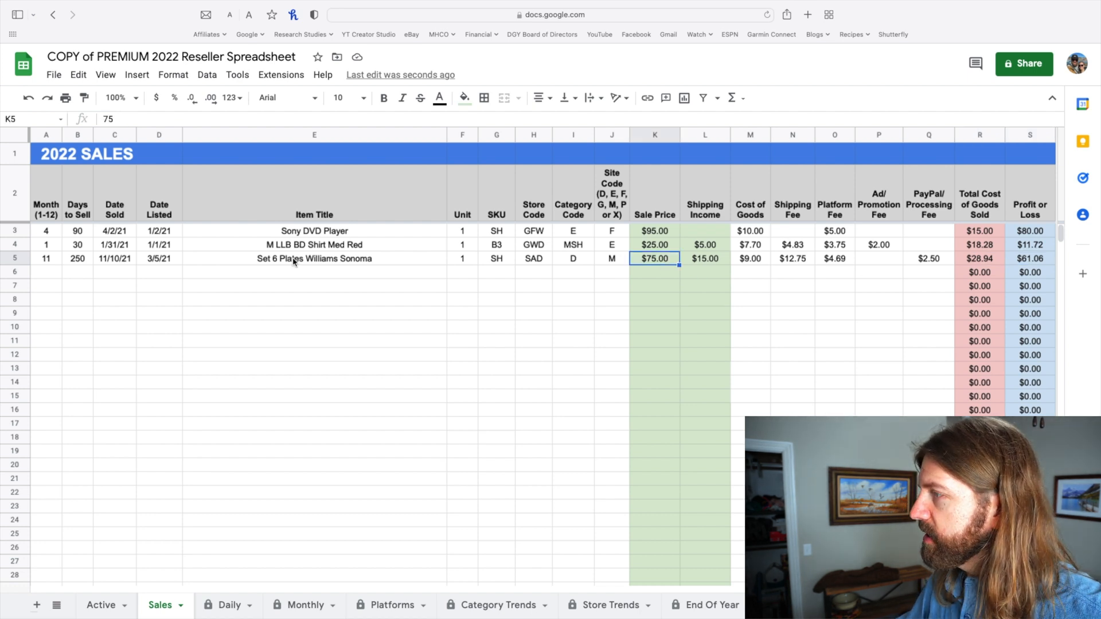
pyautogui.click(1009, 259)
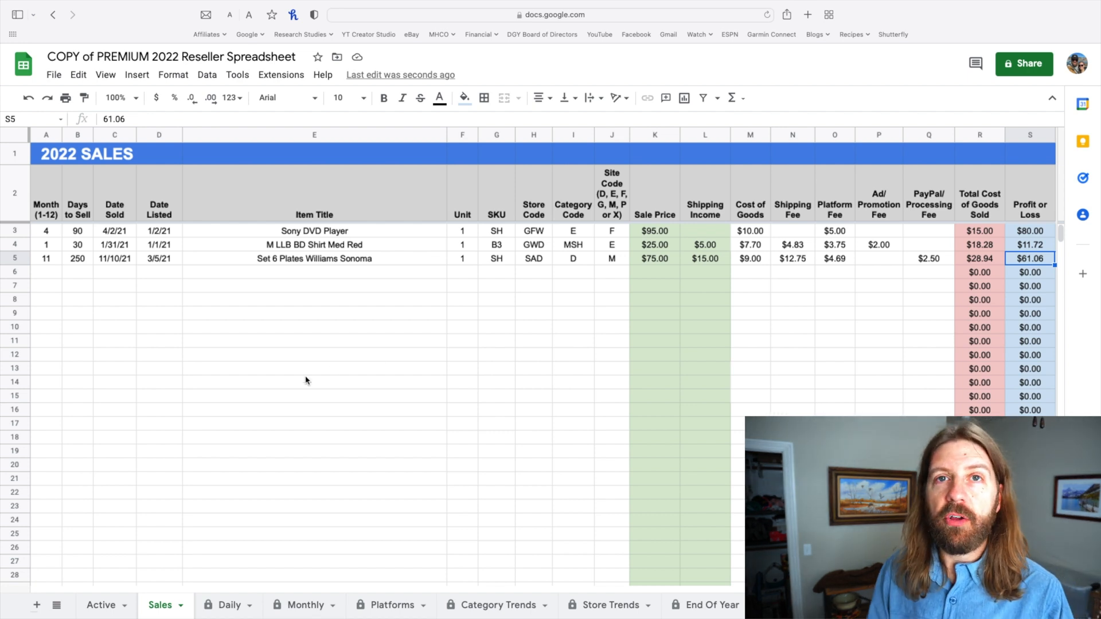
# Step: Examine the daily sales amounts for 4/2, 1/31 and 11/10 on the Daily sheet
pyautogui.click(229, 605)
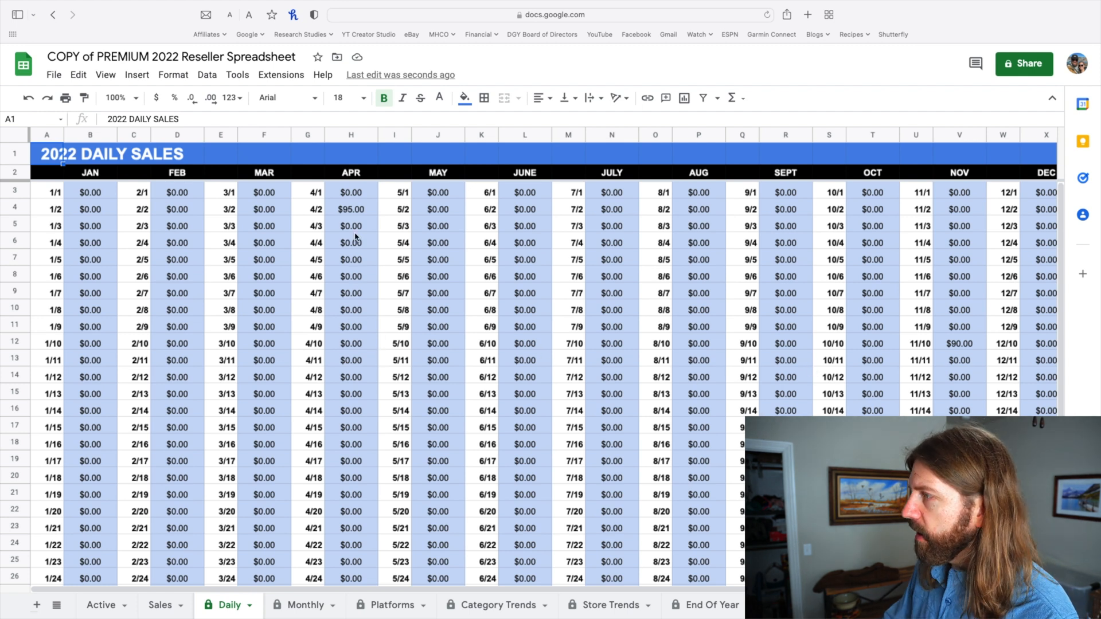
pyautogui.click(352, 210)
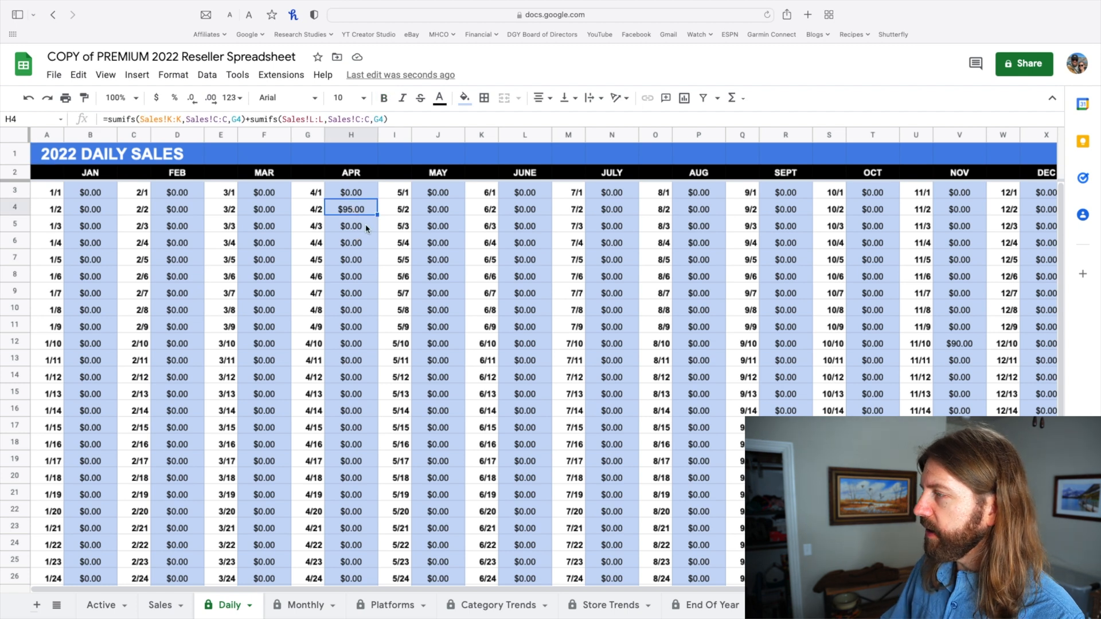
pyautogui.press('super+Tab')
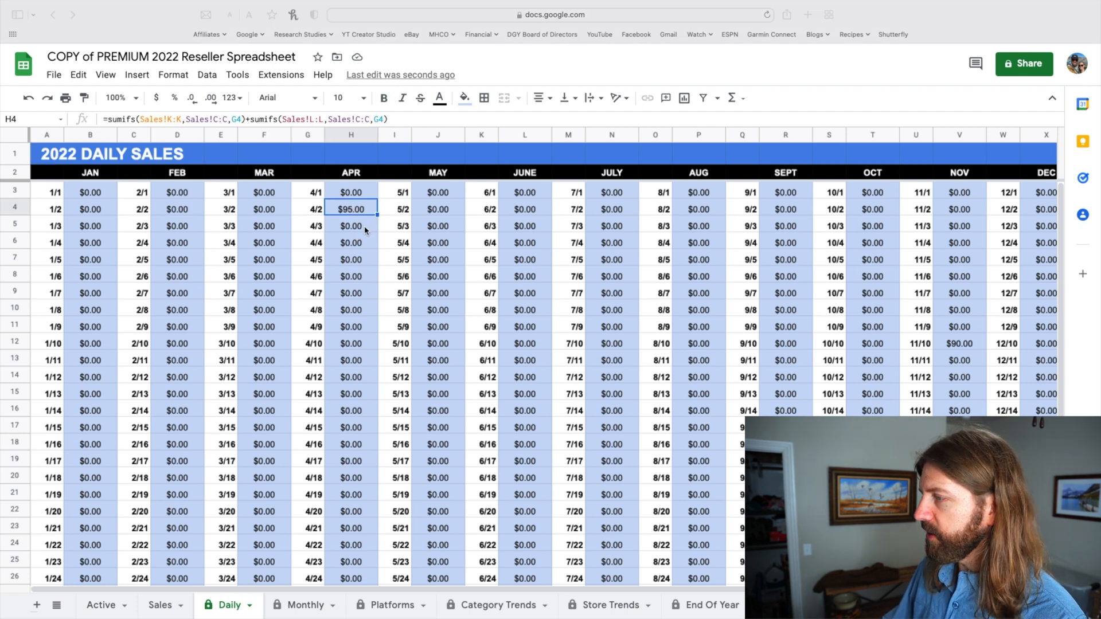
pyautogui.scroll(-4, 89, 518)
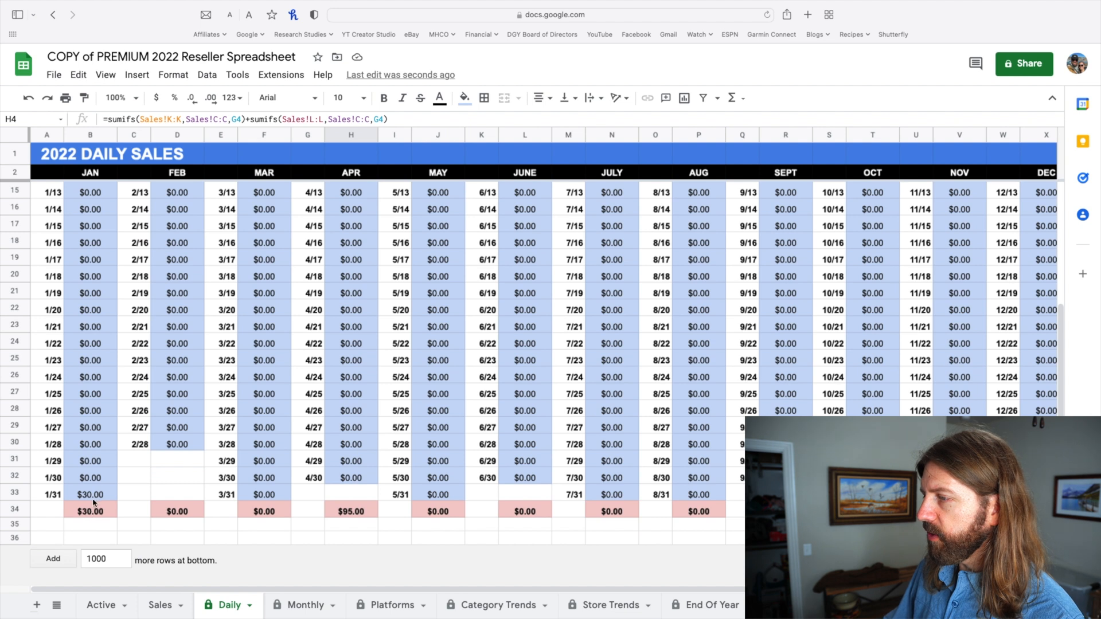
pyautogui.click(95, 497)
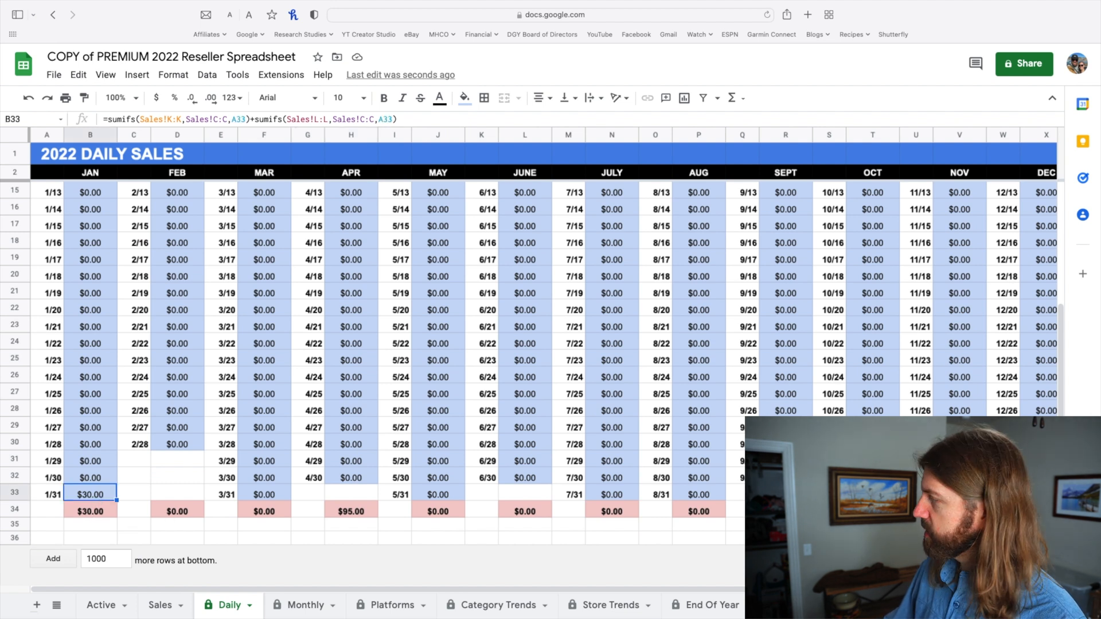
pyautogui.scroll(4, 516, 344)
pyautogui.hscroll(1, 517, 344)
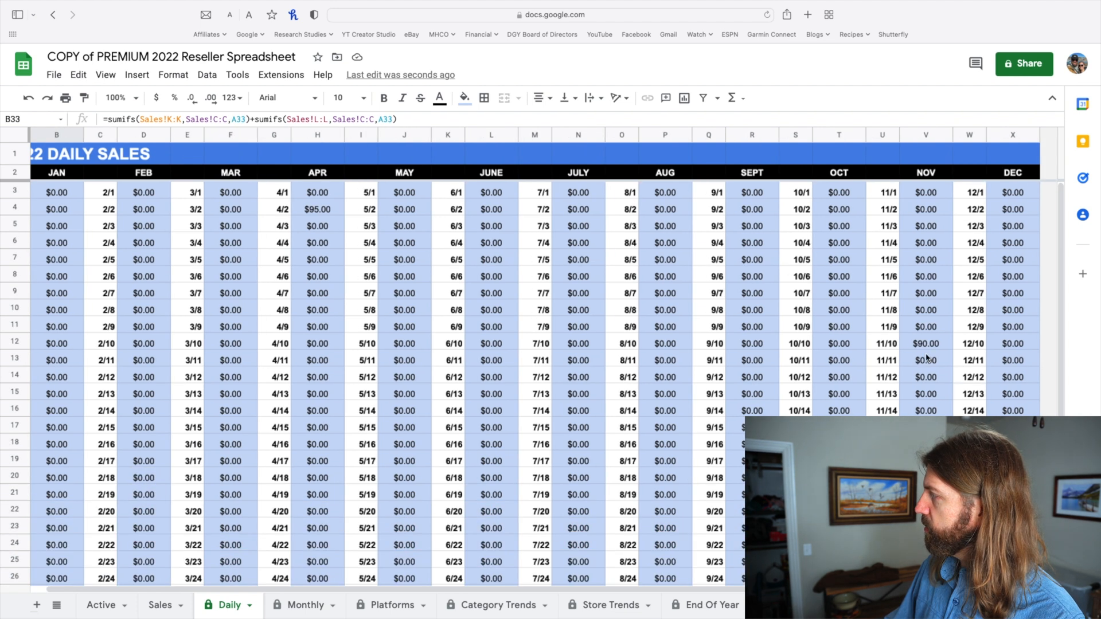
pyautogui.click(926, 343)
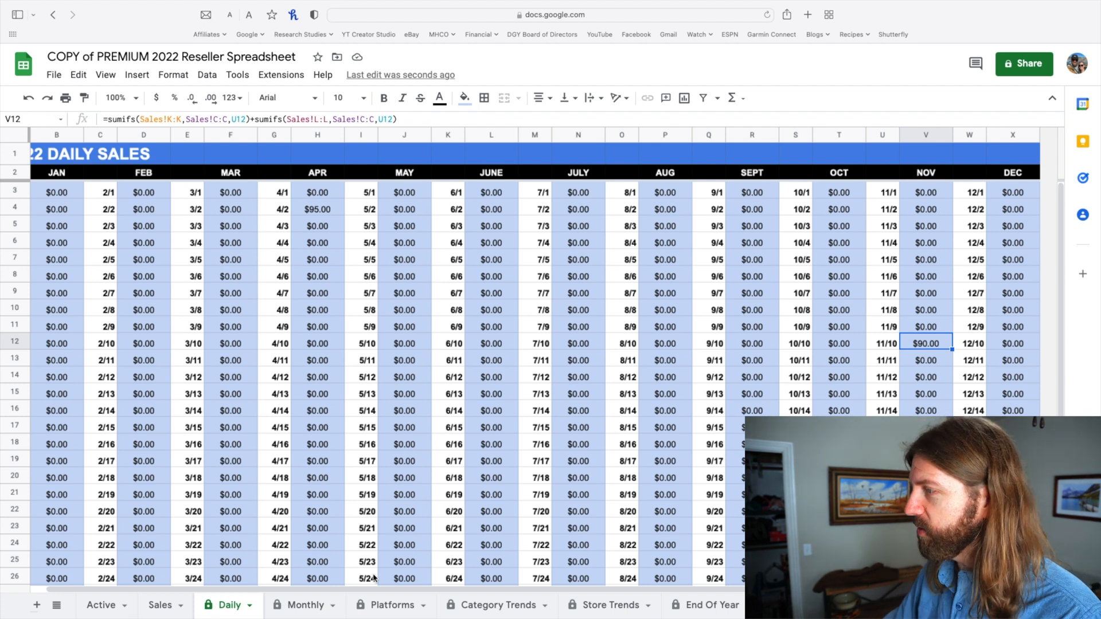
# Step: Examine the January, April and November monthly totals in row 34 of the Daily sheet
pyautogui.scroll(-5, 229, 545)
pyautogui.hscroll(-1, 229, 544)
pyautogui.click(96, 525)
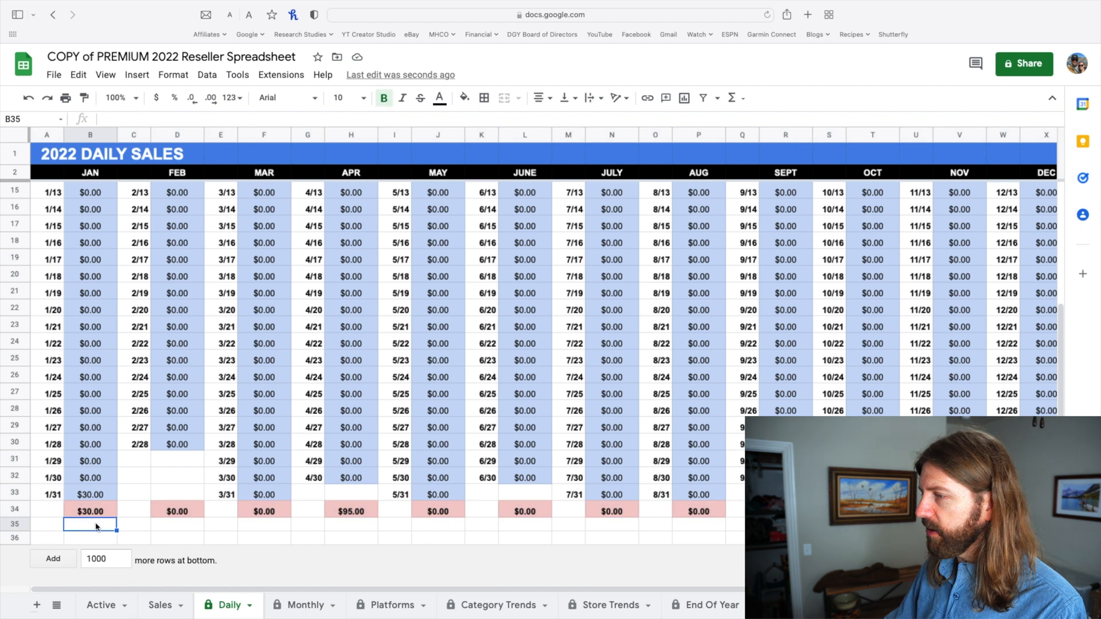
pyautogui.click(82, 516)
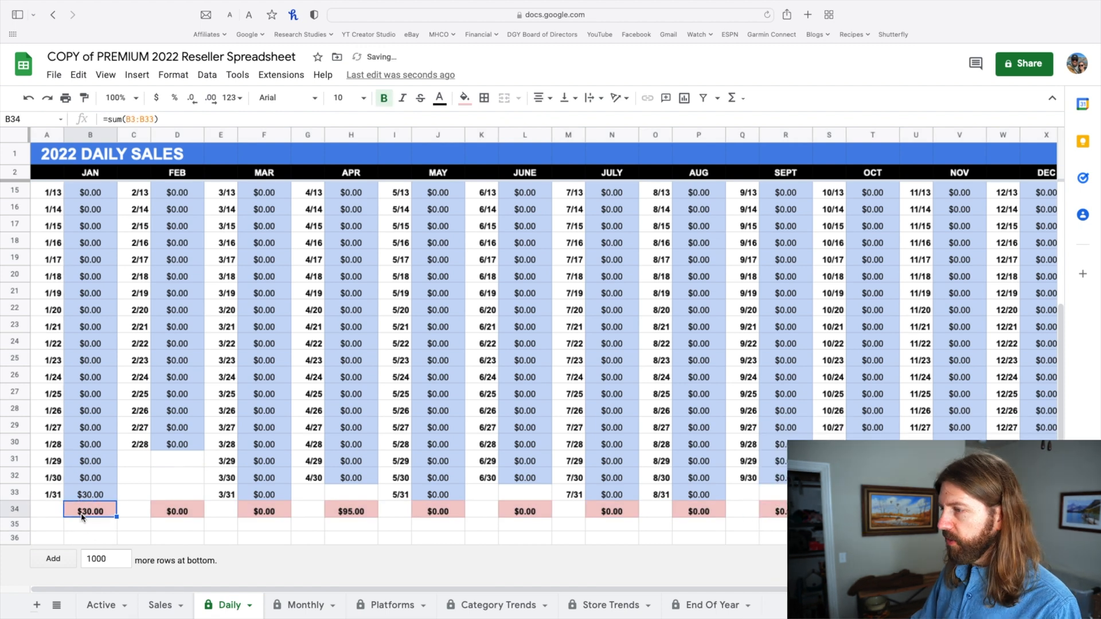
pyautogui.click(346, 515)
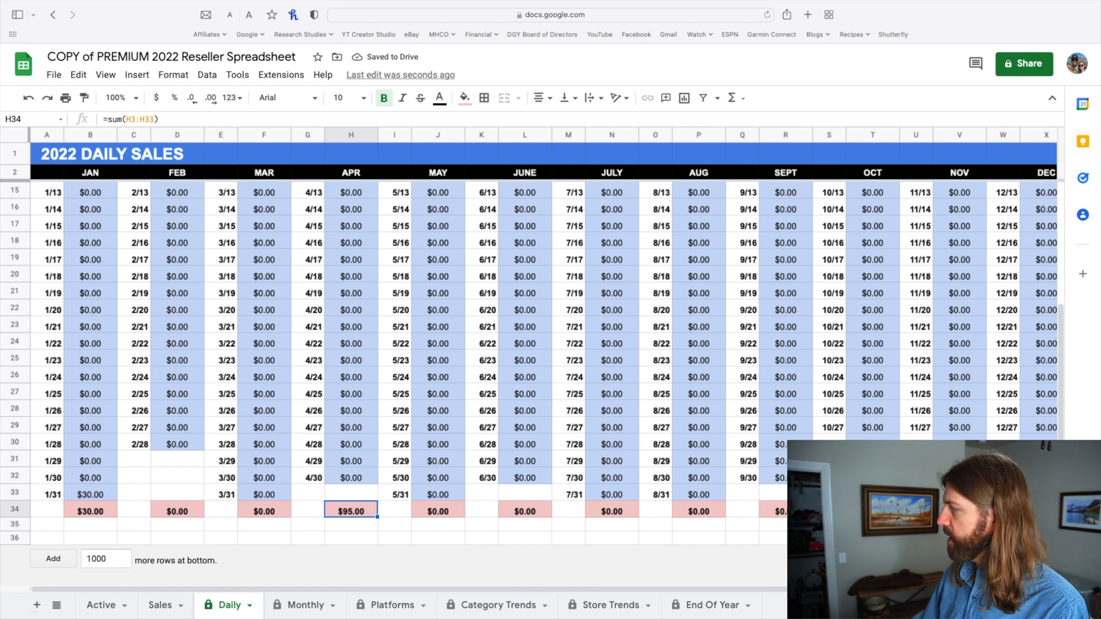
pyautogui.click(959, 511)
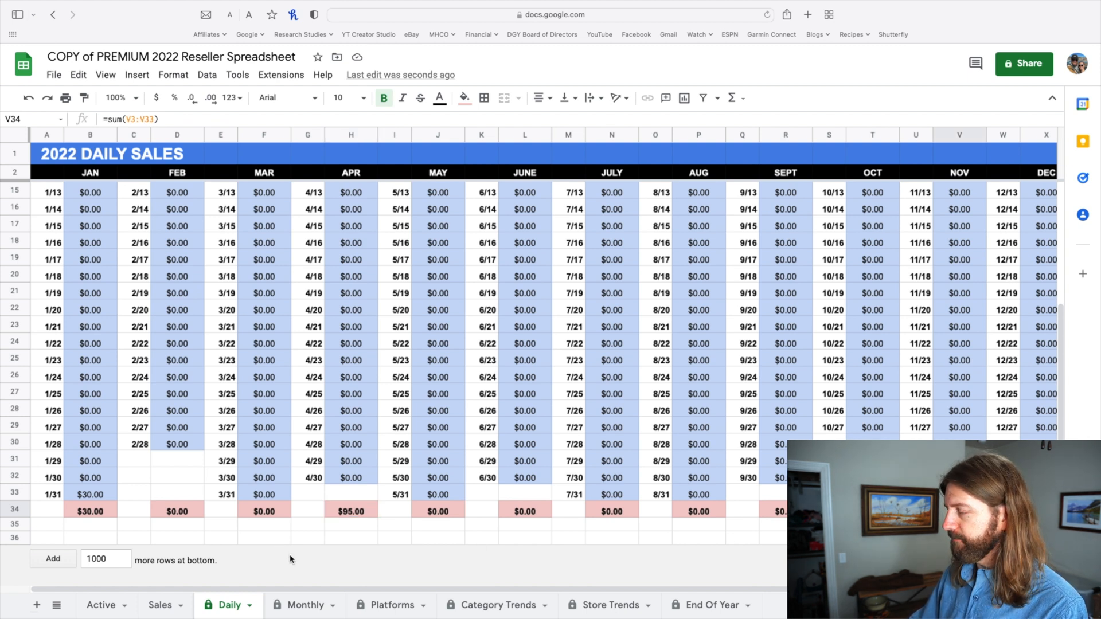
# Step: Examine the Monthly sheet's yearly totals for sales and units sold, the January profit metrics, the Units Listed column and the trend charts
pyautogui.click(307, 607)
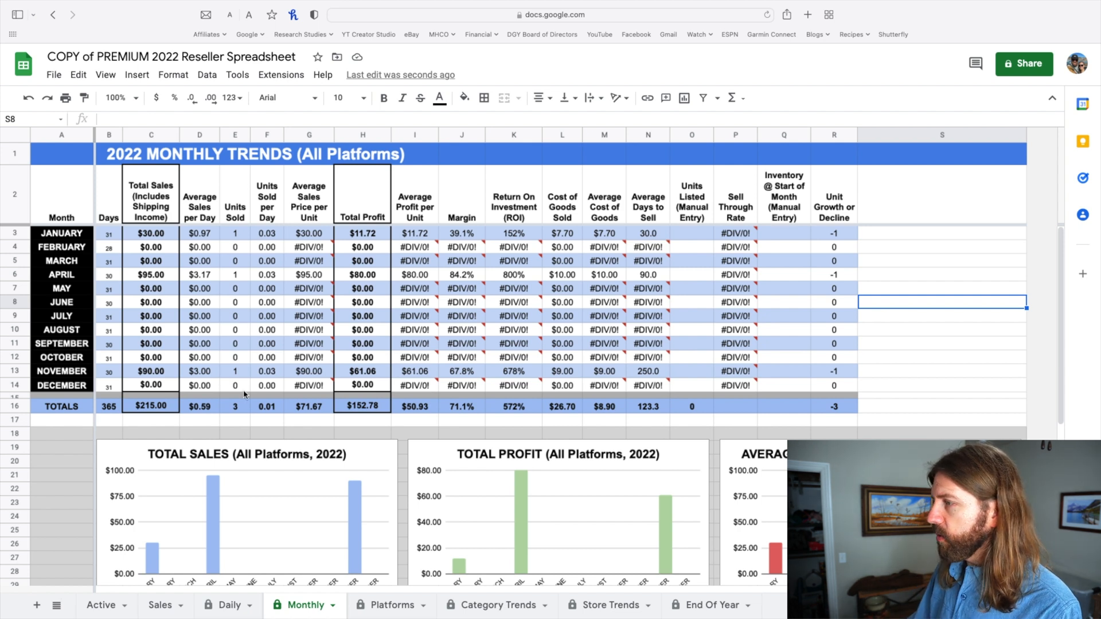
pyautogui.click(159, 411)
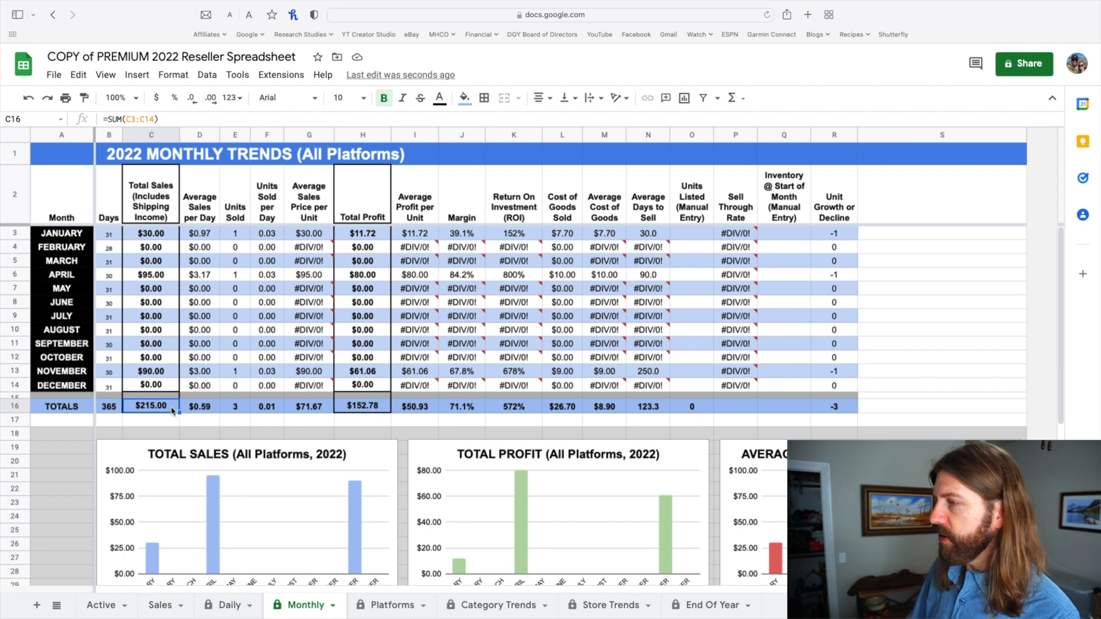
pyautogui.click(230, 411)
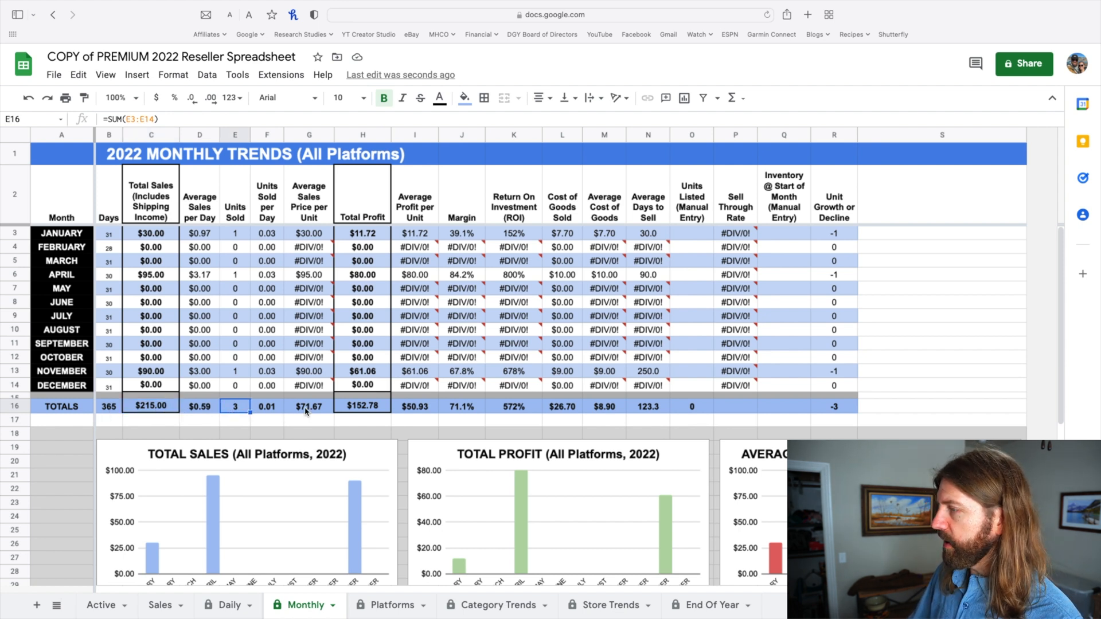
pyautogui.click(412, 235)
pyautogui.click(457, 235)
pyautogui.click(513, 238)
pyautogui.click(575, 239)
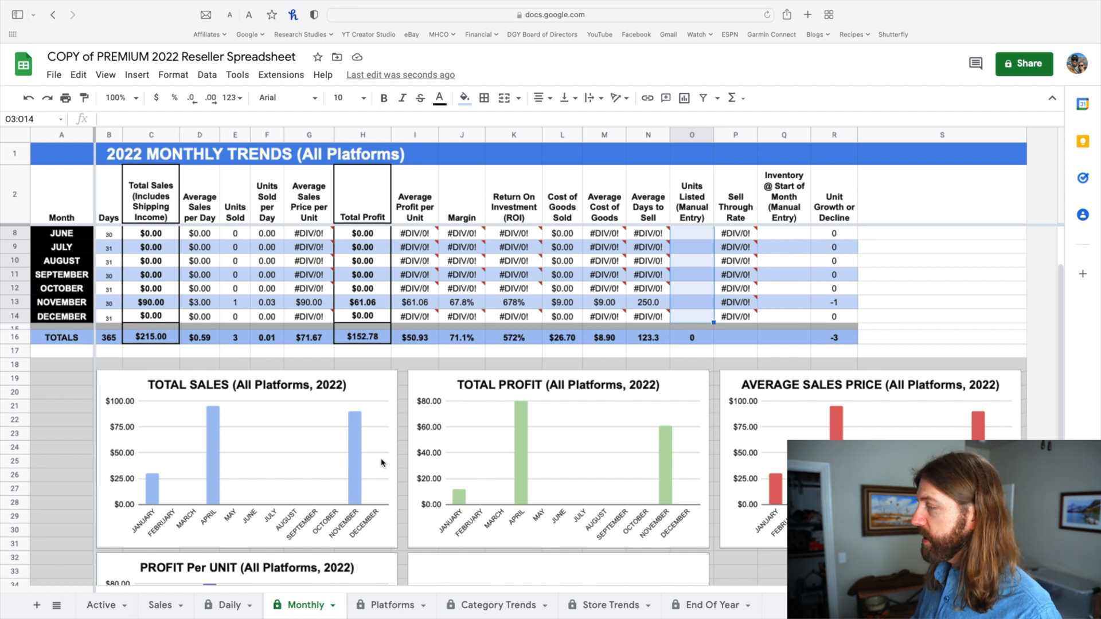
pyautogui.scroll(2, 382, 463)
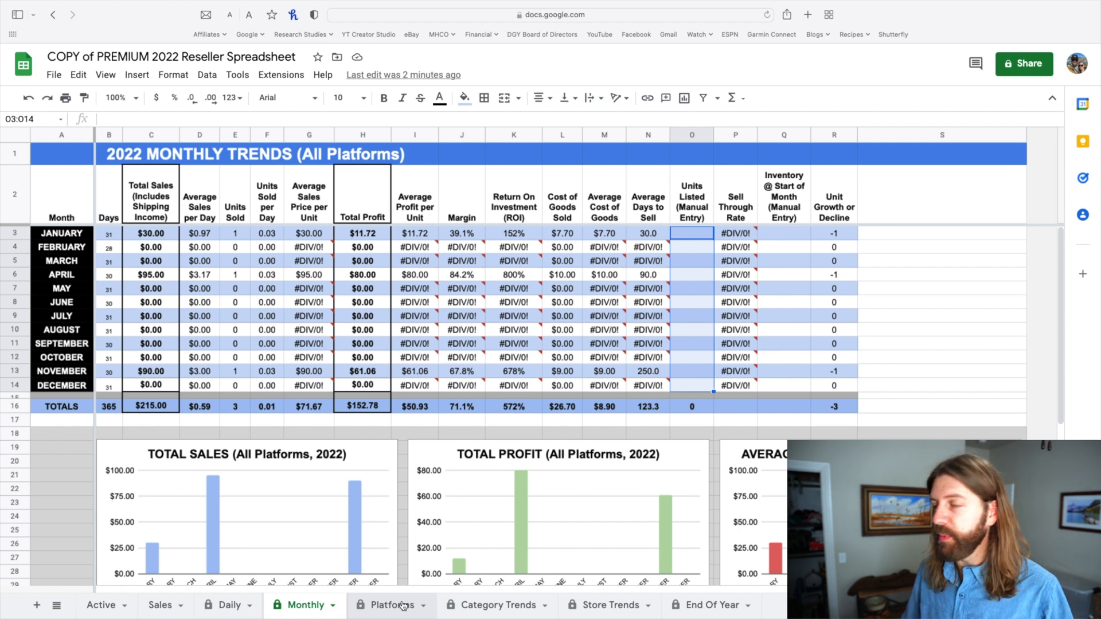
# Step: Examine January's eBay sales, units and average sale price on the Platforms sheet
pyautogui.click(403, 606)
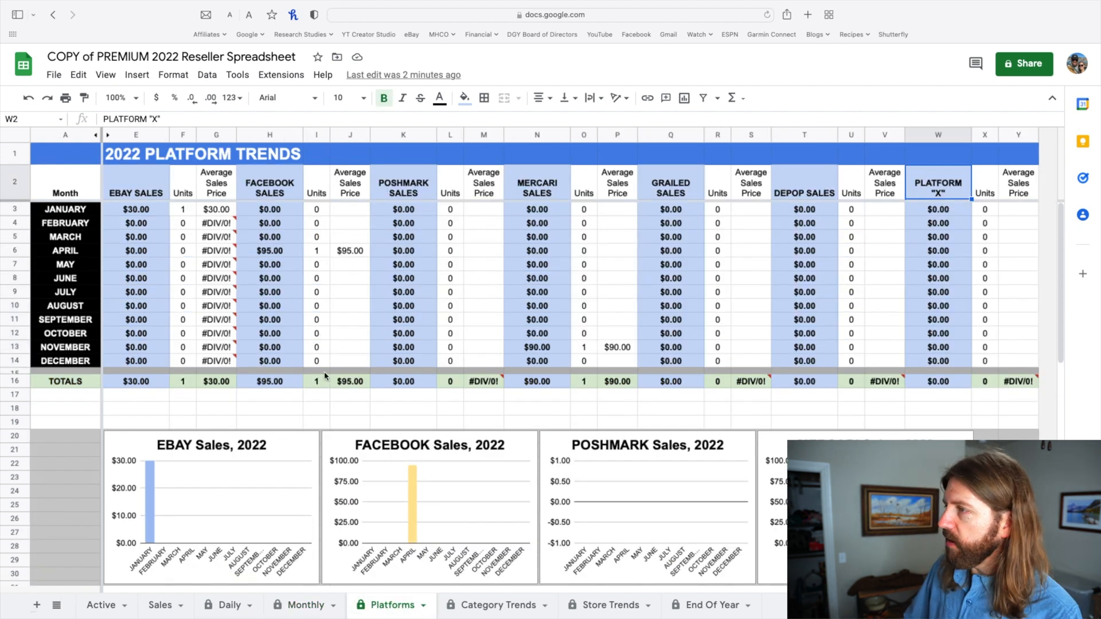
pyautogui.click(150, 213)
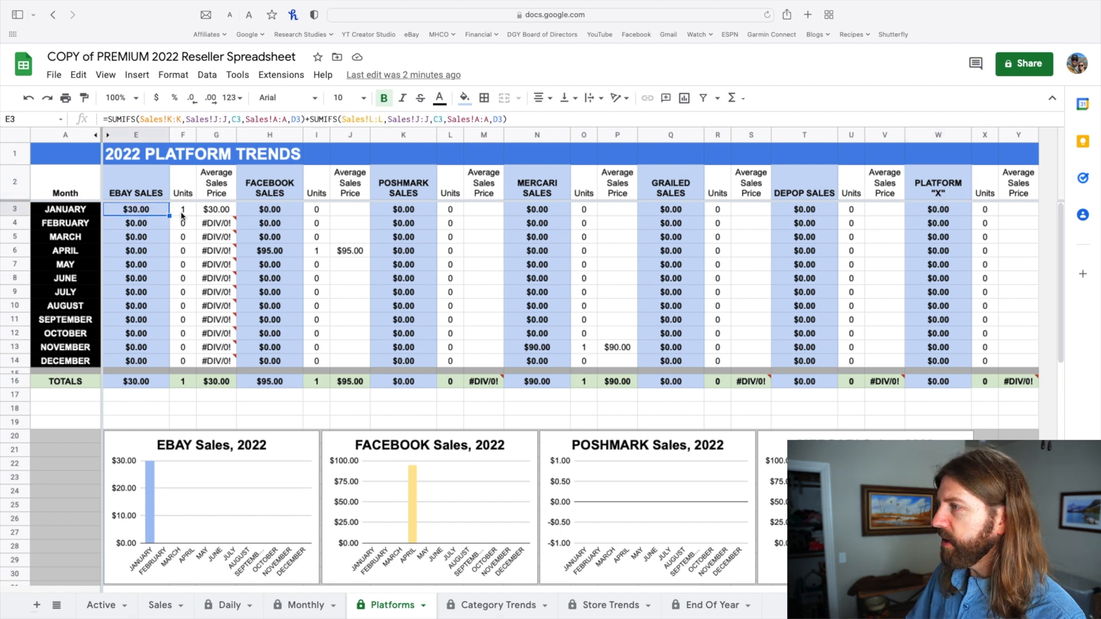
pyautogui.click(186, 215)
pyautogui.click(151, 214)
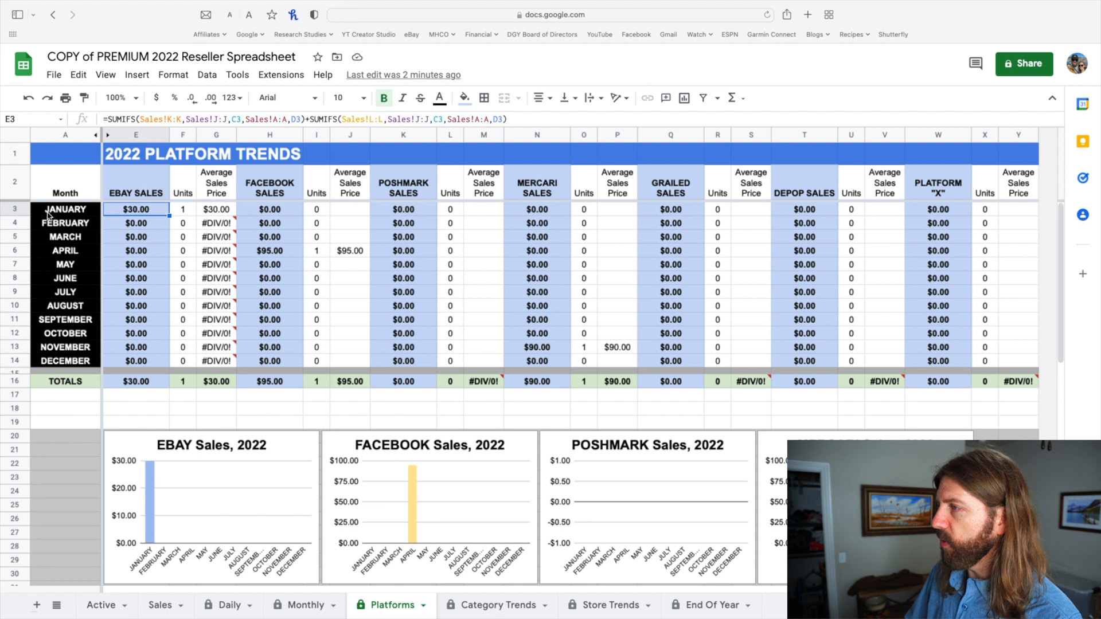
pyautogui.click(49, 215)
pyautogui.click(220, 218)
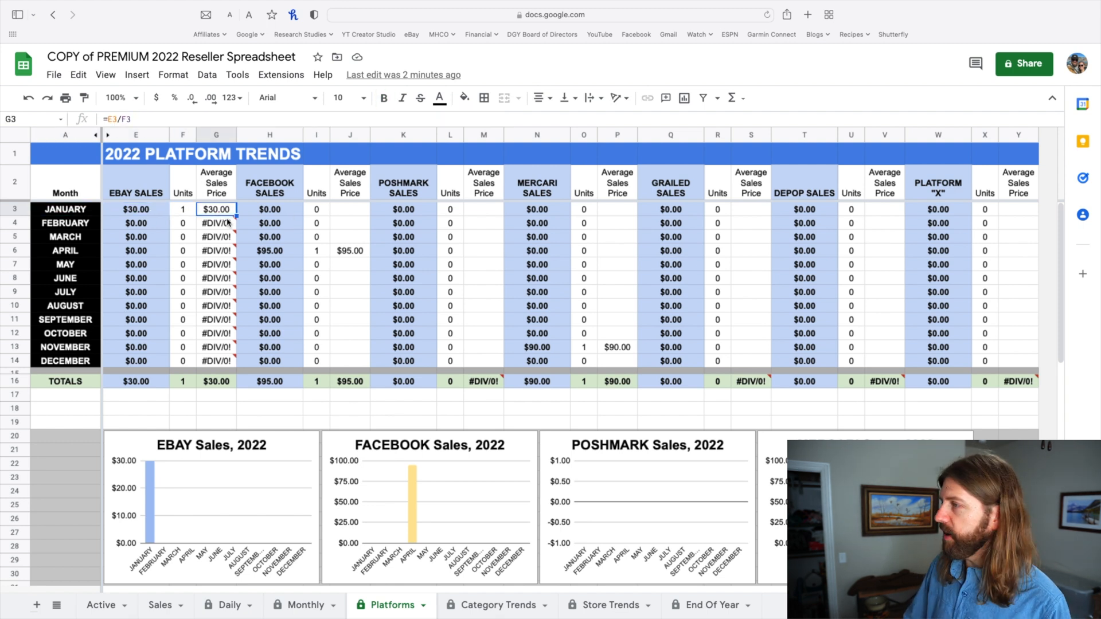
# Step: Examine April's Facebook sales and average sale price, plus November's Mercari sales, on the Platforms sheet
pyautogui.click(274, 253)
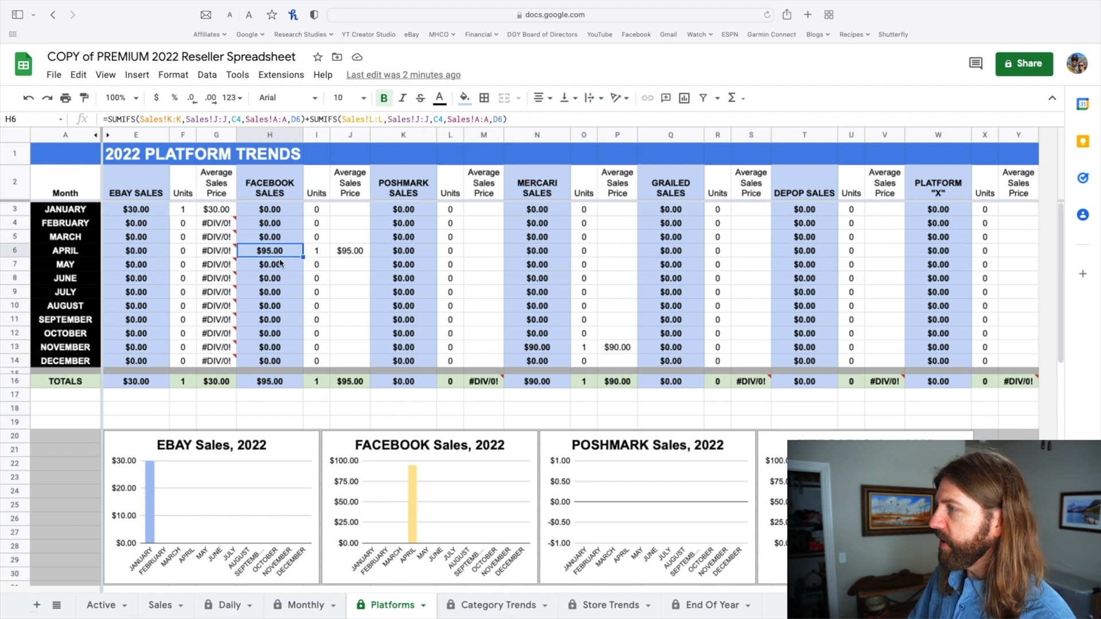
pyautogui.click(356, 256)
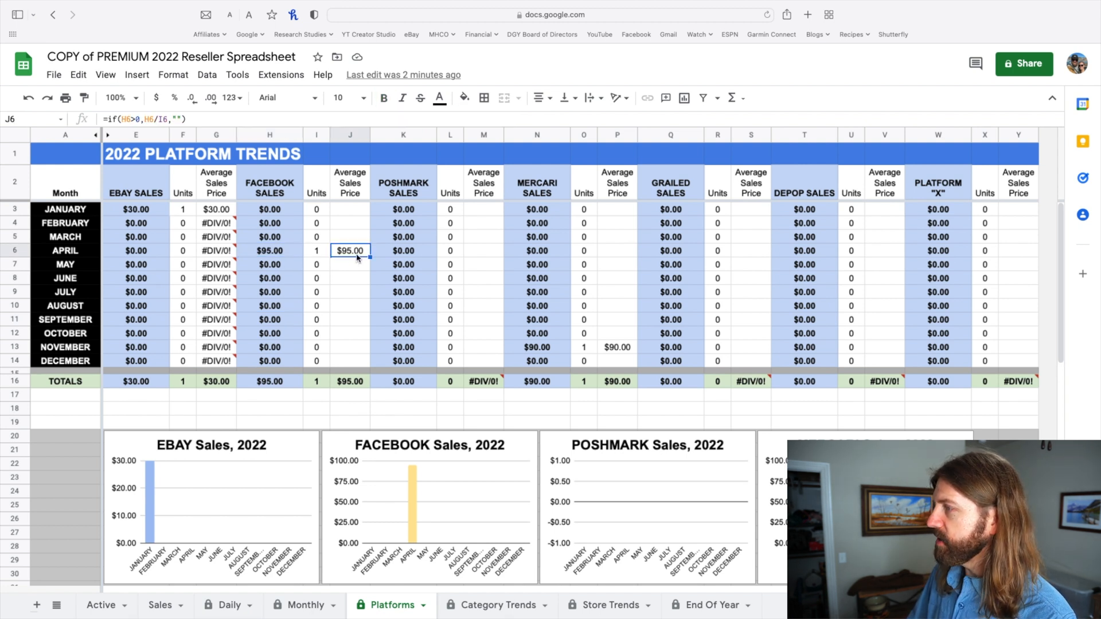
pyautogui.click(555, 351)
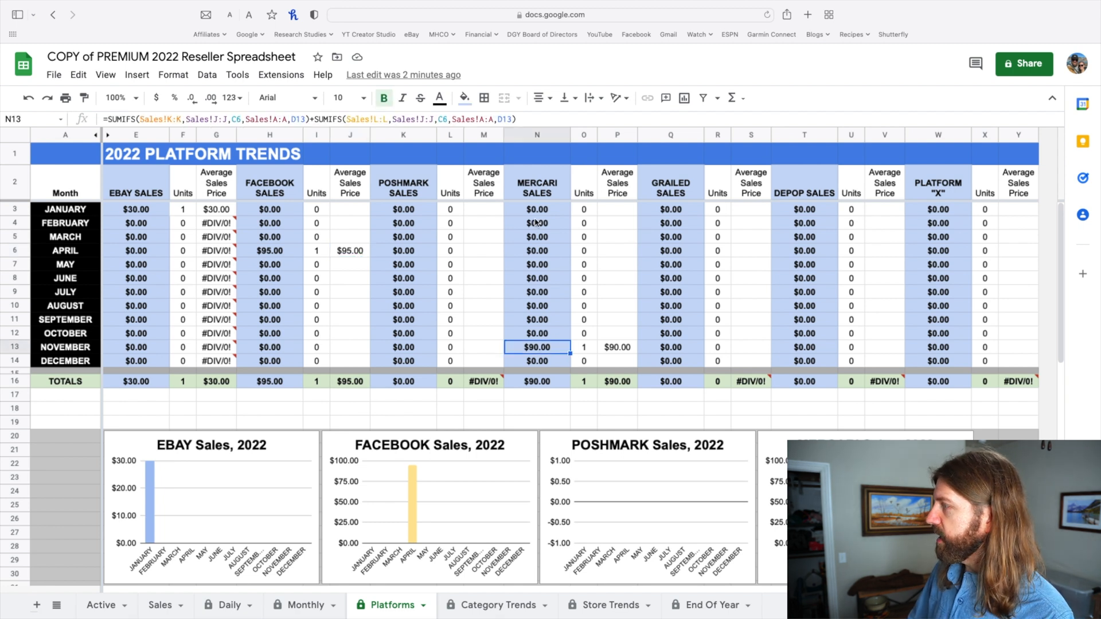
pyautogui.click(535, 197)
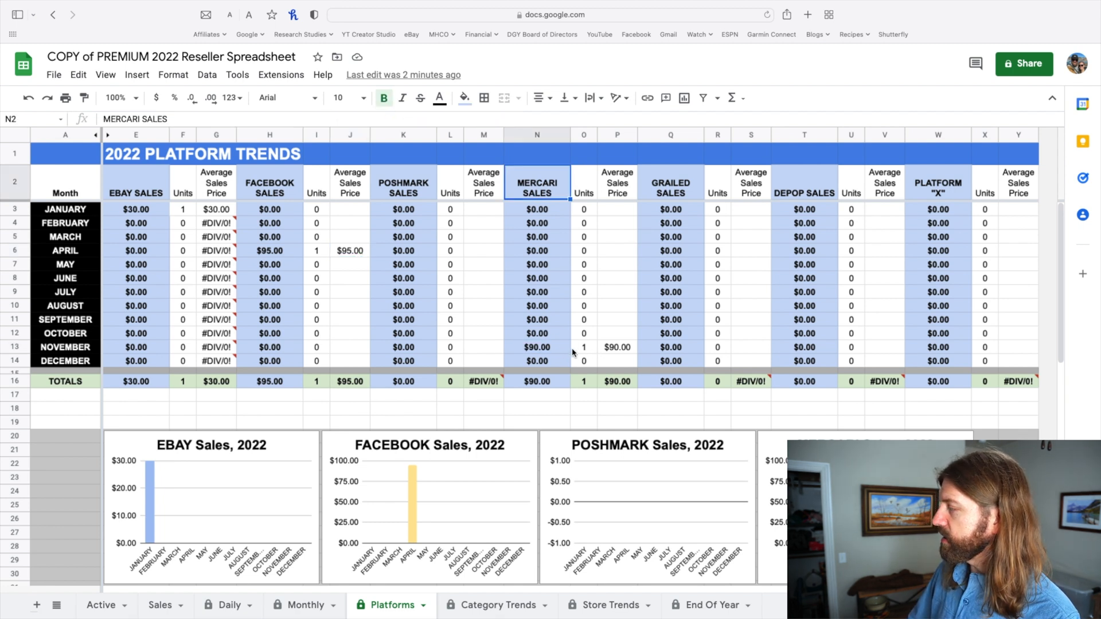
pyautogui.click(534, 351)
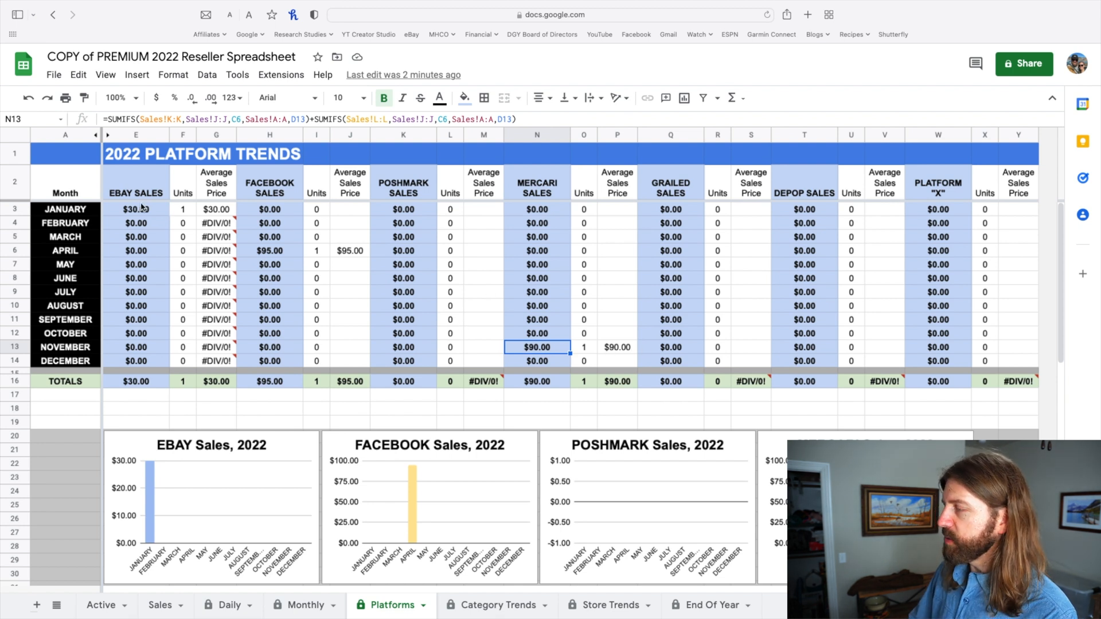
# Step: Examine the yearly totals in row 16 for eBay, Facebook, Poshmark, Mercari and Grailed sales
pyautogui.click(137, 395)
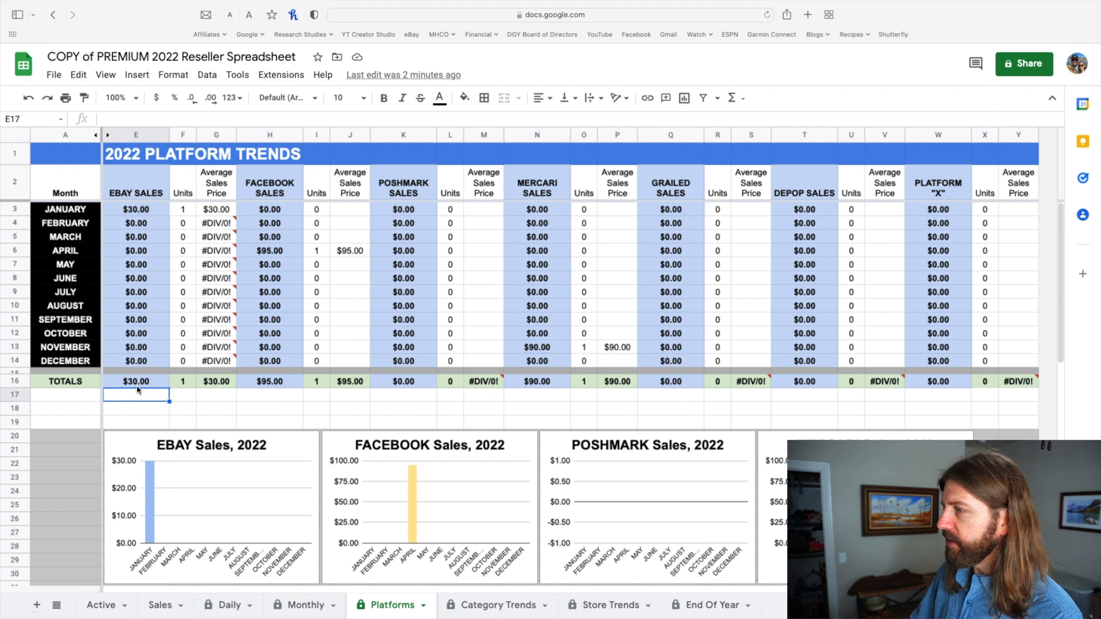
pyautogui.click(137, 385)
pyautogui.click(255, 385)
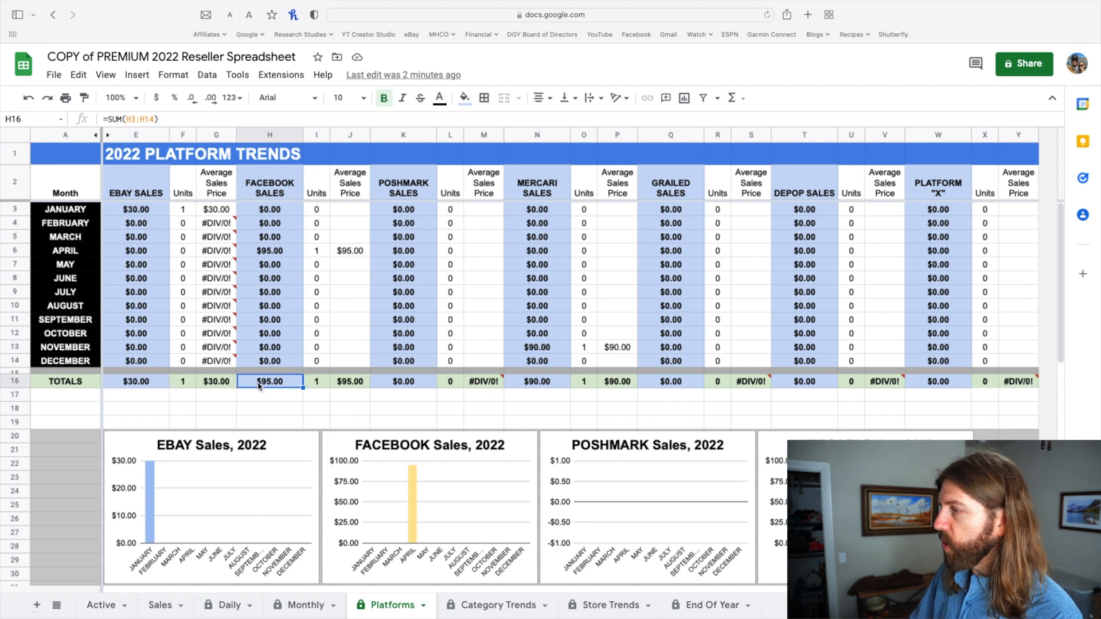
pyautogui.click(403, 385)
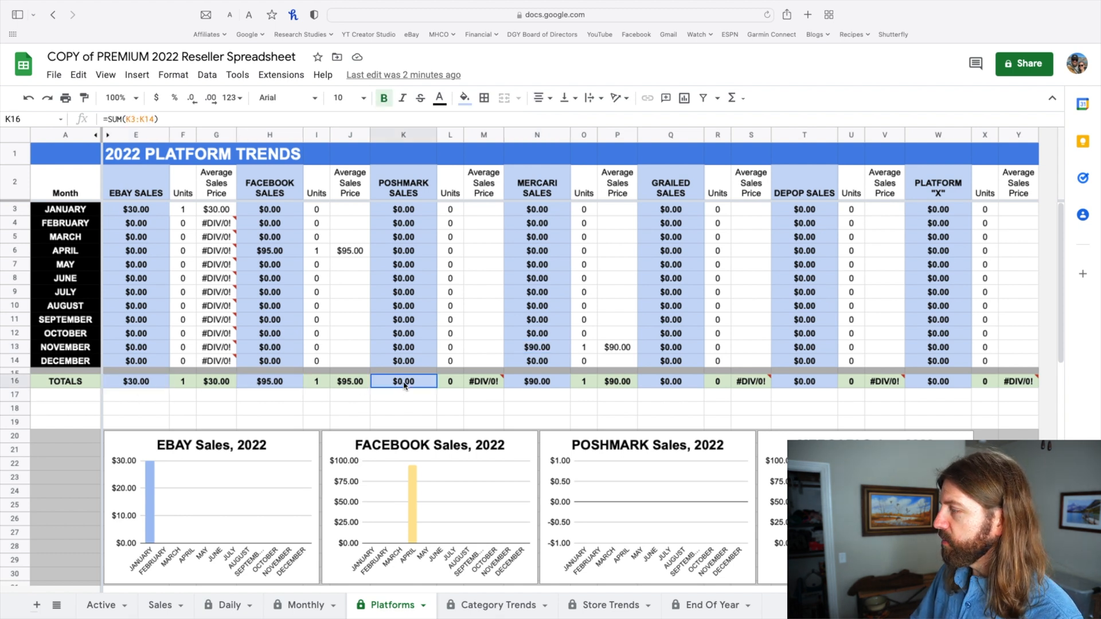
pyautogui.click(524, 387)
pyautogui.click(686, 386)
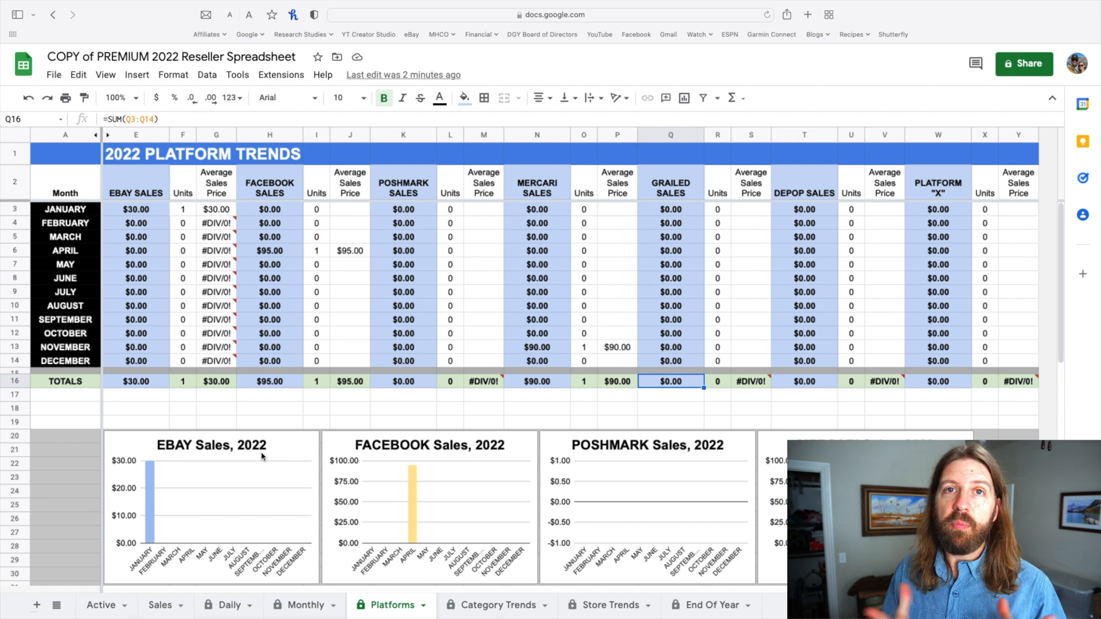
# Step: Review the per-platform sales charts and the eBay Sales, Units and Average Sale Price columns on the Platforms sheet
pyautogui.scroll(-5, 263, 458)
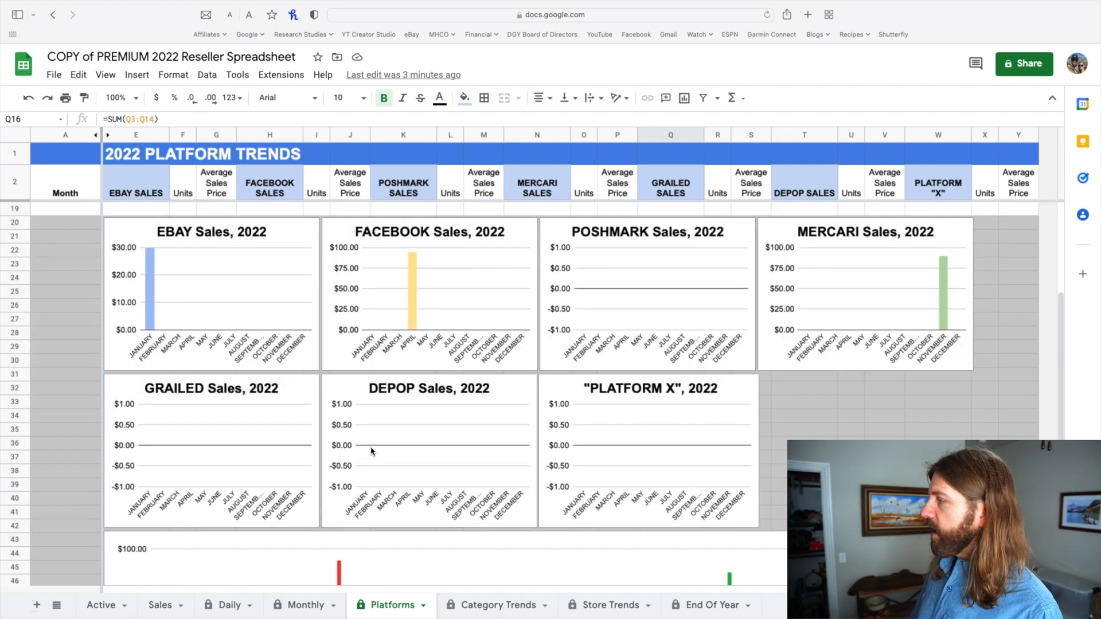
pyautogui.scroll(1, 376, 444)
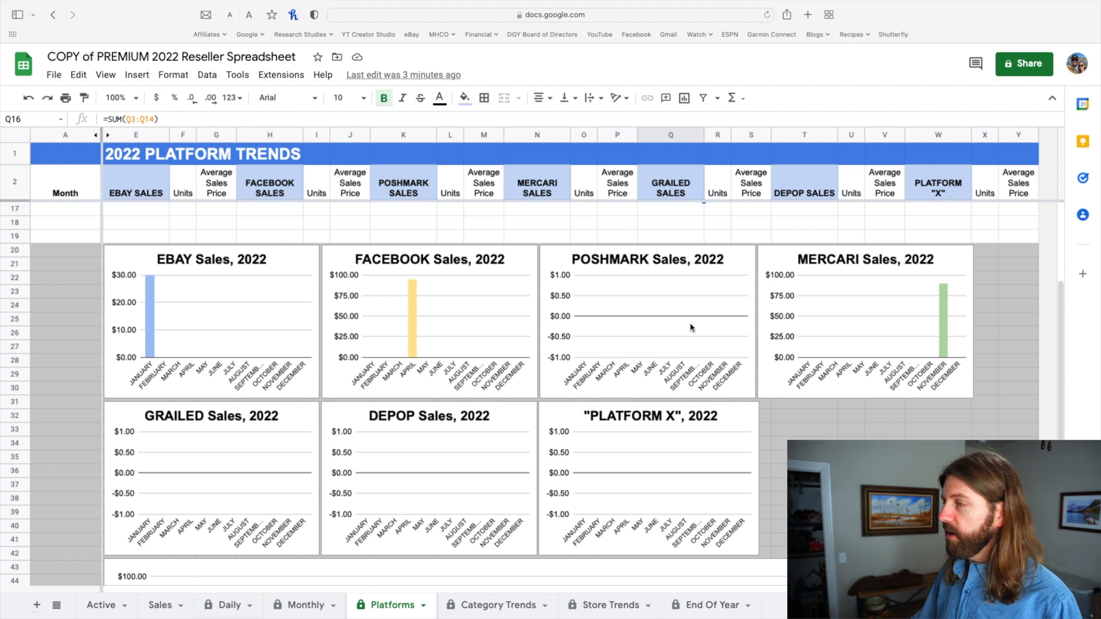
pyautogui.scroll(3, 457, 465)
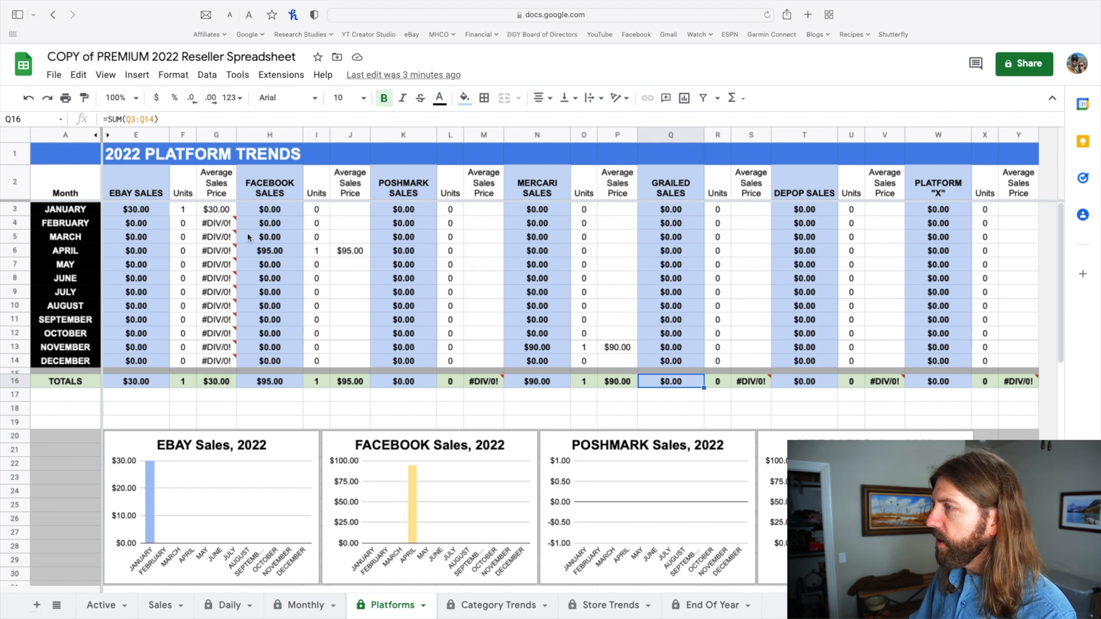
pyautogui.click(138, 194)
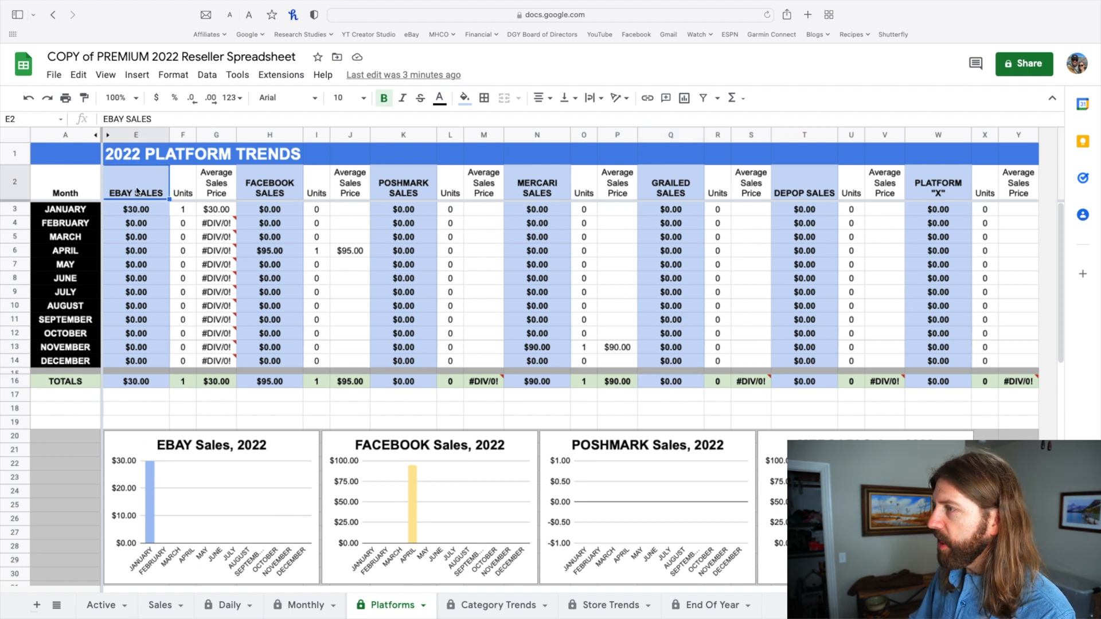
pyautogui.click(182, 191)
pyautogui.click(226, 187)
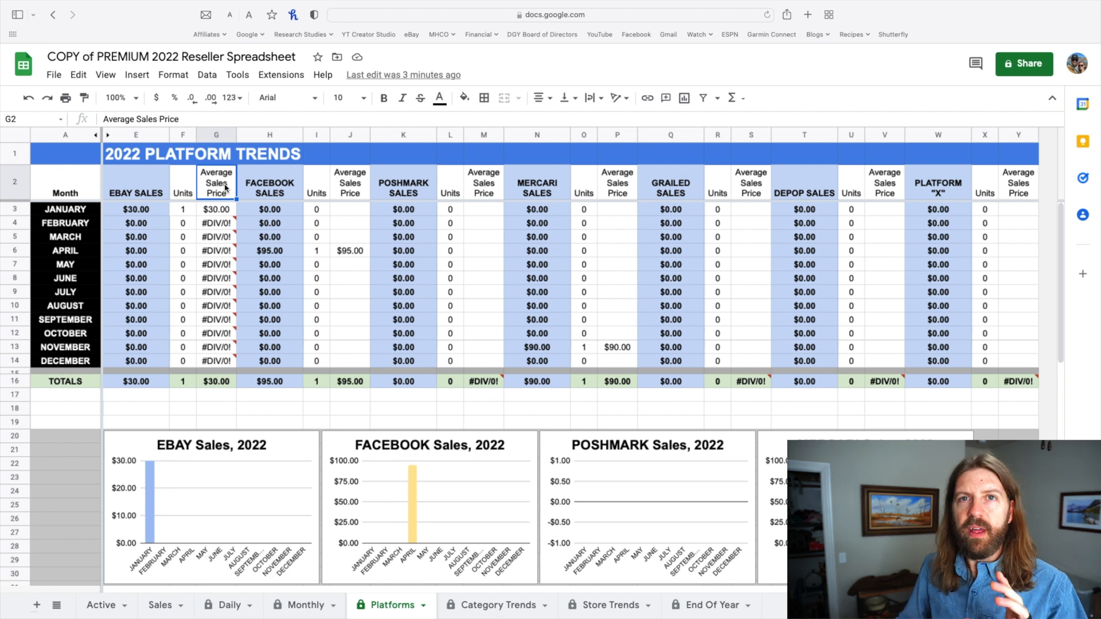
# Step: Examine the Electronics row on the Category Trends sheet: units, total sales, average sale price and average profit per unit
pyautogui.click(509, 610)
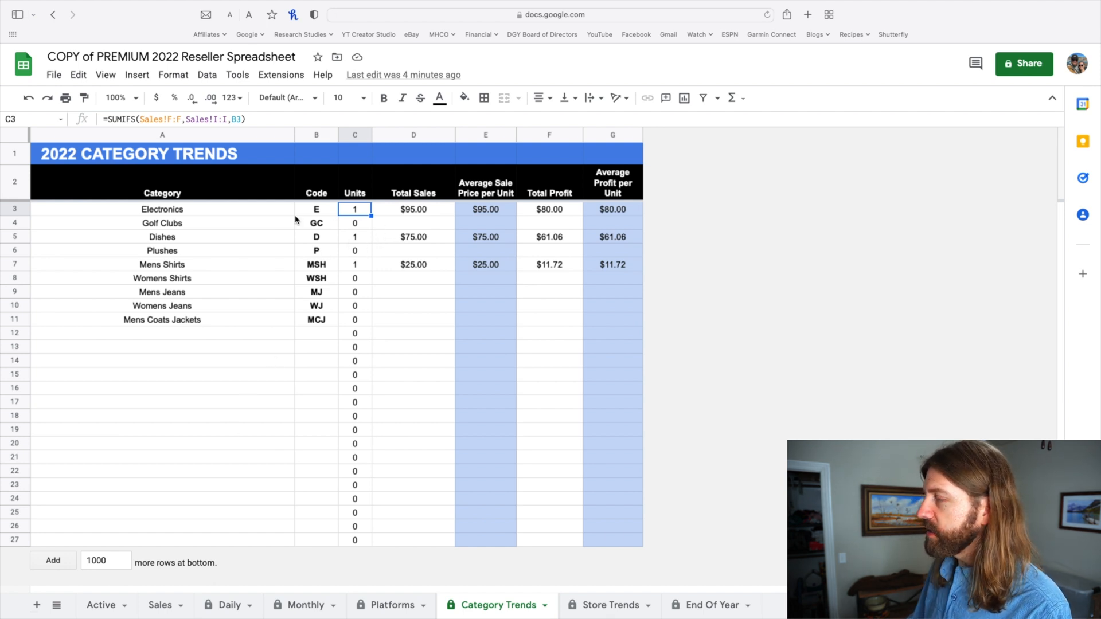
pyautogui.click(201, 214)
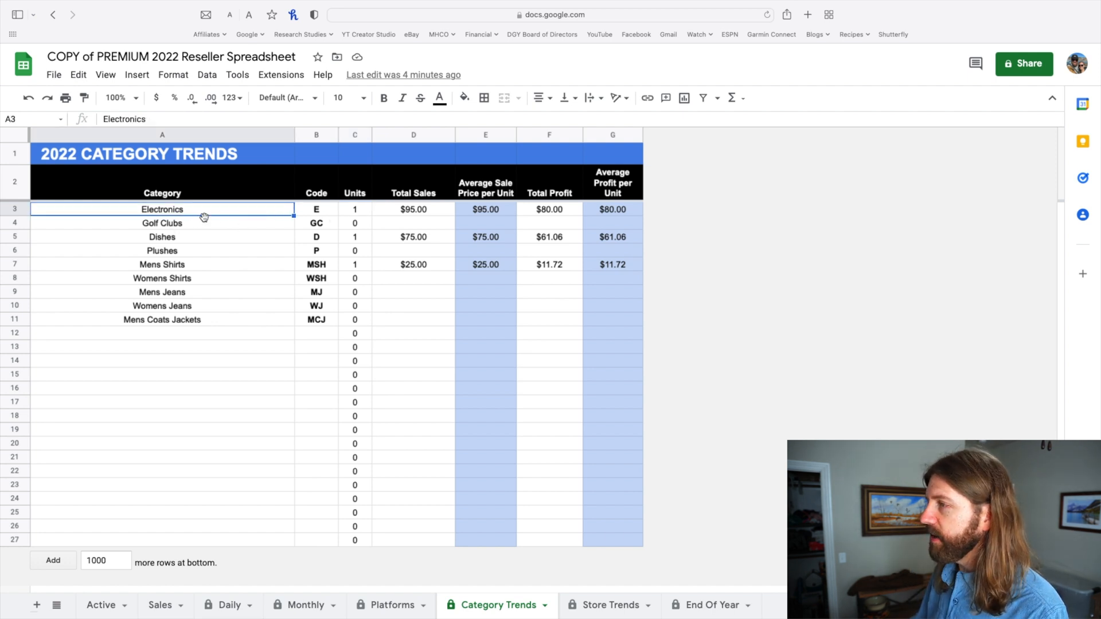
pyautogui.click(358, 213)
pyautogui.click(431, 213)
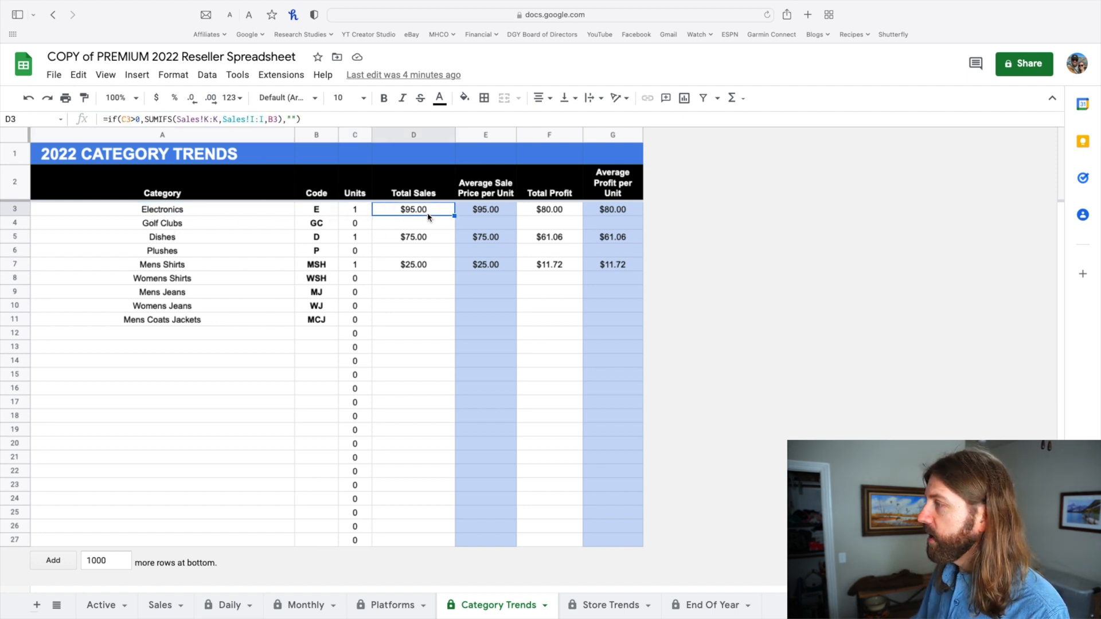
pyautogui.click(497, 215)
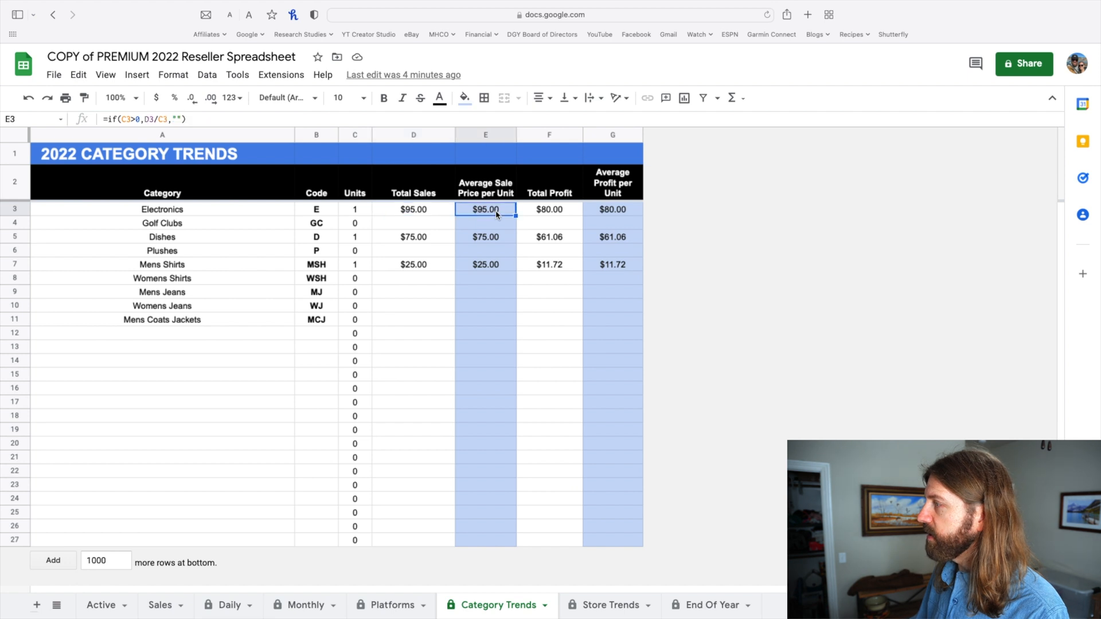
pyautogui.click(613, 212)
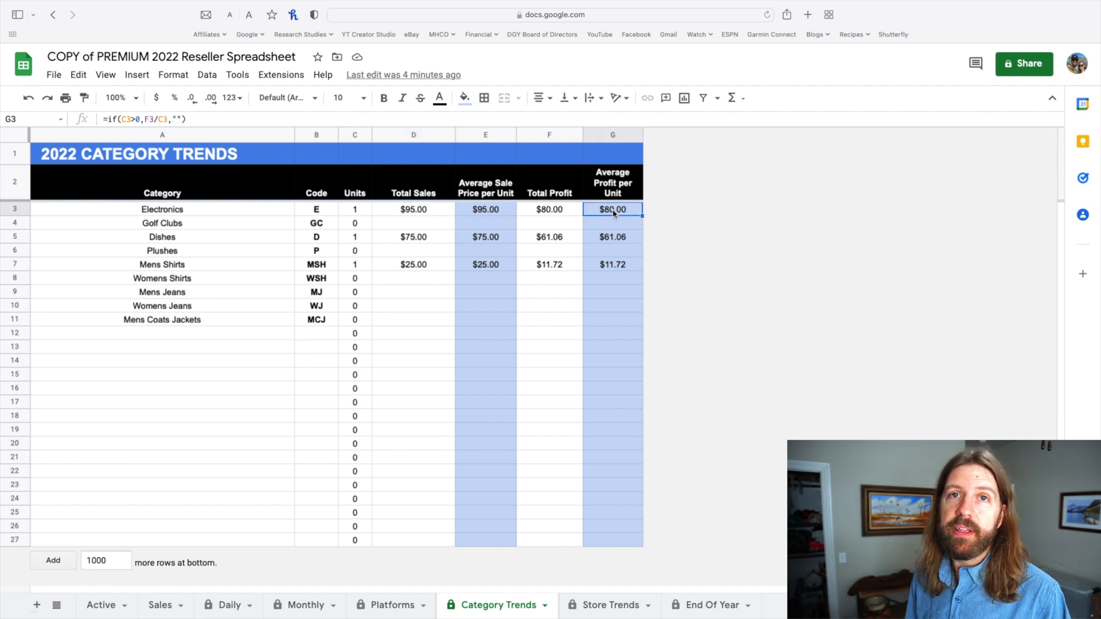
# Step: Sort the Category Trends sheet A to Z by the Average Sale Price per Unit column
pyautogui.click(488, 136)
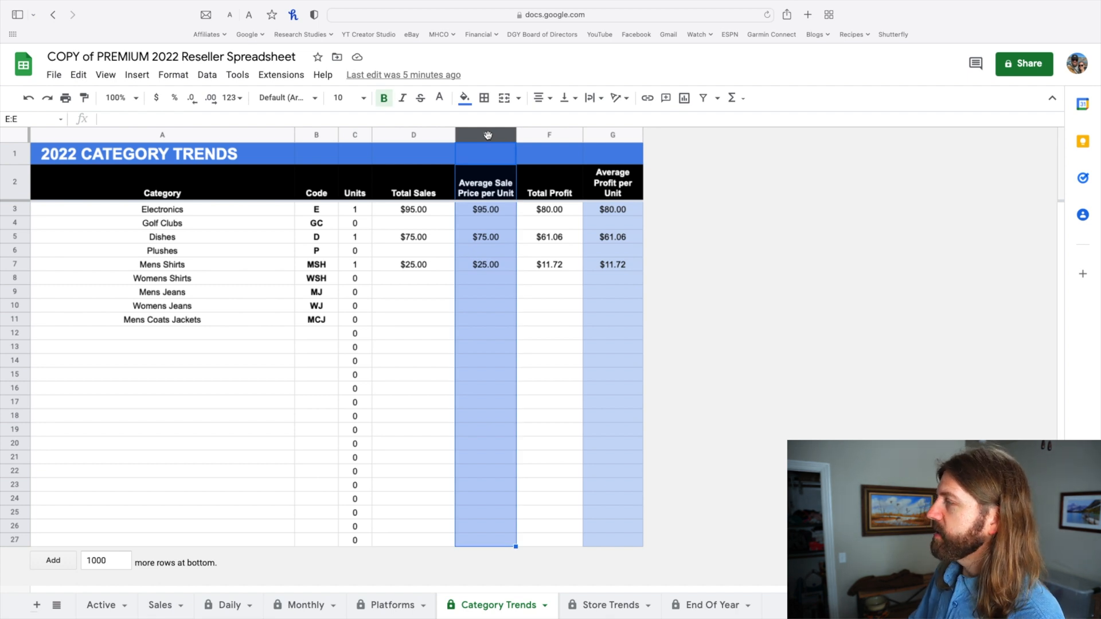
pyautogui.rightClick(490, 137)
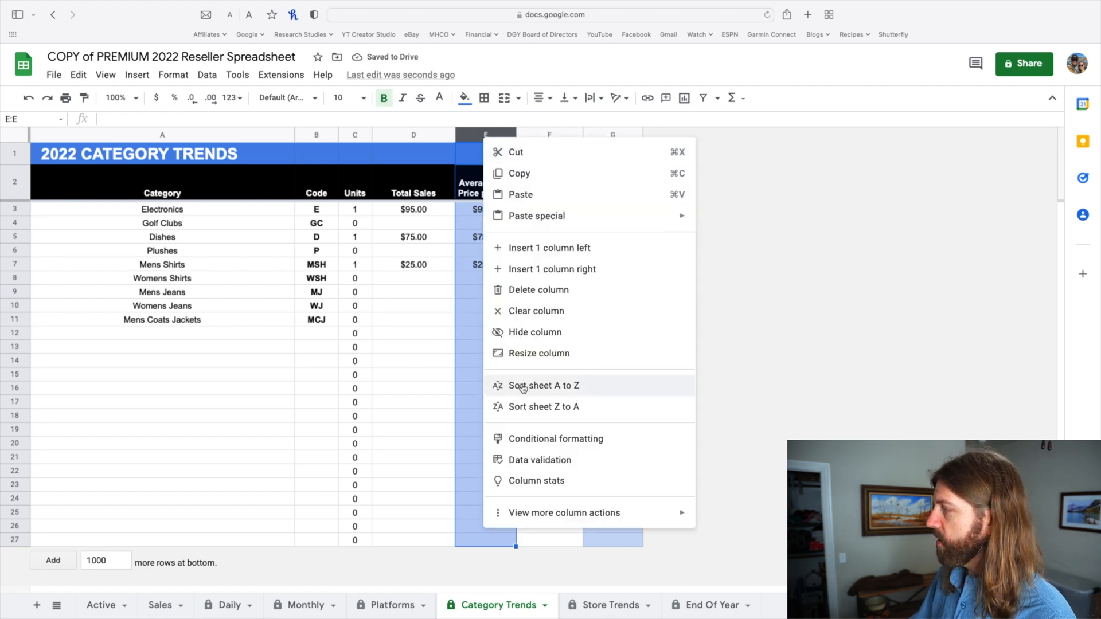
pyautogui.click(519, 314)
pyautogui.click(468, 243)
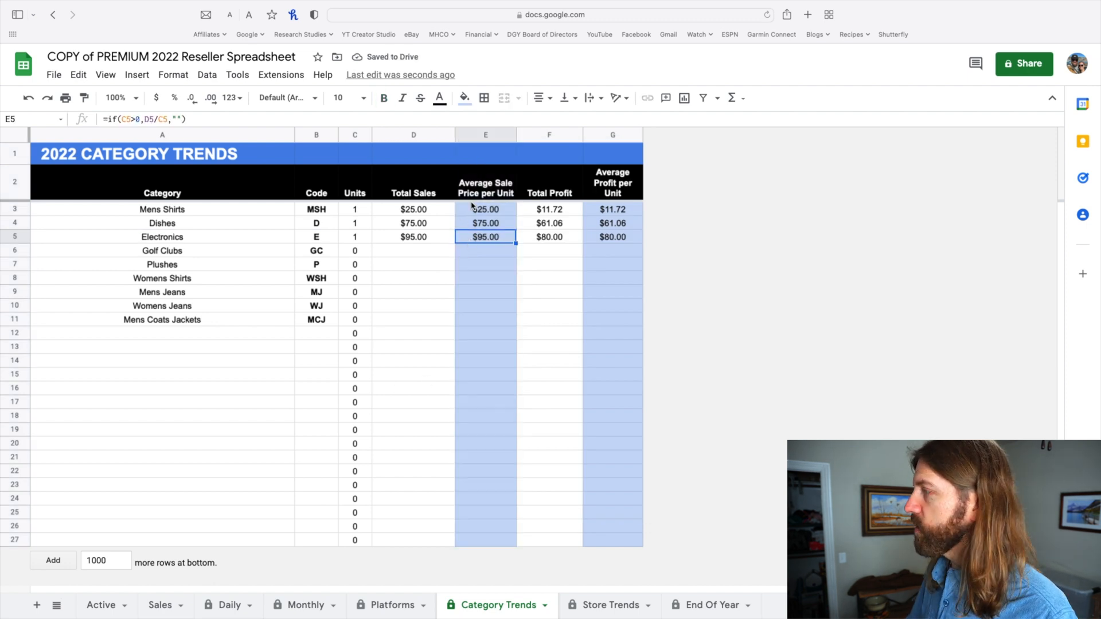
pyautogui.click(424, 265)
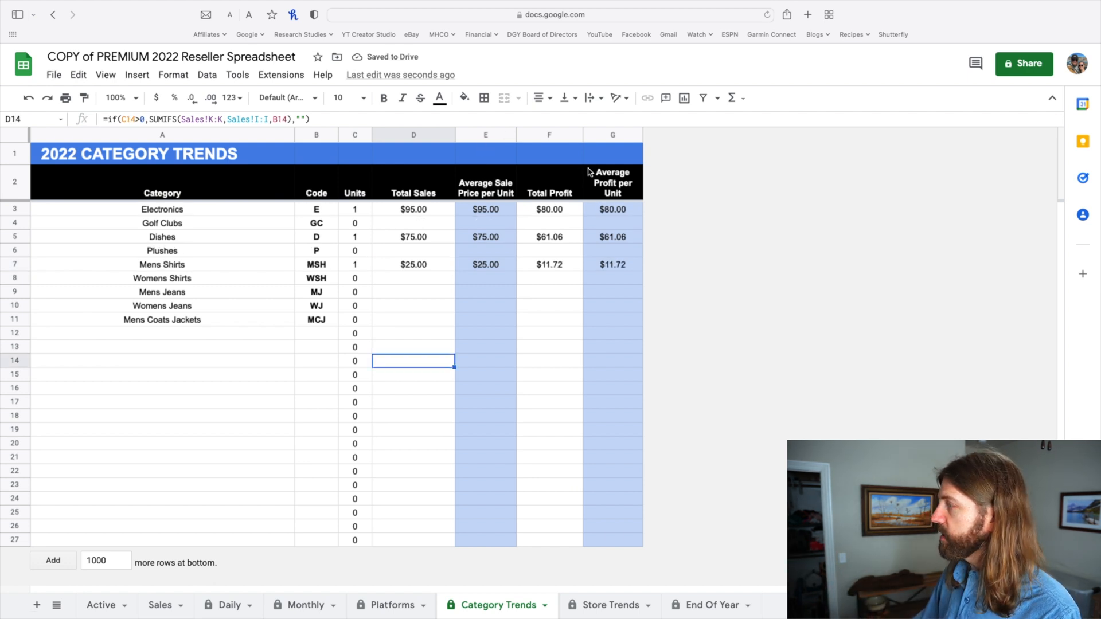
# Step: Sort the Category Trends sheet A to Z by Average Profit per Unit and select the Dishes and Electronics rows
pyautogui.click(611, 136)
pyautogui.rightClick(611, 135)
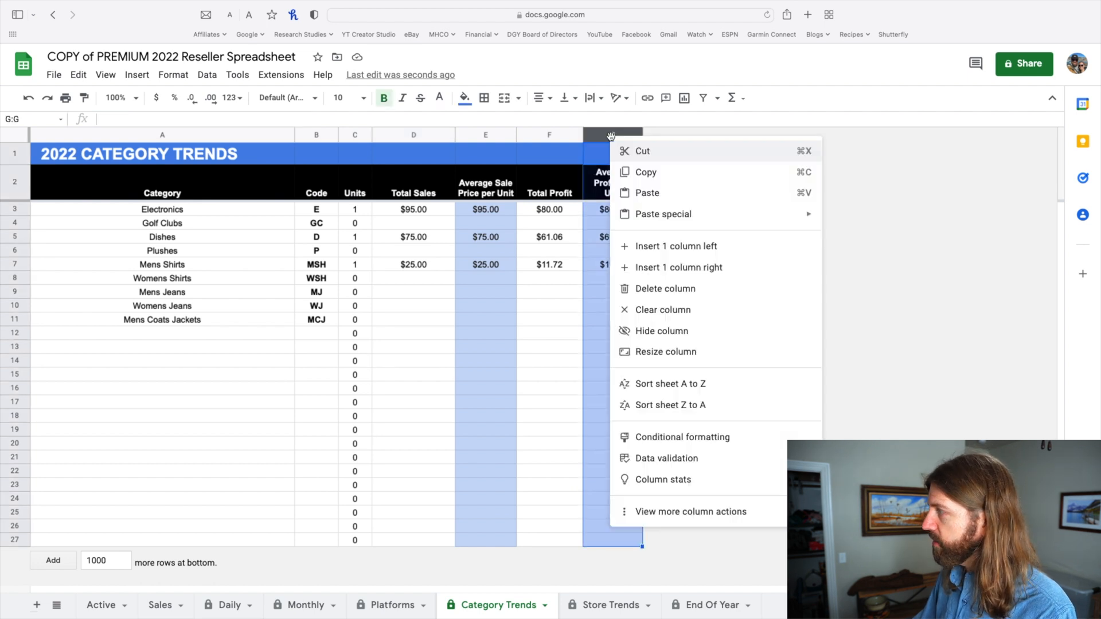
pyautogui.click(609, 383)
pyautogui.click(538, 379)
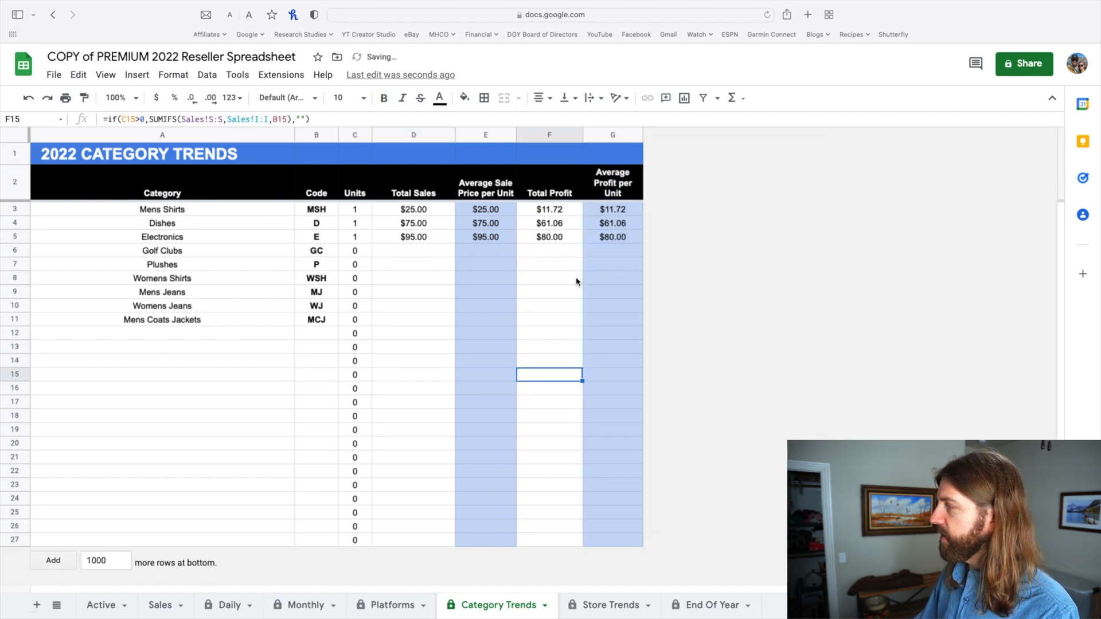
pyautogui.moveTo(7, 237); pyautogui.dragTo(115, 228)
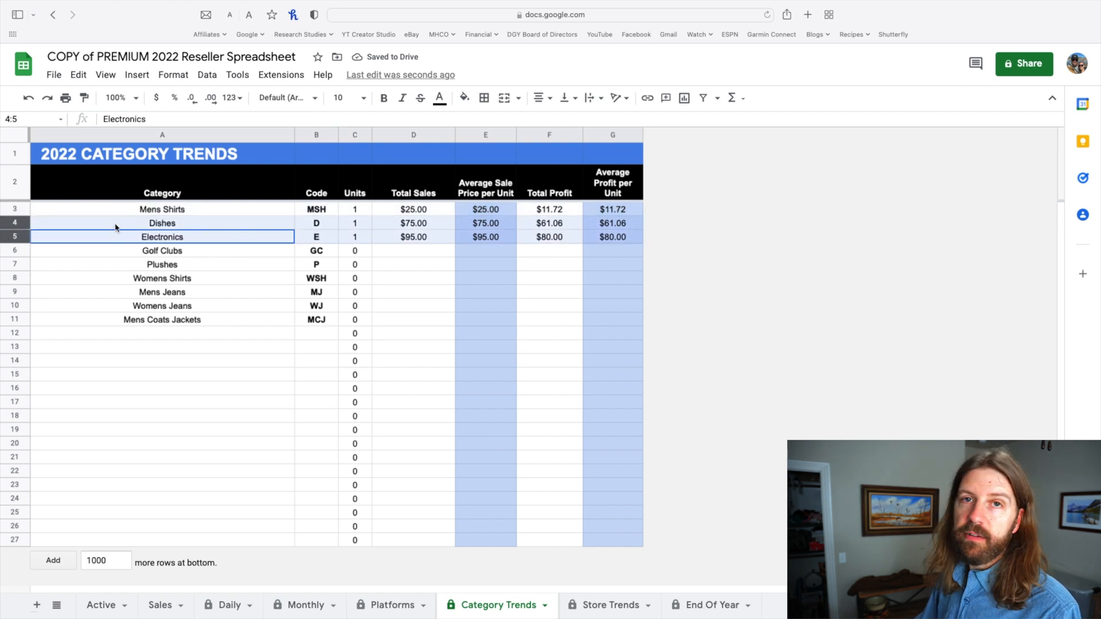
# Step: Sort the Store Trends sheet A to Z by the Average Profit per Unit column and select the Goodwill Fort Worth entry
pyautogui.click(610, 605)
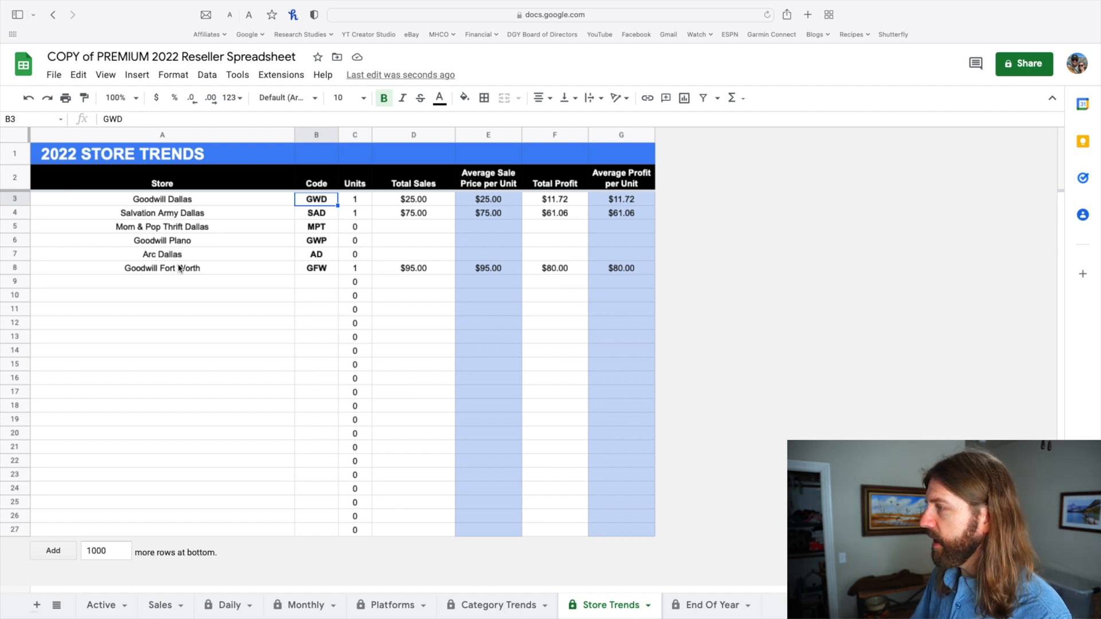
pyautogui.click(618, 201)
pyautogui.click(620, 138)
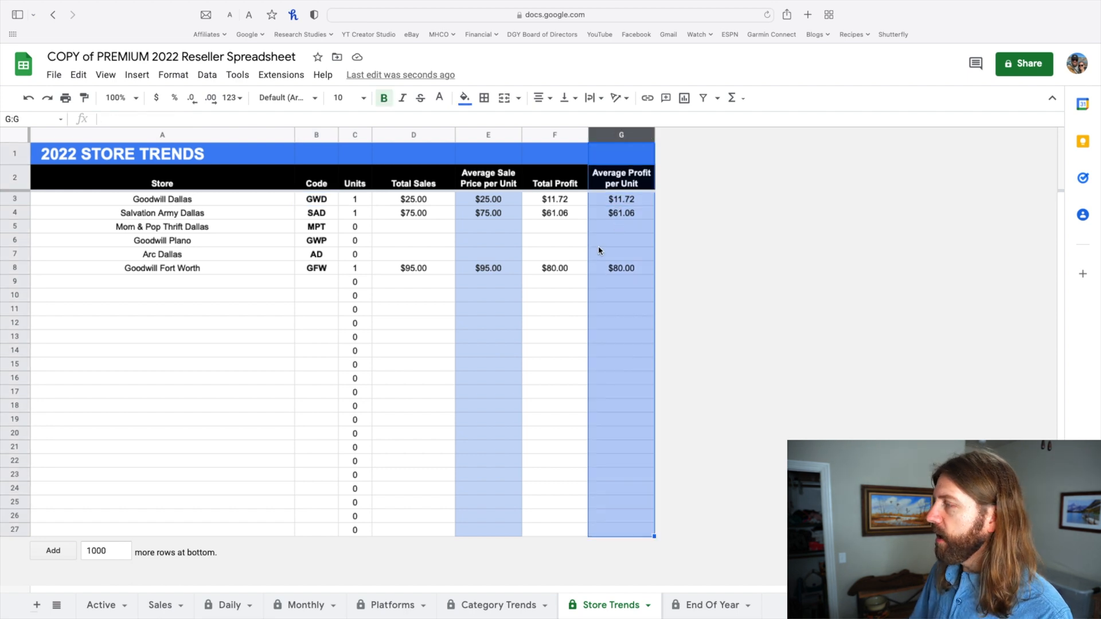
pyautogui.click(569, 308)
pyautogui.rightClick(634, 142)
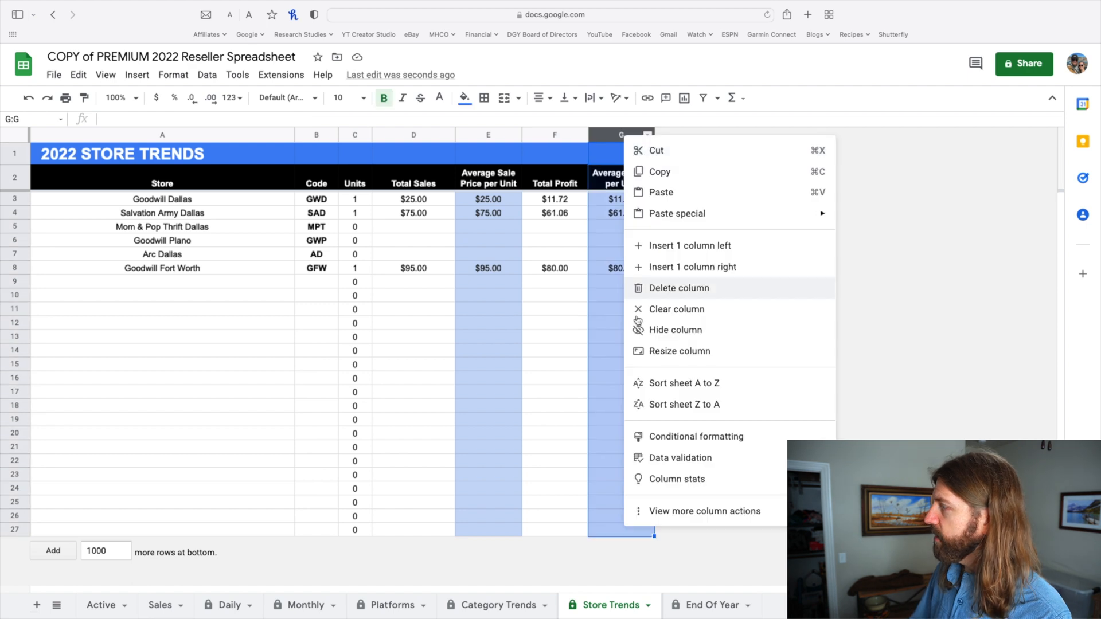
pyautogui.click(661, 382)
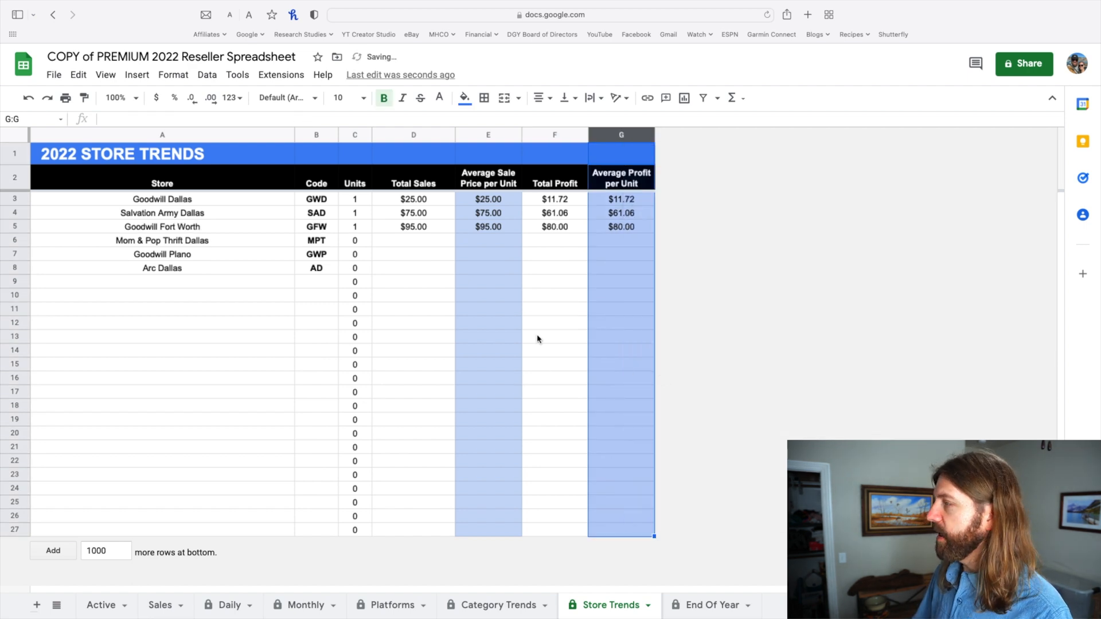
pyautogui.click(136, 226)
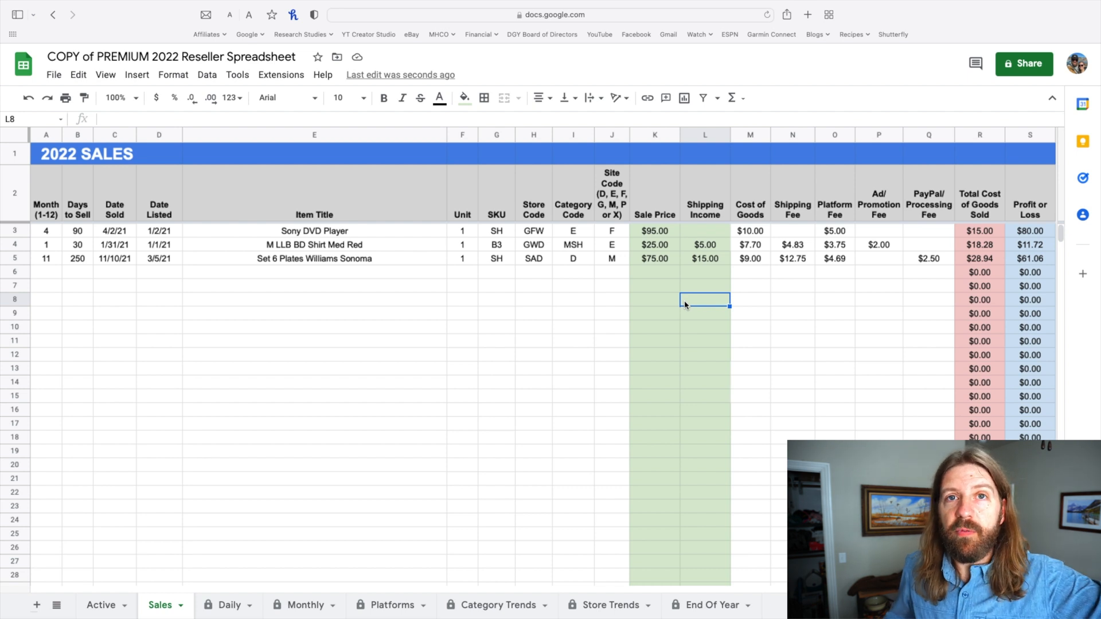
# Step: Clear the sale price, shipping income, shipping fee, platform fee and PayPal/processing fee of the Set 6 Plates Williams Sonoma row on the Sales sheet
pyautogui.click(642, 259)
pyautogui.press('Delete')
pyautogui.click(692, 260)
pyautogui.press('Delete')
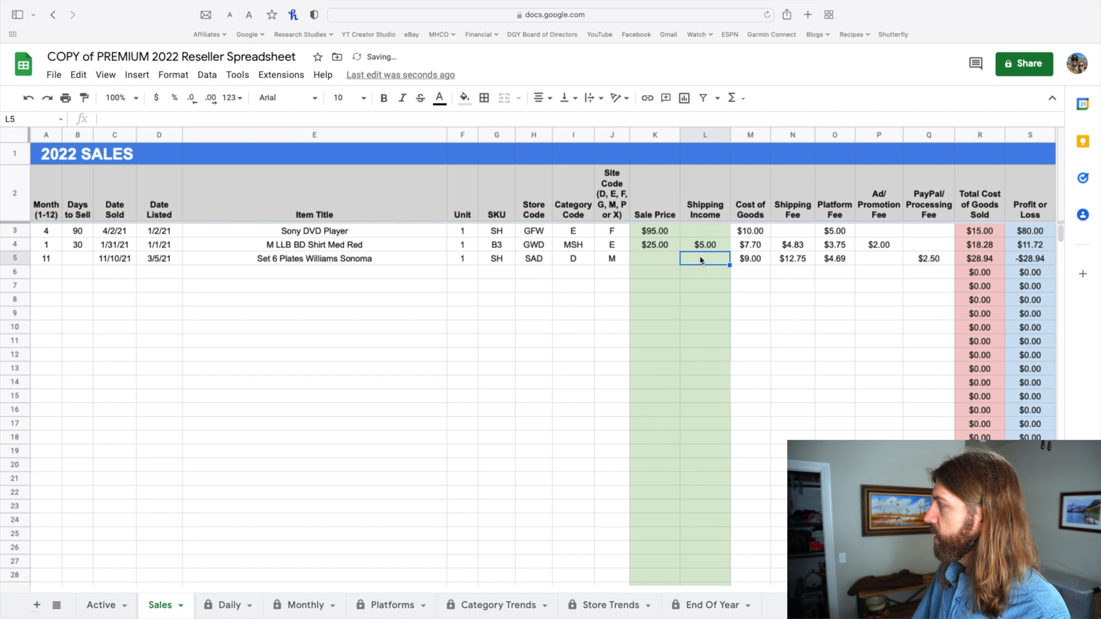
pyautogui.click(792, 258)
pyautogui.press('Delete')
pyautogui.click(835, 259)
pyautogui.press('Delete')
pyautogui.click(929, 258)
pyautogui.press('Delete')
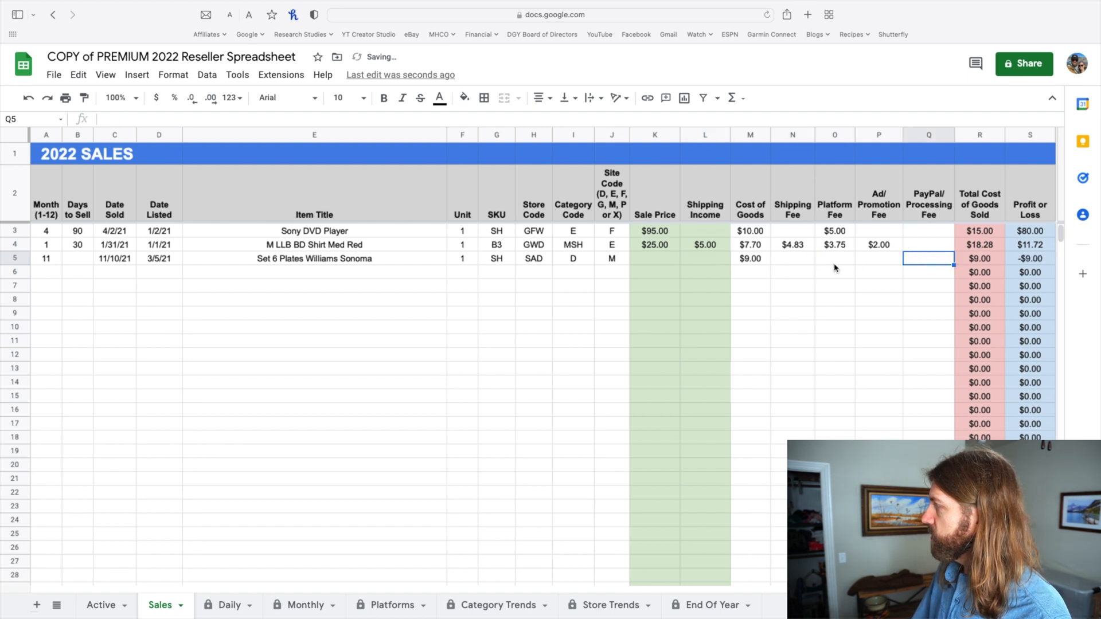
# Step: Copy the Set 6 Plates Williams Sonoma entry from Date Listed through Cost of Goods into row 4 of the Active sheet
pyautogui.moveTo(160, 259); pyautogui.dragTo(749, 263)
pyautogui.hotkey('ctrl', 'c')
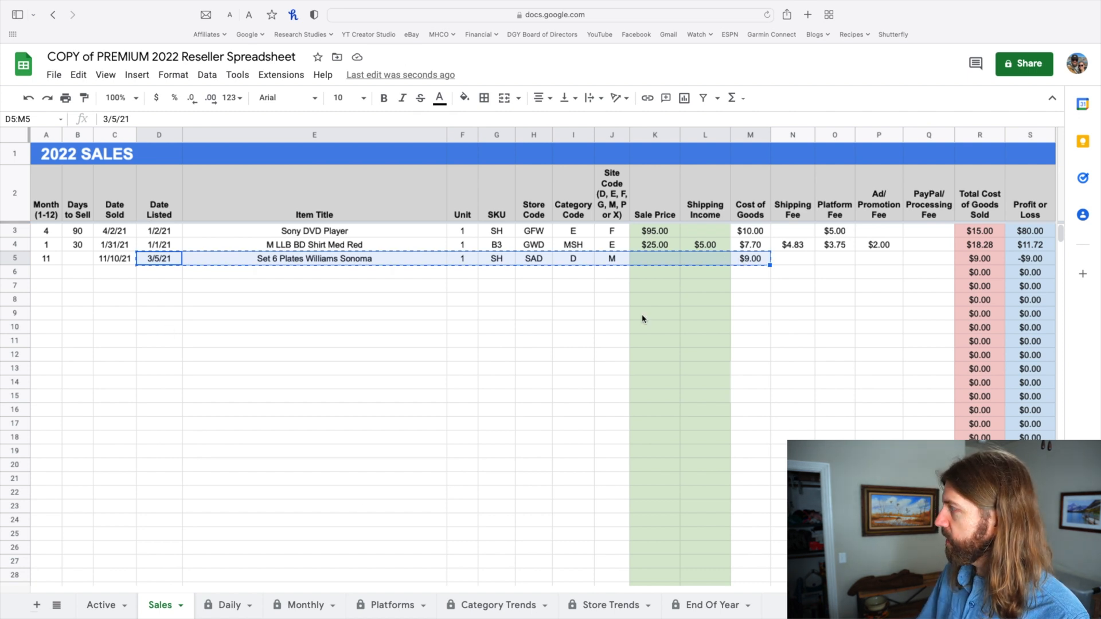
pyautogui.click(98, 605)
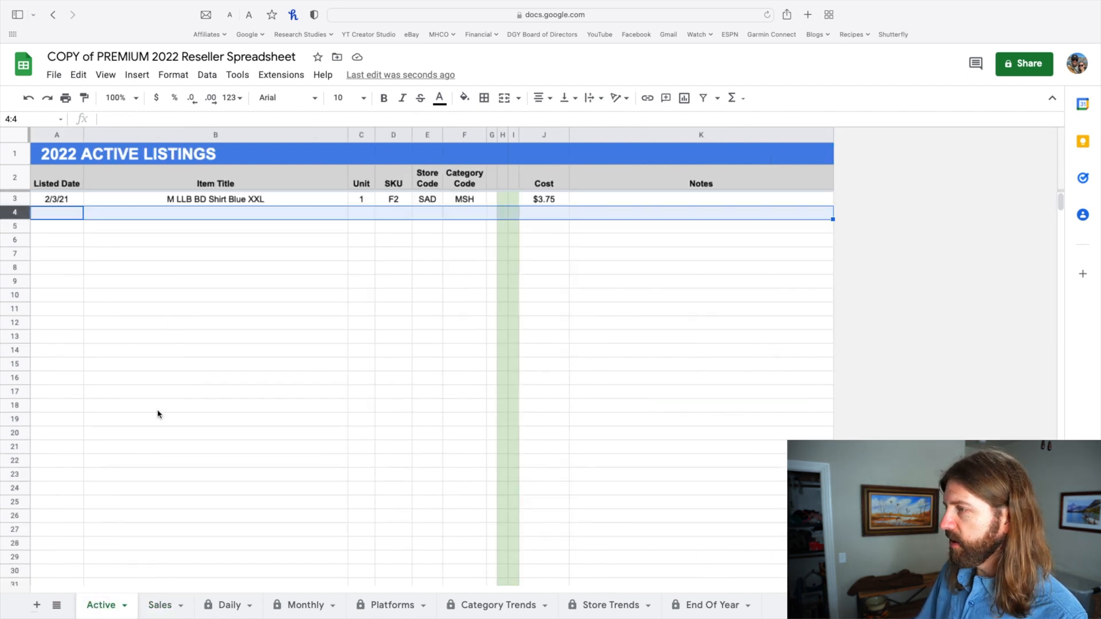
pyautogui.click(60, 217)
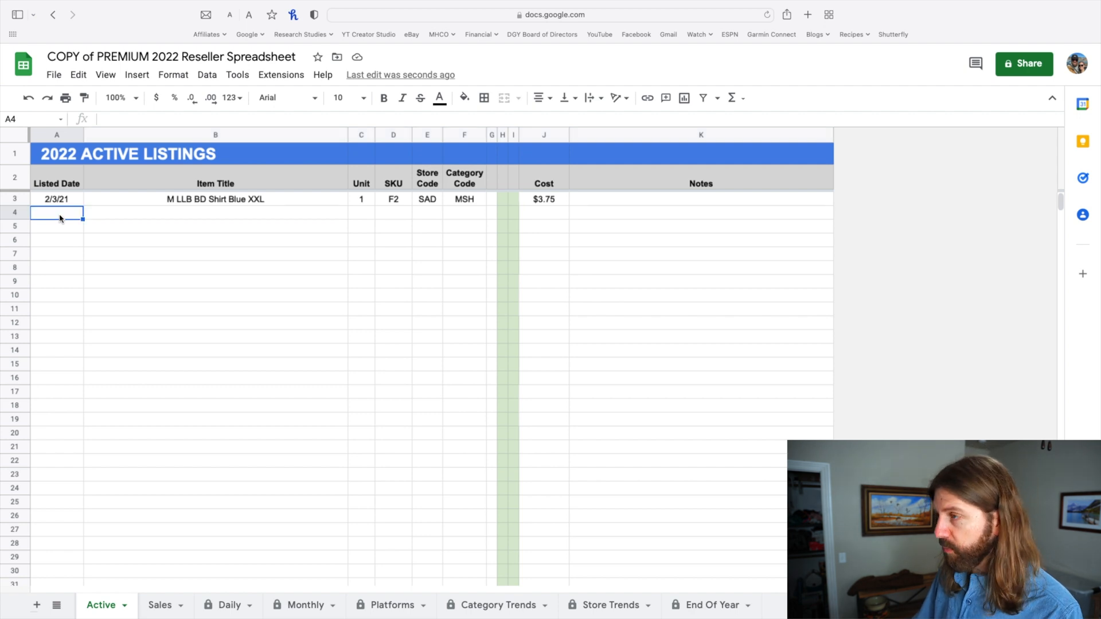
pyautogui.press('super+v')
pyautogui.click(261, 273)
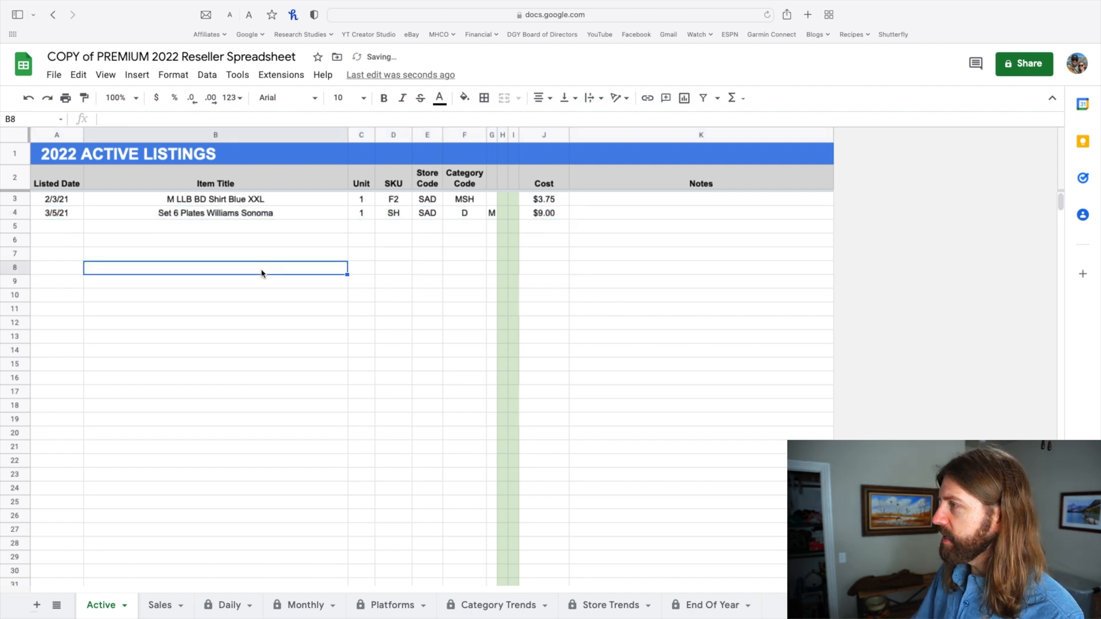
pyautogui.click(492, 216)
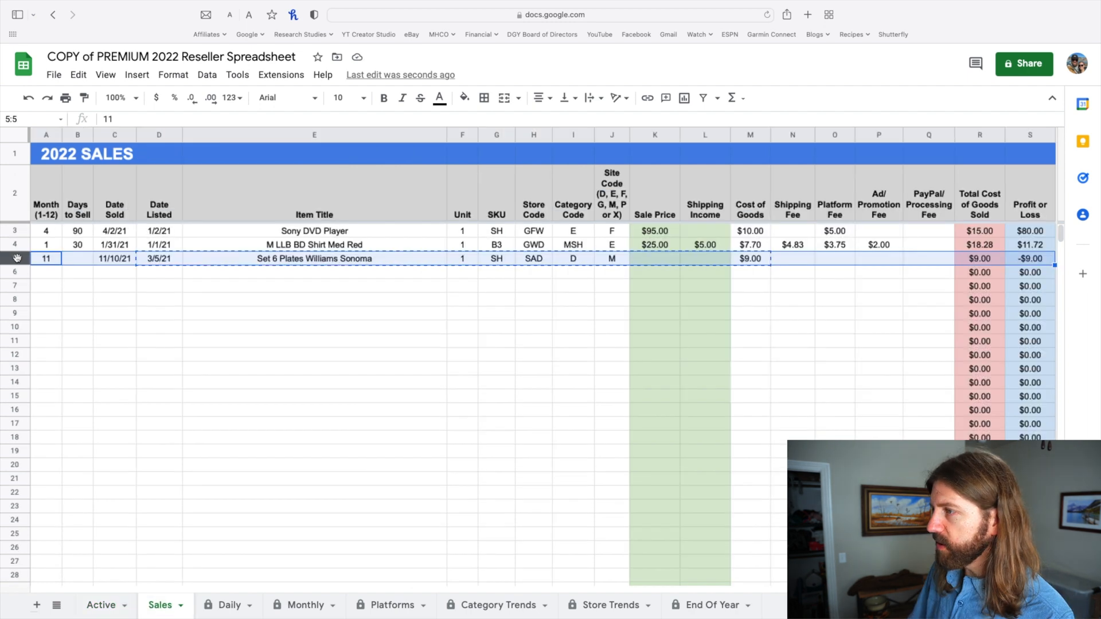
# Step: Delete the Set 6 Plates Williams Sonoma row from the Sales sheet and check November's Total Sales on the Monthly sheet
pyautogui.rightClick(17, 259)
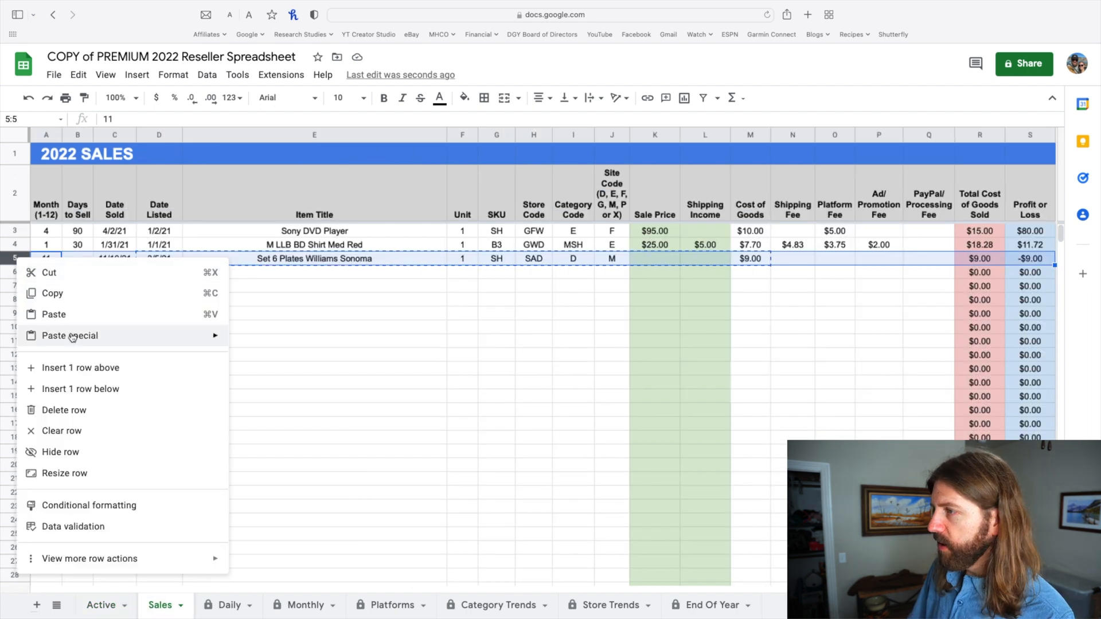
pyautogui.click(57, 408)
pyautogui.click(228, 356)
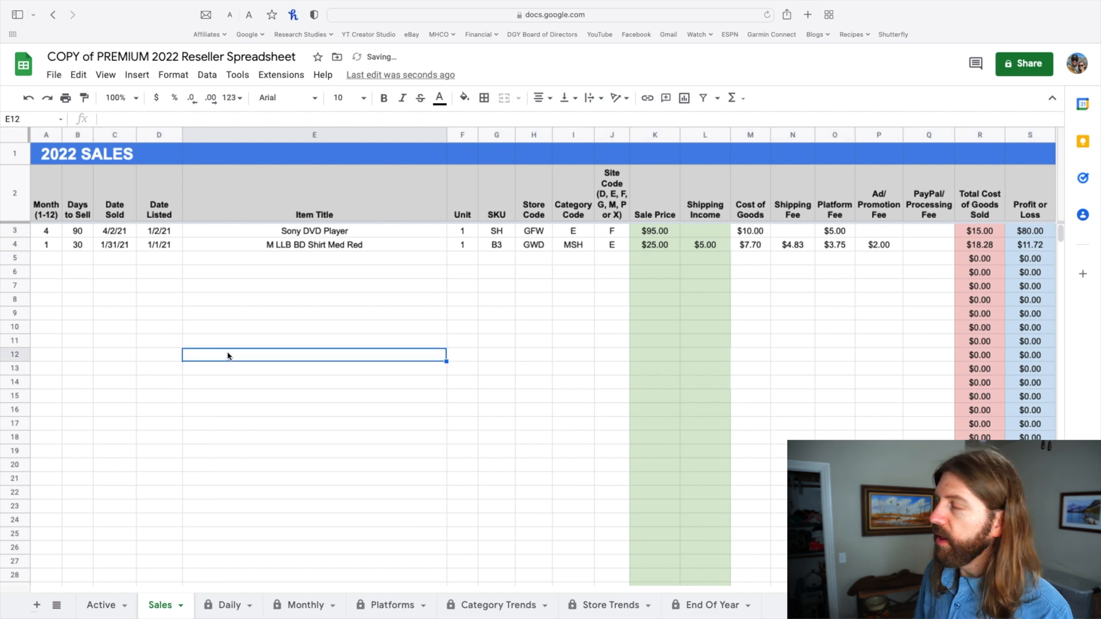
pyautogui.click(304, 605)
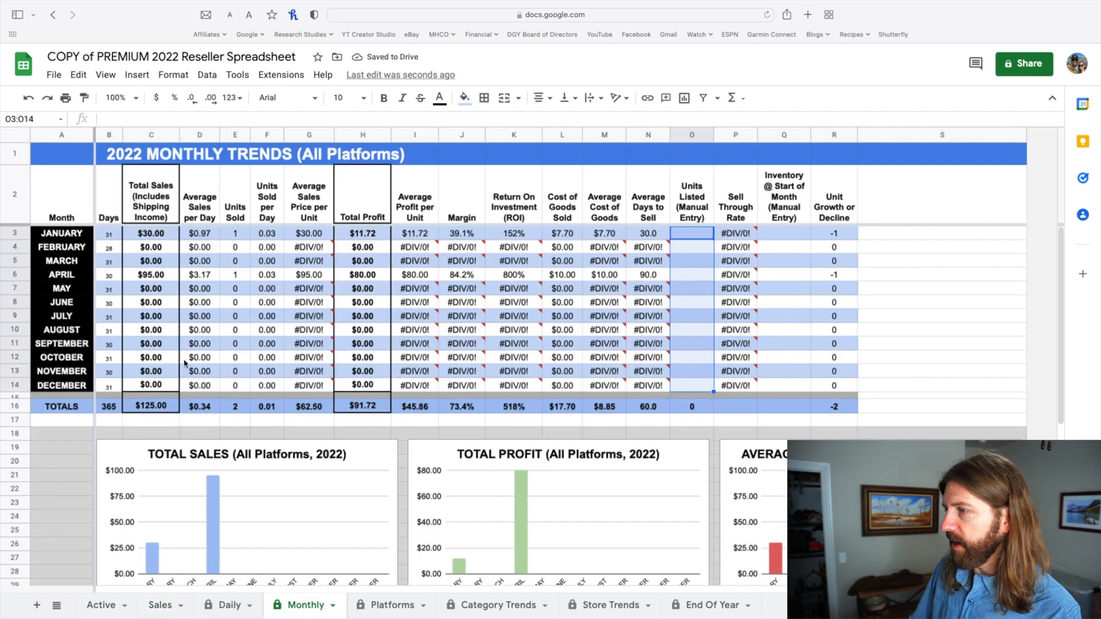
pyautogui.click(166, 378)
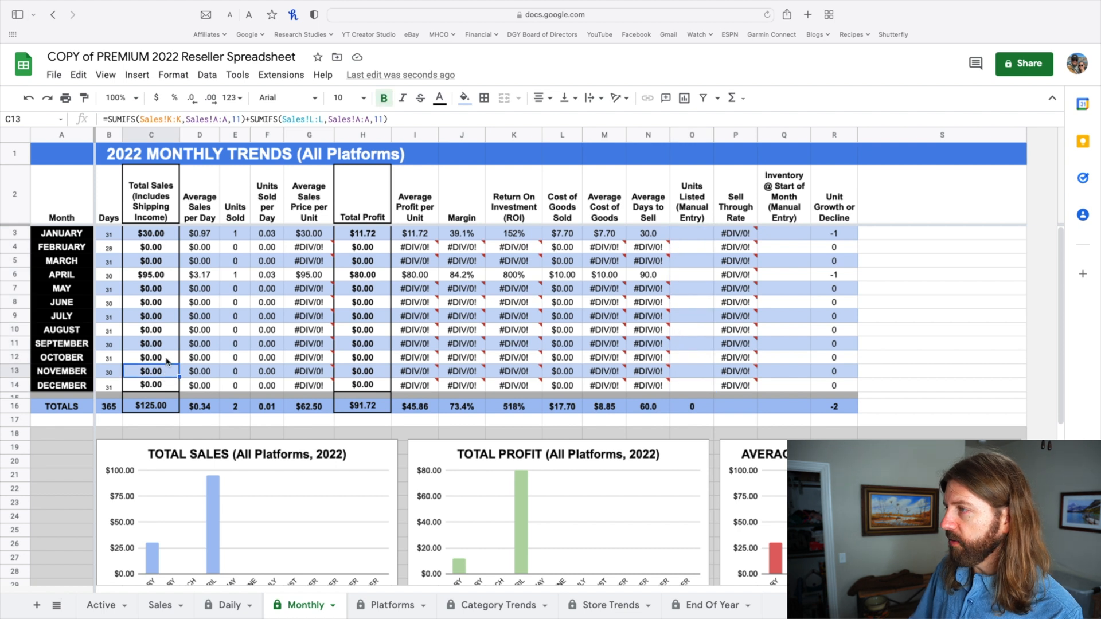